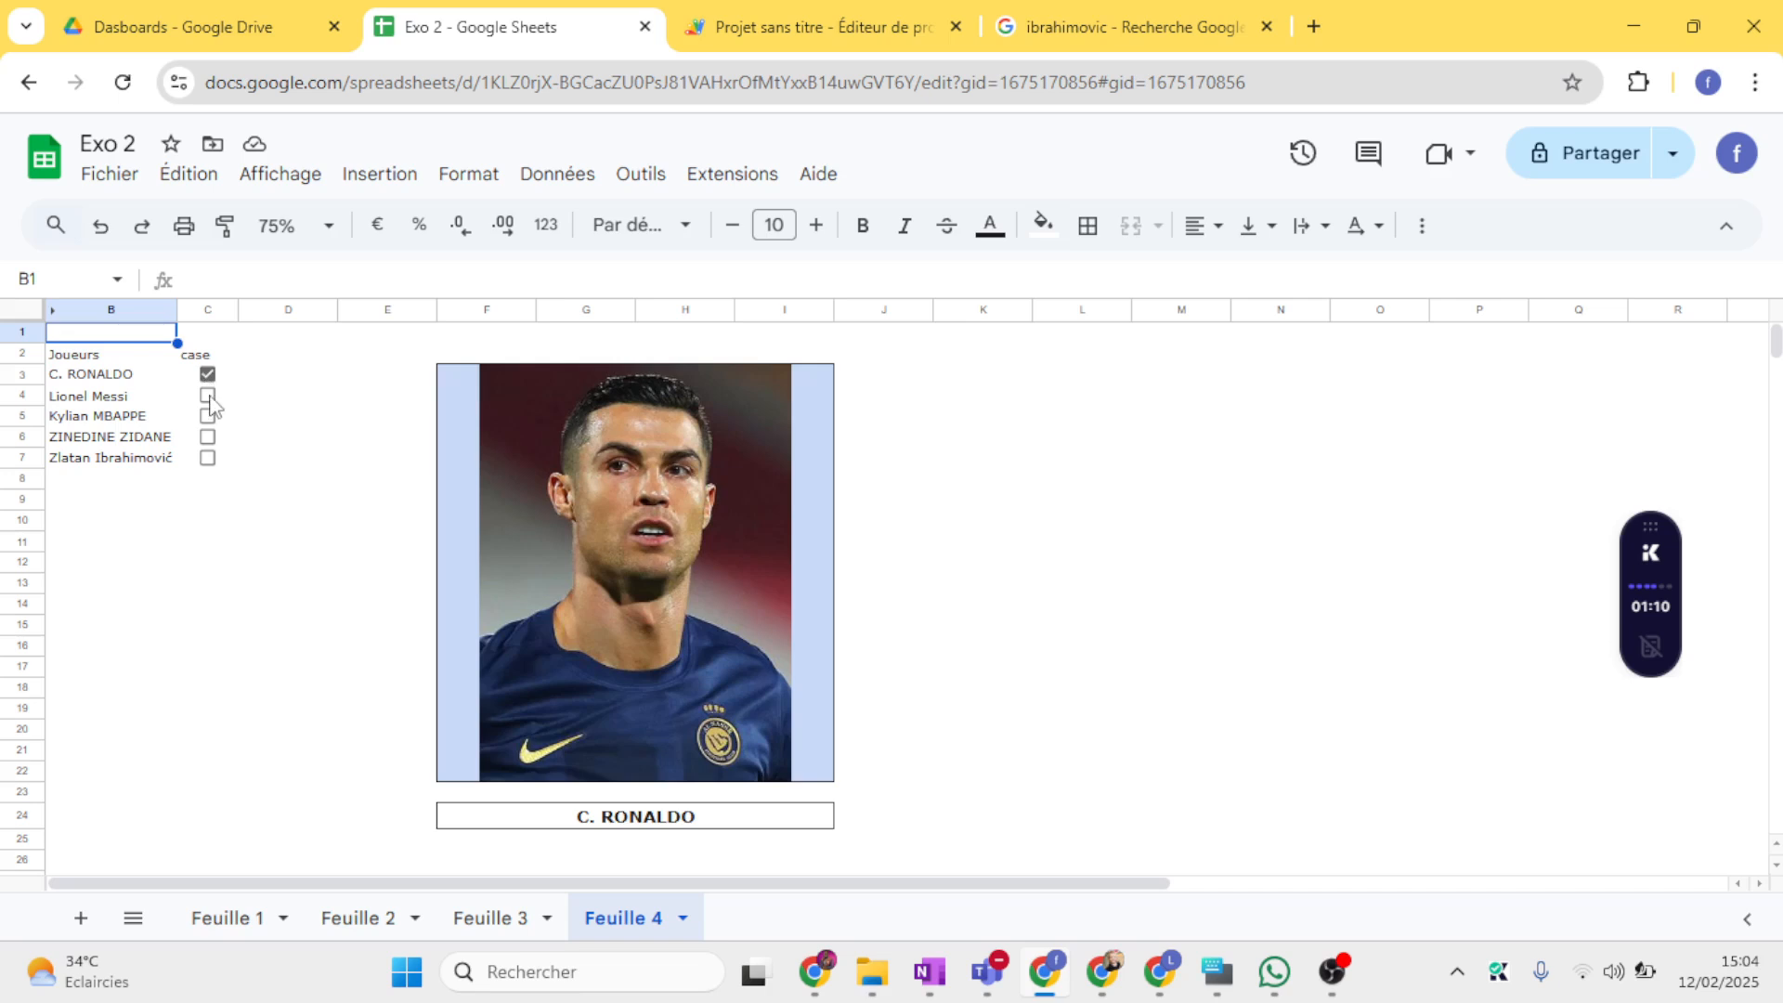
# Step: Test the player checkboxes on Feuille 4 by toggling Messi, C. RONALDO and MBAPPE one after another, leaving all unchecked
pyautogui.click(207, 396)
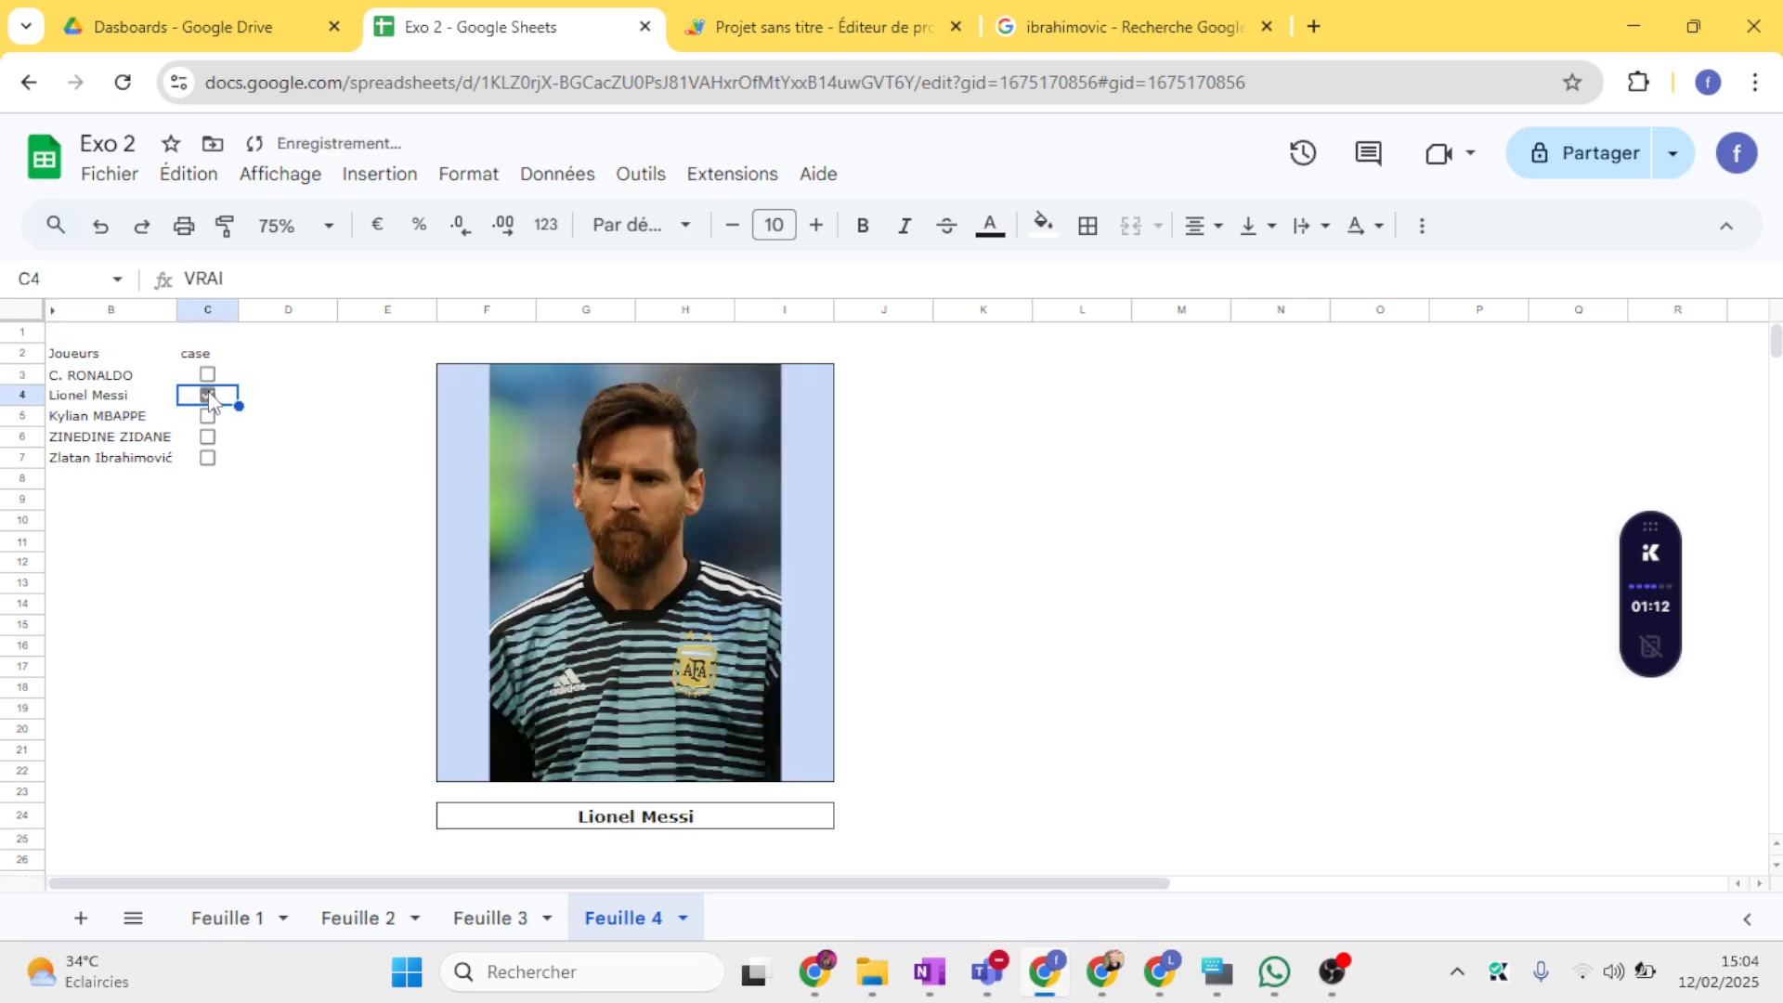
pyautogui.click(207, 395)
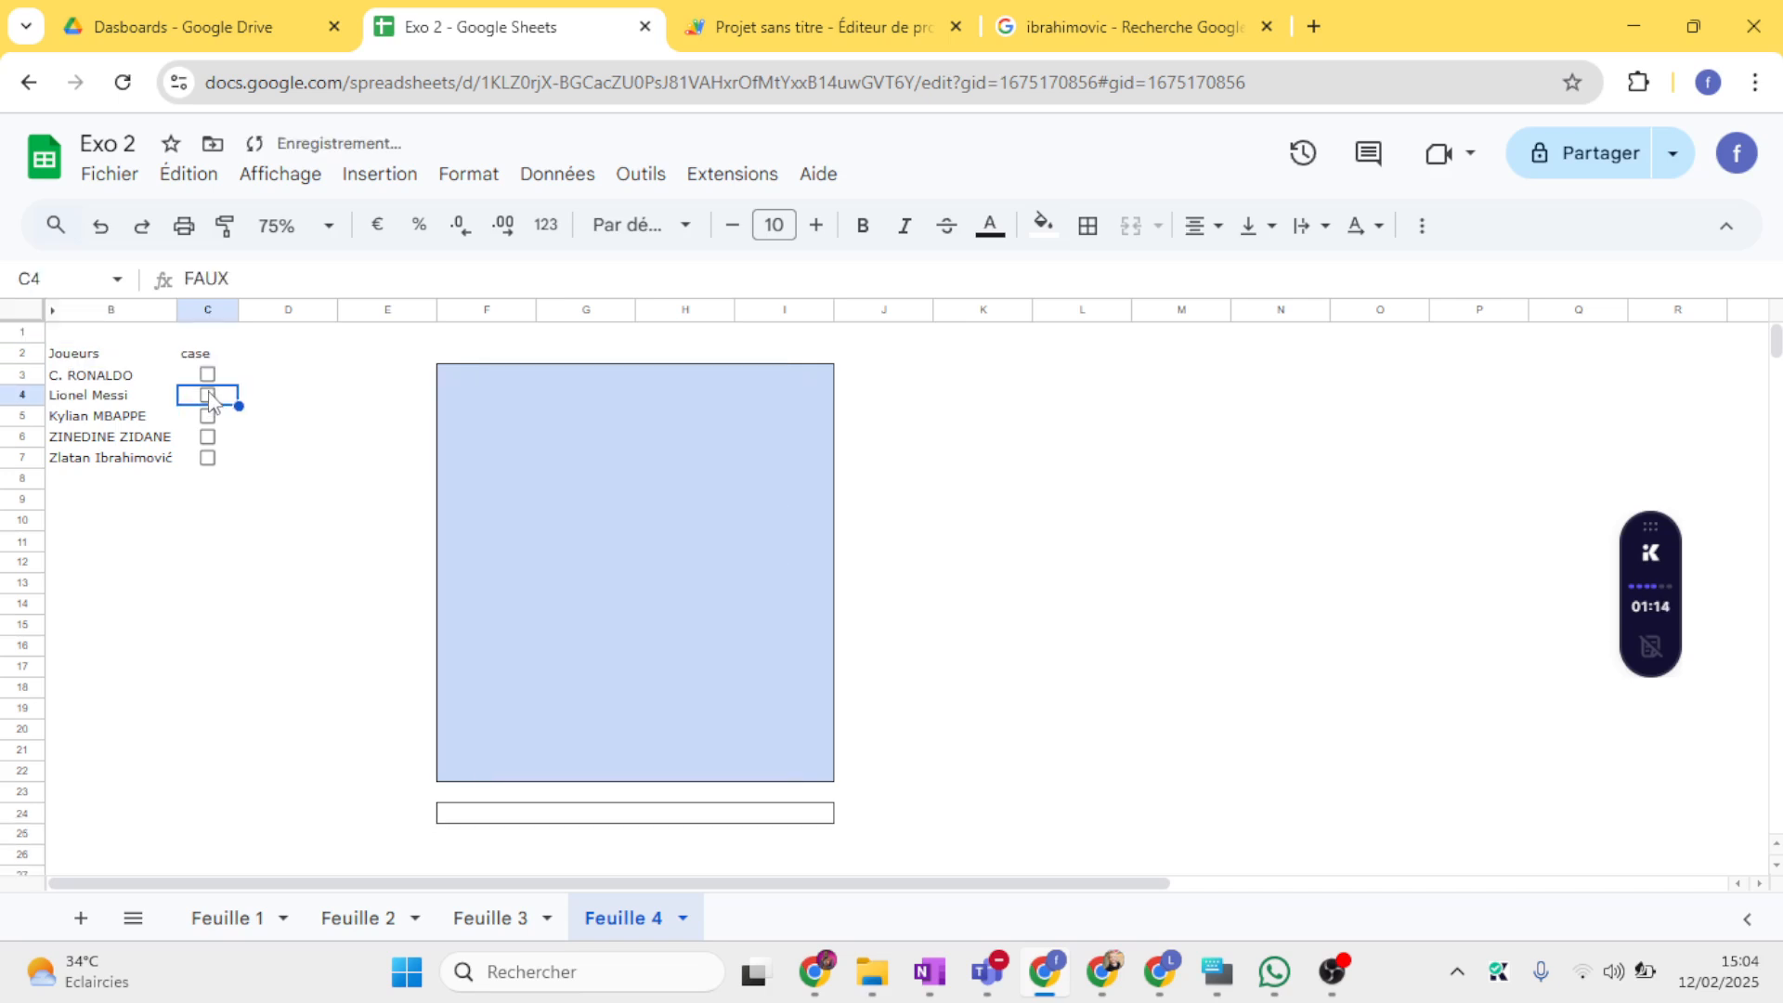
pyautogui.click(207, 375)
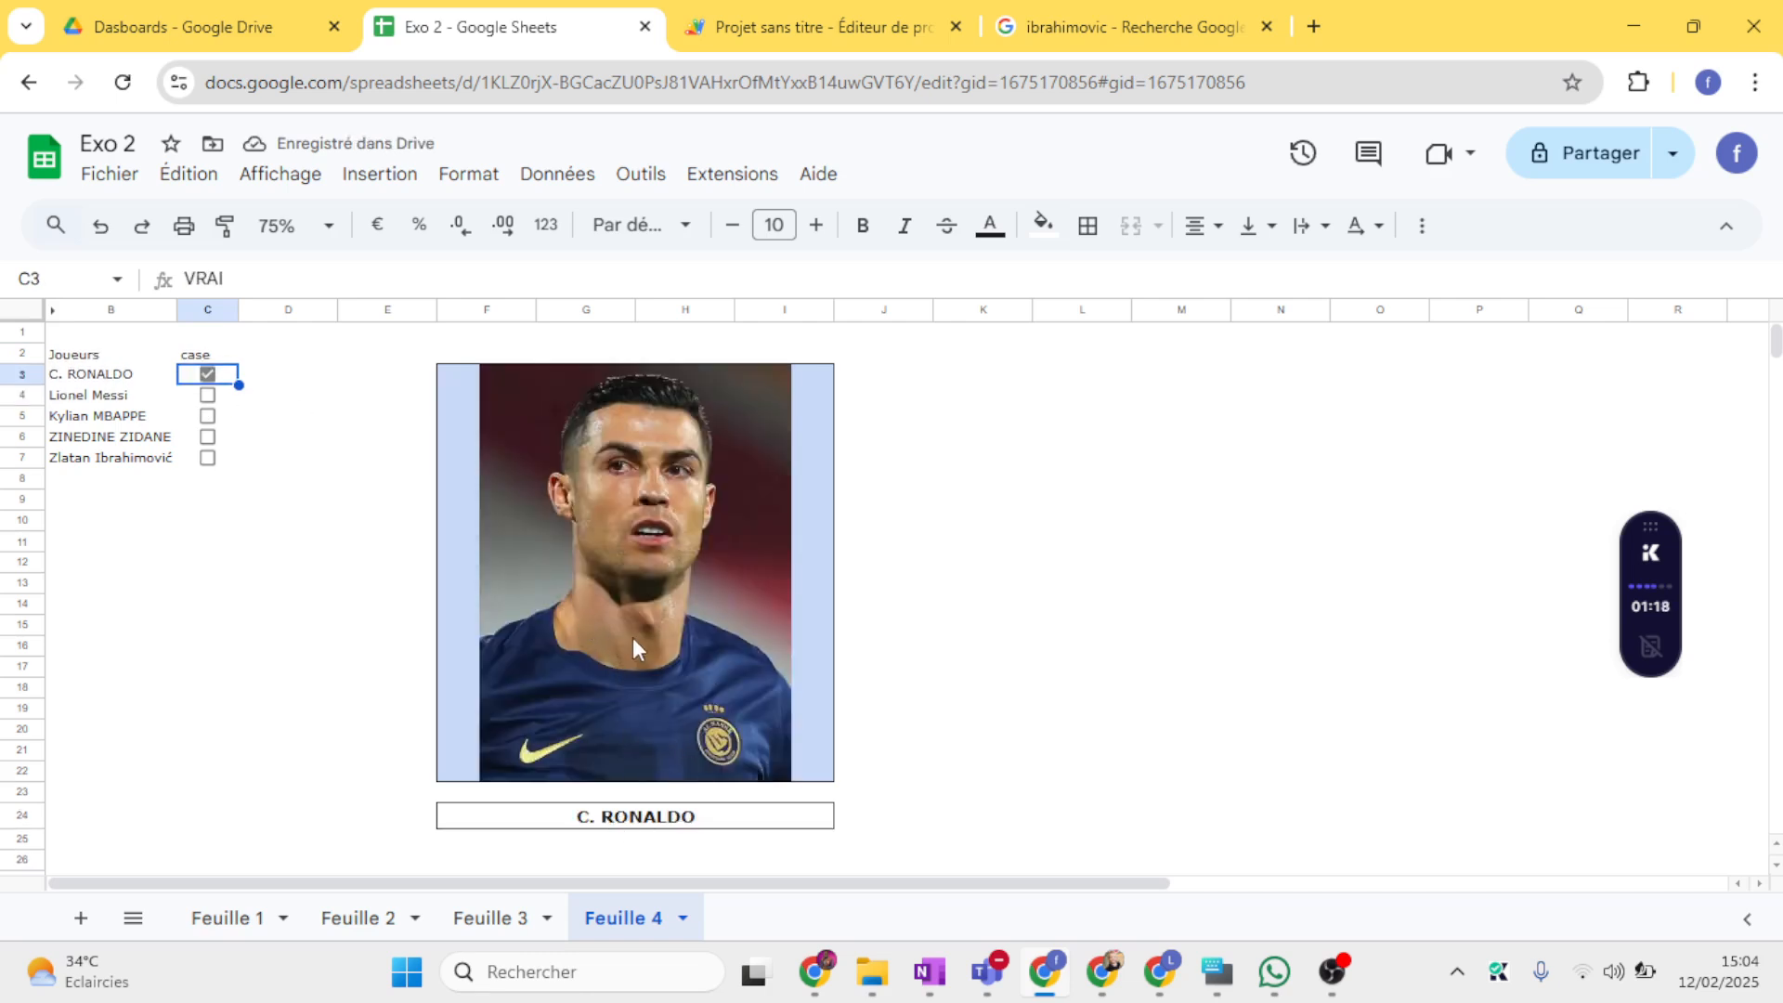
pyautogui.click(207, 376)
pyautogui.click(207, 417)
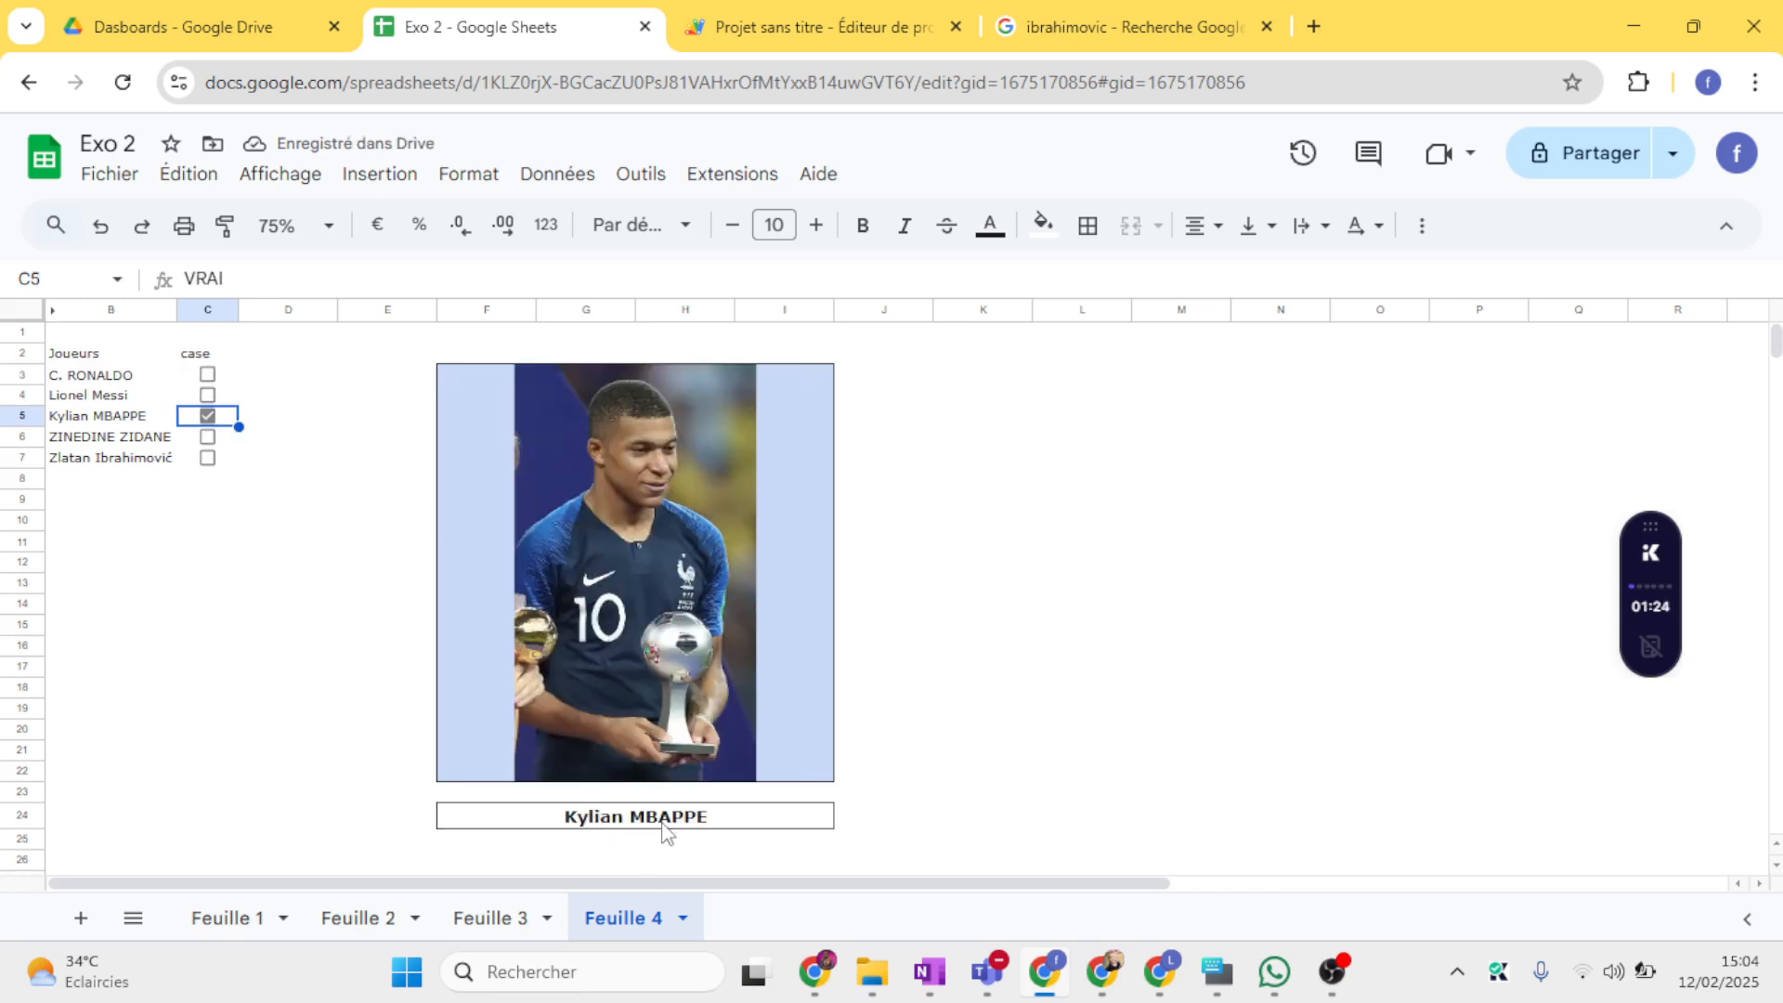
pyautogui.click(206, 418)
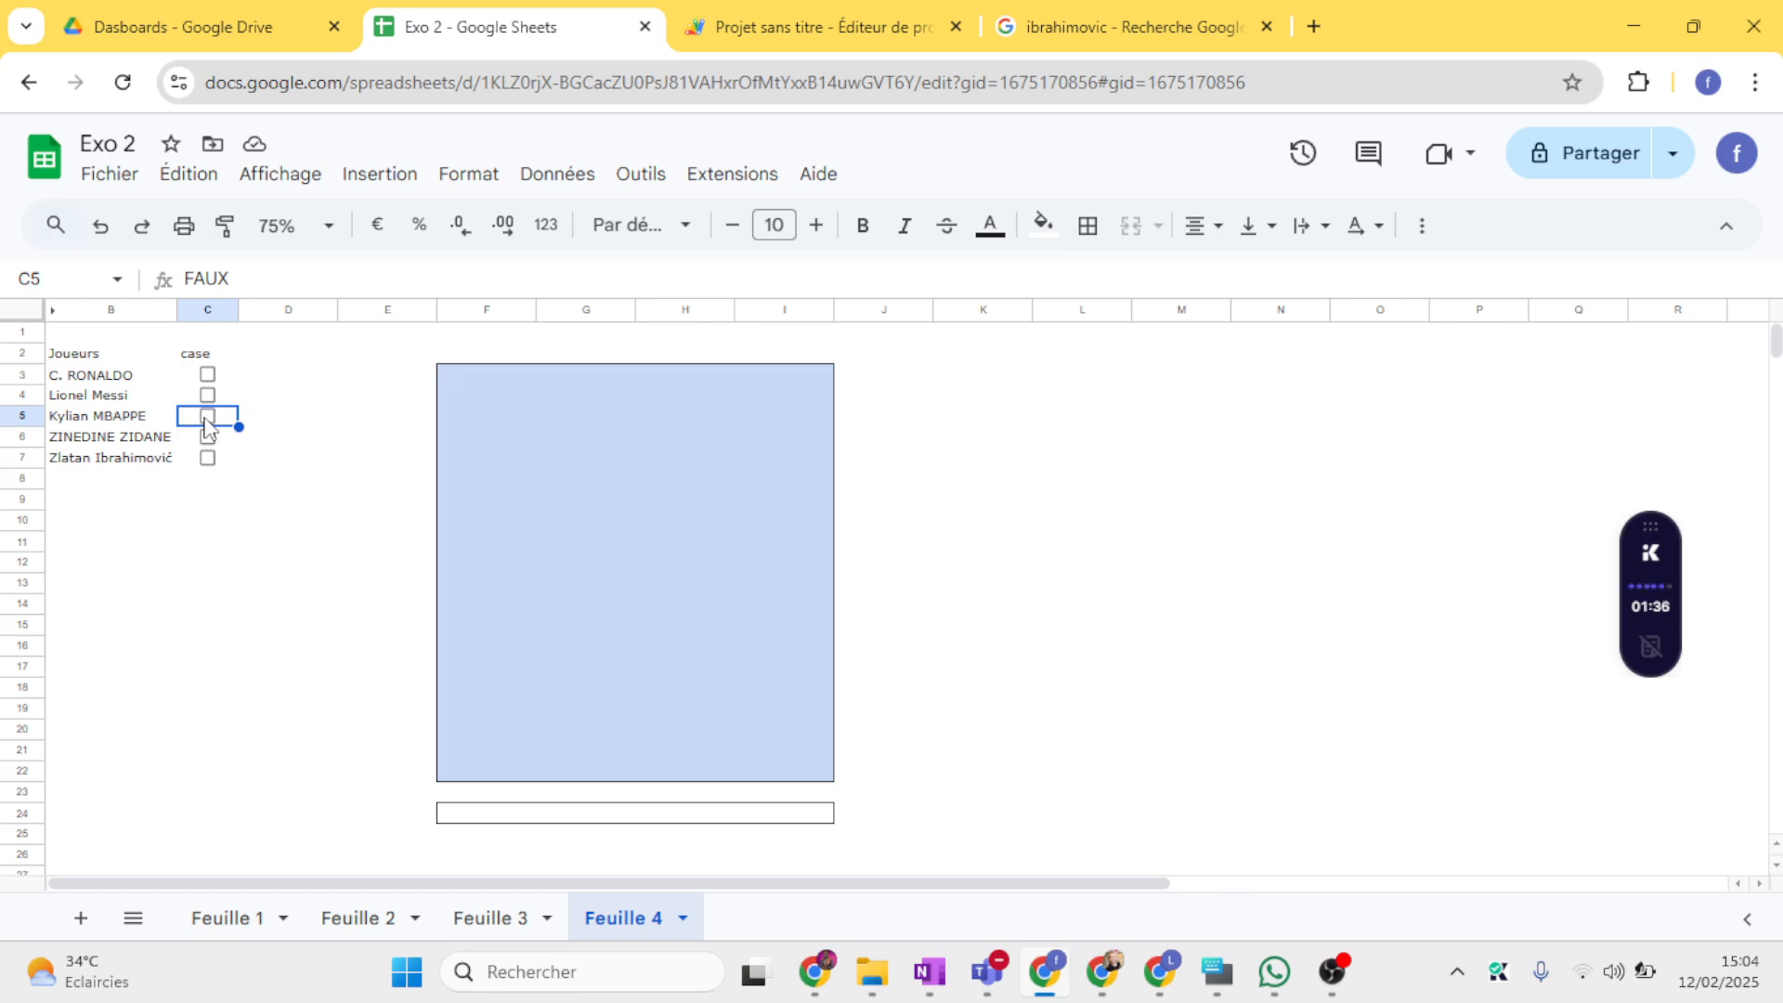
# Step: Add a new blank sheet to the workbook and return to Feuille 4
pyautogui.click(82, 917)
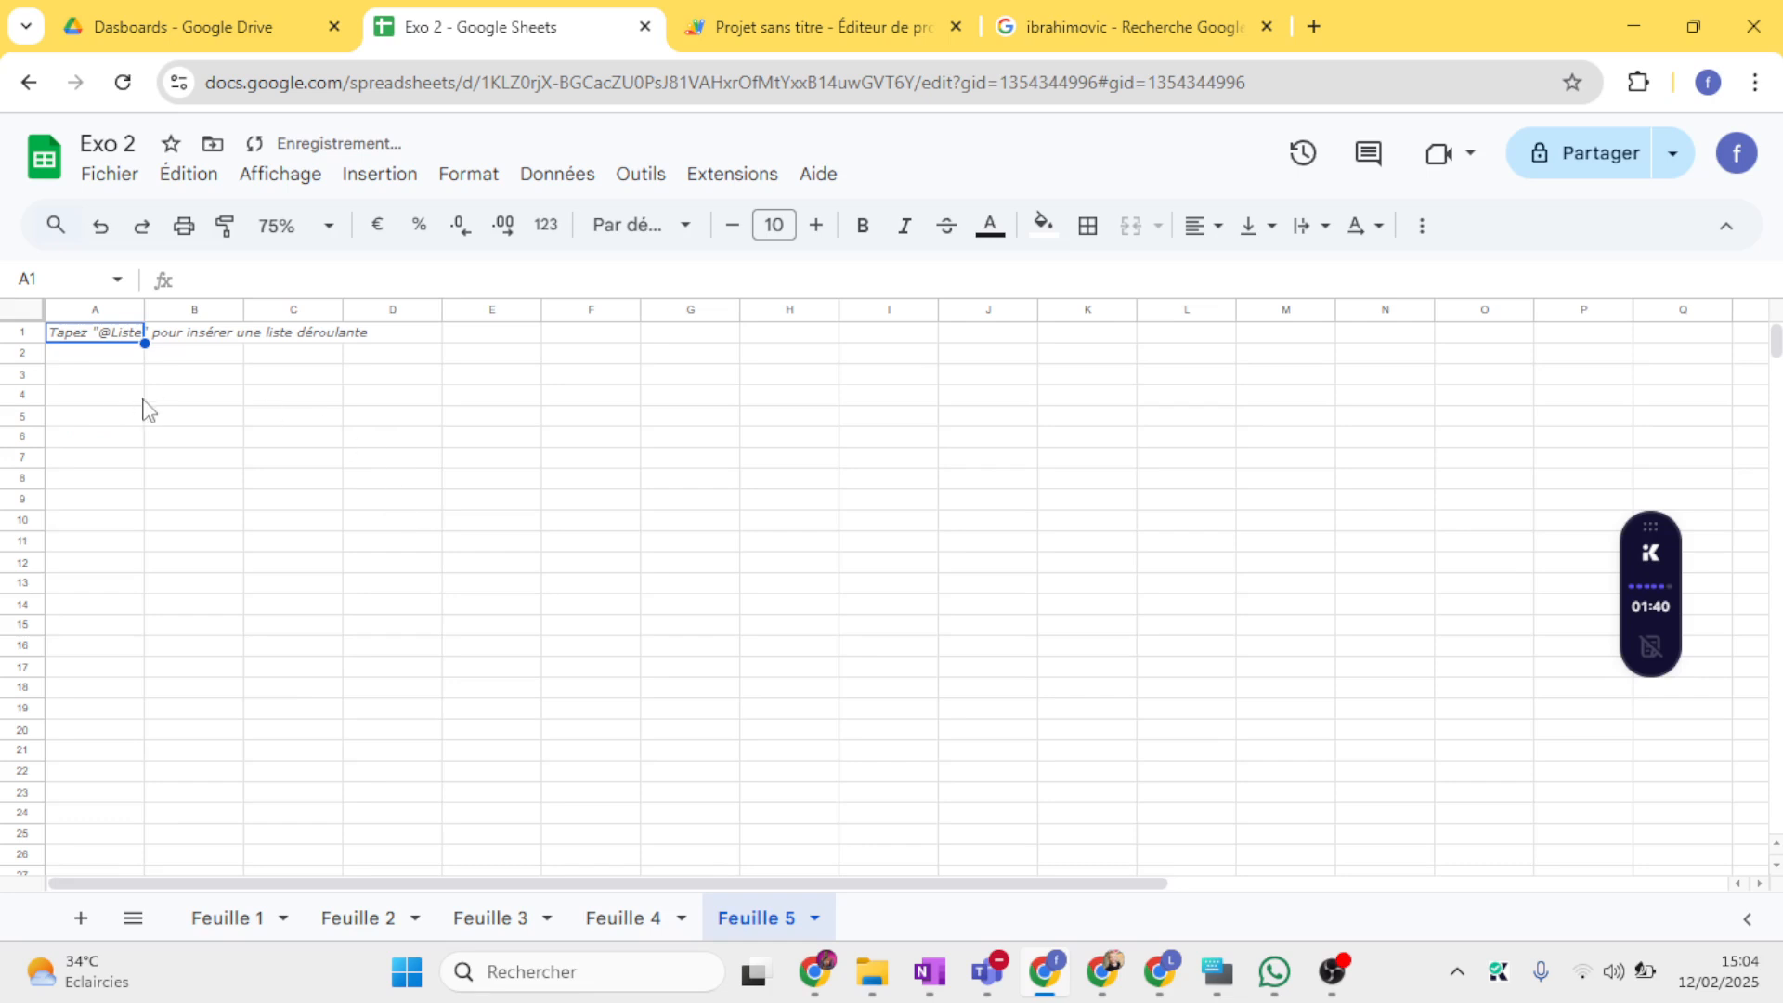
pyautogui.click(629, 934)
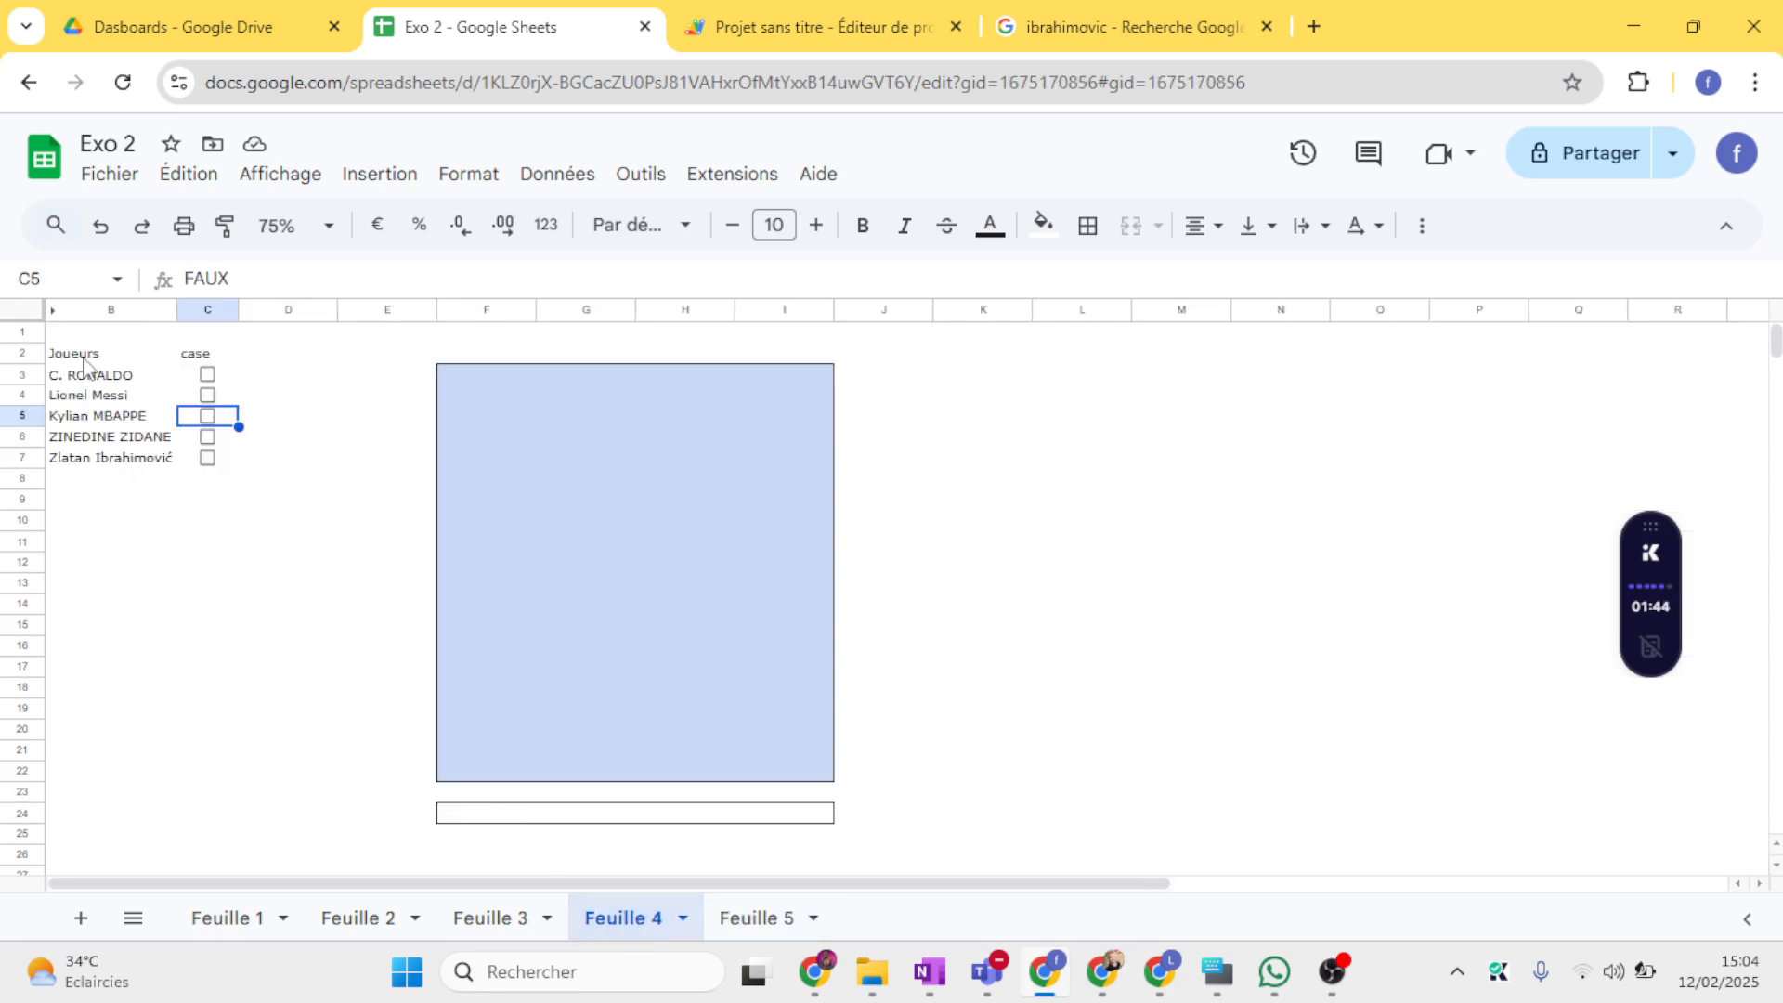
pyautogui.moveTo(88, 362); pyautogui.dragTo(119, 441)
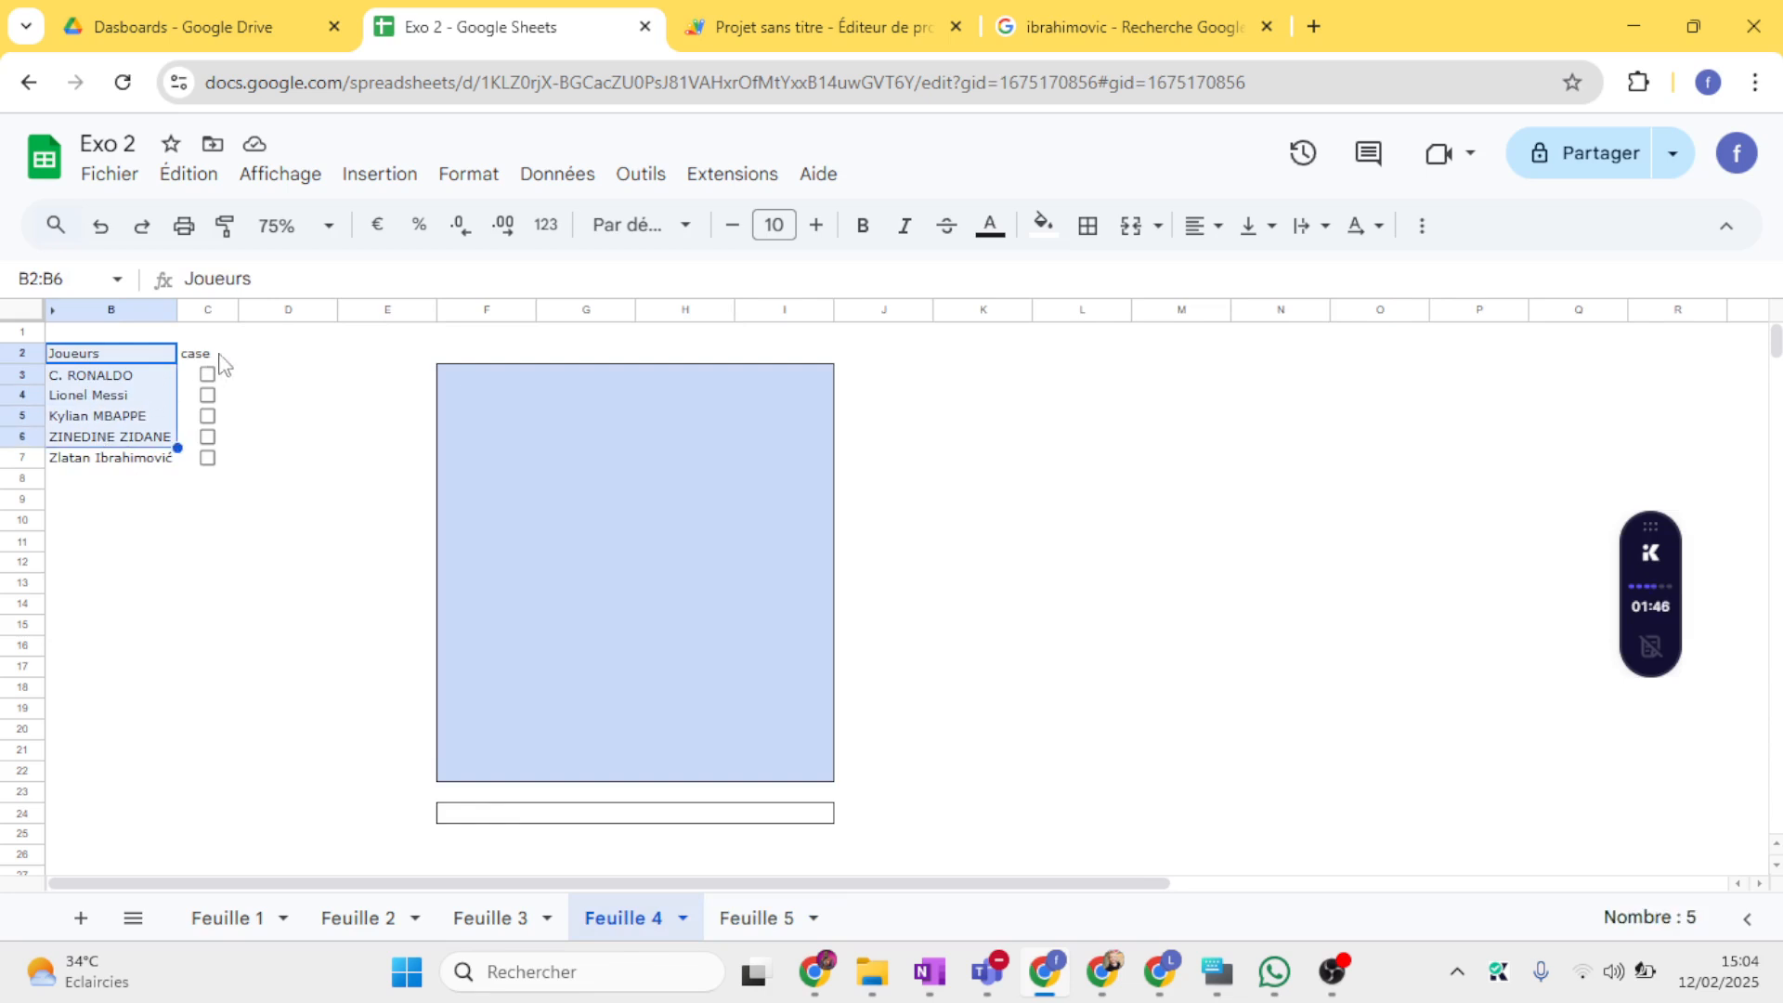
pyautogui.moveTo(220, 354); pyautogui.dragTo(229, 460)
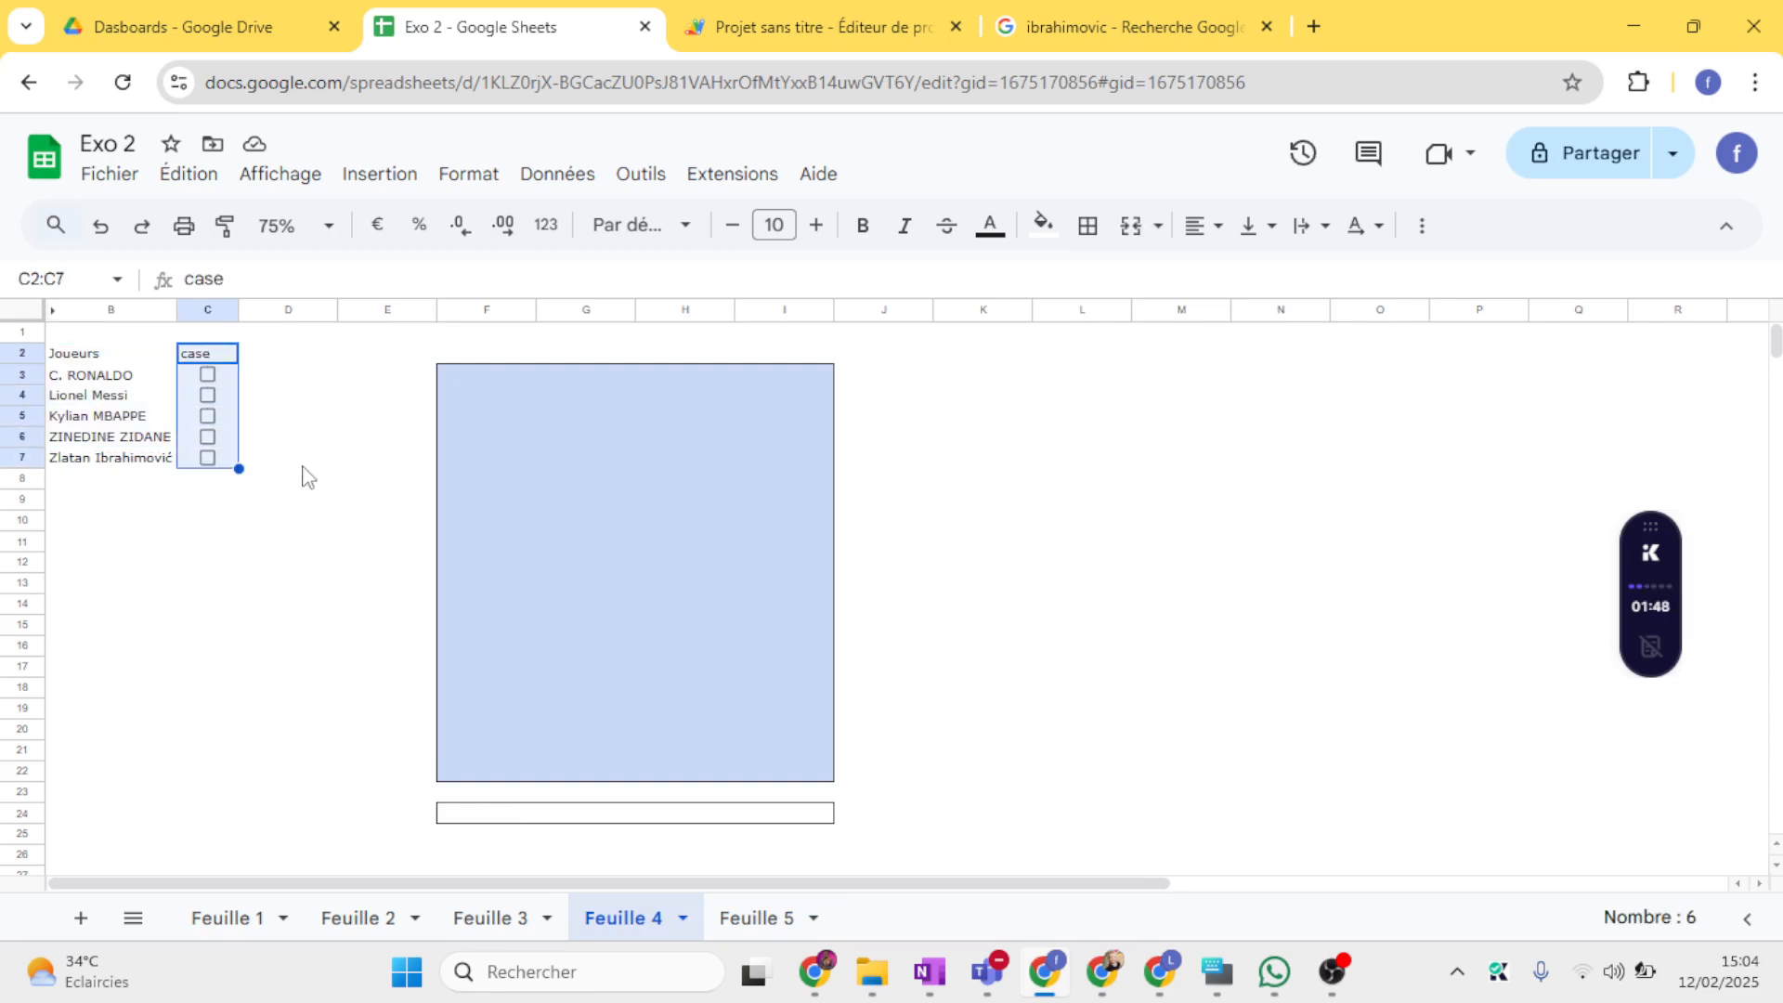
pyautogui.moveTo(549, 426); pyautogui.dragTo(676, 804)
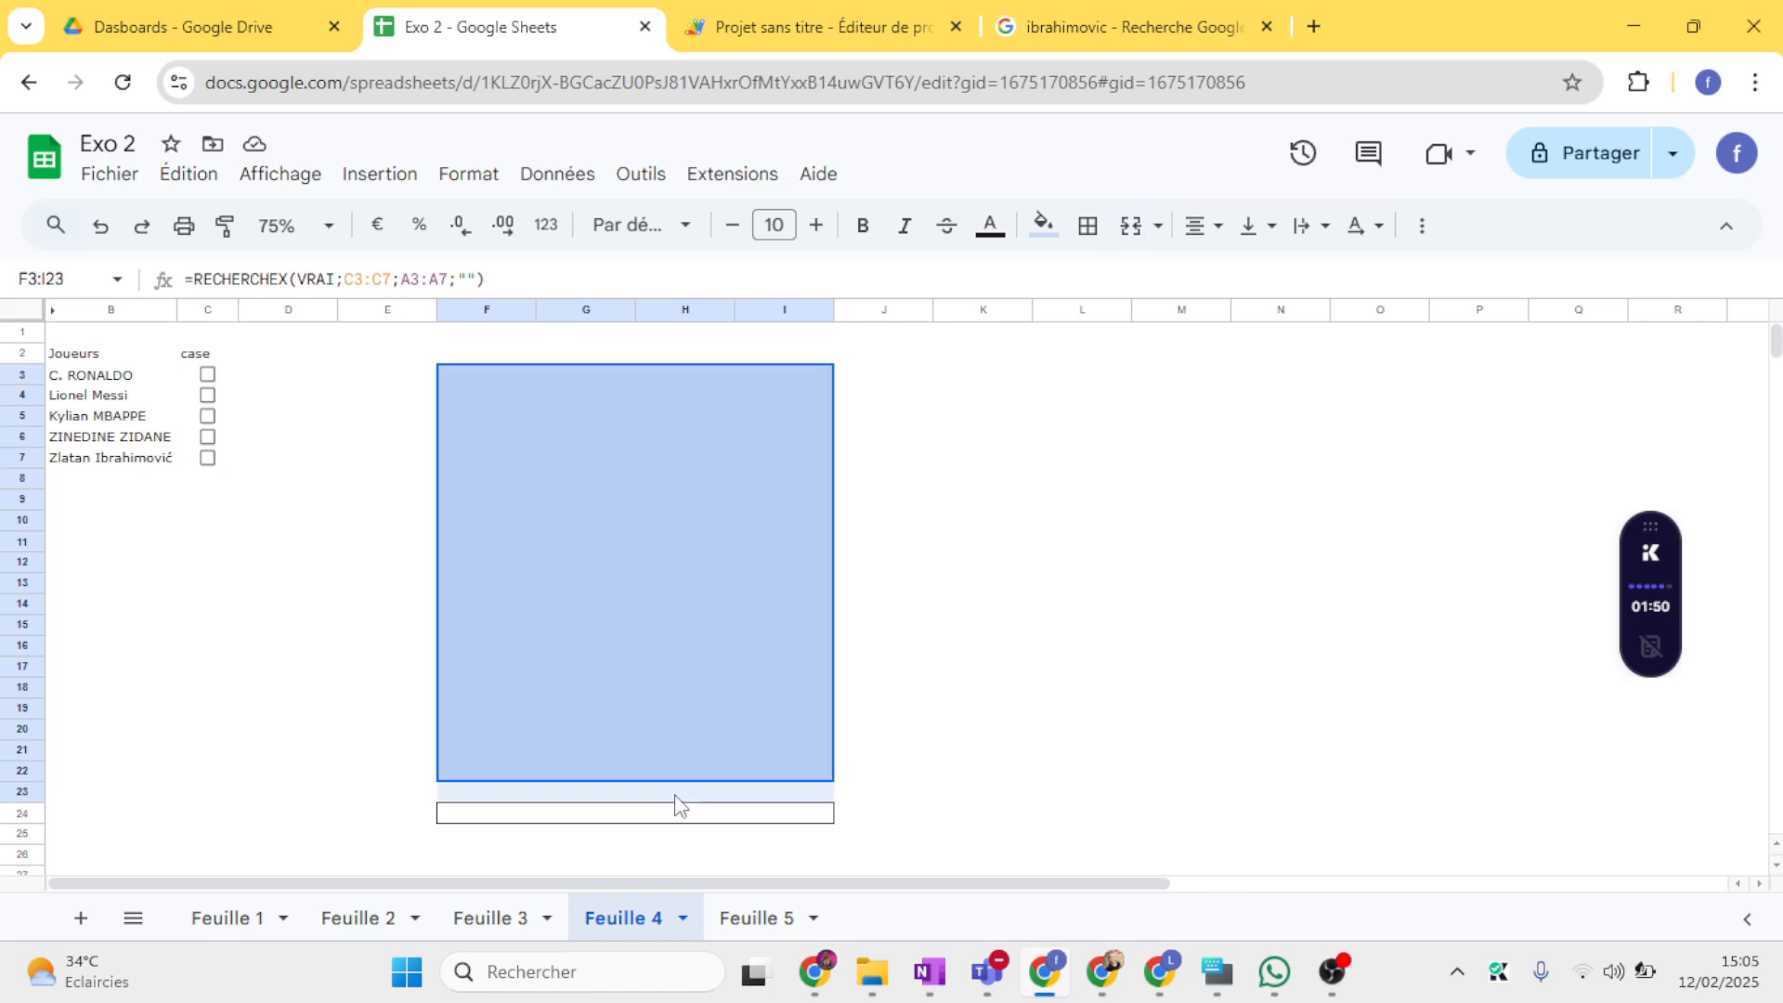
pyautogui.click(315, 420)
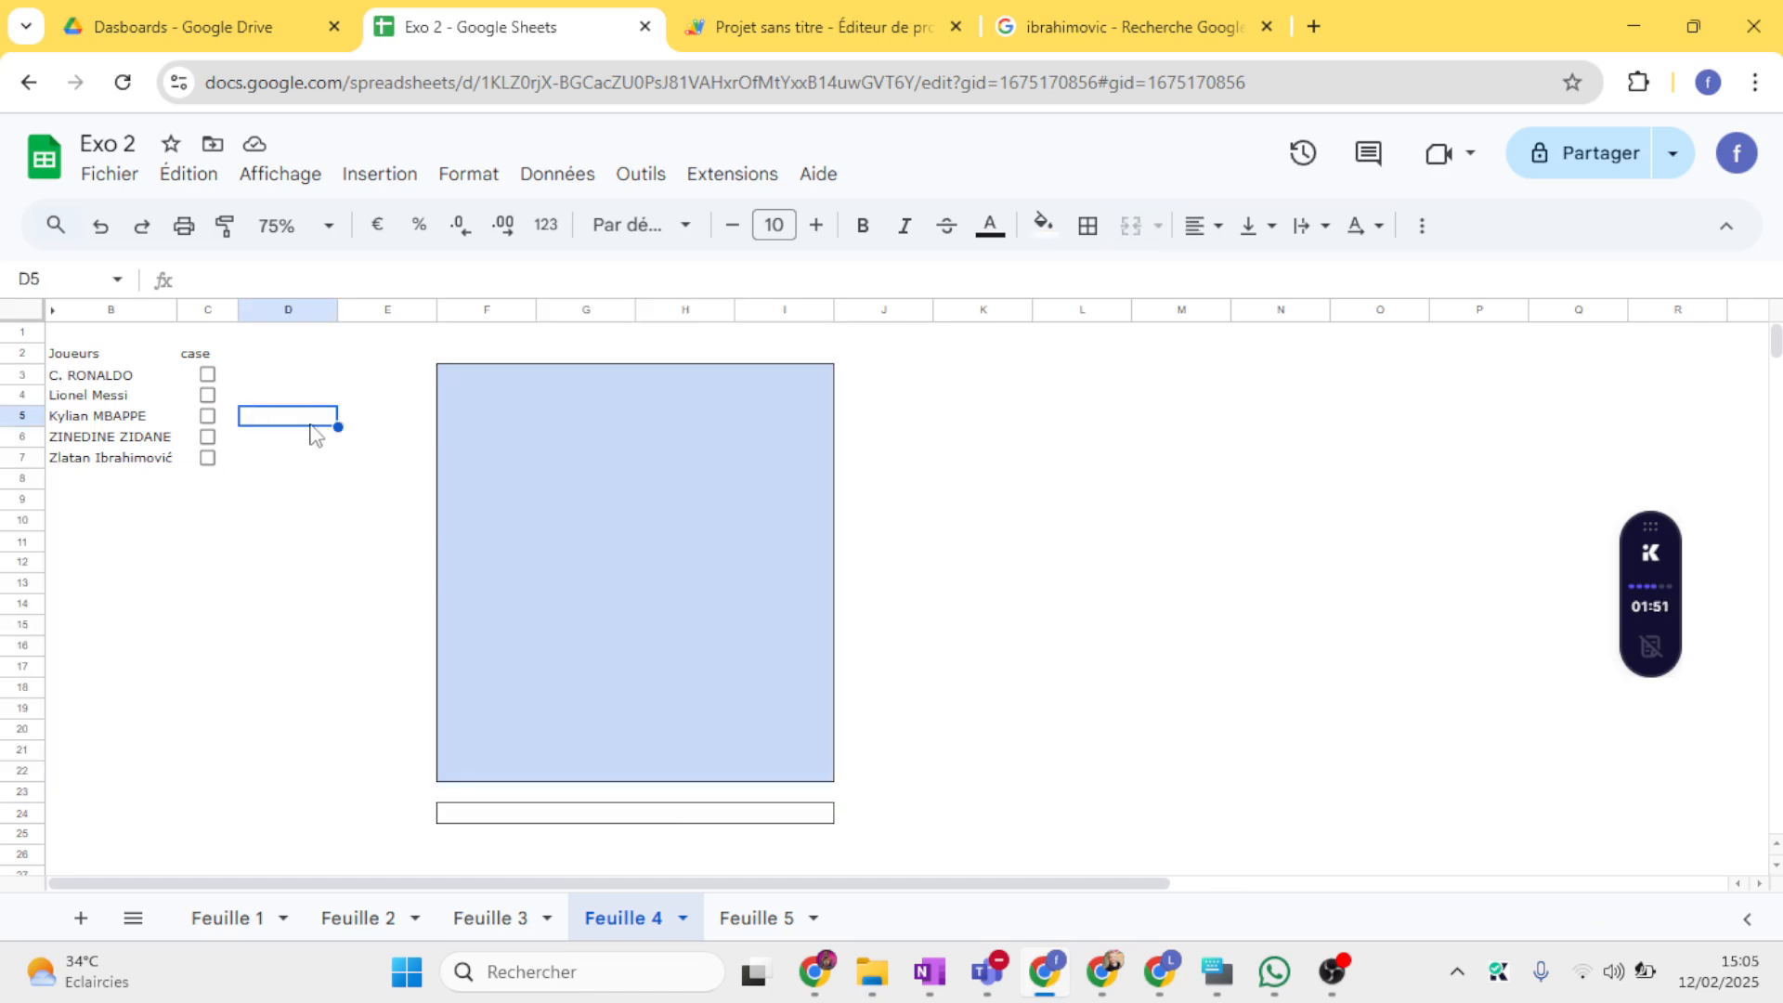
# Step: Copy the Joueurs and case table with its checkboxes (B2:C7) from Feuille 4 to cell B2 of Feuille 5
pyautogui.click(88, 357)
pyautogui.moveTo(166, 408); pyautogui.dragTo(232, 468)
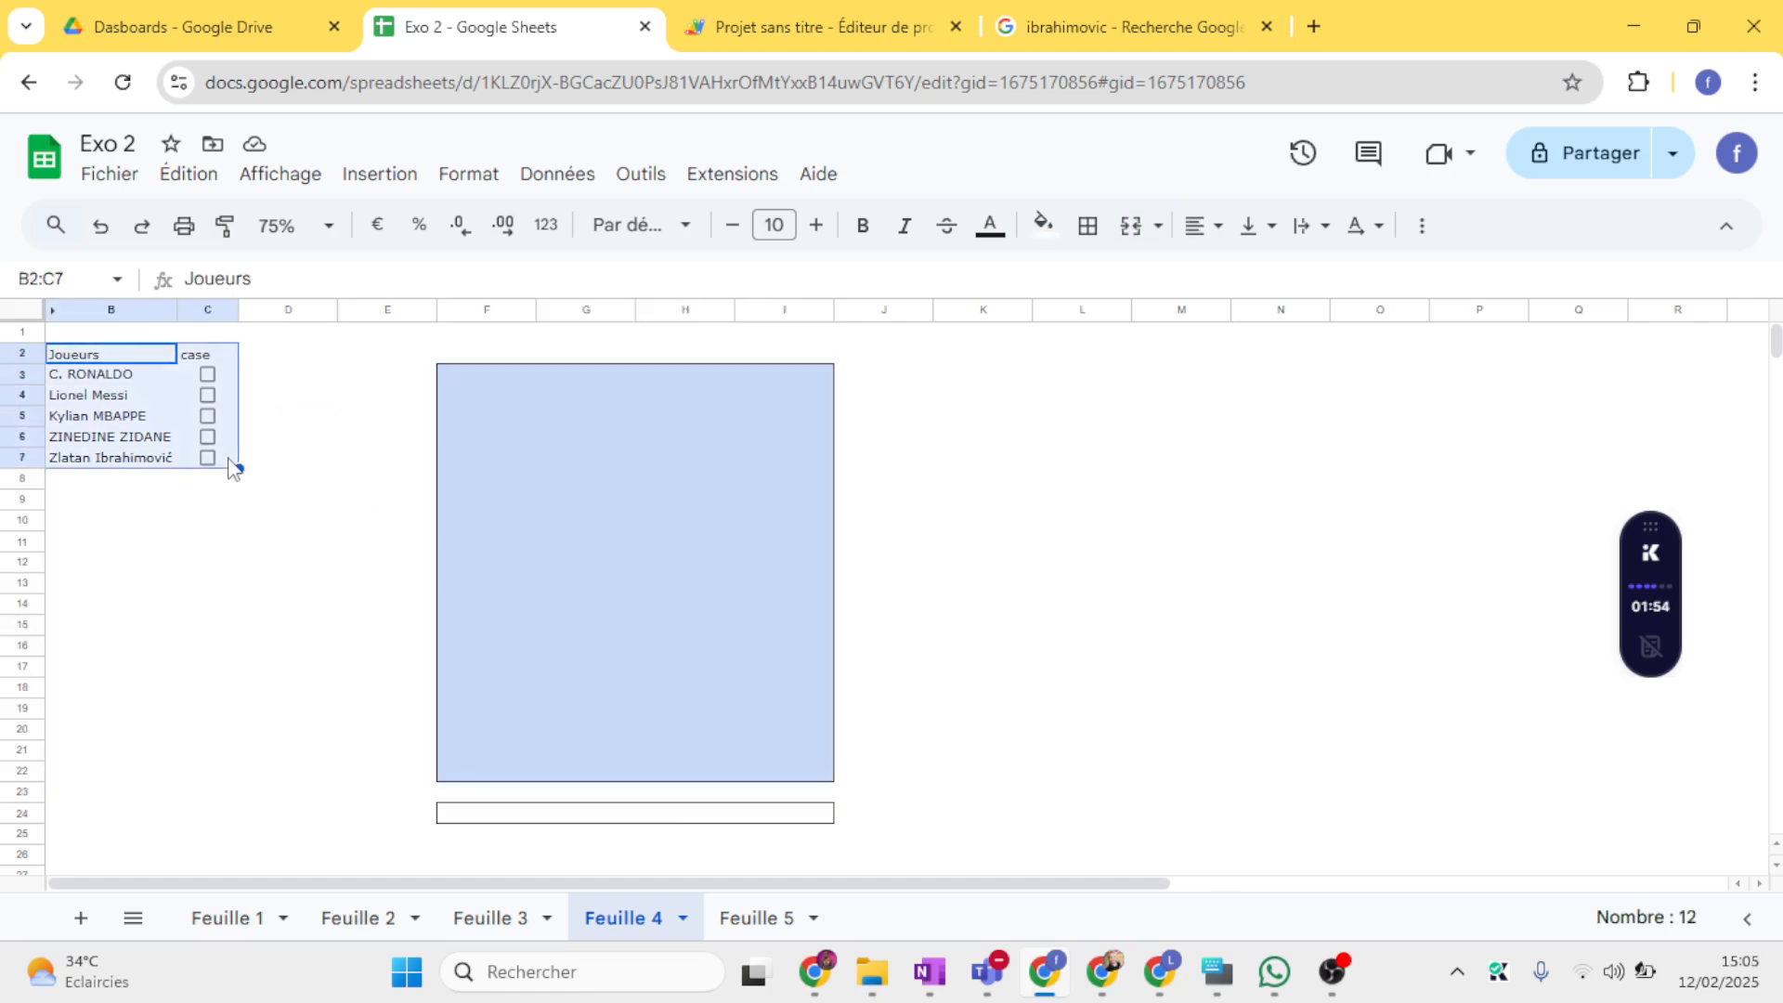
pyautogui.click(743, 931)
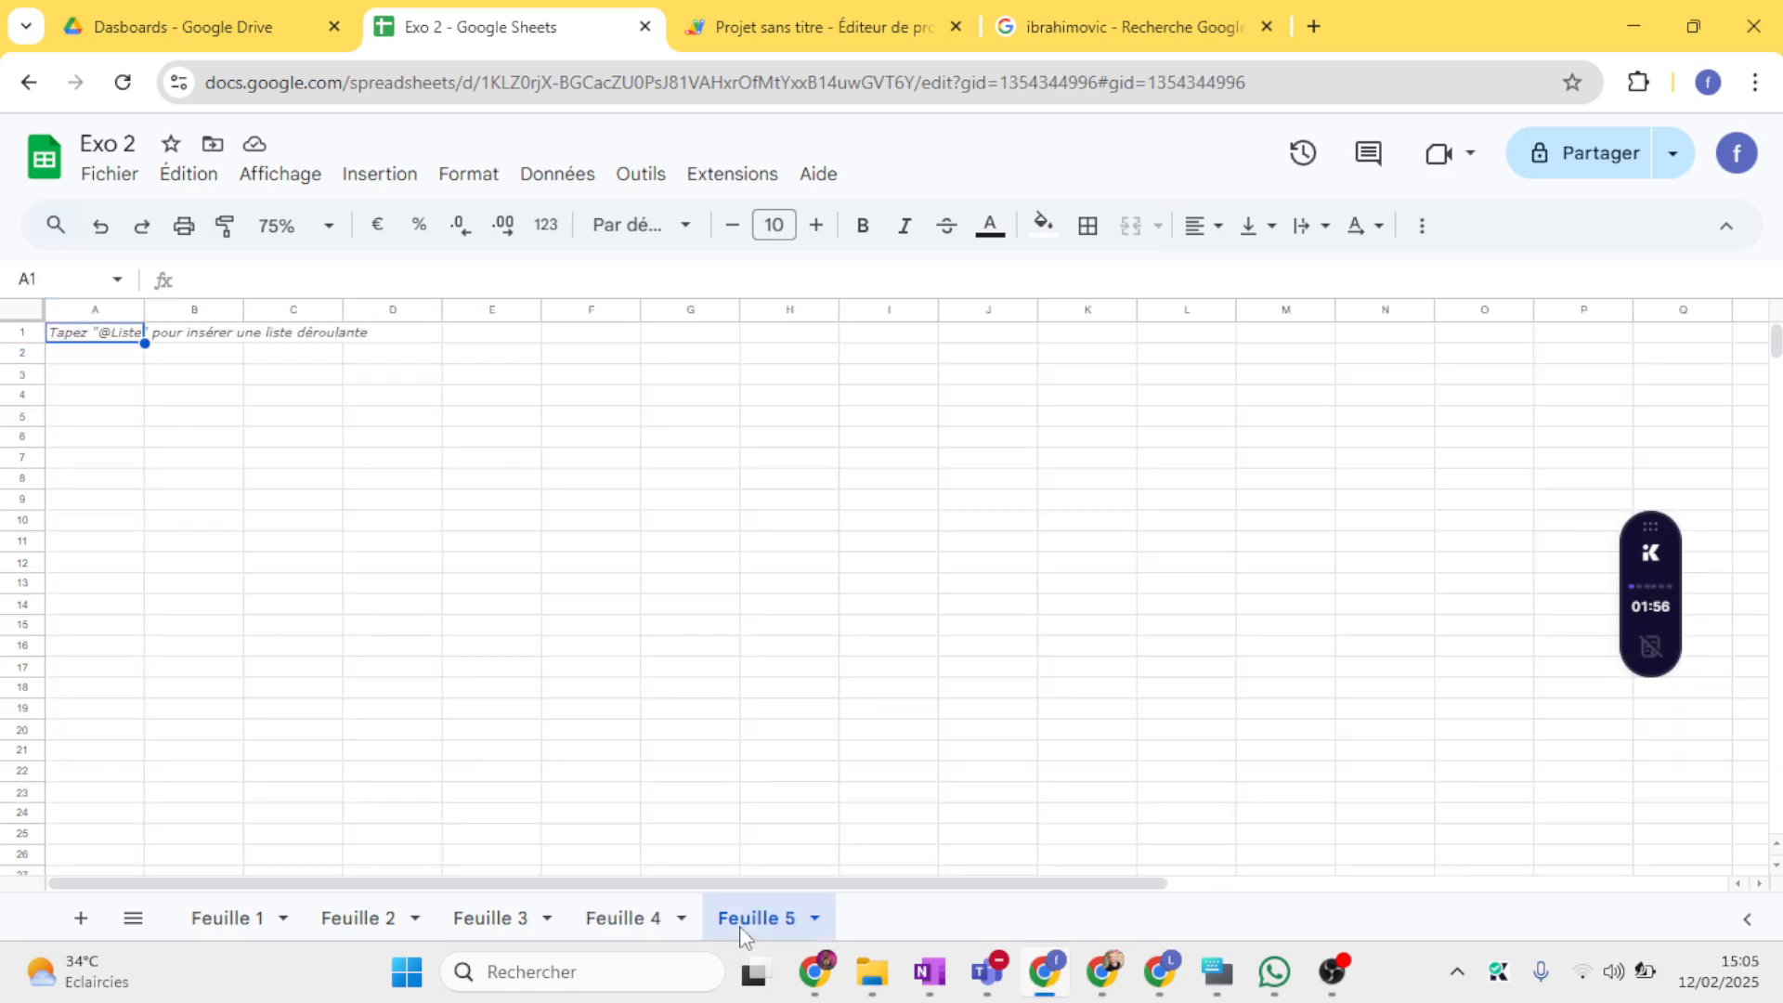
pyautogui.click(175, 364)
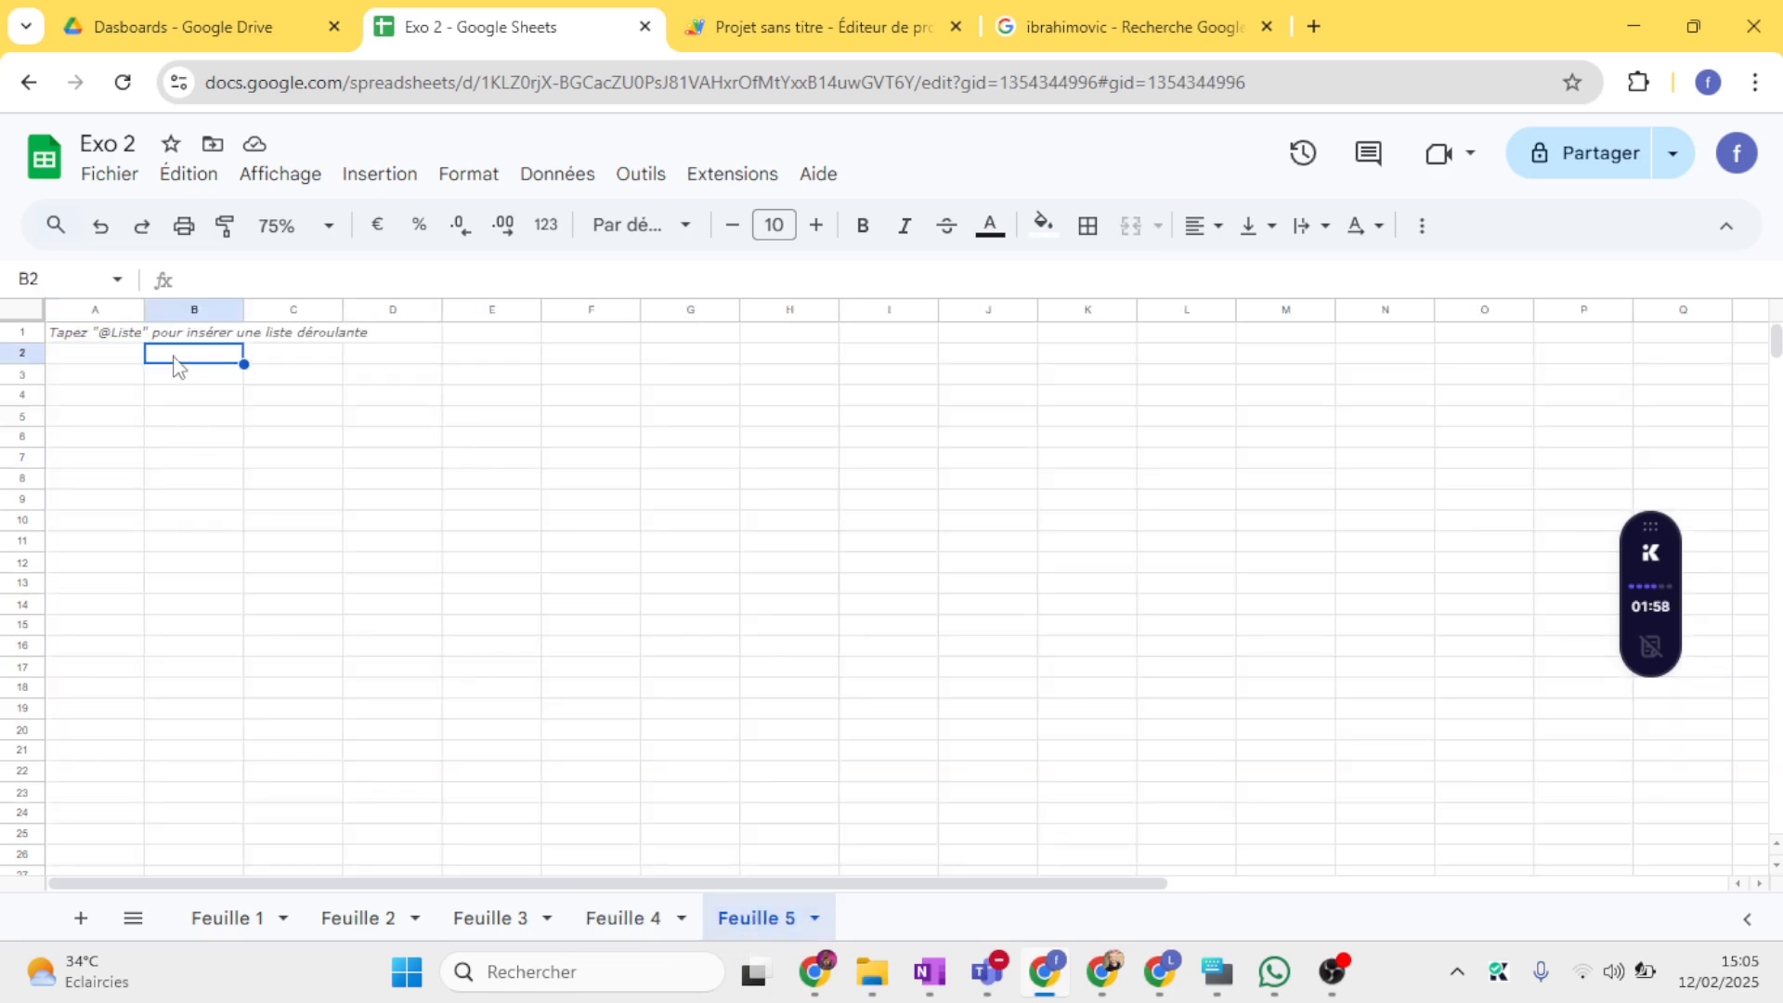
pyautogui.write('Joueurs\tcase C. RONALDO Lionel Messi Kylian MBAPPE ZINEDINE ZIDANE Zlatan Ibrahimovic')
pyautogui.click(198, 497)
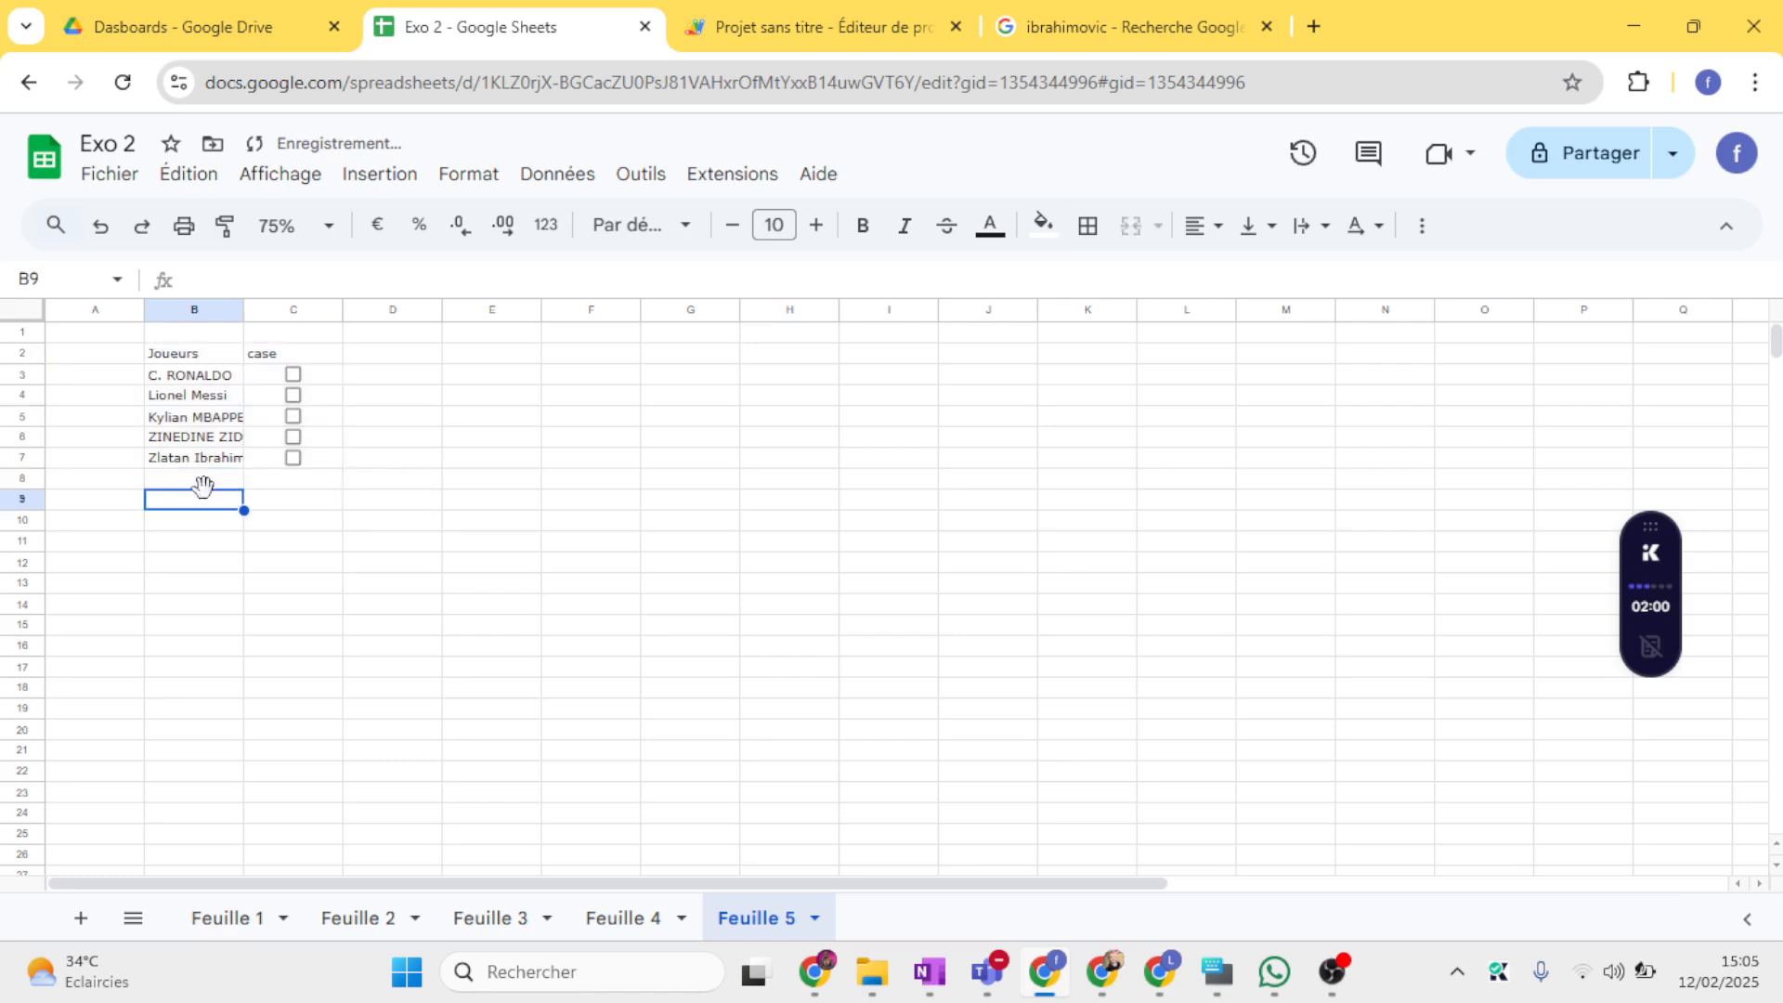
# Step: Enter the column header "Image" in cell A2, beside the Joueurs header
pyautogui.click(98, 359)
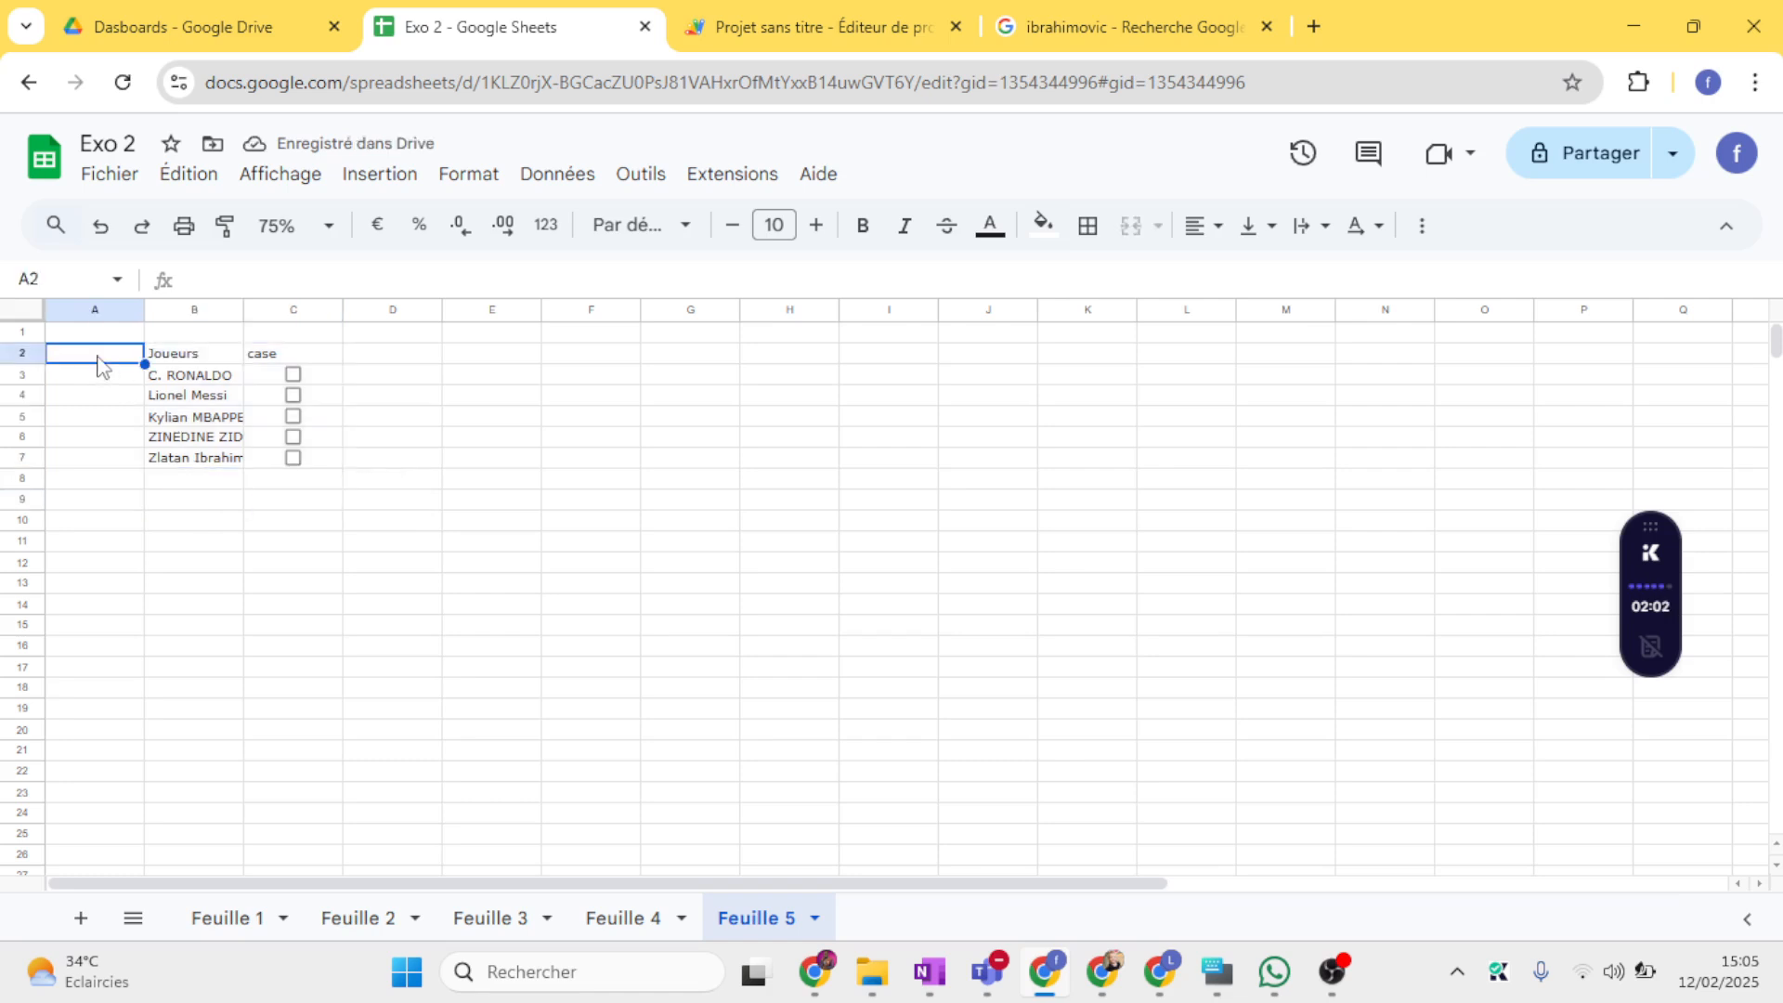
pyautogui.write('Image')
pyautogui.press('Return')
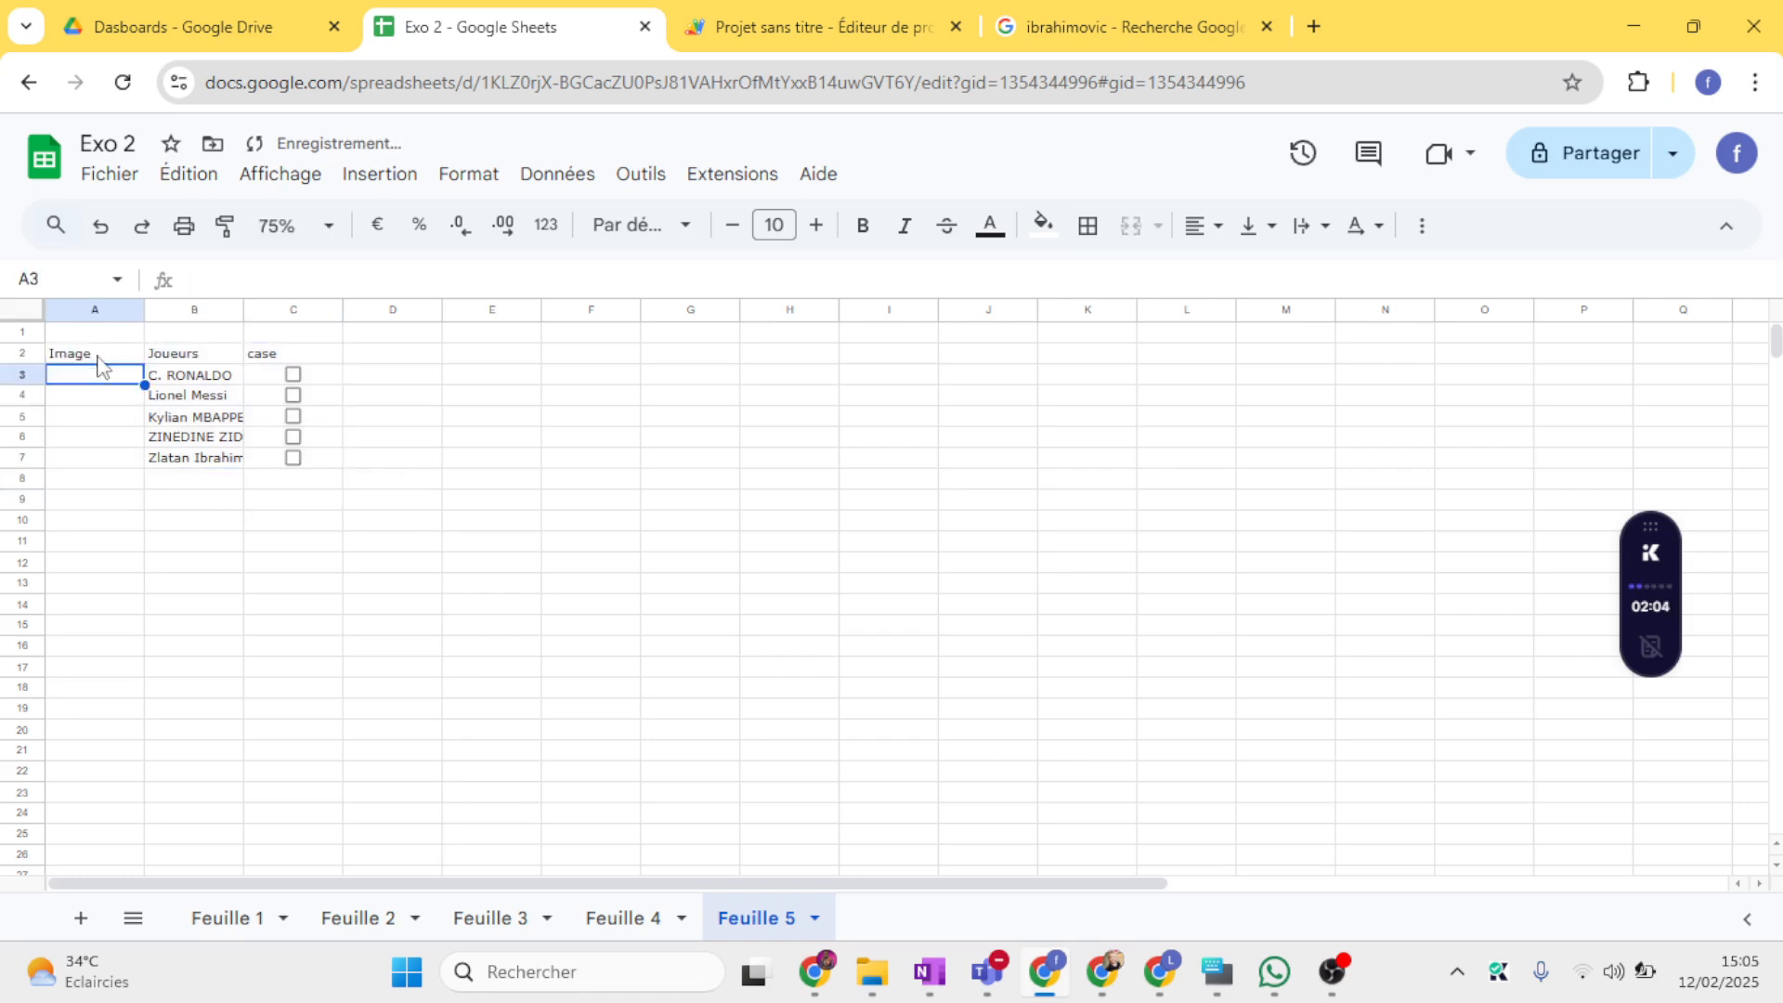
pyautogui.press('Down')
pyautogui.press('Down')
pyautogui.press('Down')
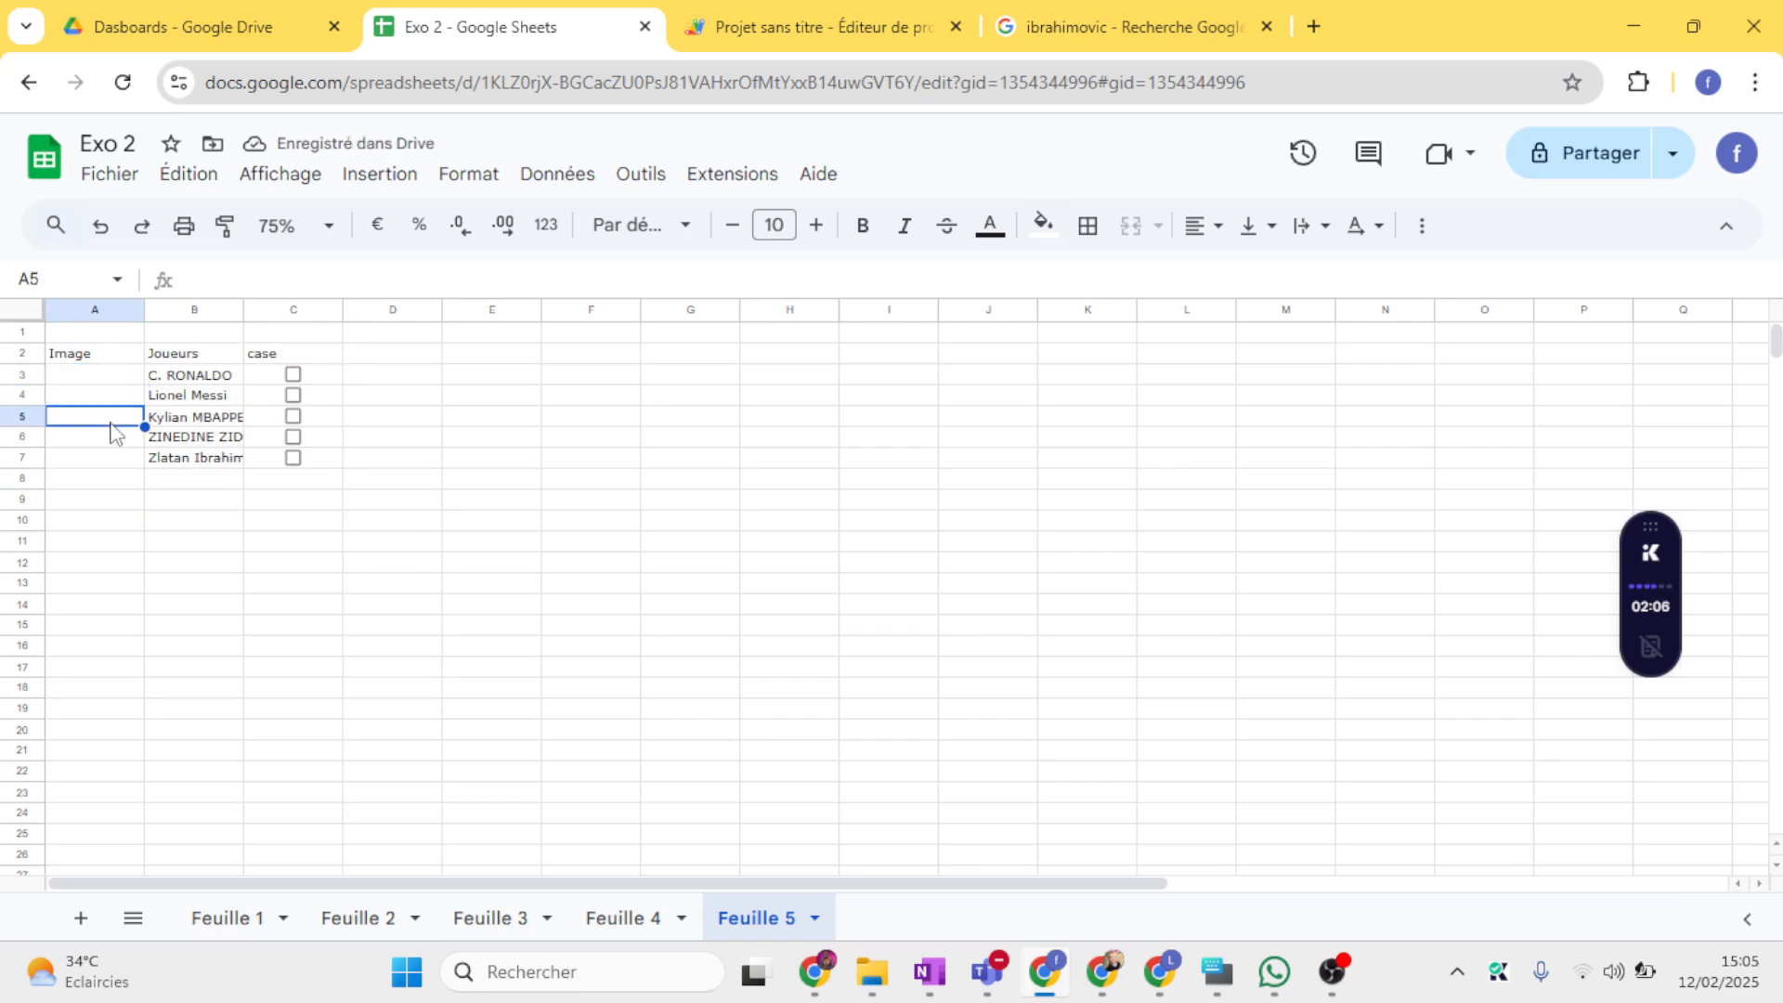
pyautogui.press('Down')
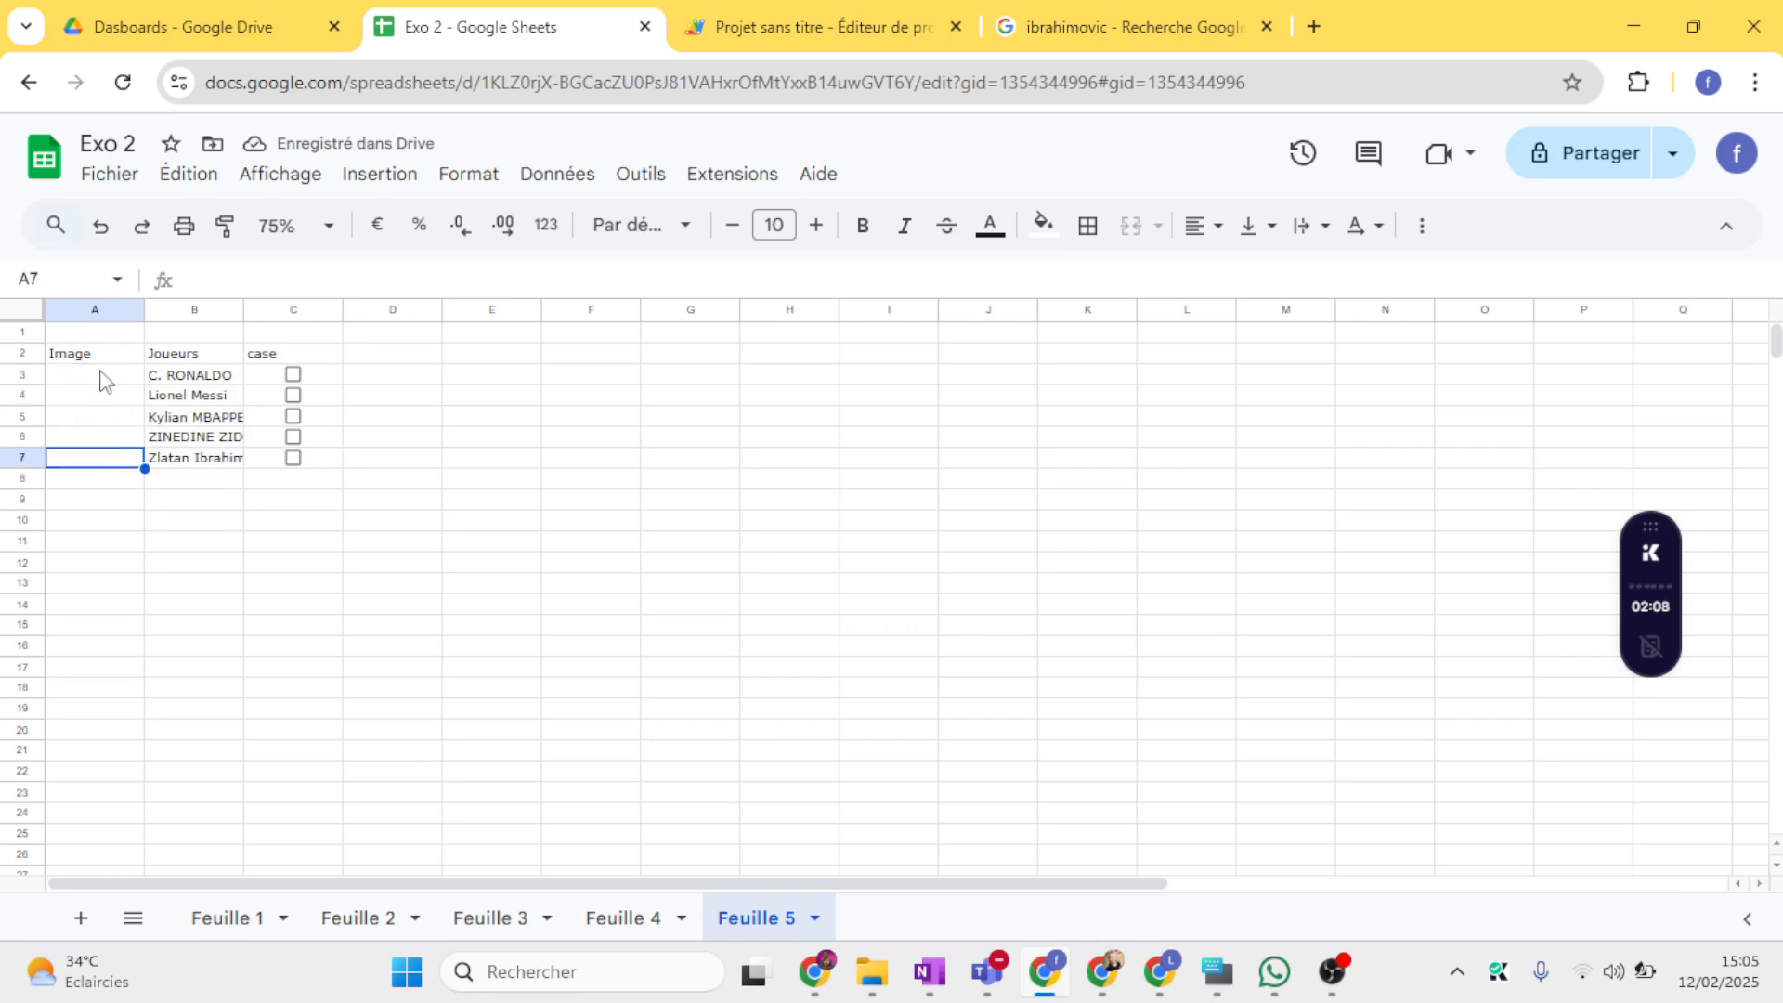
# Step: Insert the first Google Images result for "cristiano ronaldo" as an in-cell image in A3
pyautogui.click(100, 375)
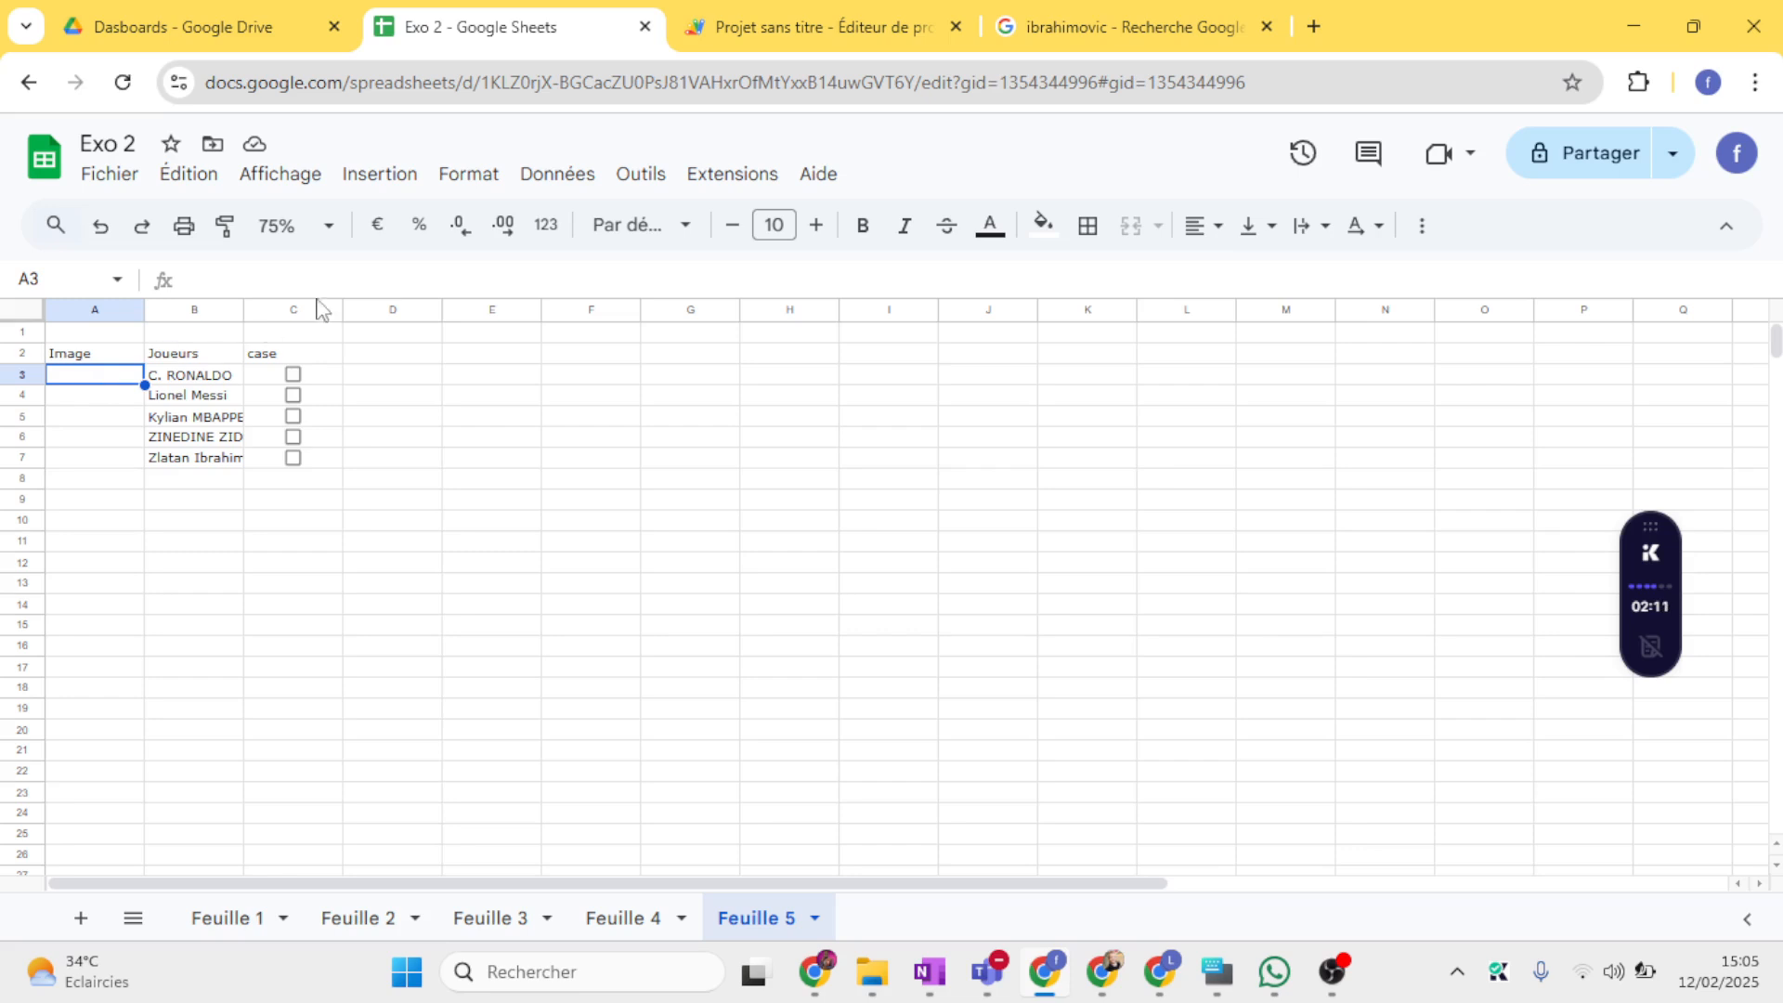
pyautogui.click(374, 181)
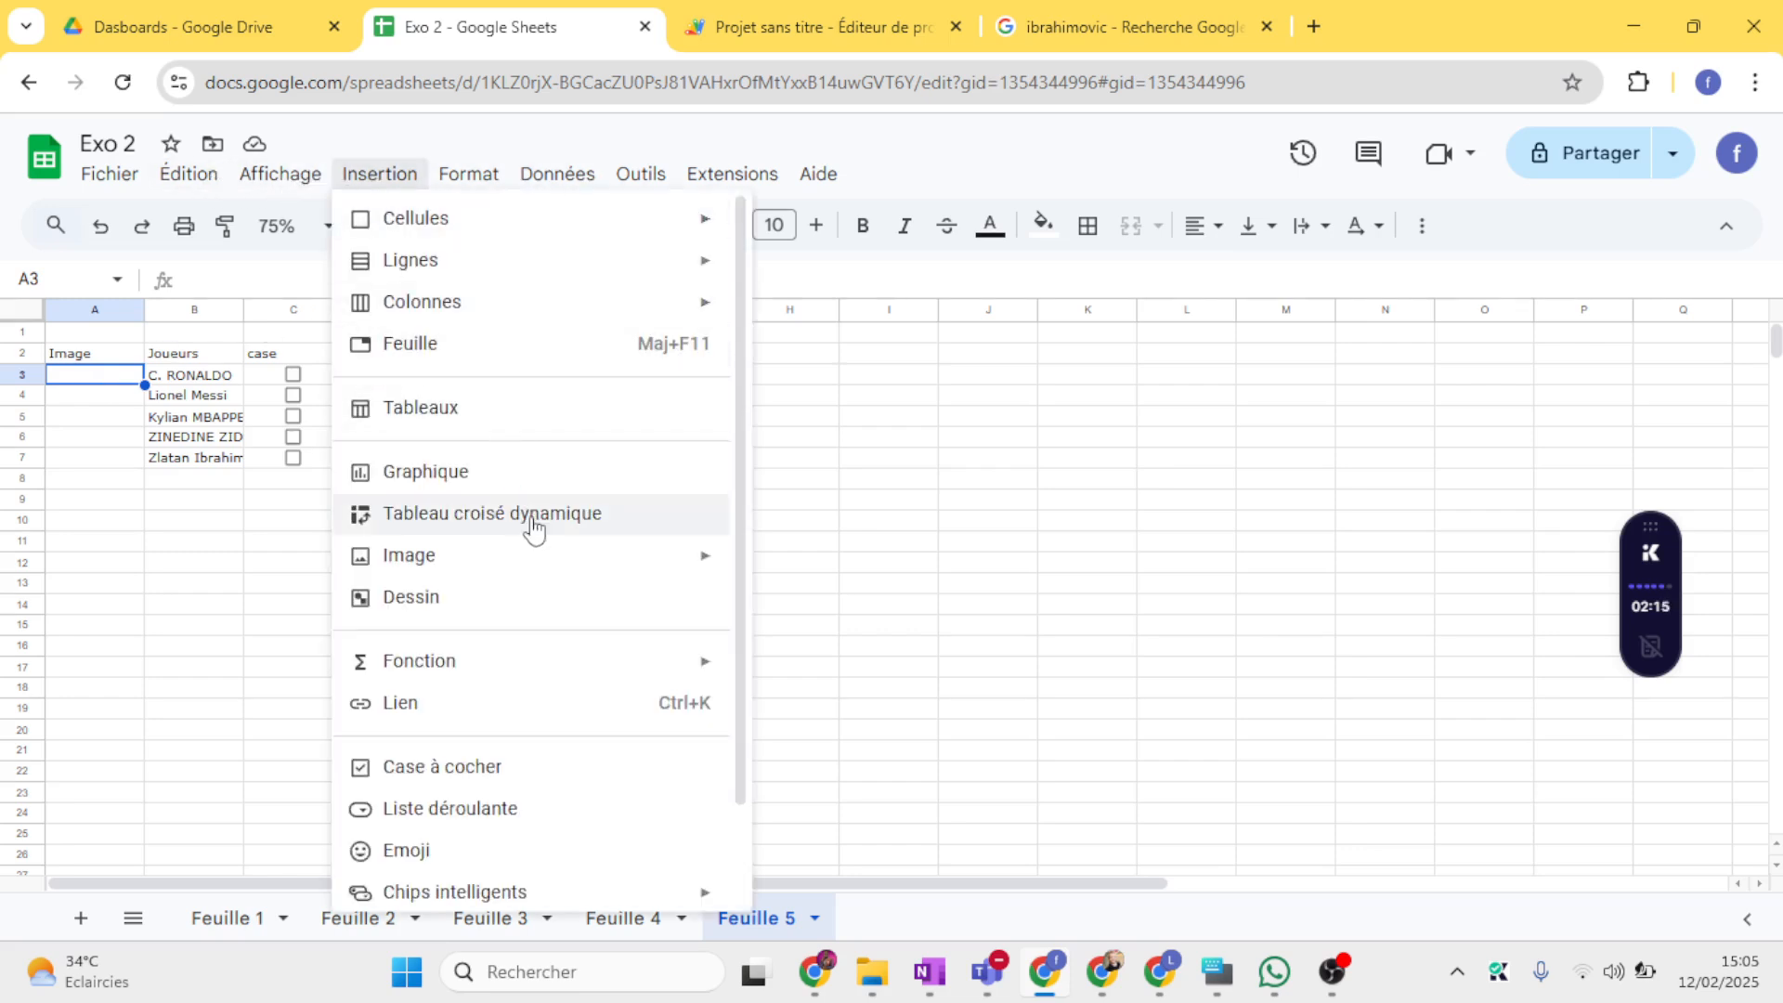
pyautogui.moveTo(561, 562)
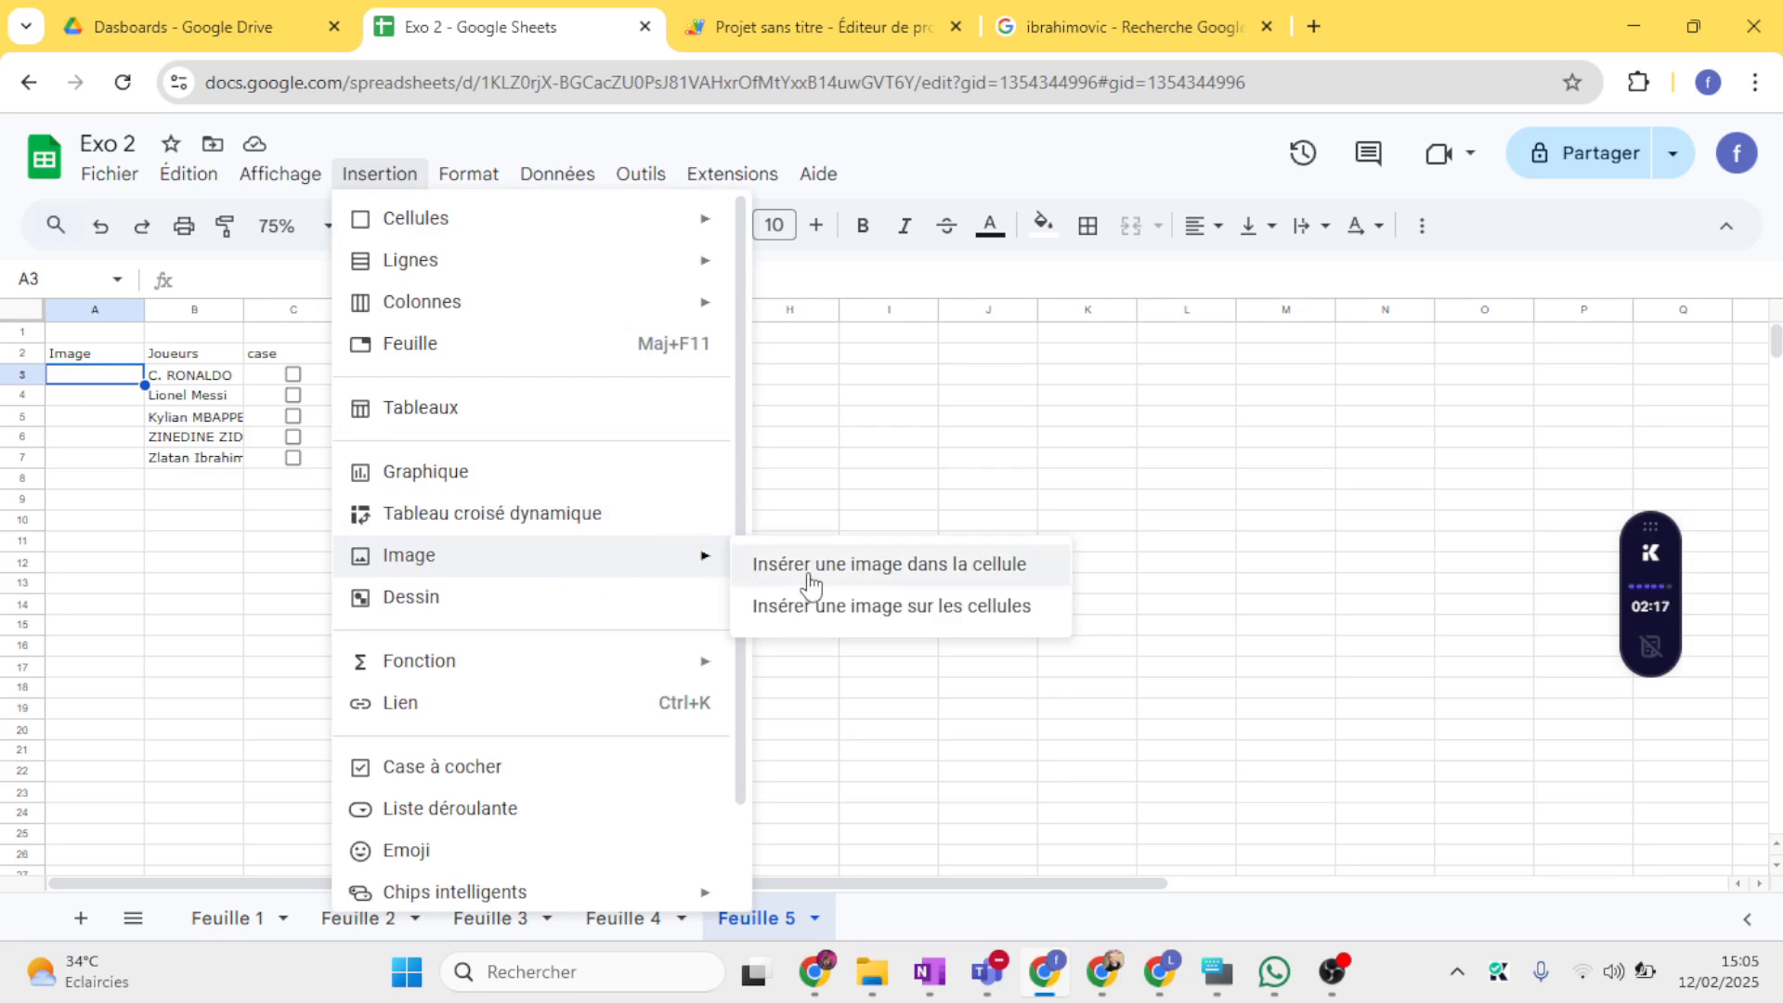
pyautogui.click(888, 585)
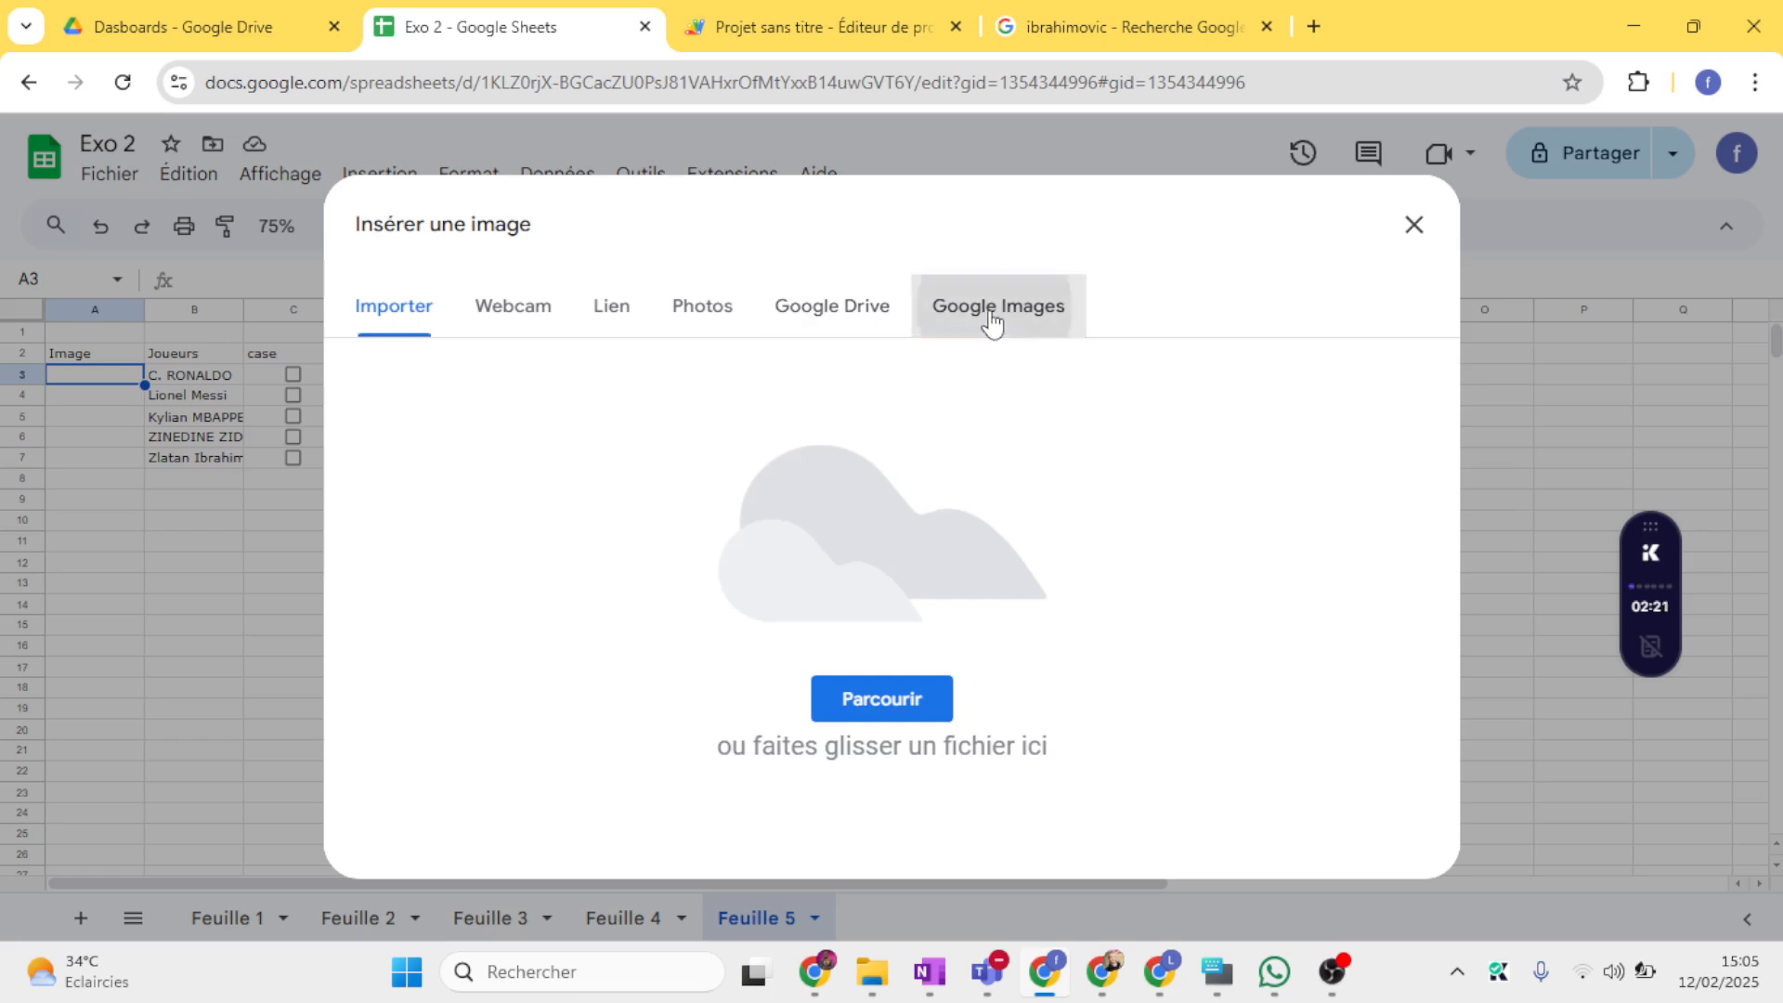
pyautogui.click(992, 315)
pyautogui.click(369, 305)
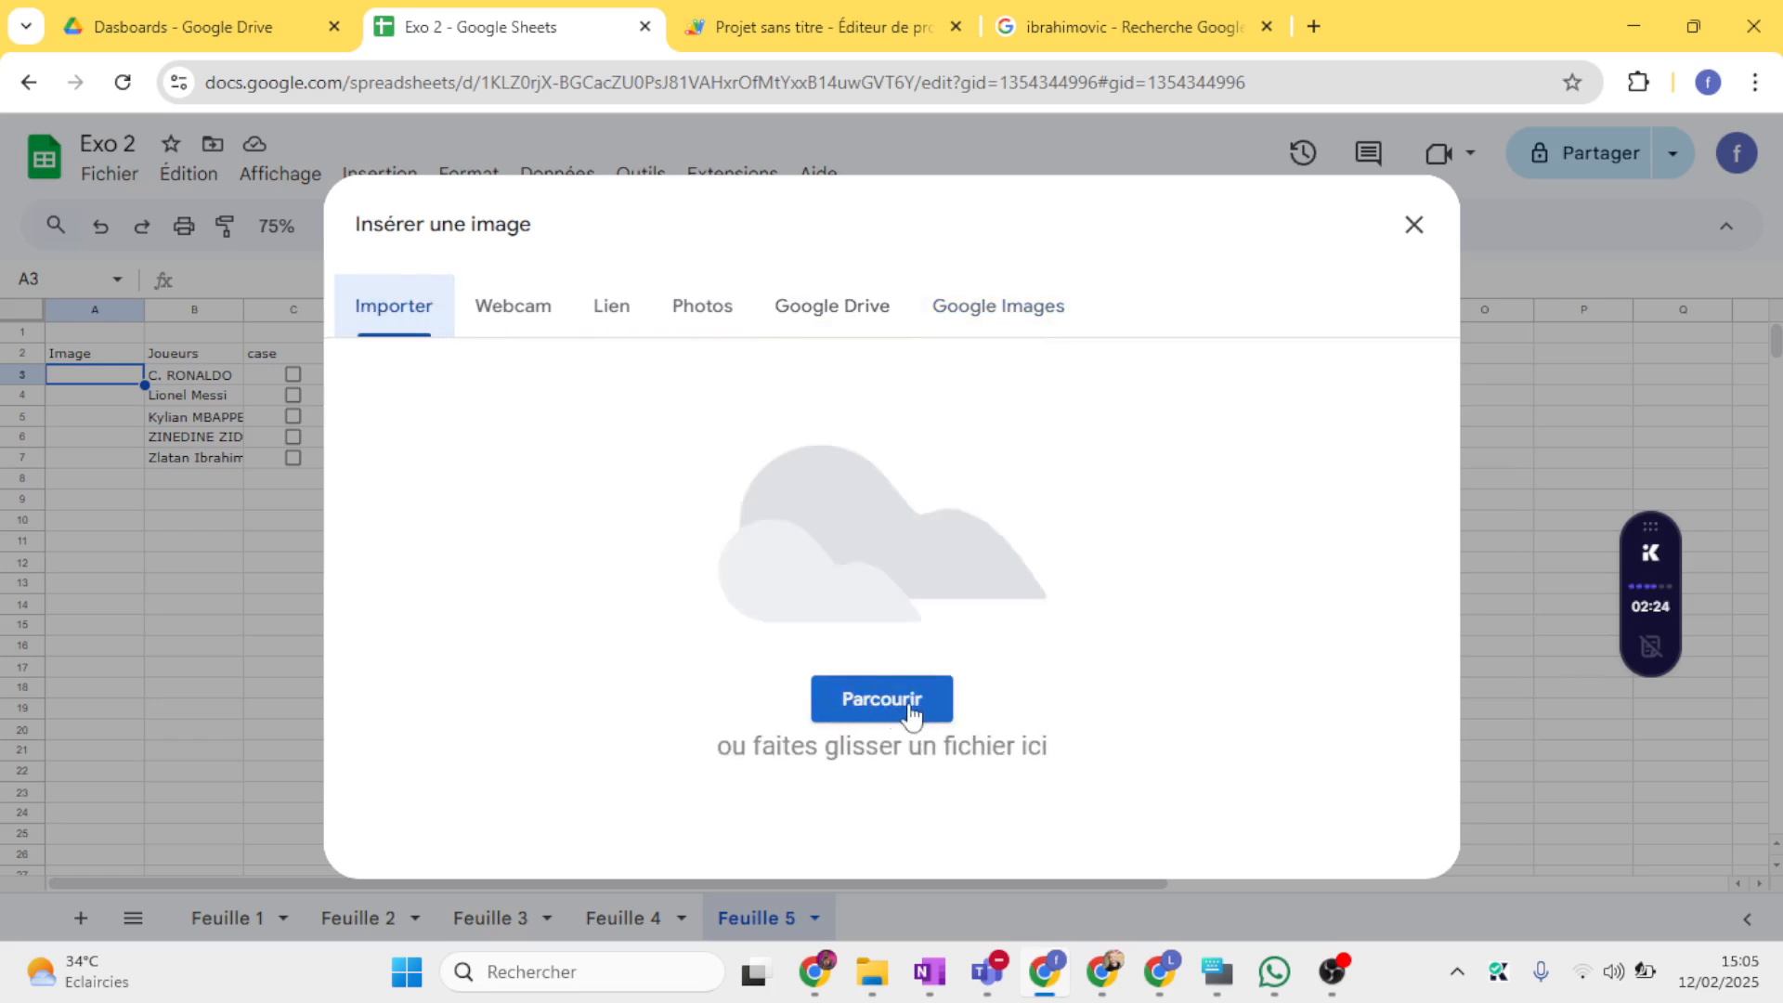
pyautogui.click(998, 306)
pyautogui.click(706, 228)
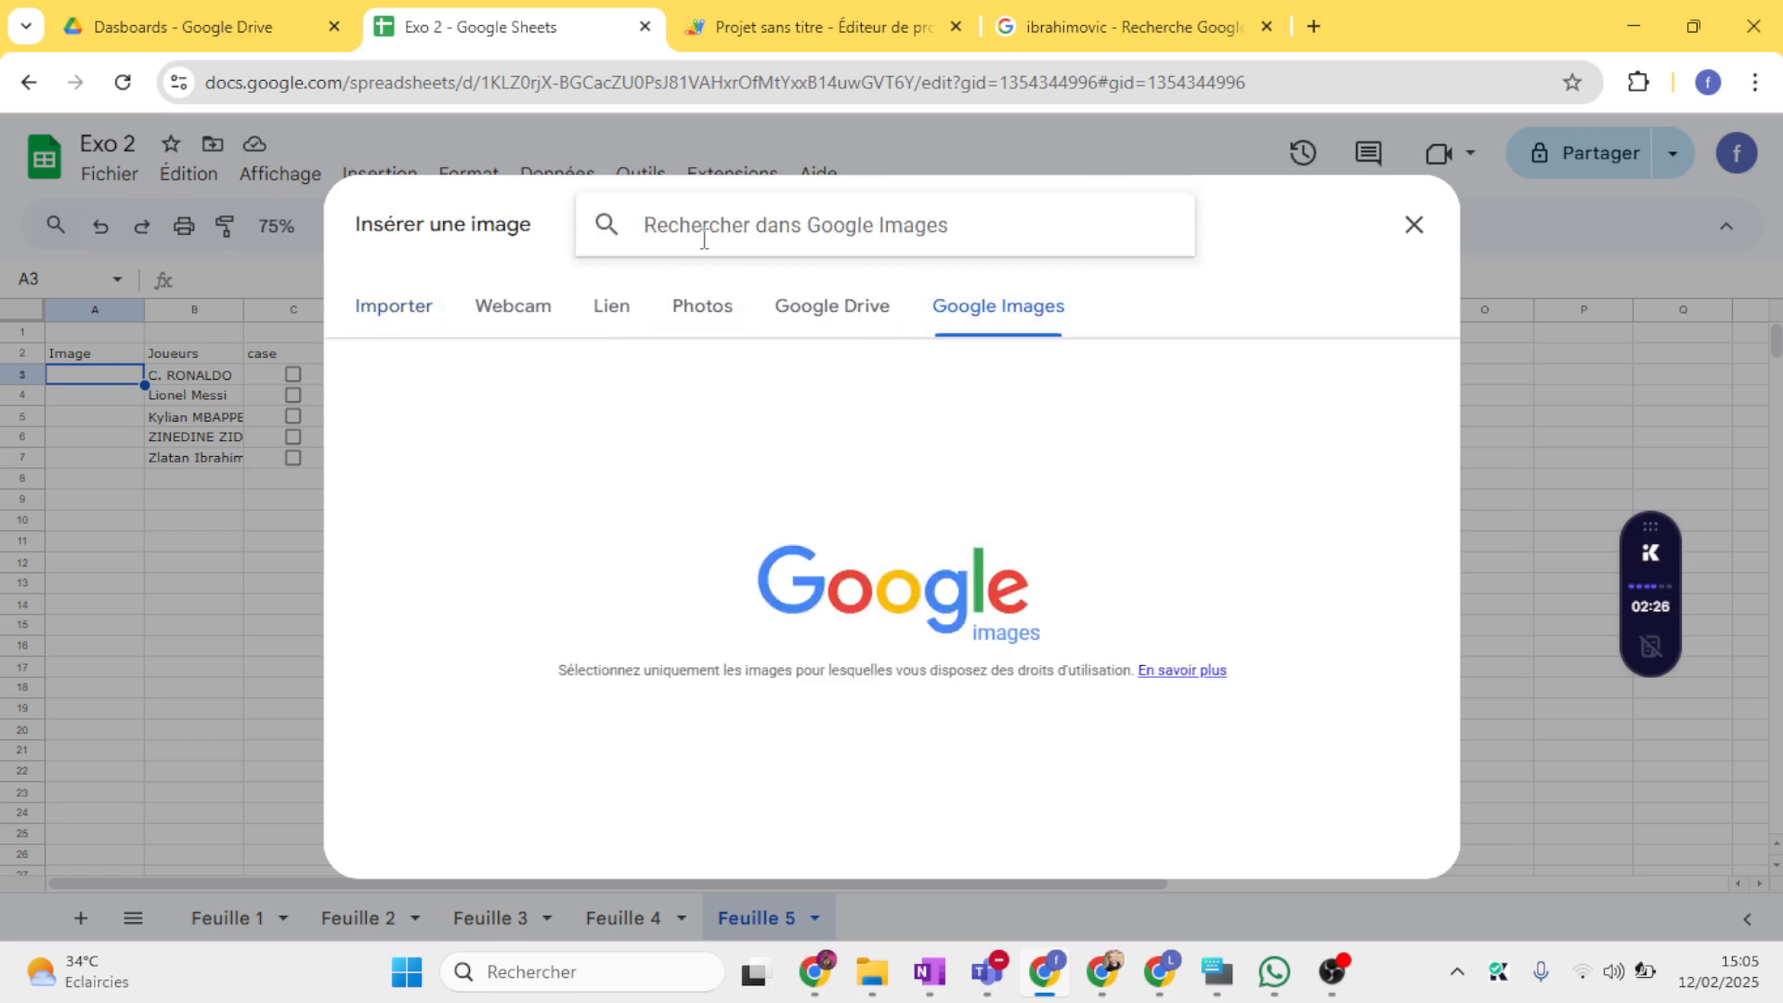
pyautogui.write('cristiano ronaldo')
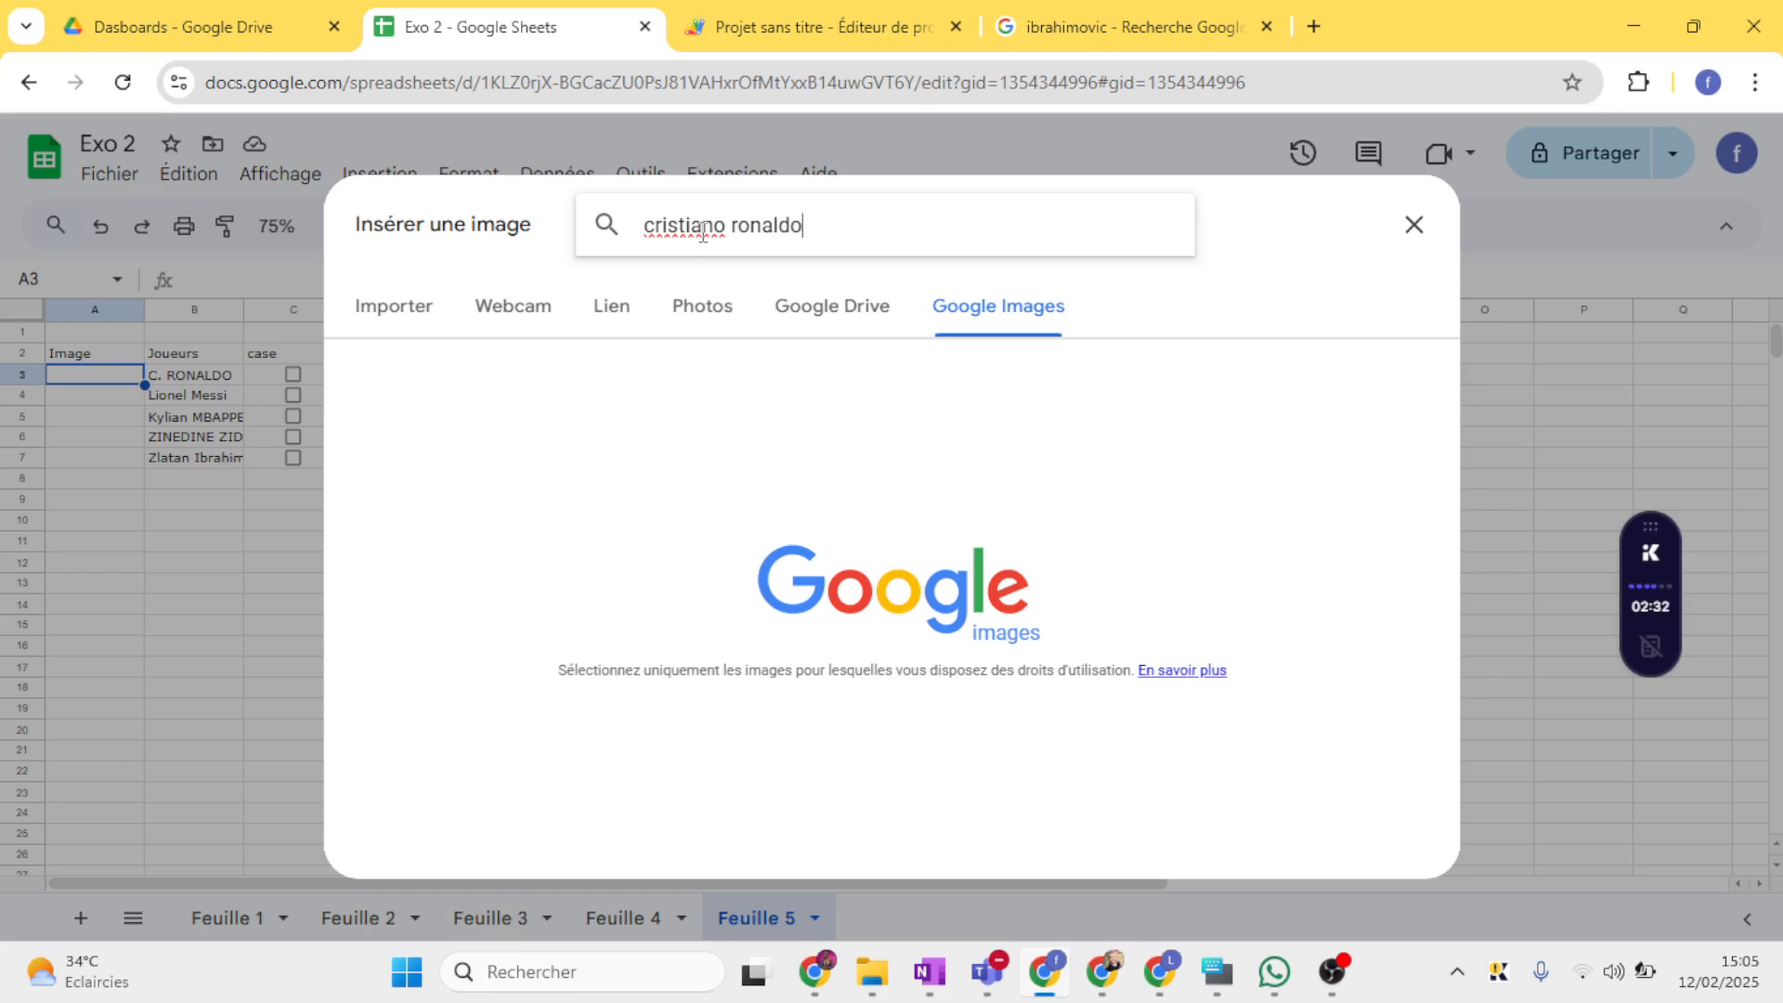
pyautogui.press('Return')
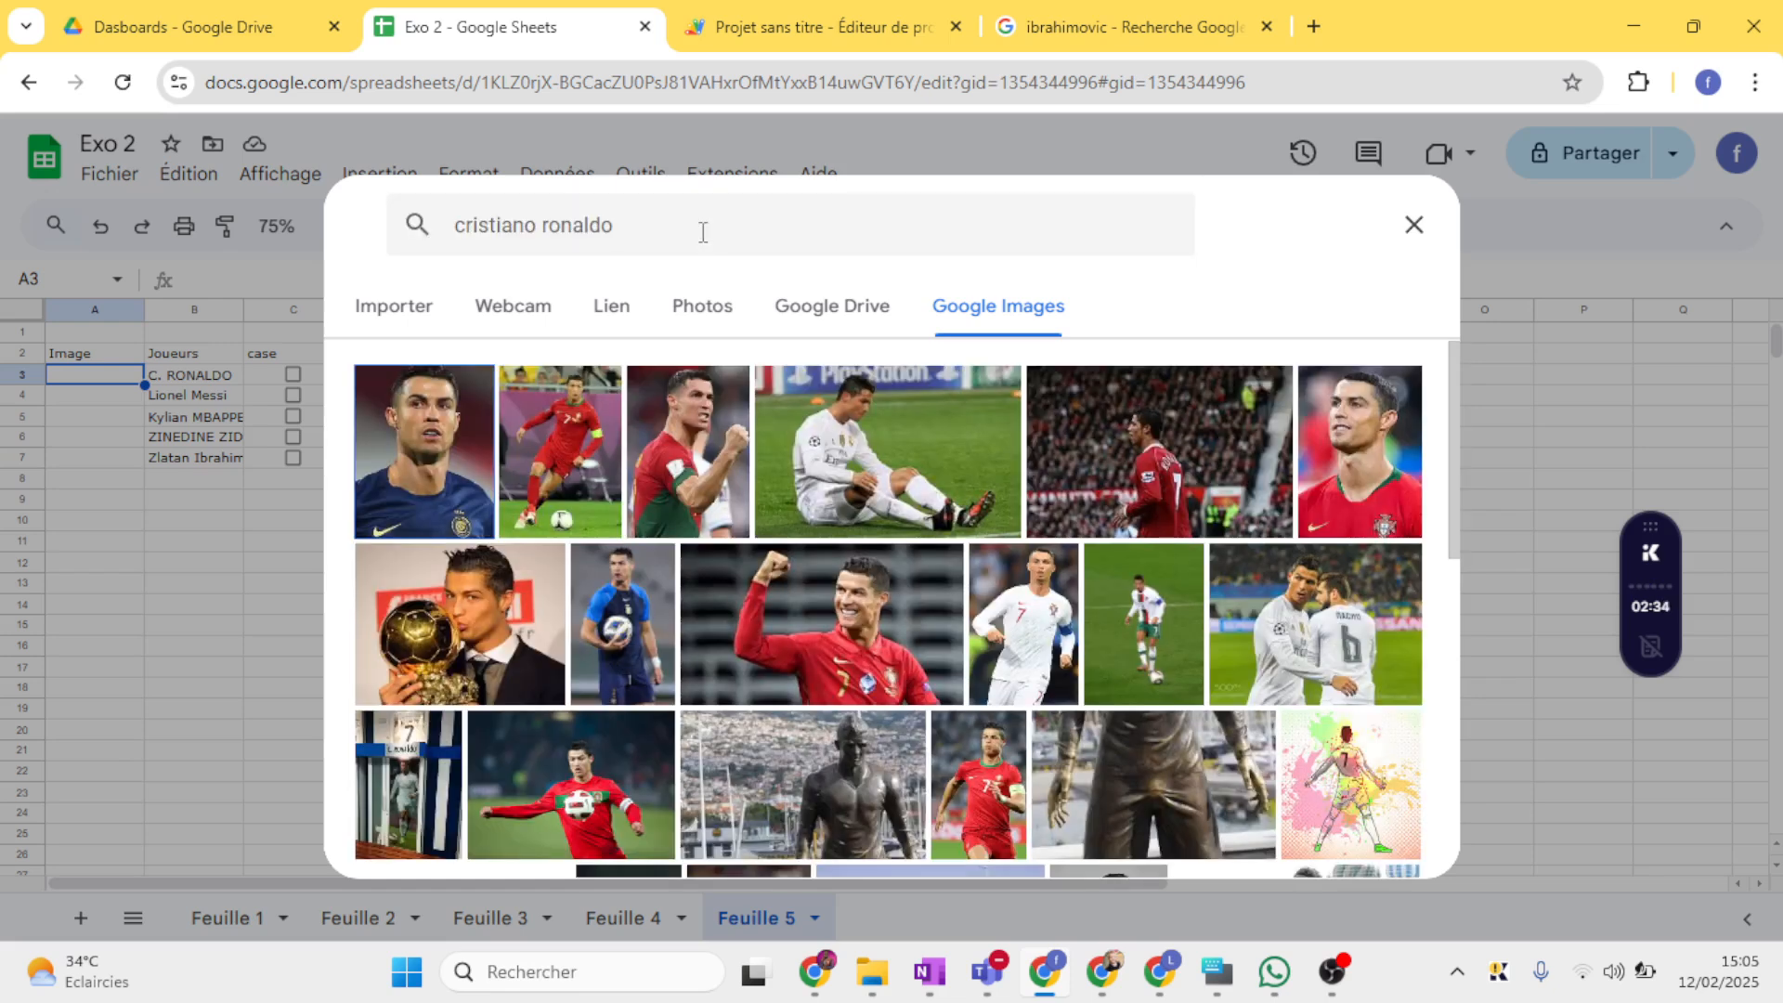
pyautogui.click(492, 528)
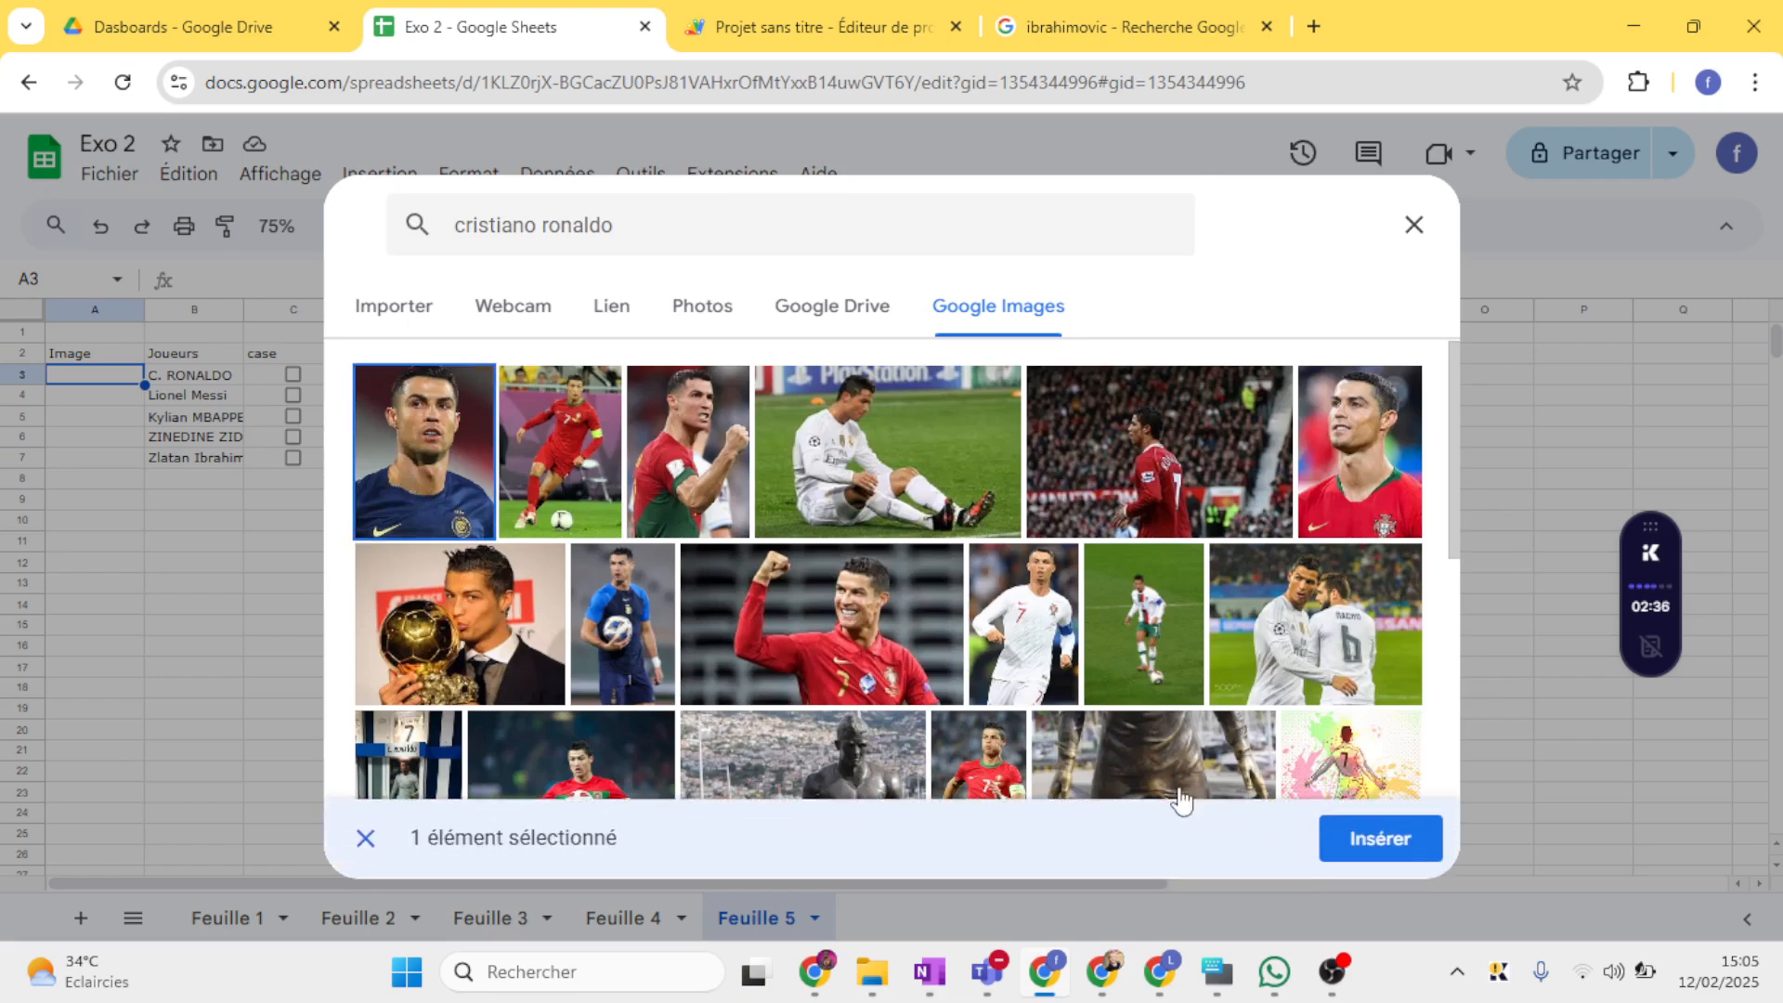
pyautogui.click(1396, 829)
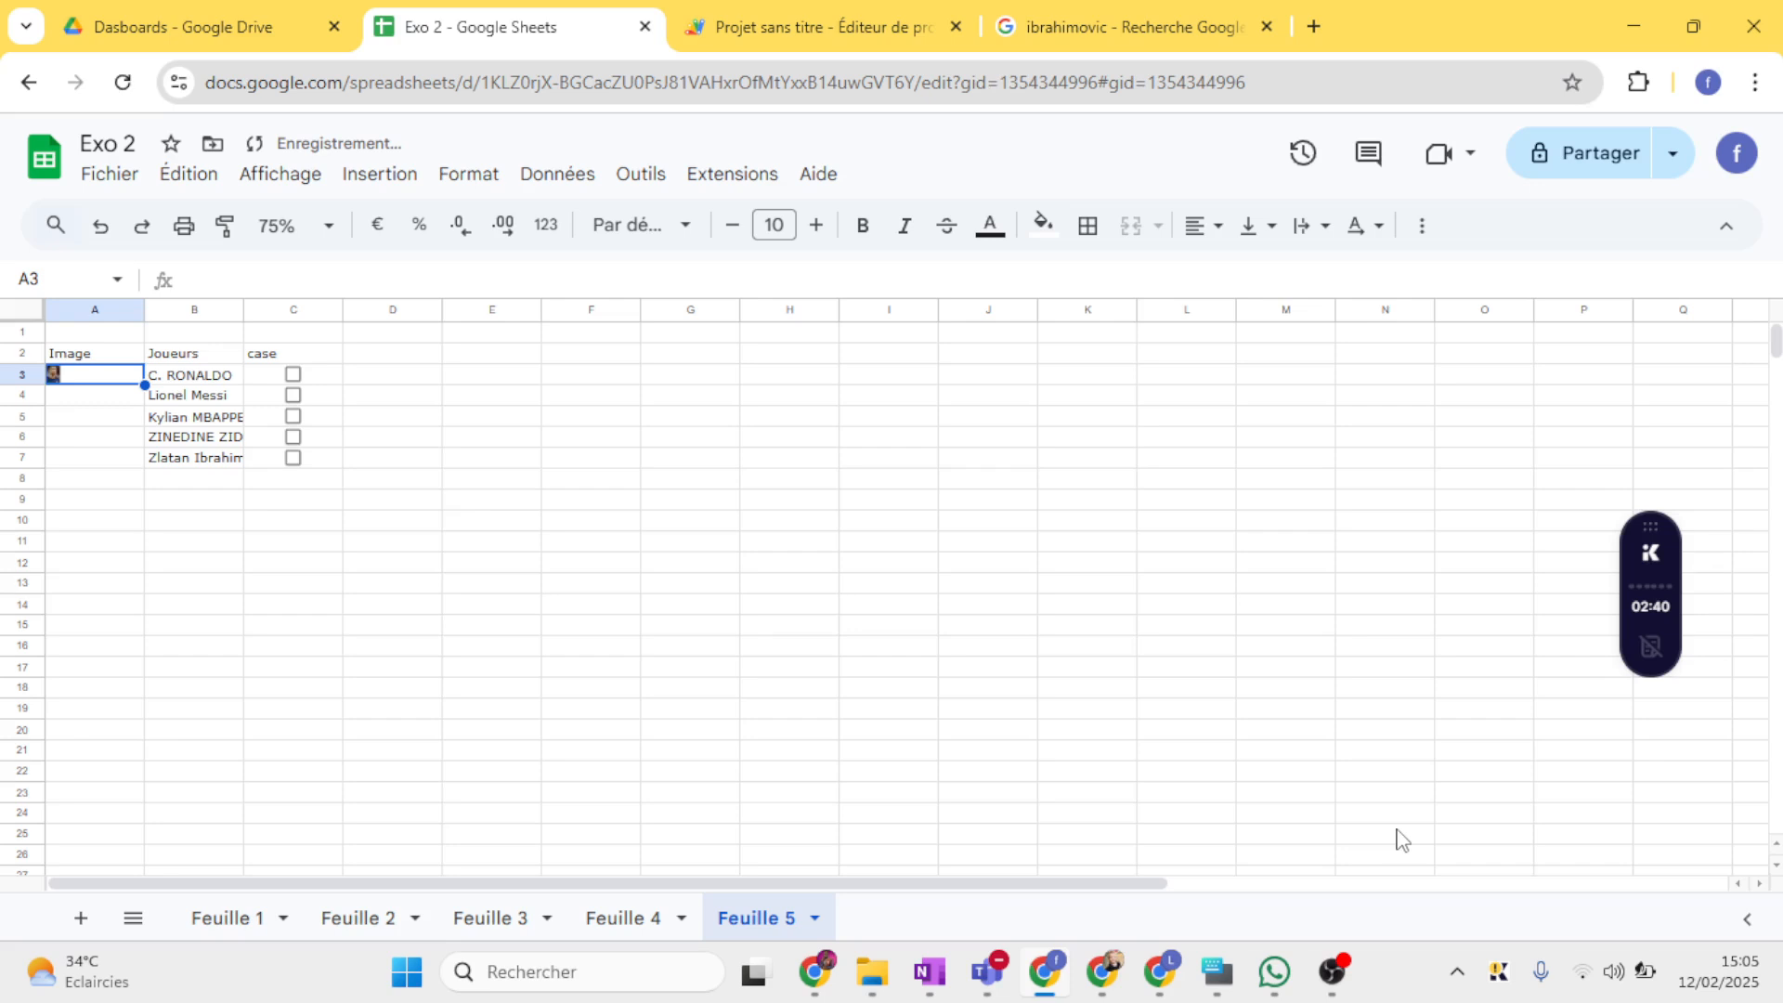
# Step: Insert the first Google Images result for "lionel messi" as an in-cell image in A4
pyautogui.click(88, 397)
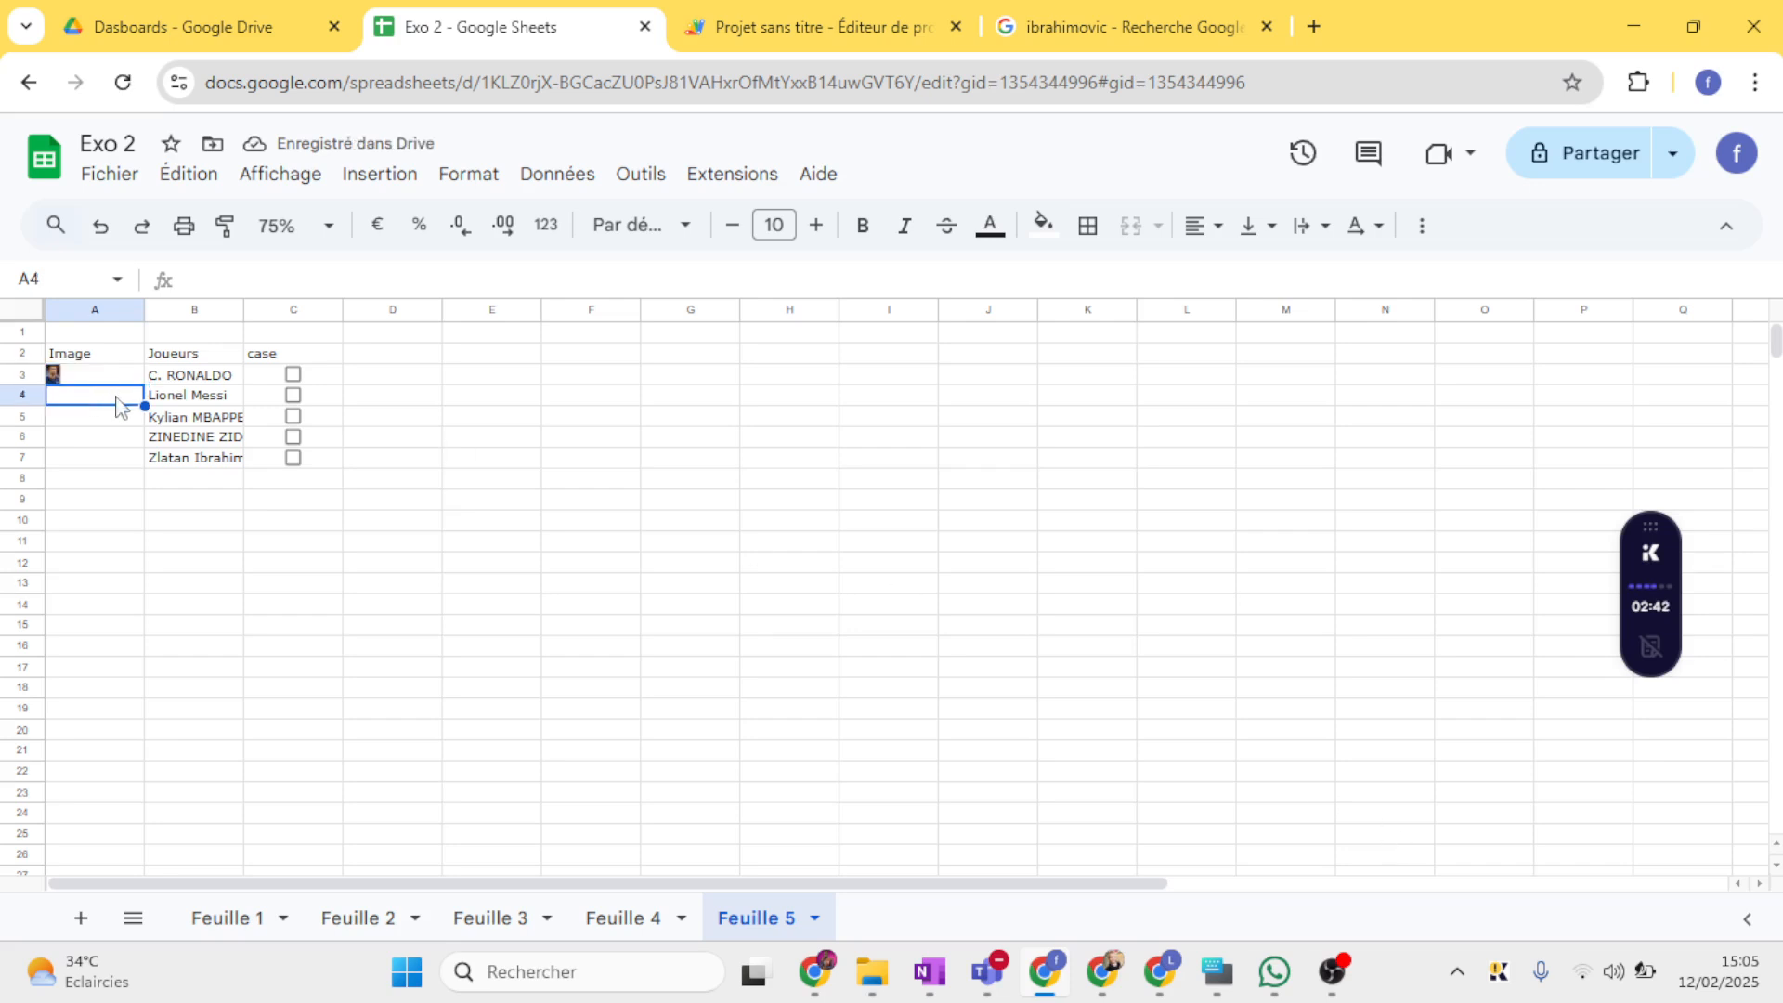
pyautogui.click(164, 407)
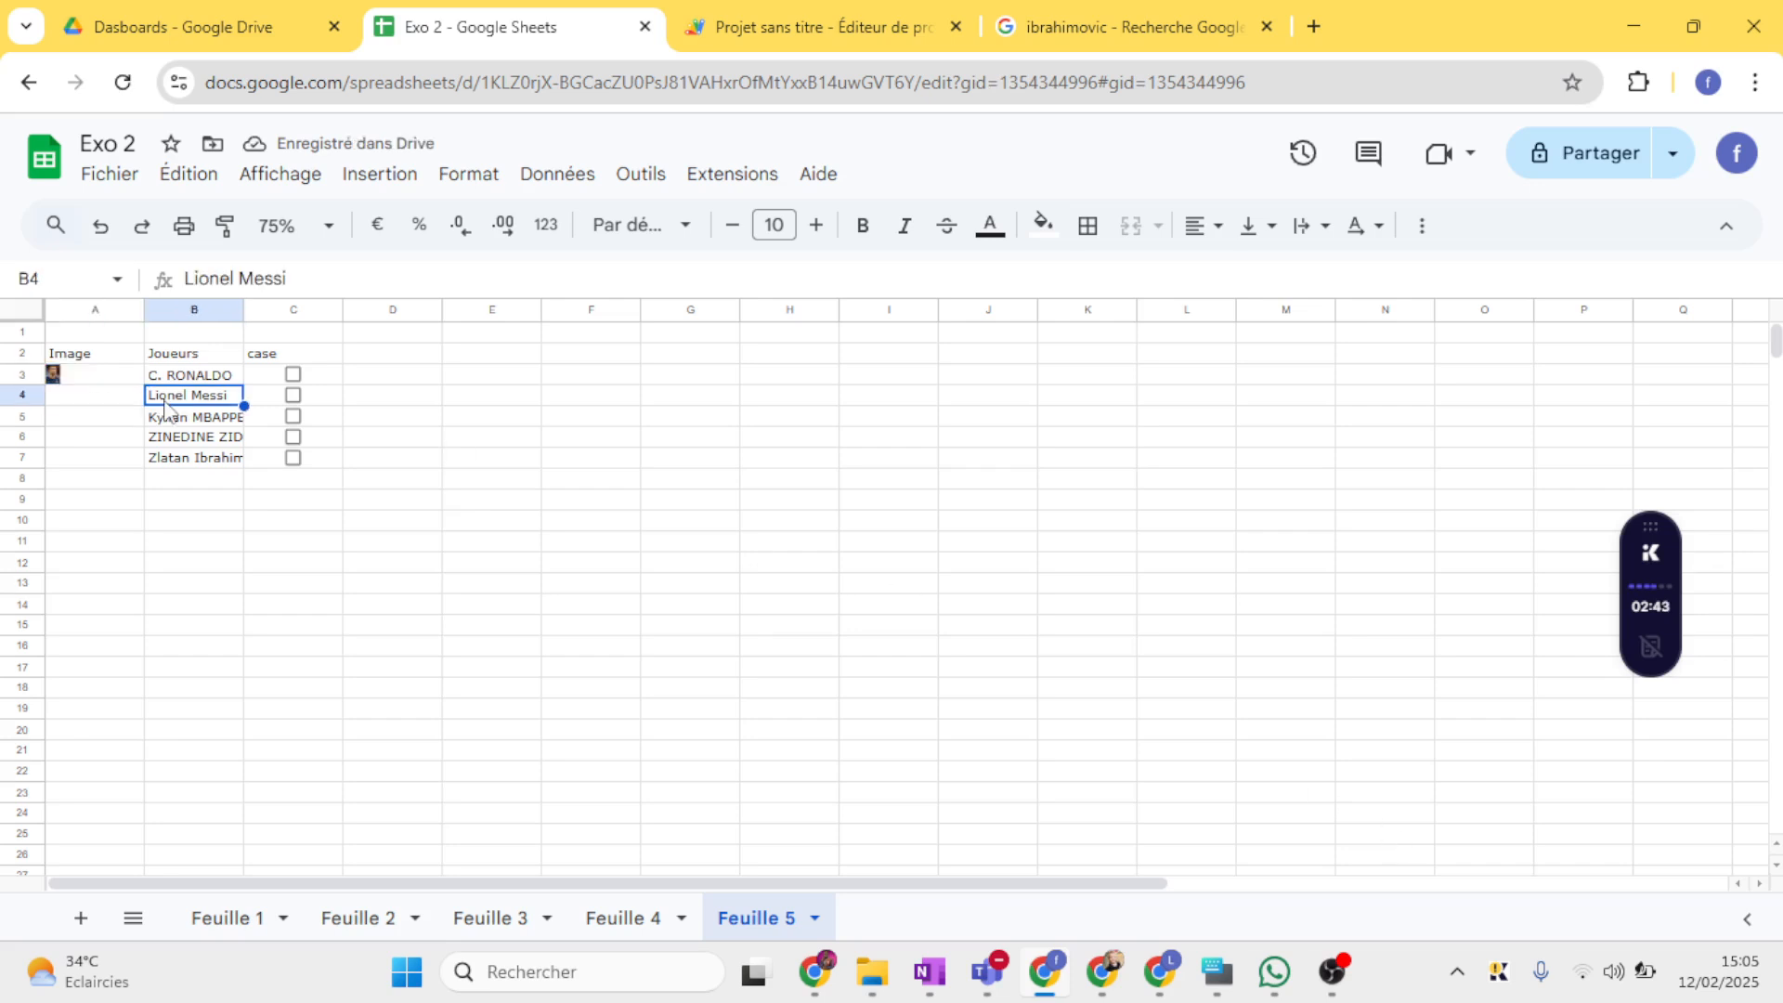
pyautogui.click(108, 407)
pyautogui.click(379, 176)
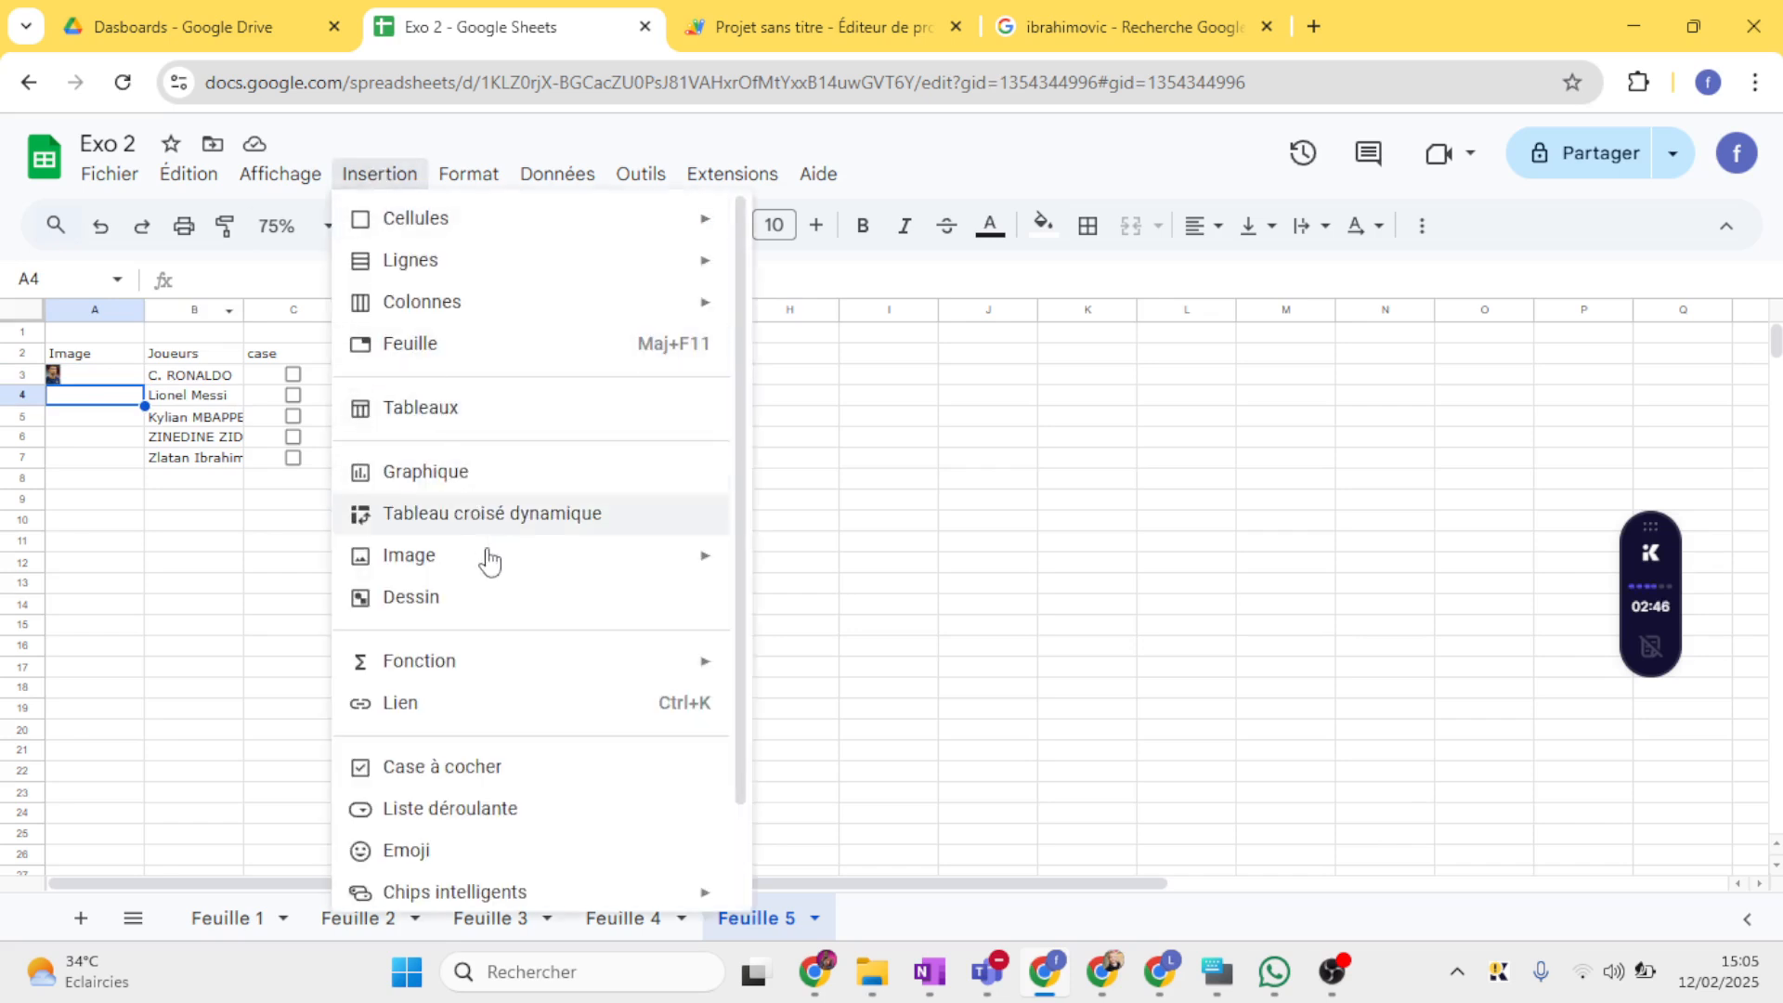
pyautogui.moveTo(656, 585)
pyautogui.click(833, 566)
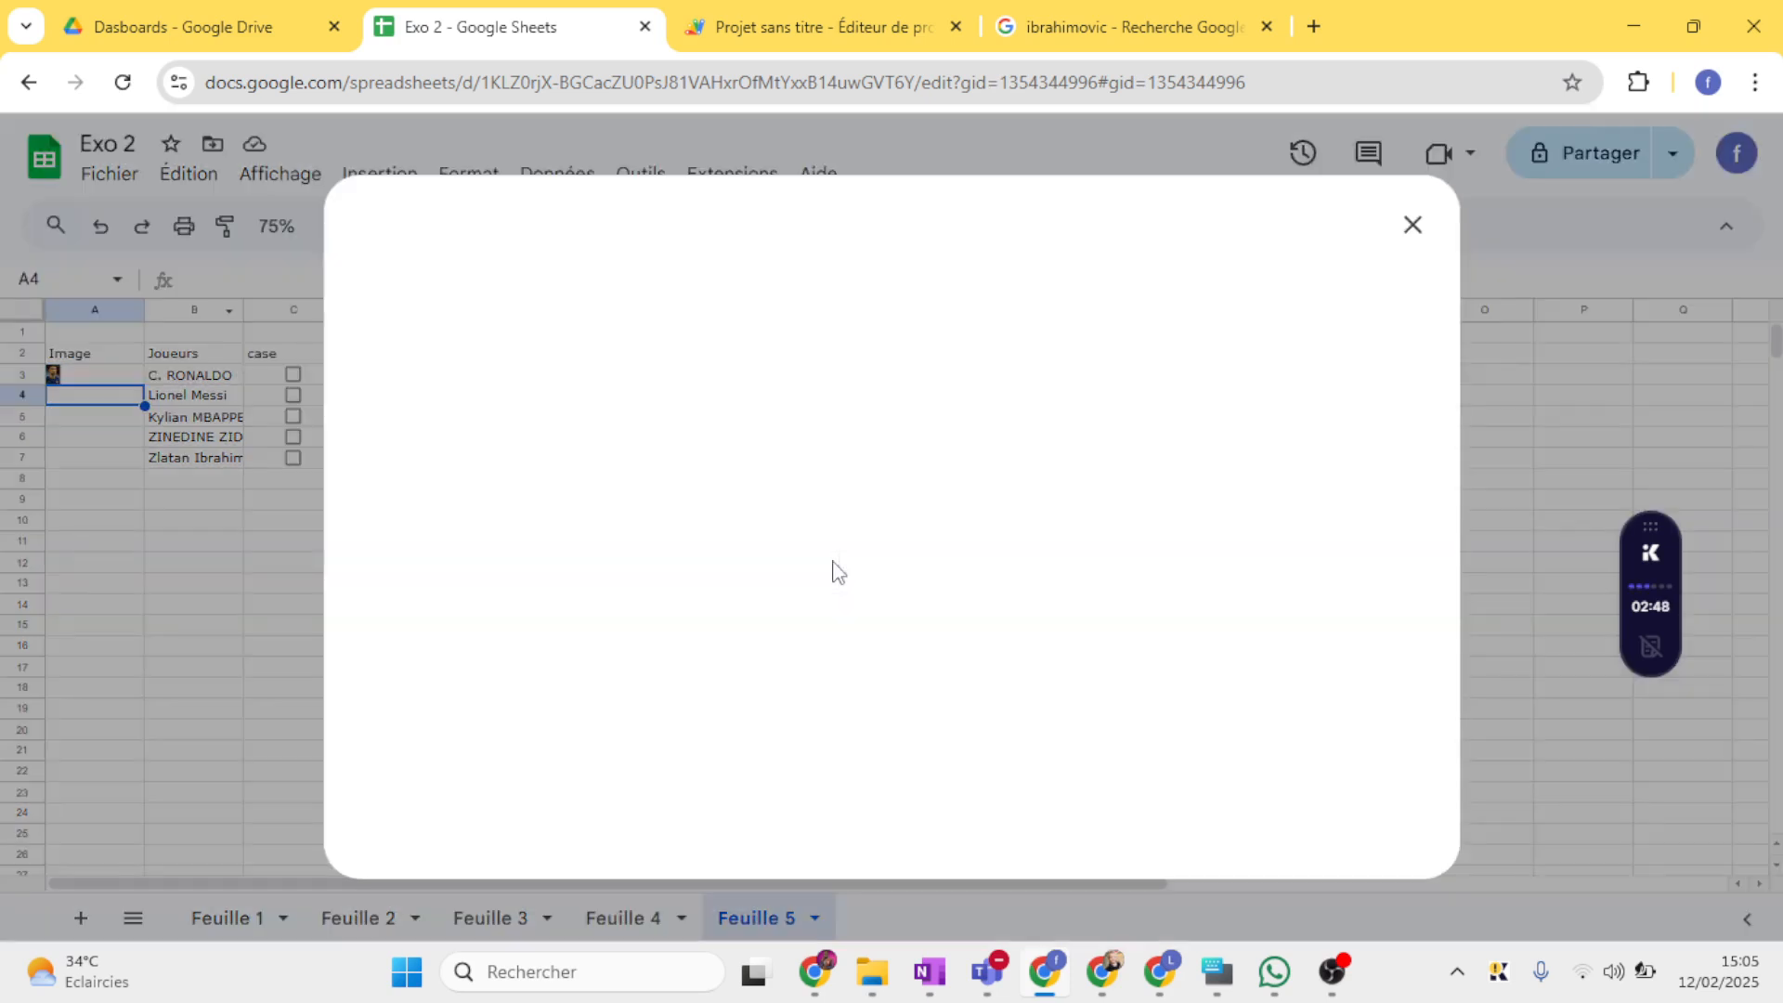
pyautogui.click(973, 320)
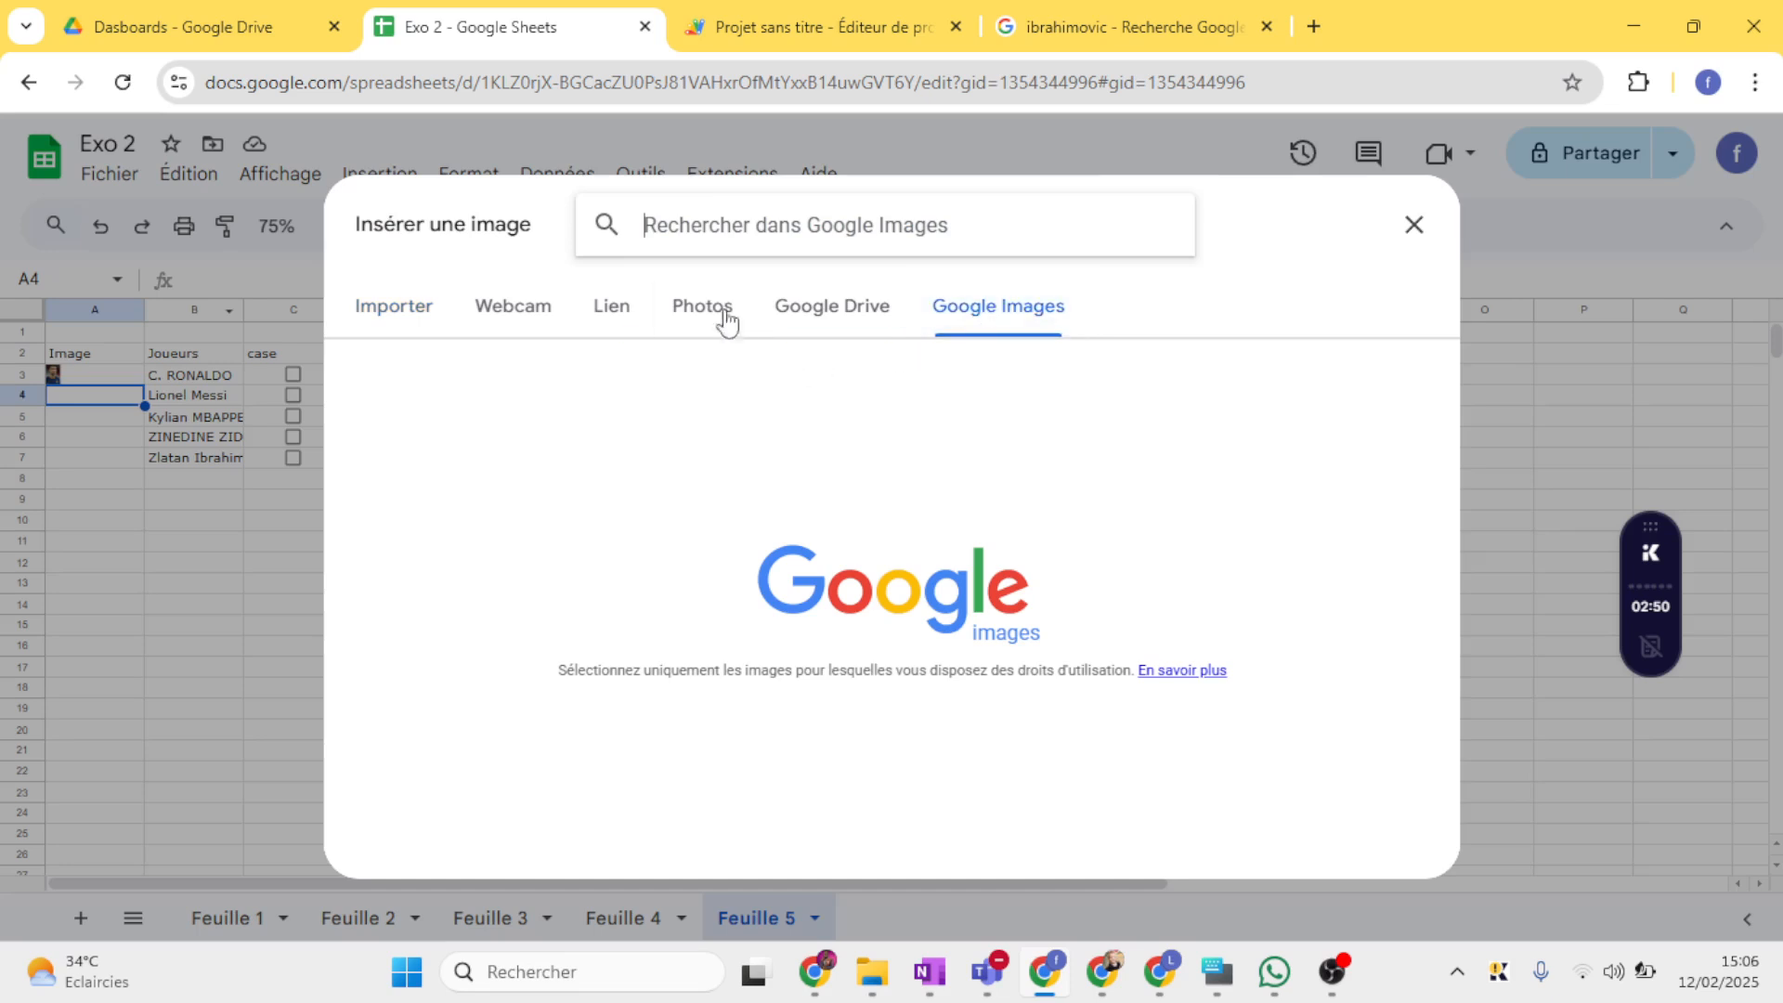
pyautogui.write('lionel')
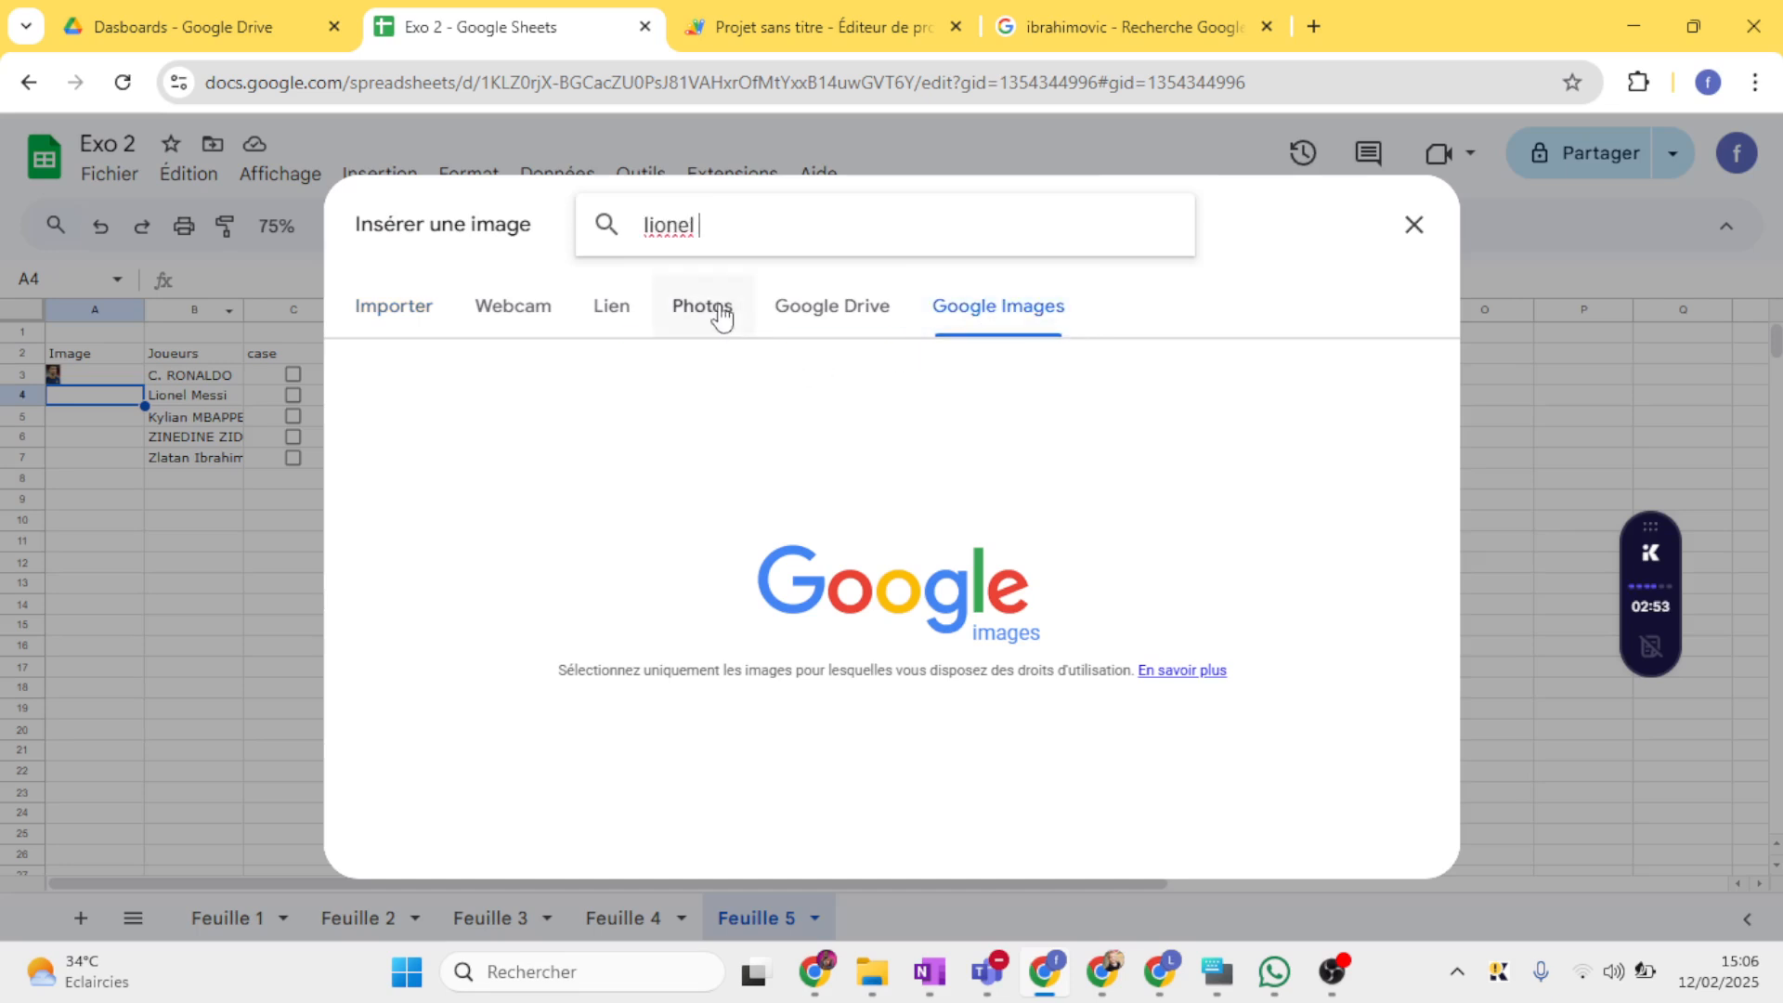
pyautogui.write(' messi')
pyautogui.press('Return')
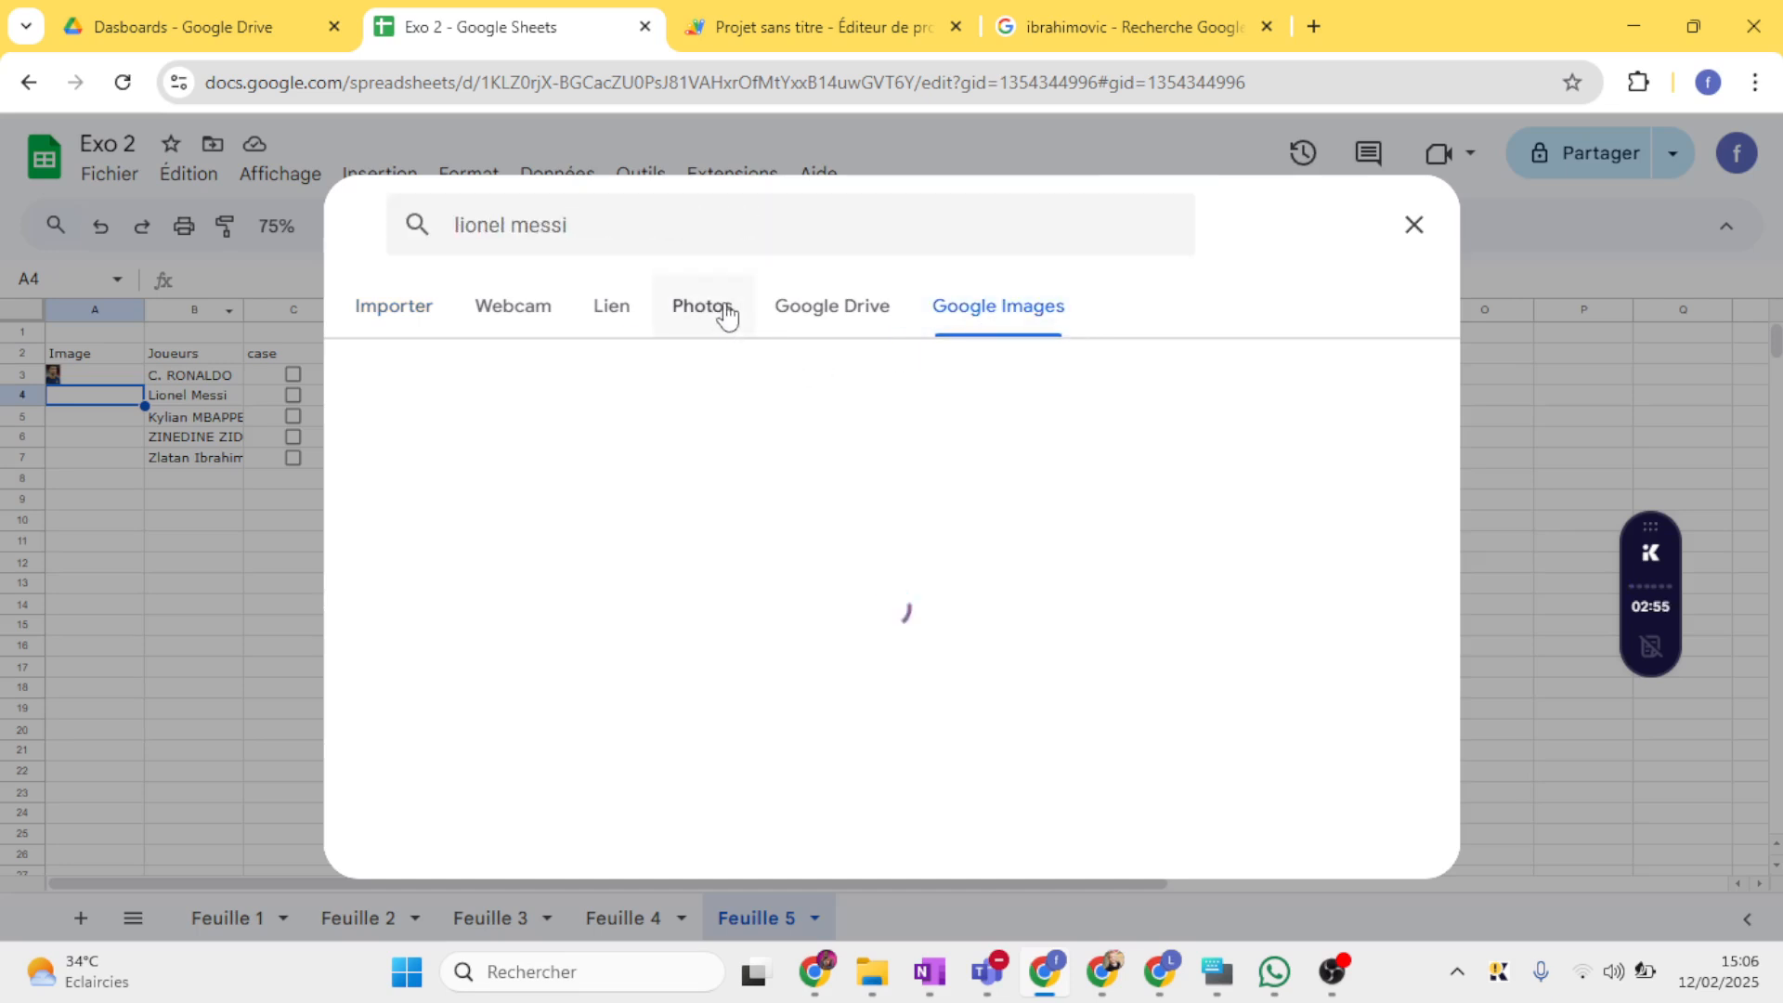
pyautogui.click(1254, 866)
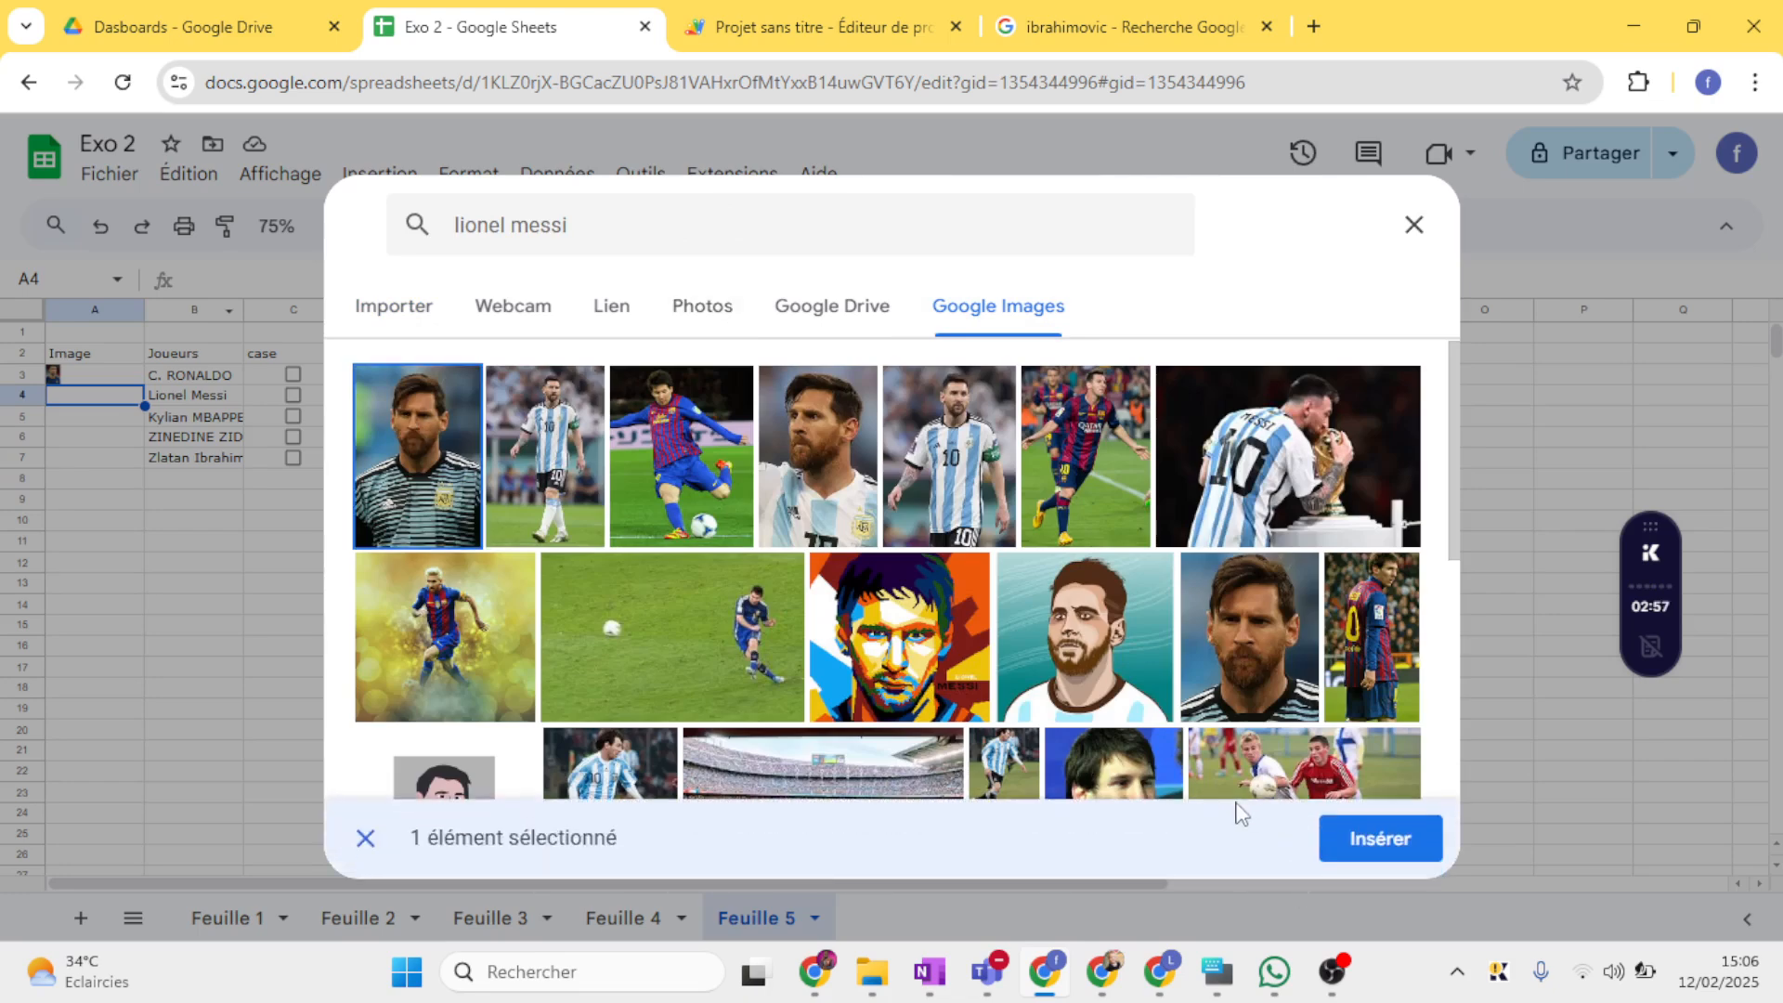
pyautogui.click(1353, 846)
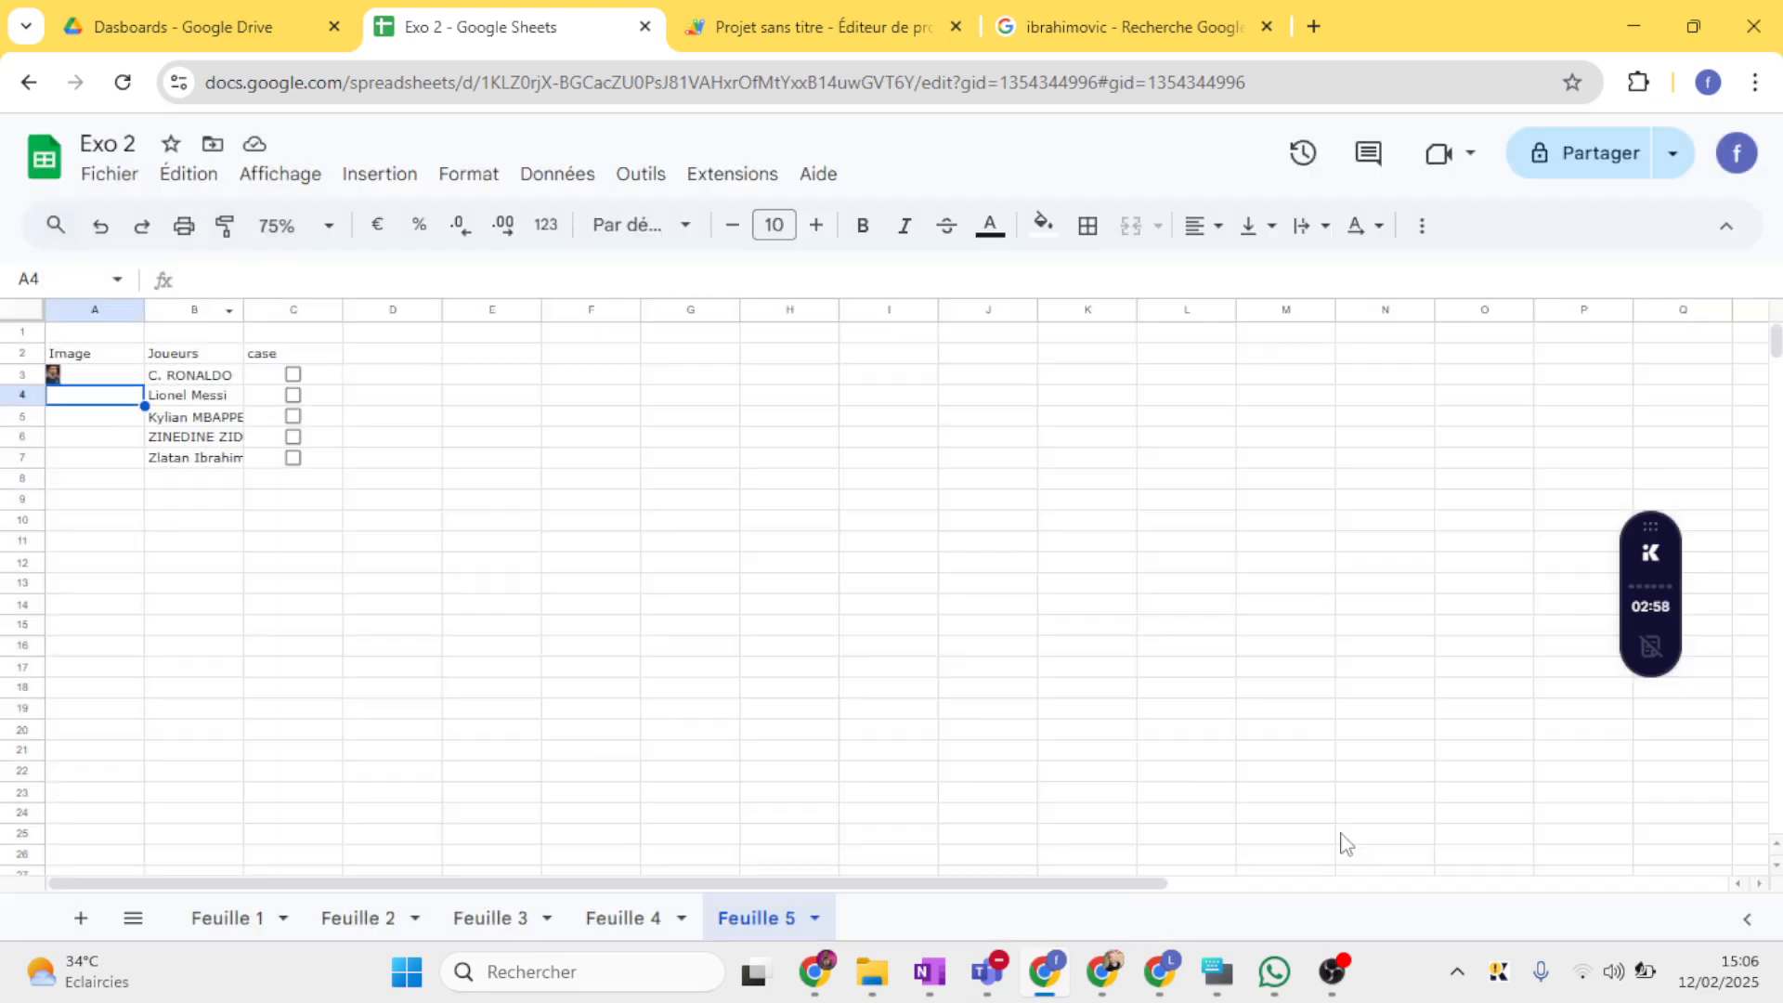
# Step: Insert the first Google Images result for "mbappe" as an in-cell image in A5
pyautogui.click(104, 420)
pyautogui.click(372, 177)
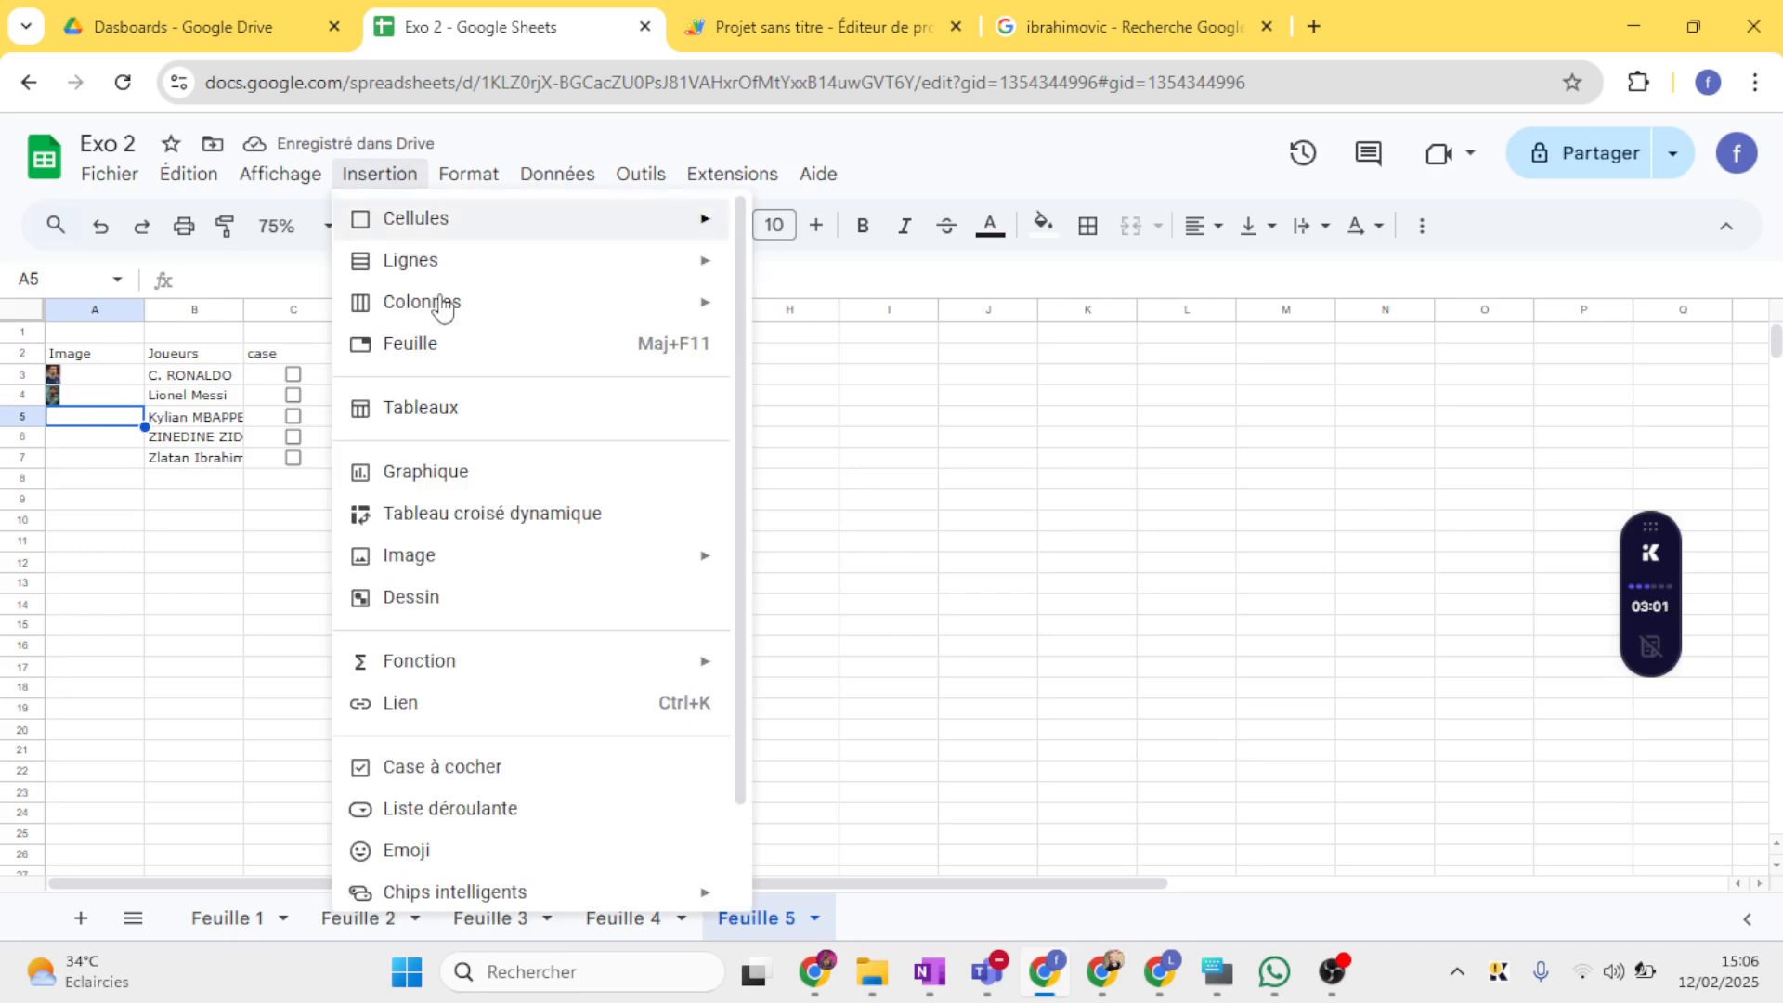
pyautogui.moveTo(698, 562)
pyautogui.click(837, 567)
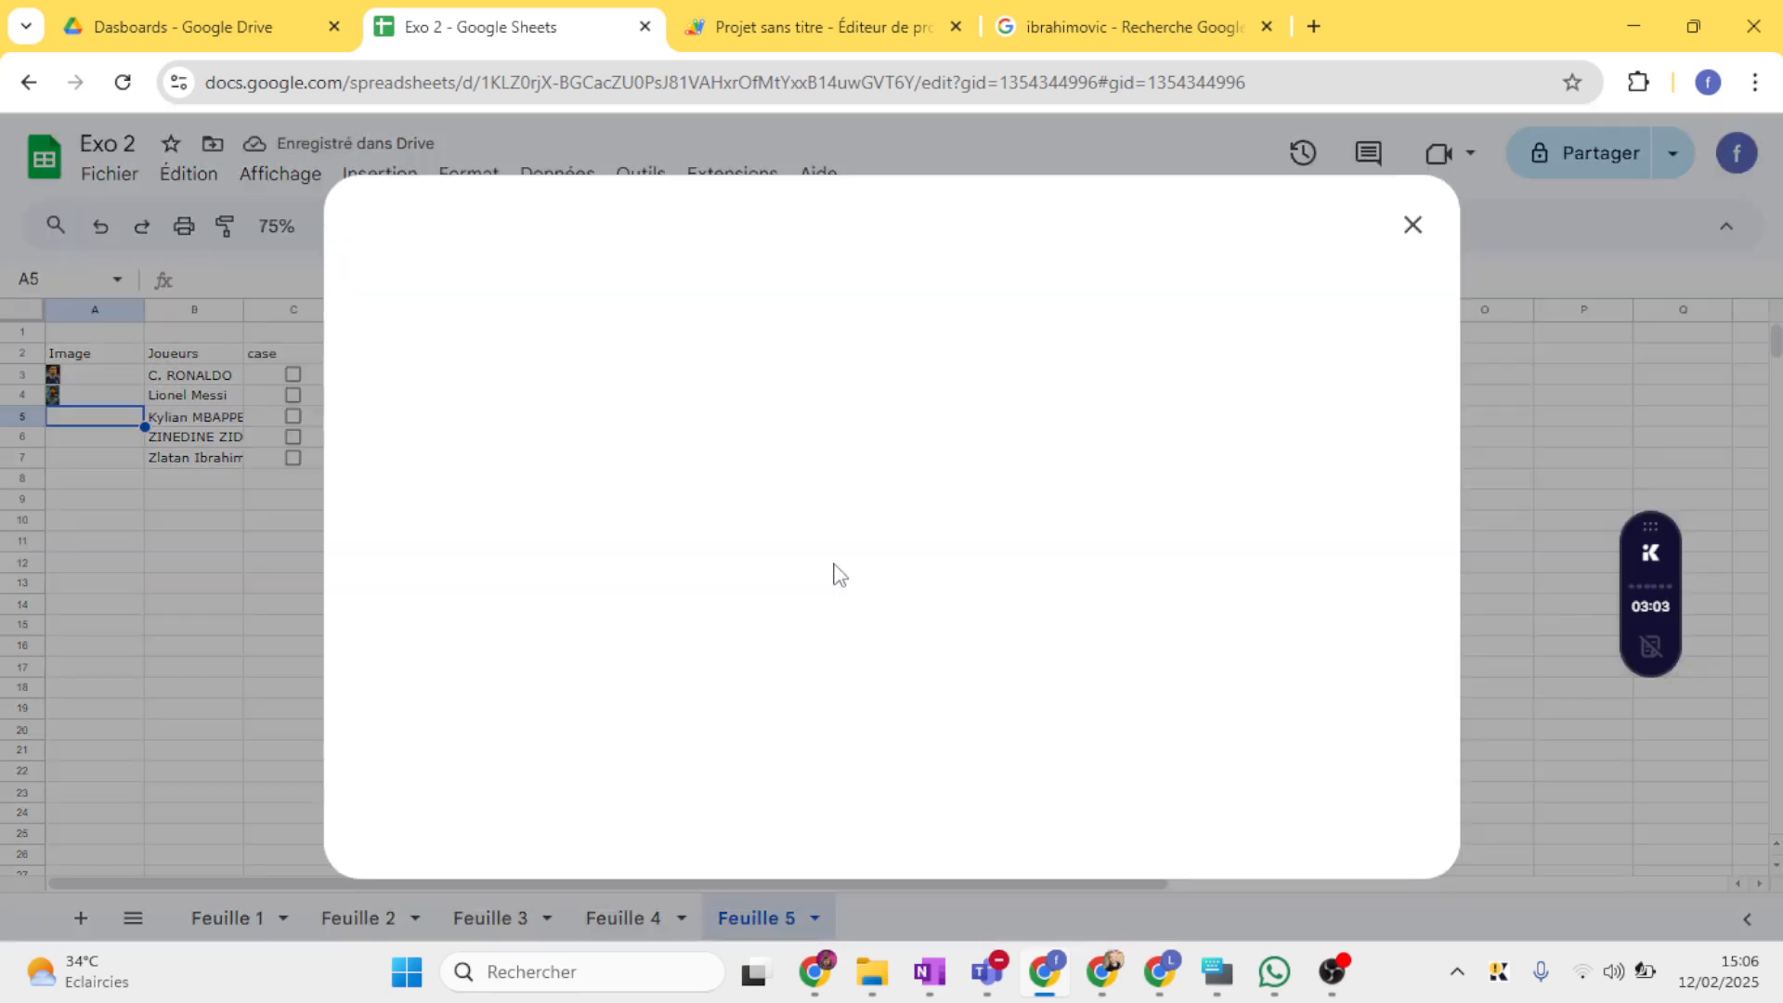
pyautogui.click(978, 325)
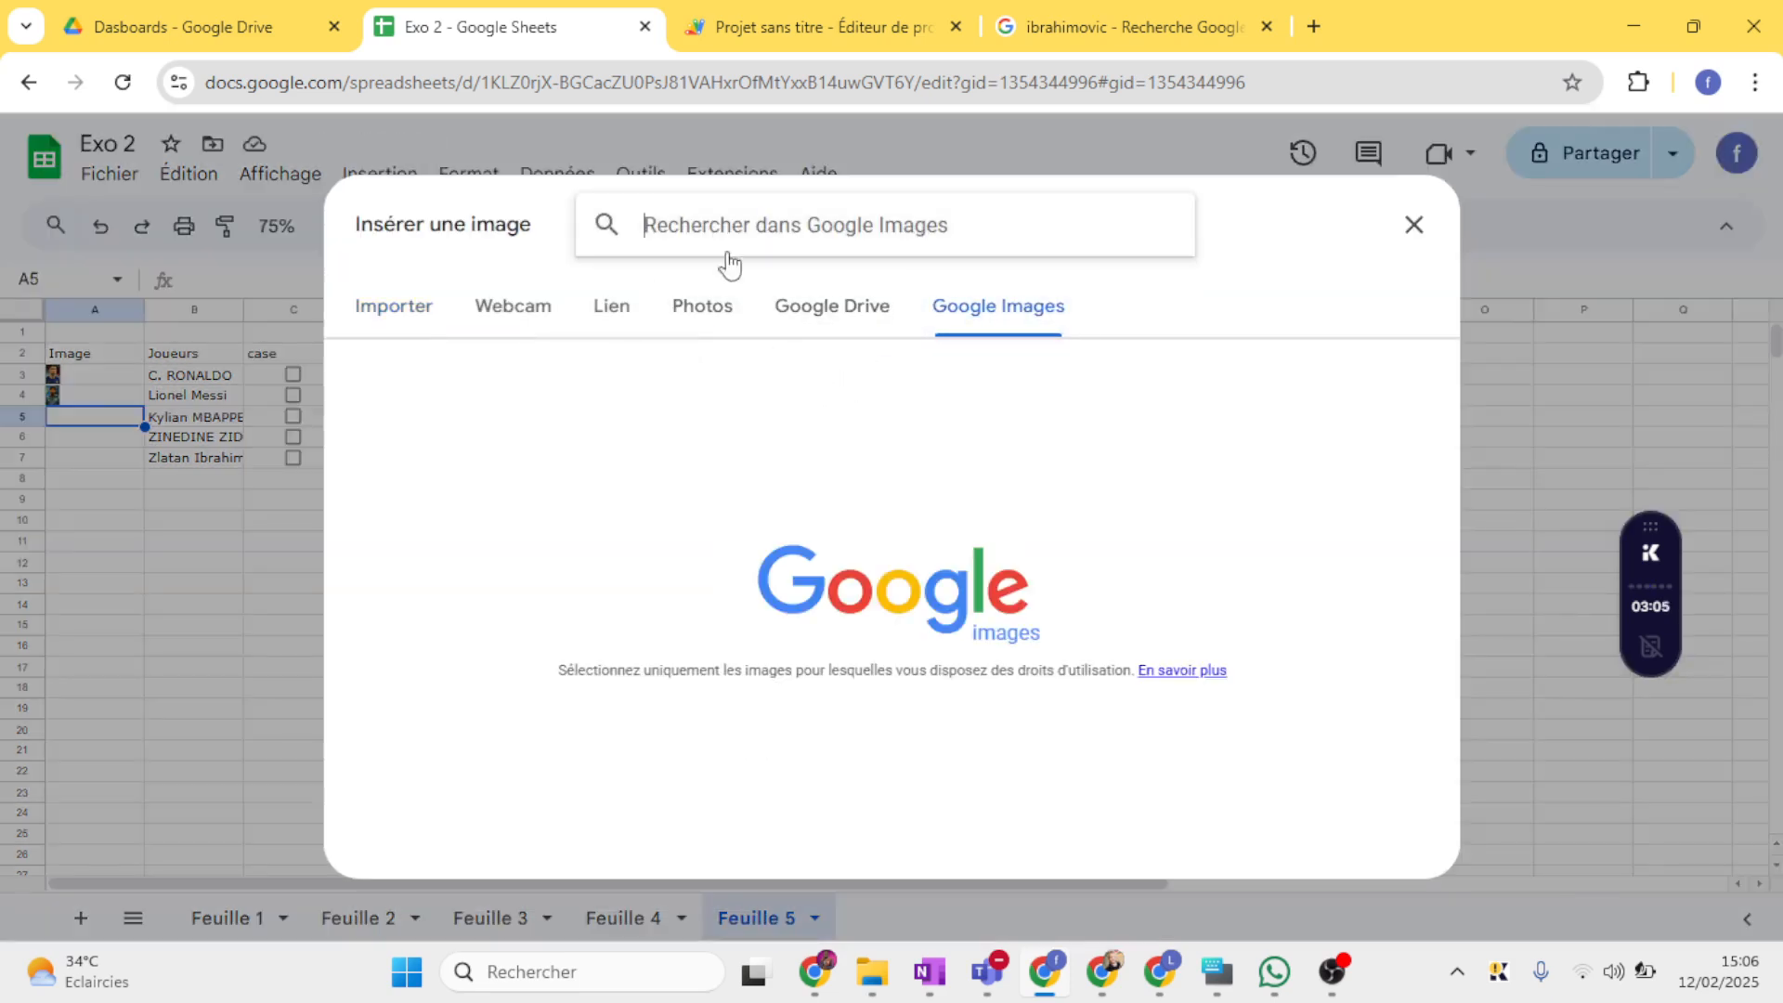
pyautogui.write('mbappe')
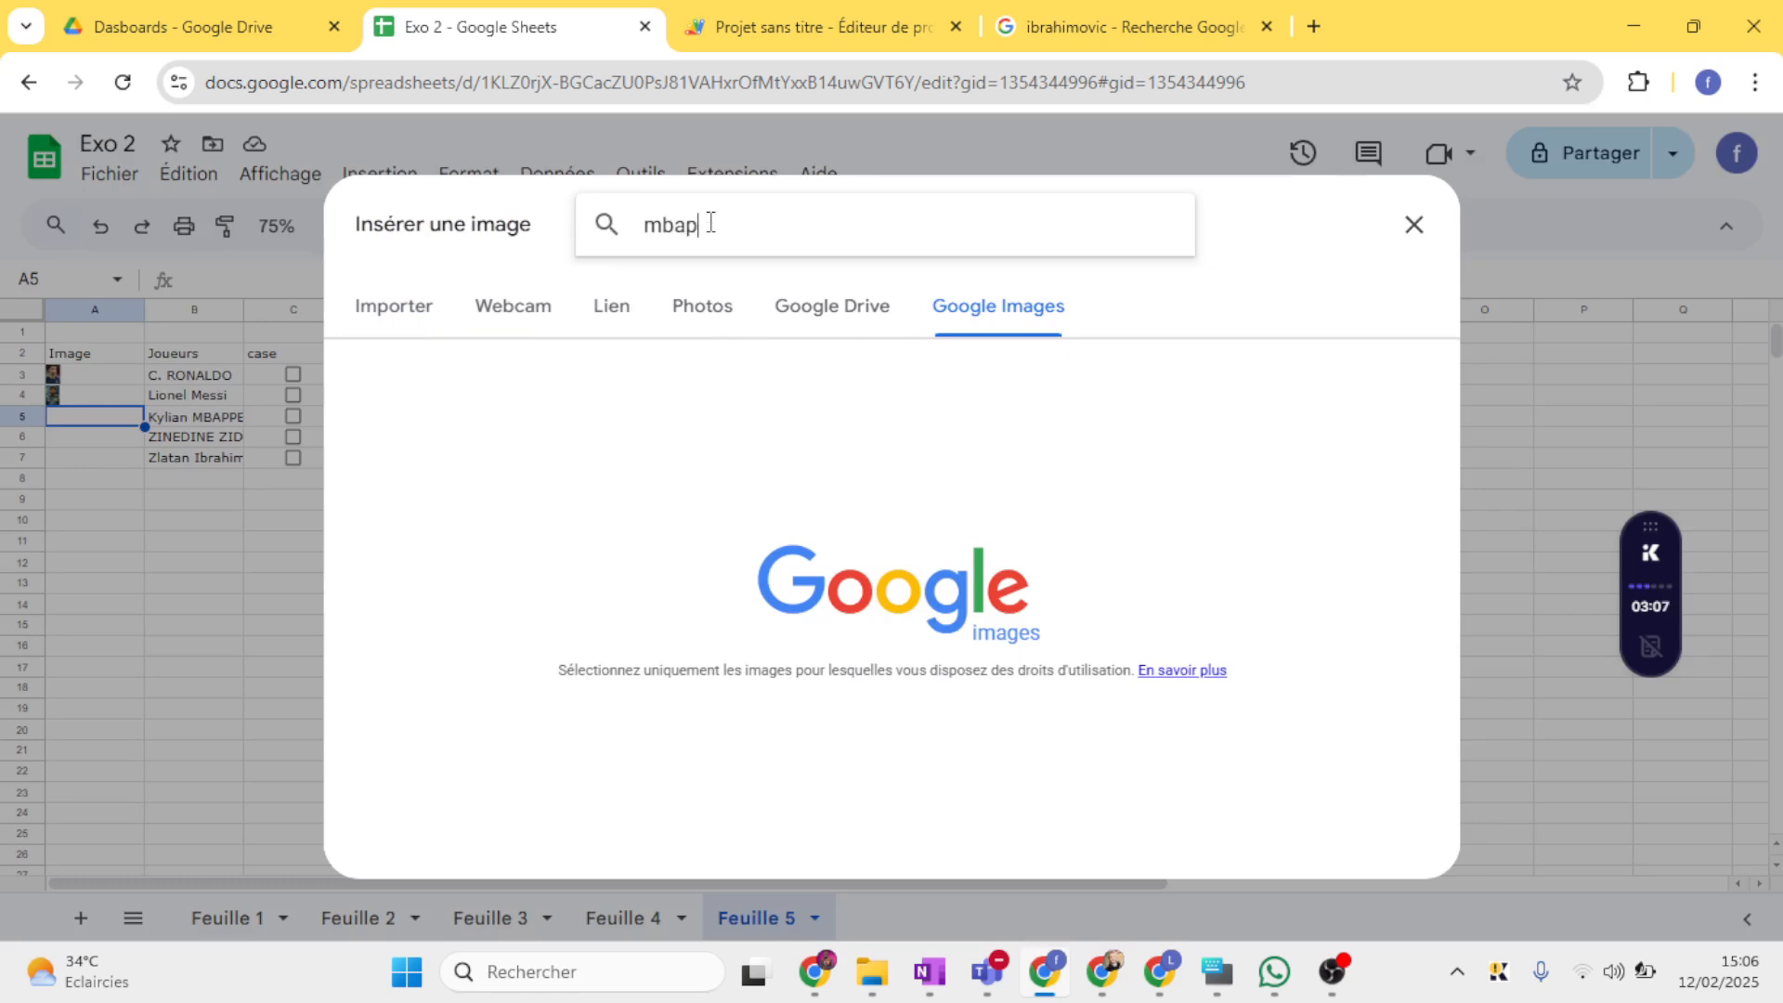
pyautogui.press('Return')
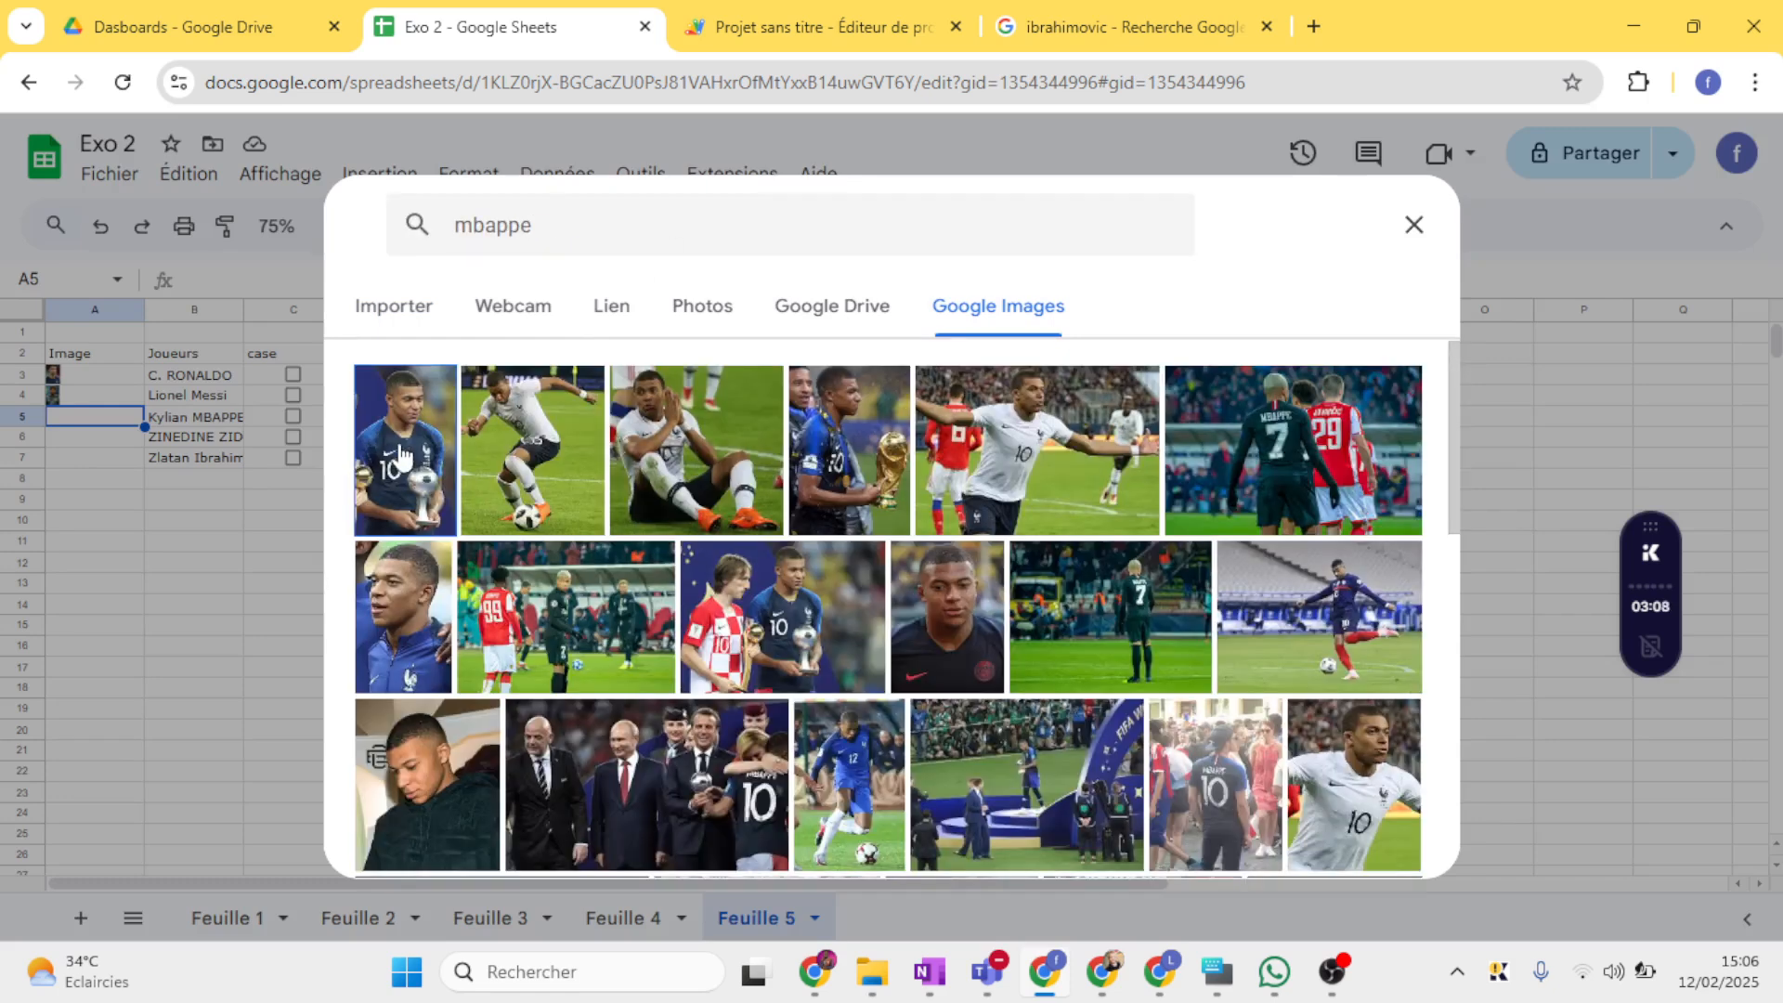
pyautogui.click(399, 448)
pyautogui.click(1381, 847)
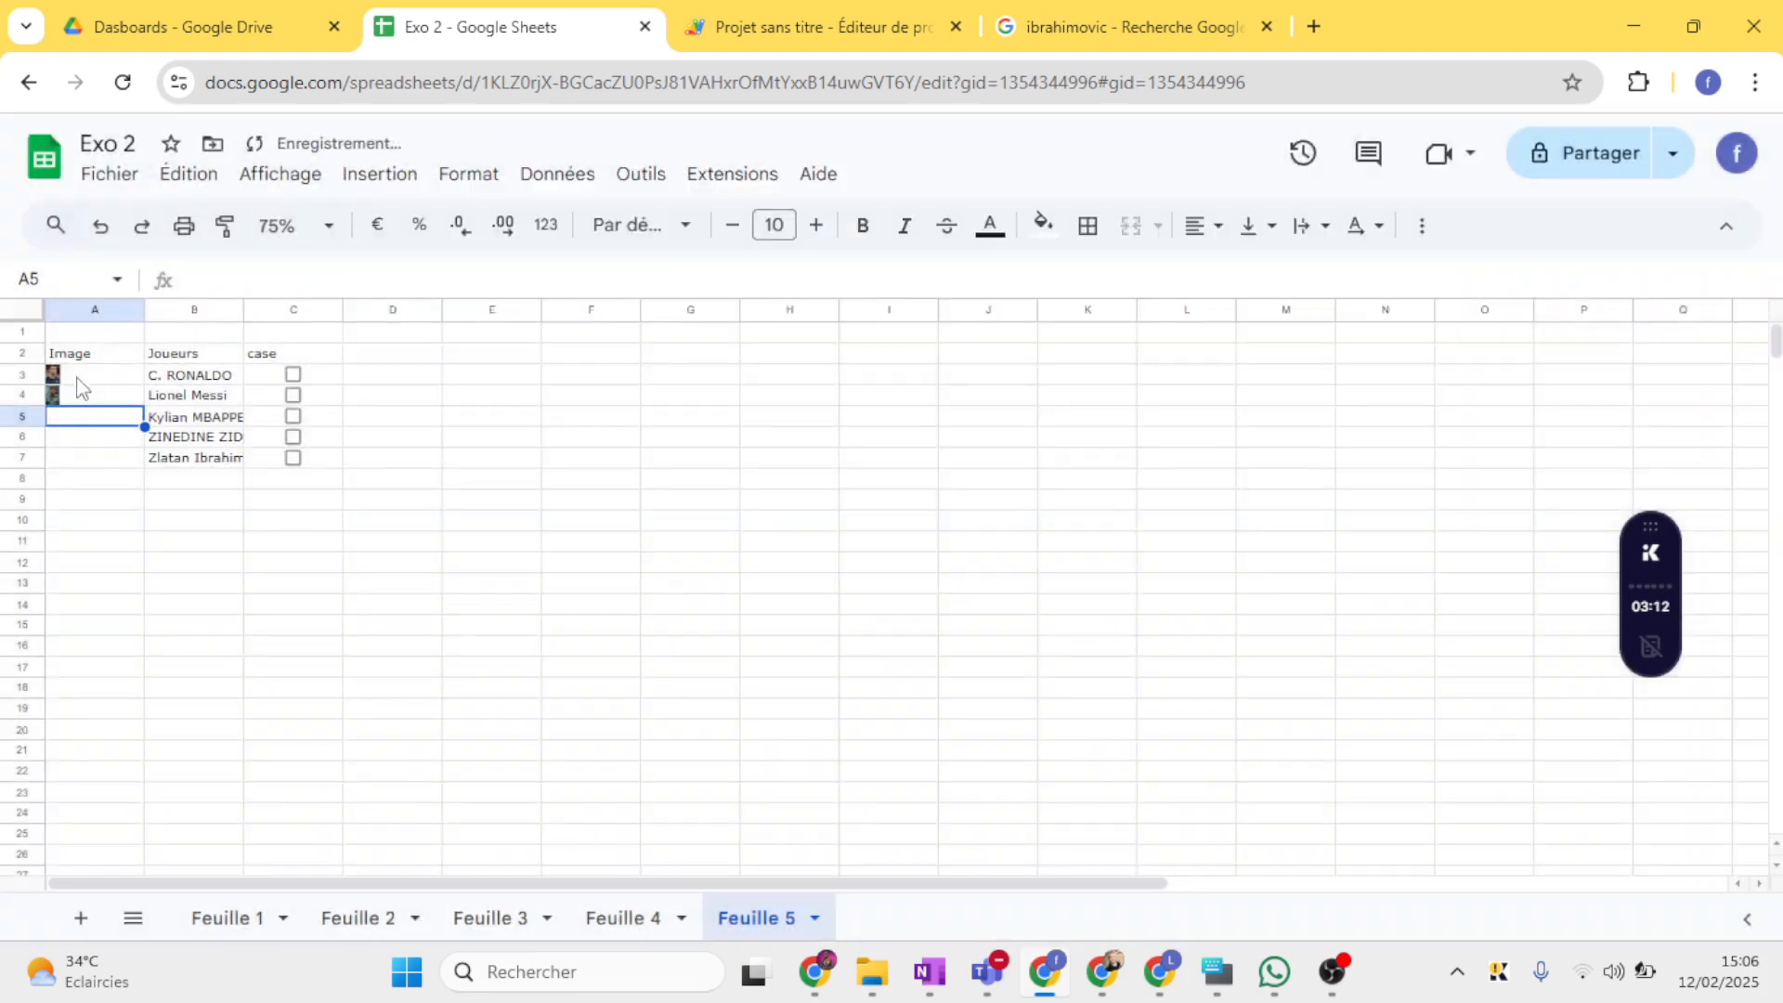
# Step: Insert the first Google Images result for "zidane" as an in-cell image in A6
pyautogui.click(75, 444)
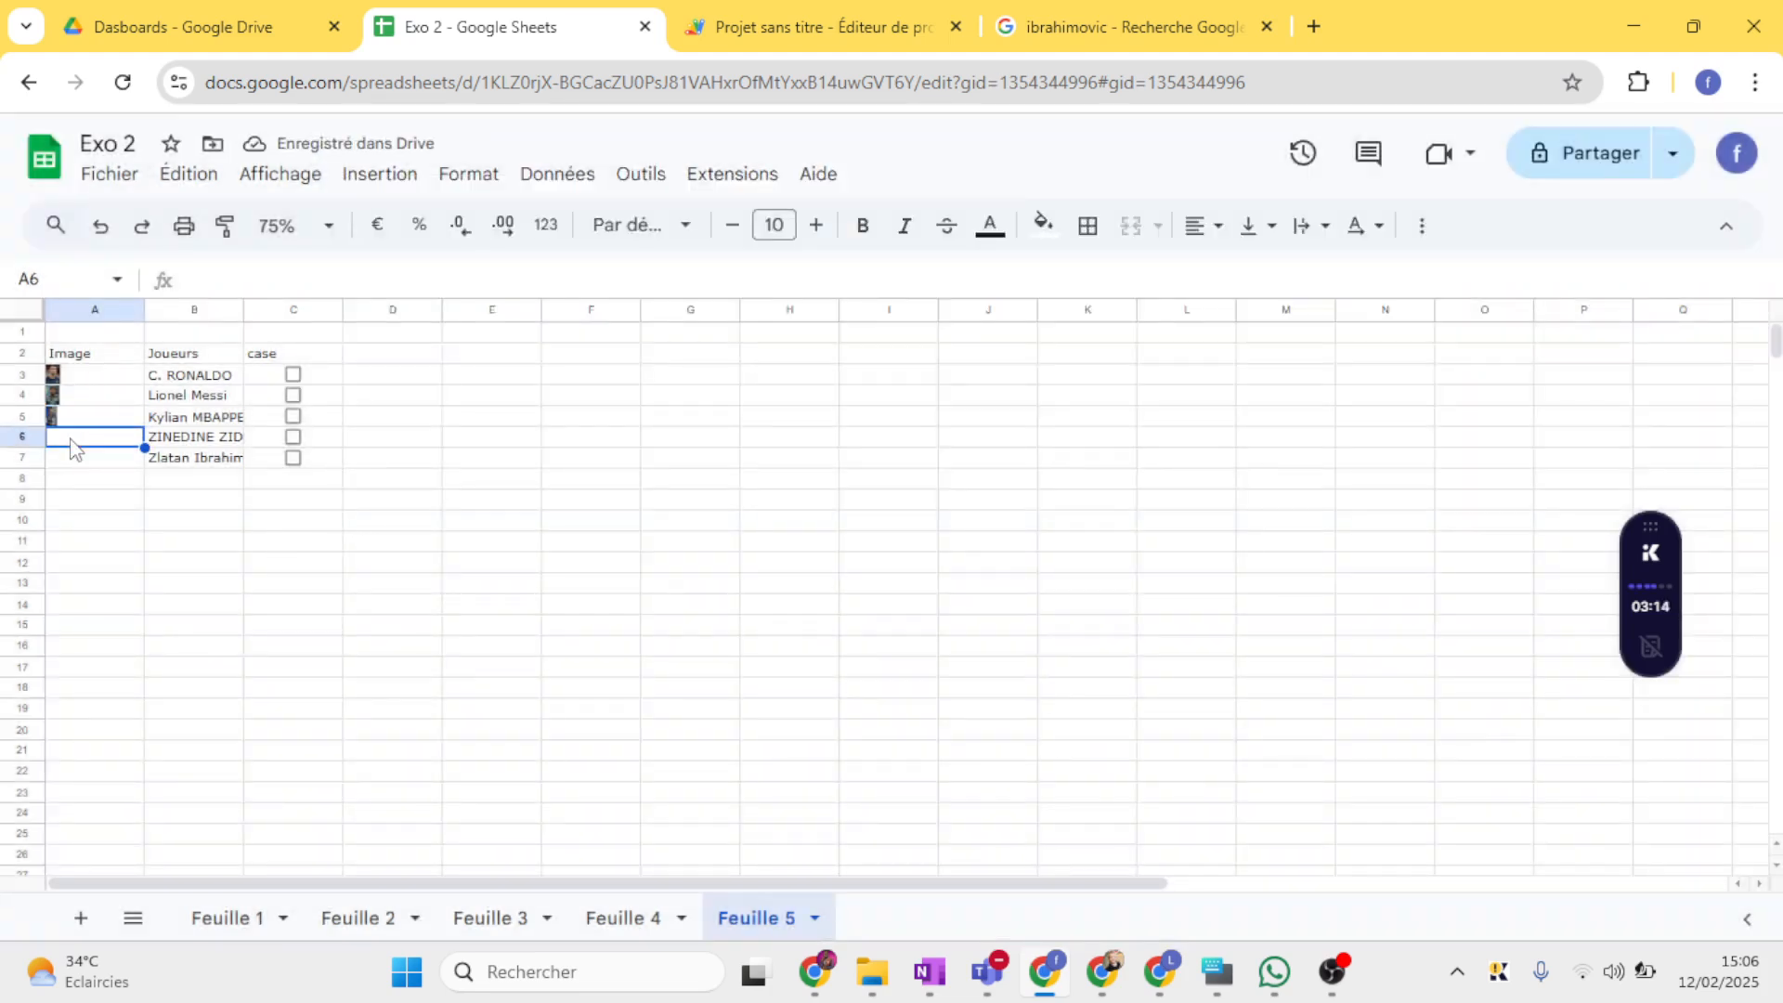
pyautogui.click(377, 176)
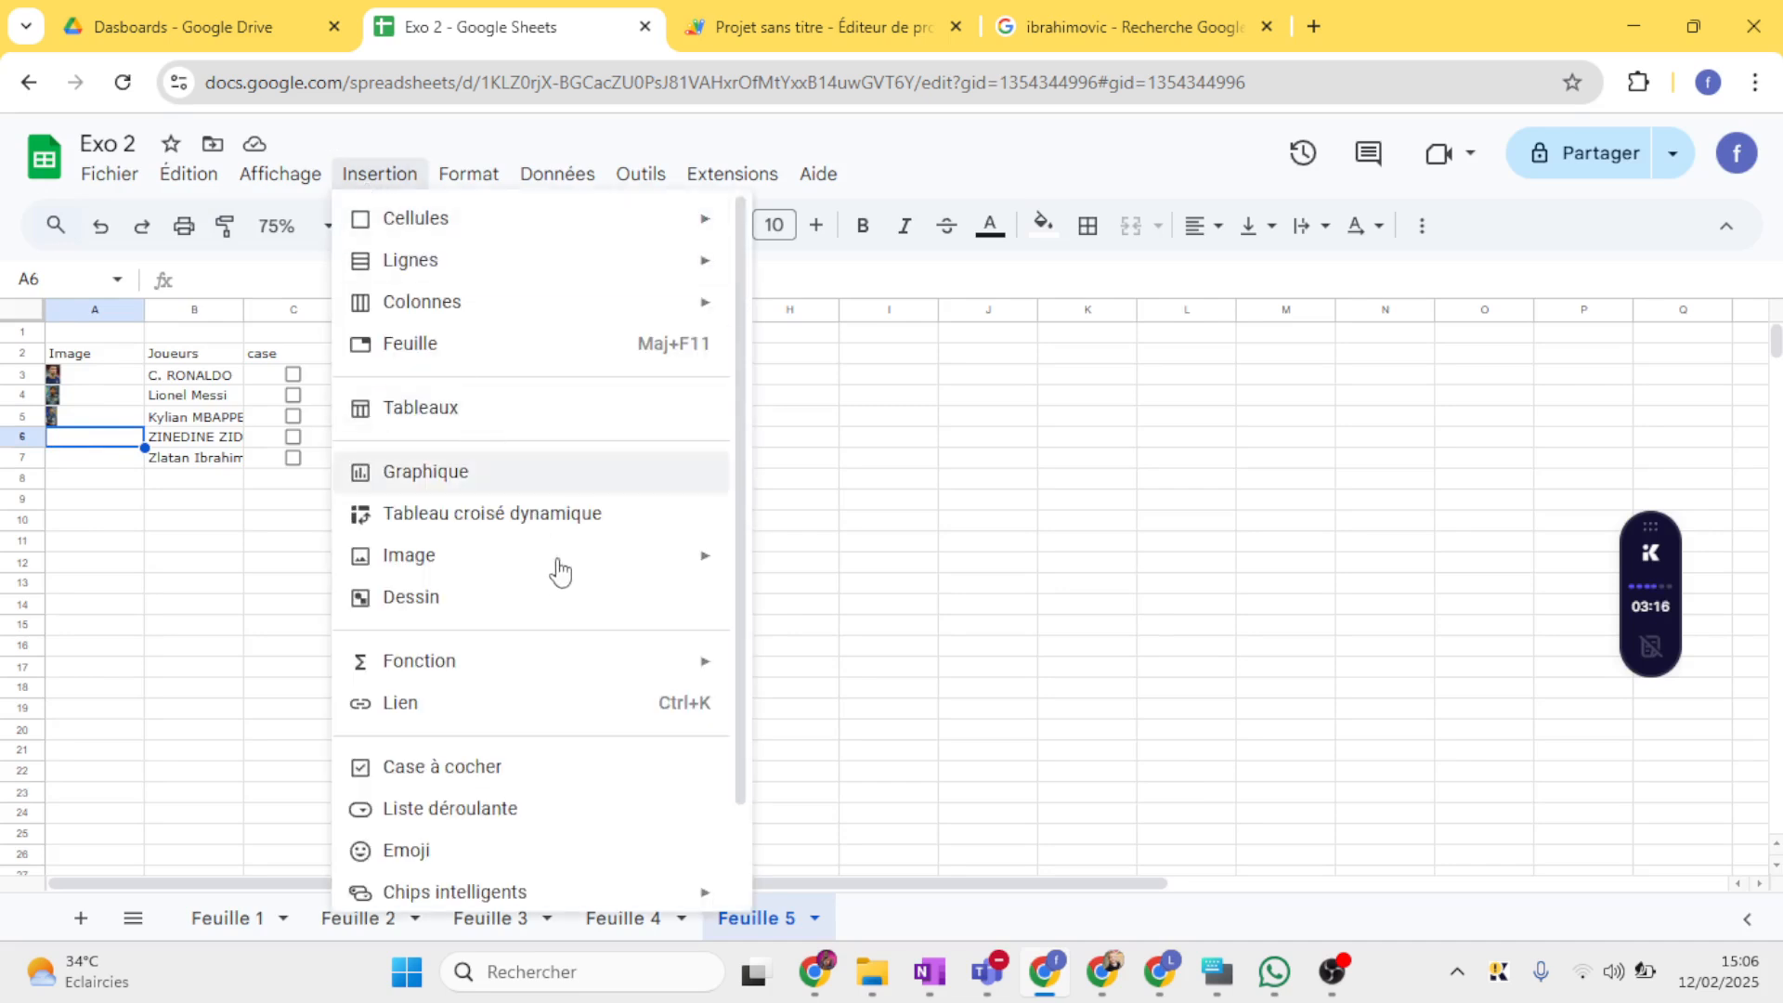
pyautogui.moveTo(661, 569)
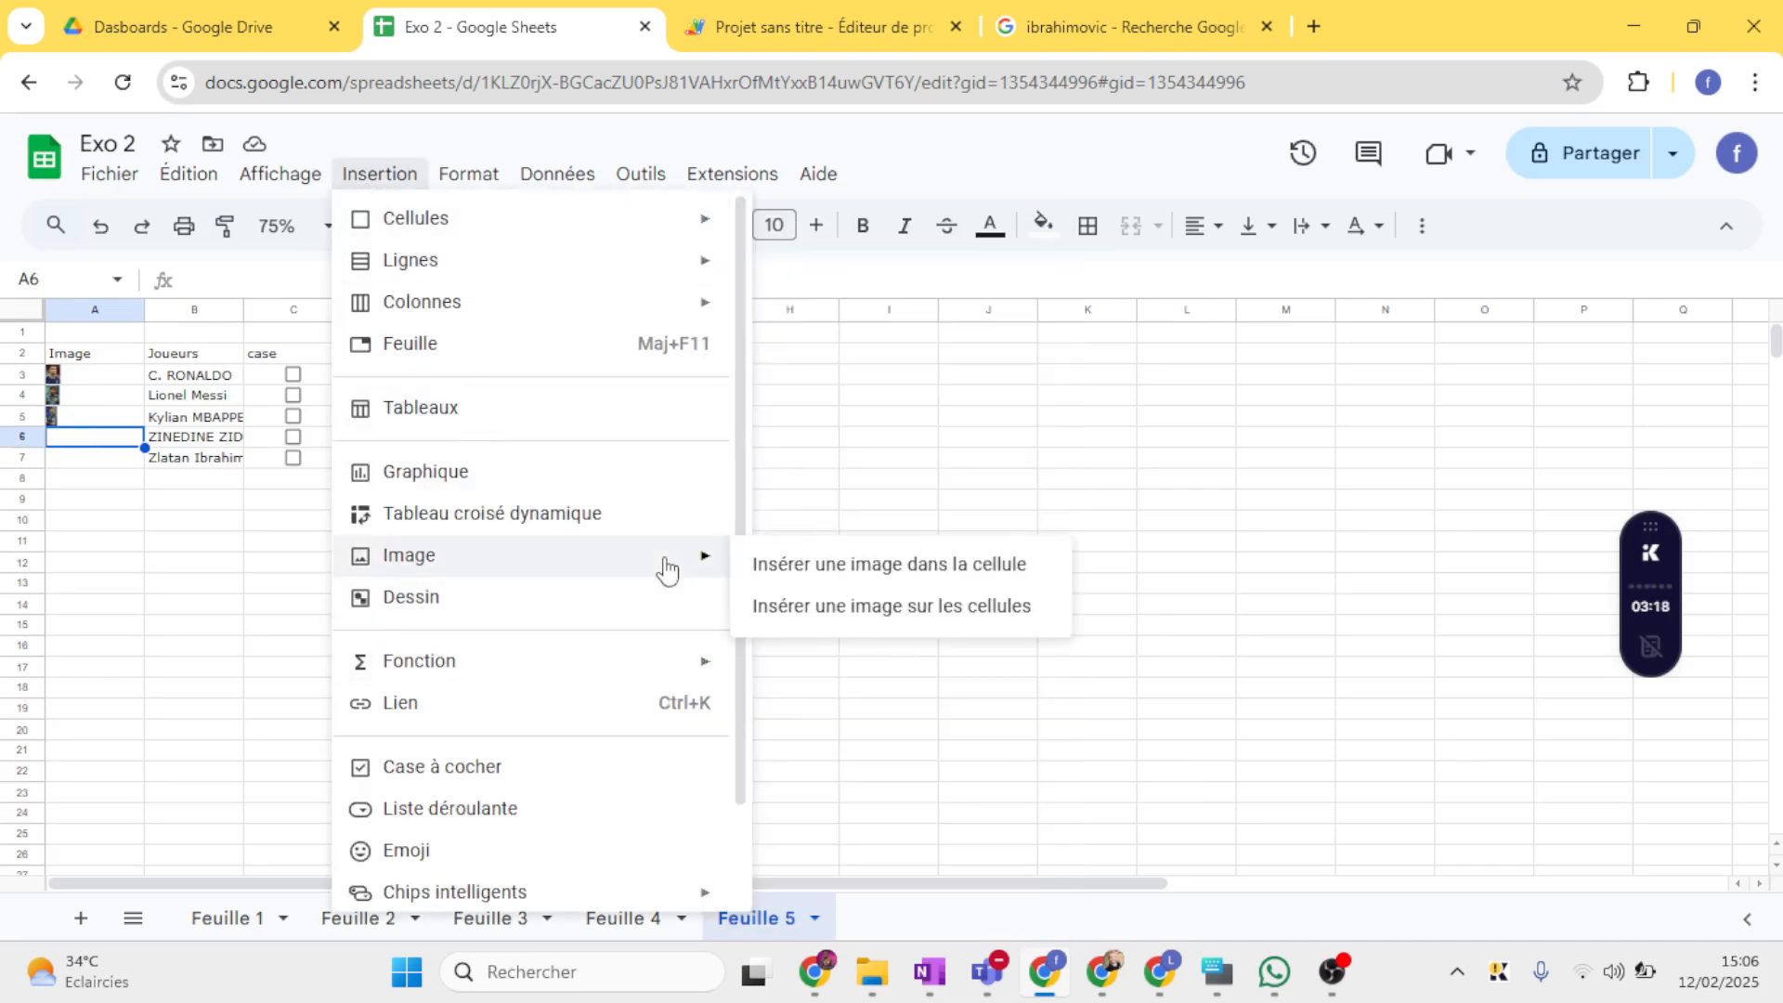
pyautogui.click(867, 585)
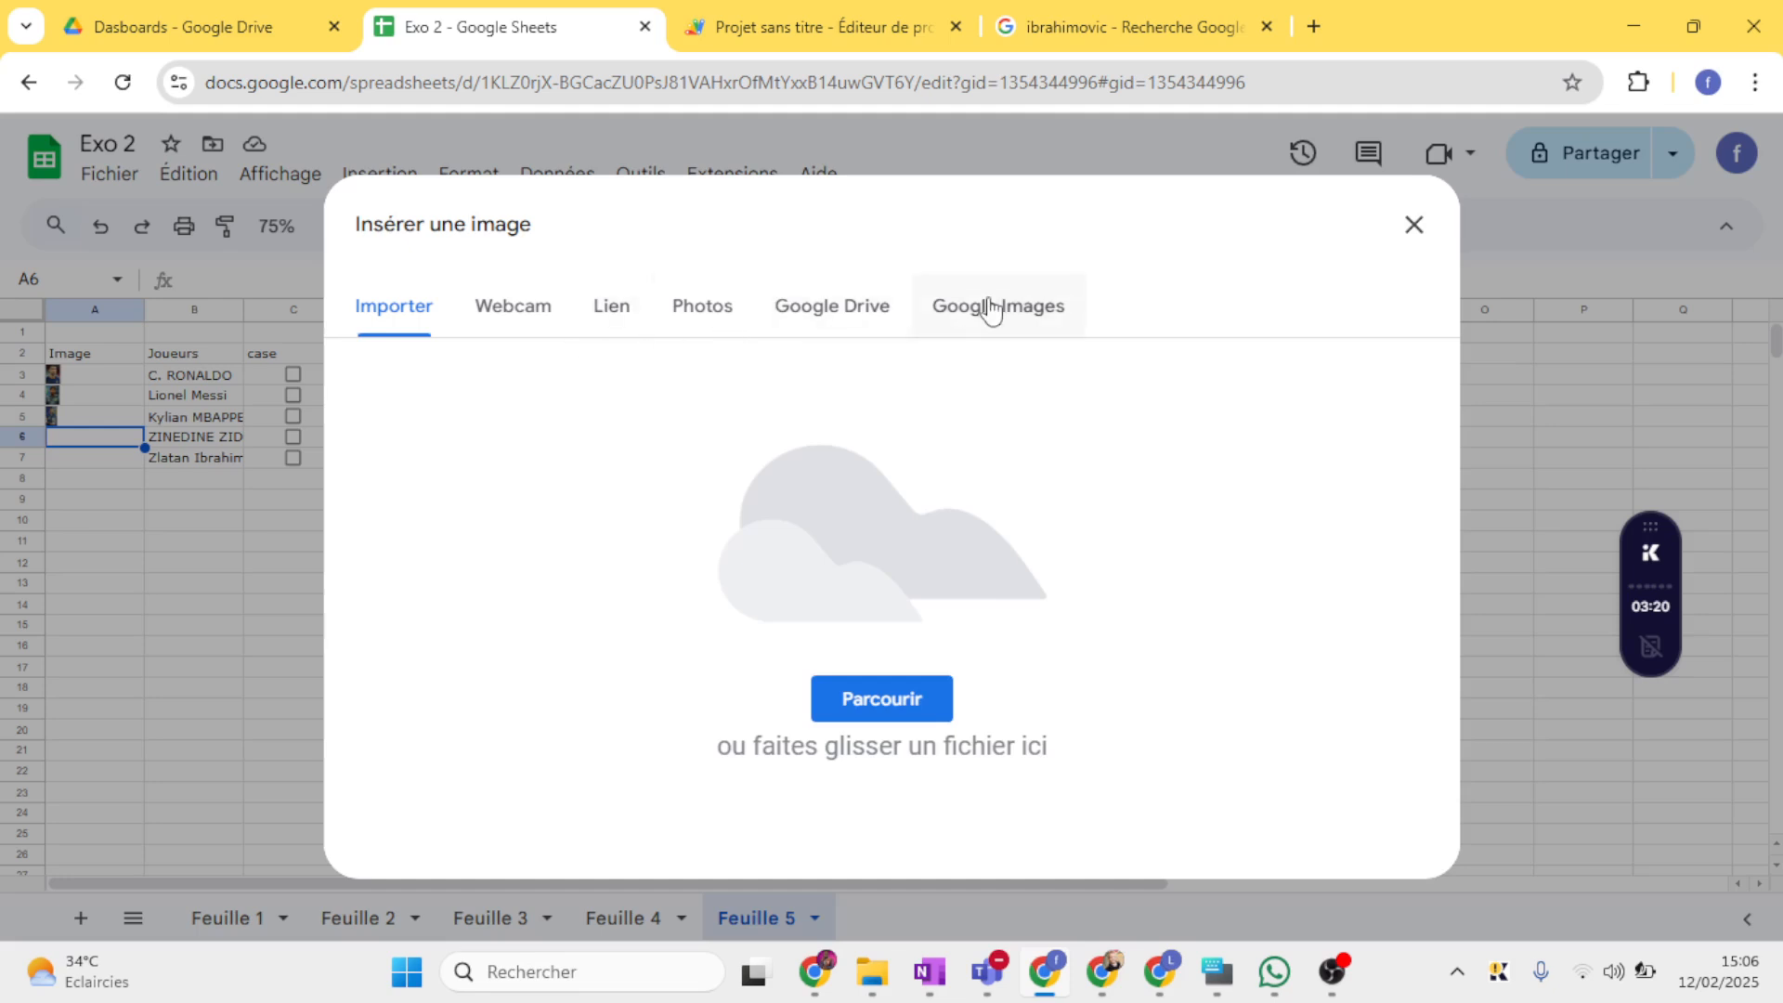
pyautogui.click(987, 306)
pyautogui.write('zidane')
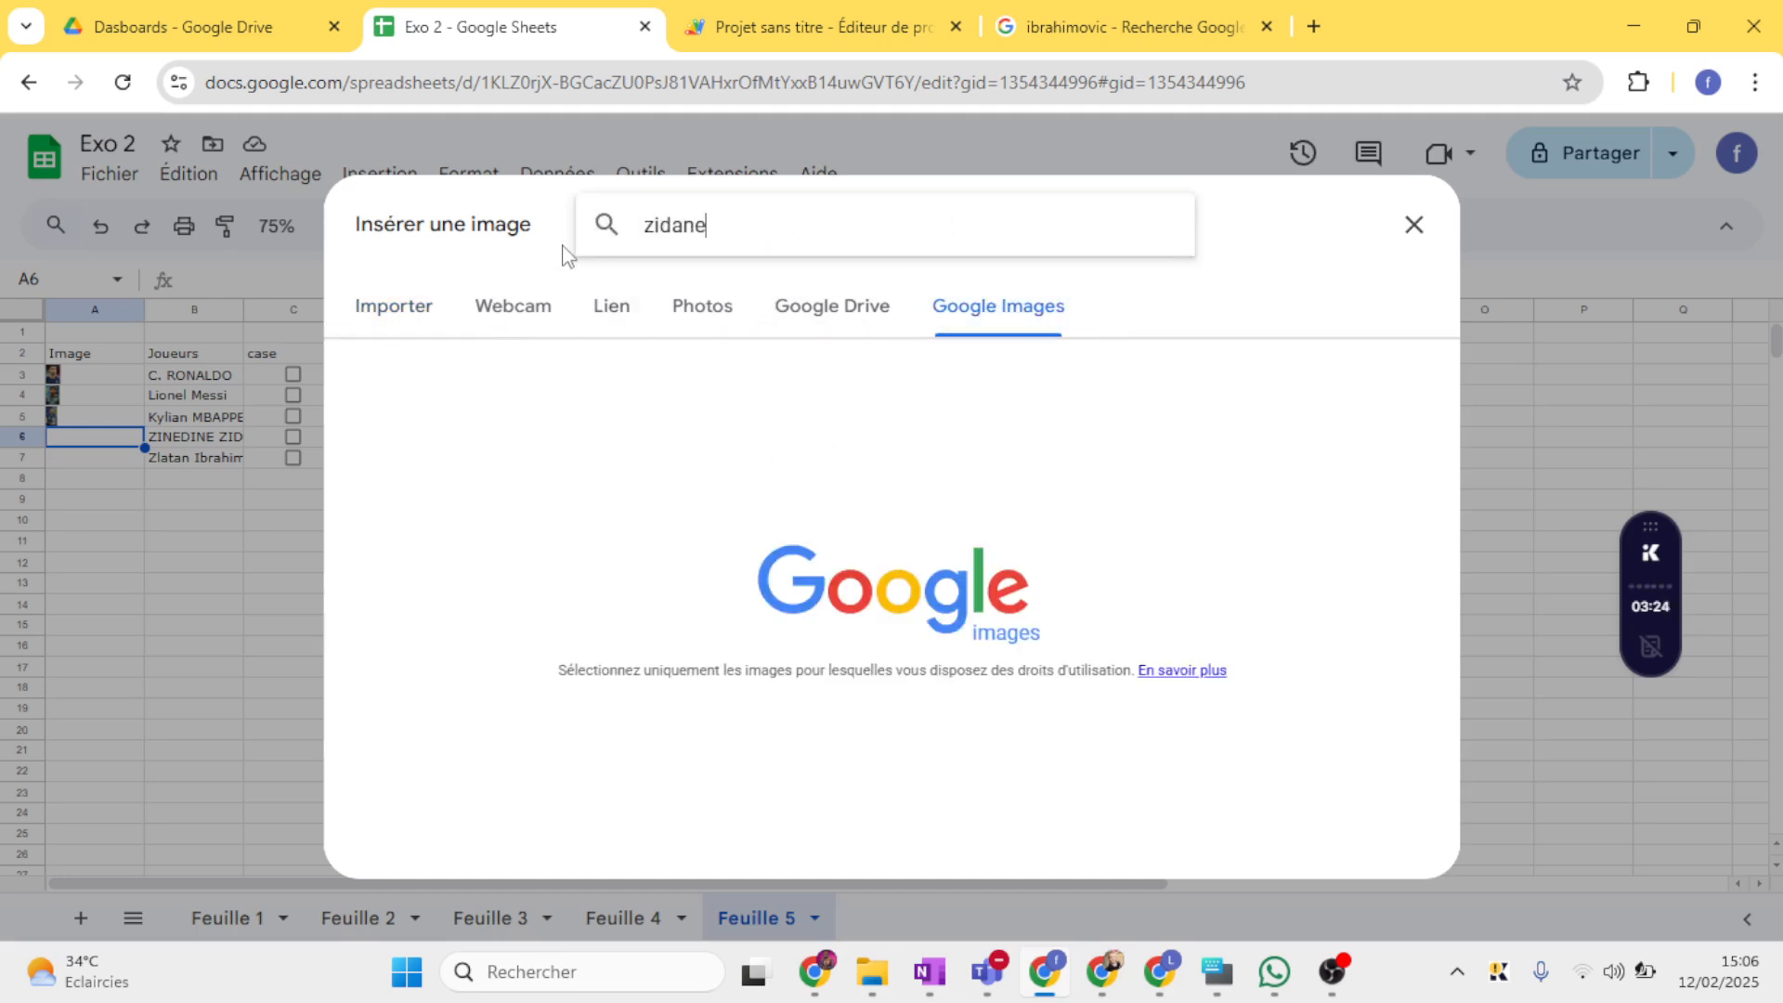
pyautogui.press('Return')
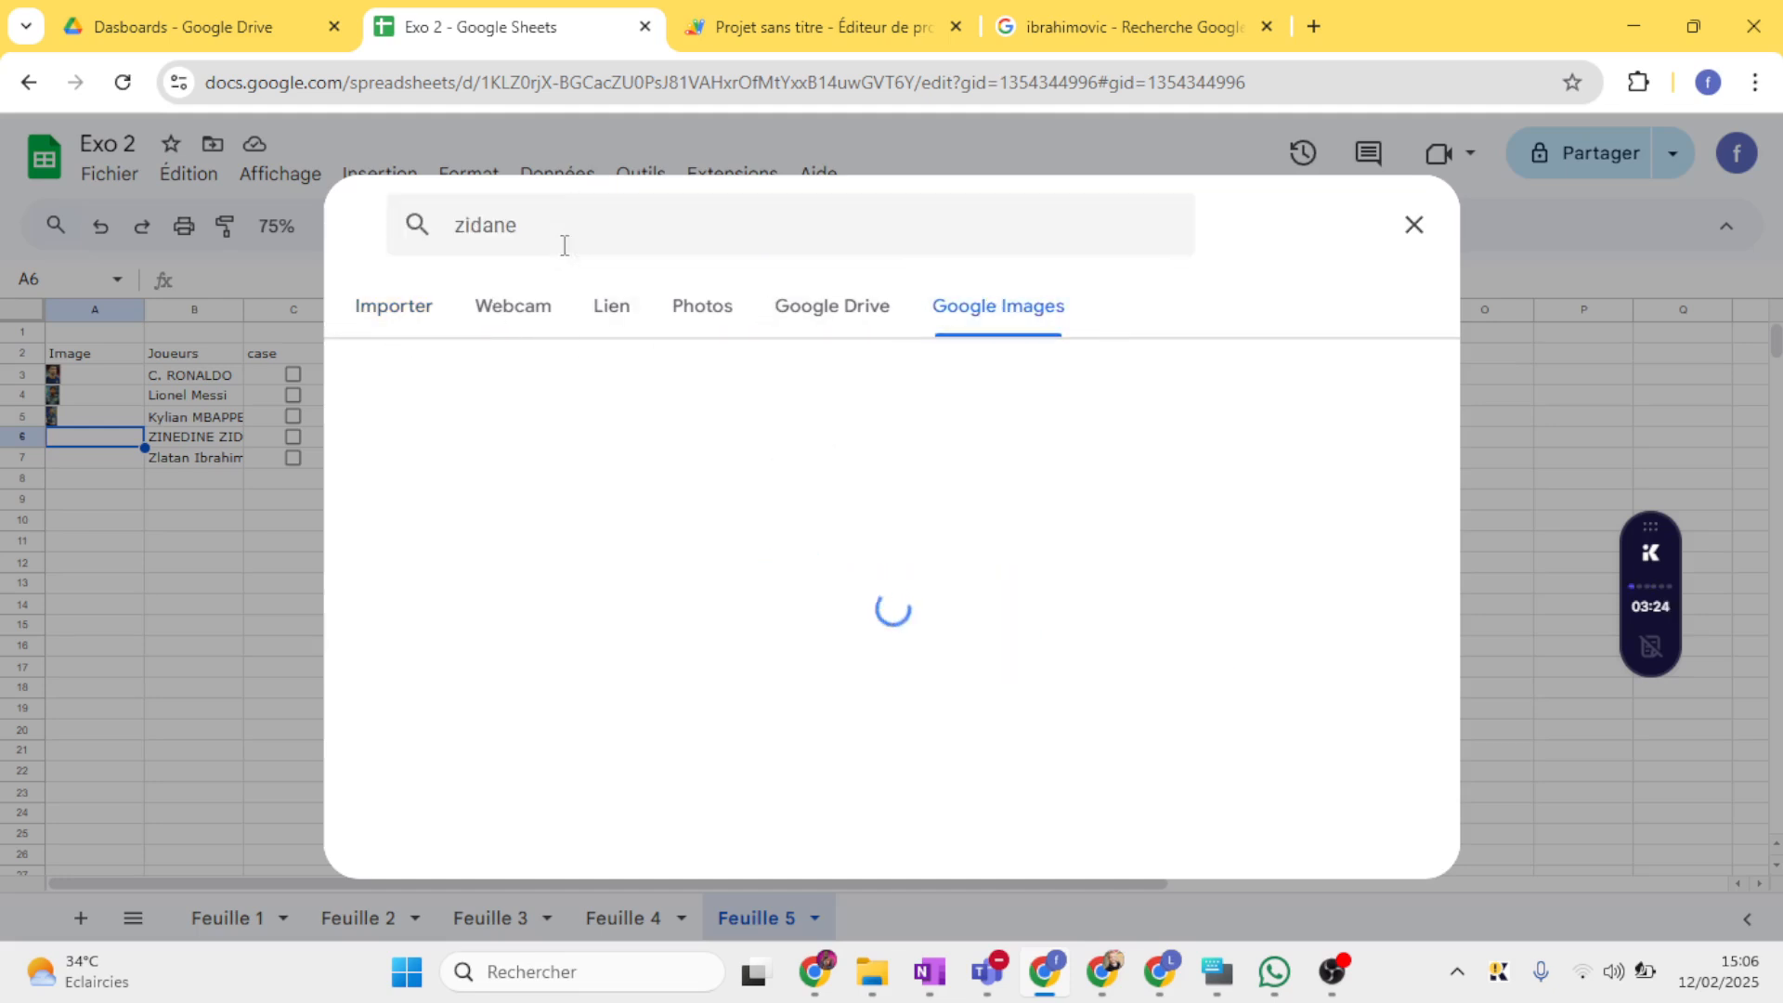
pyautogui.click(429, 401)
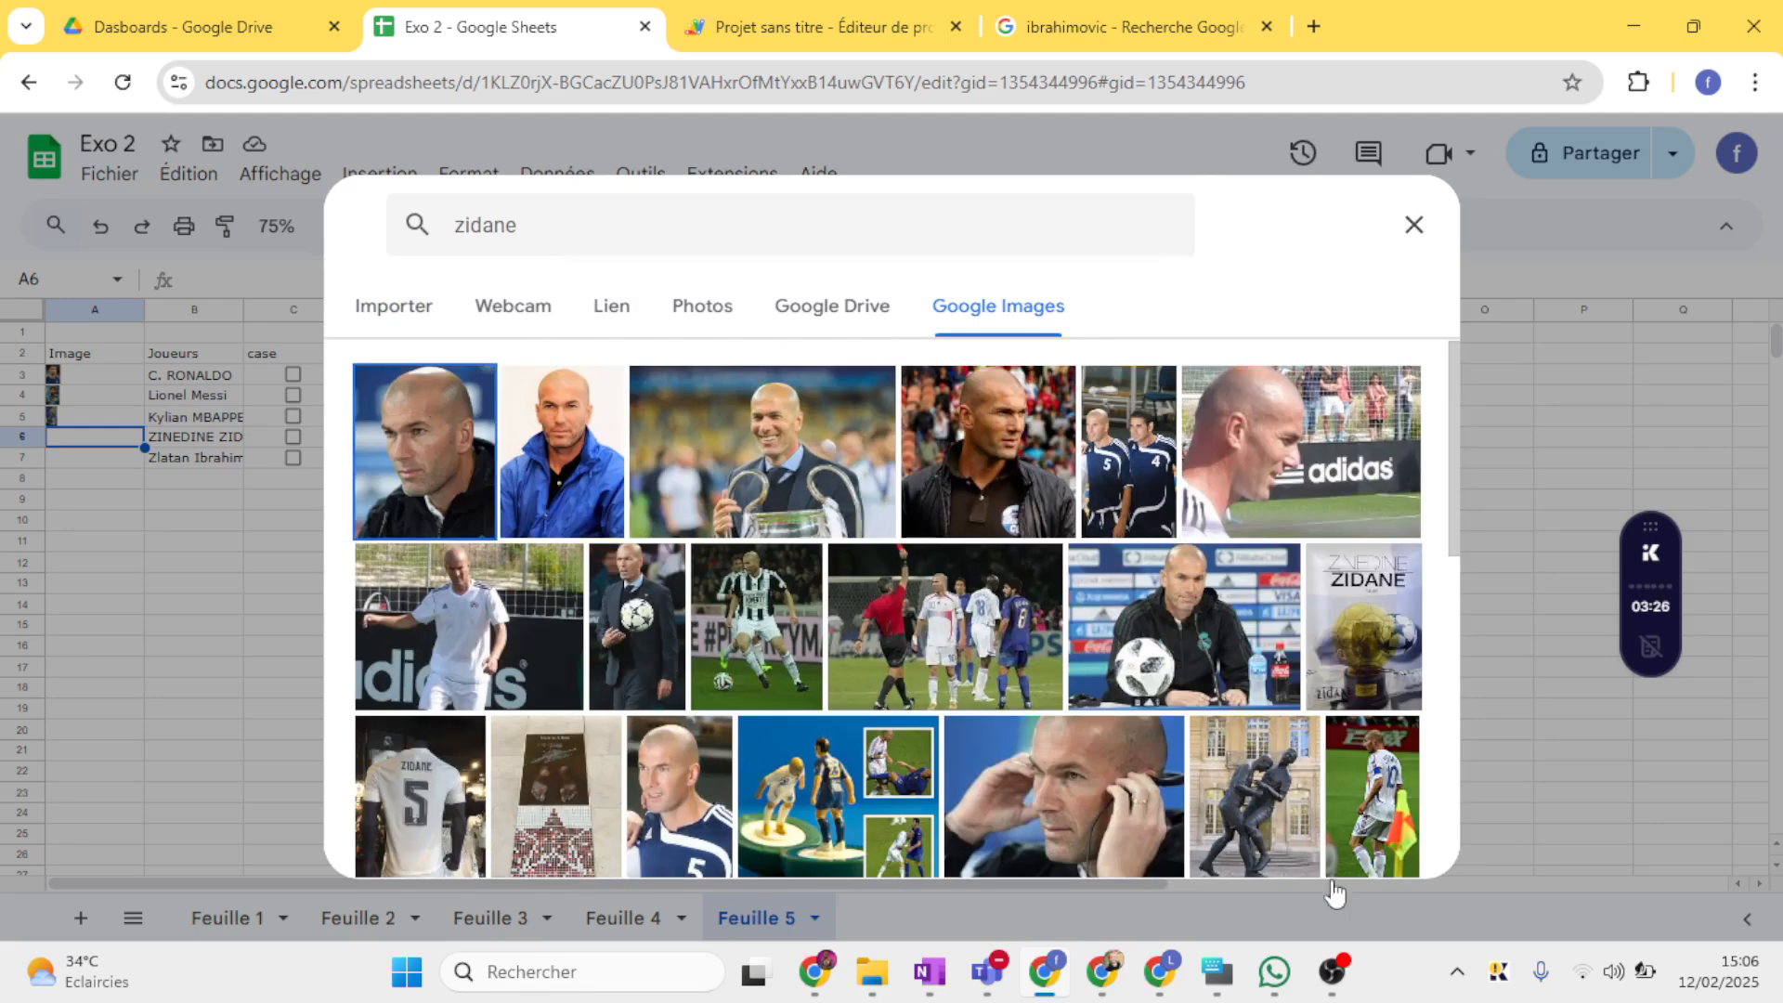
pyautogui.click(1381, 840)
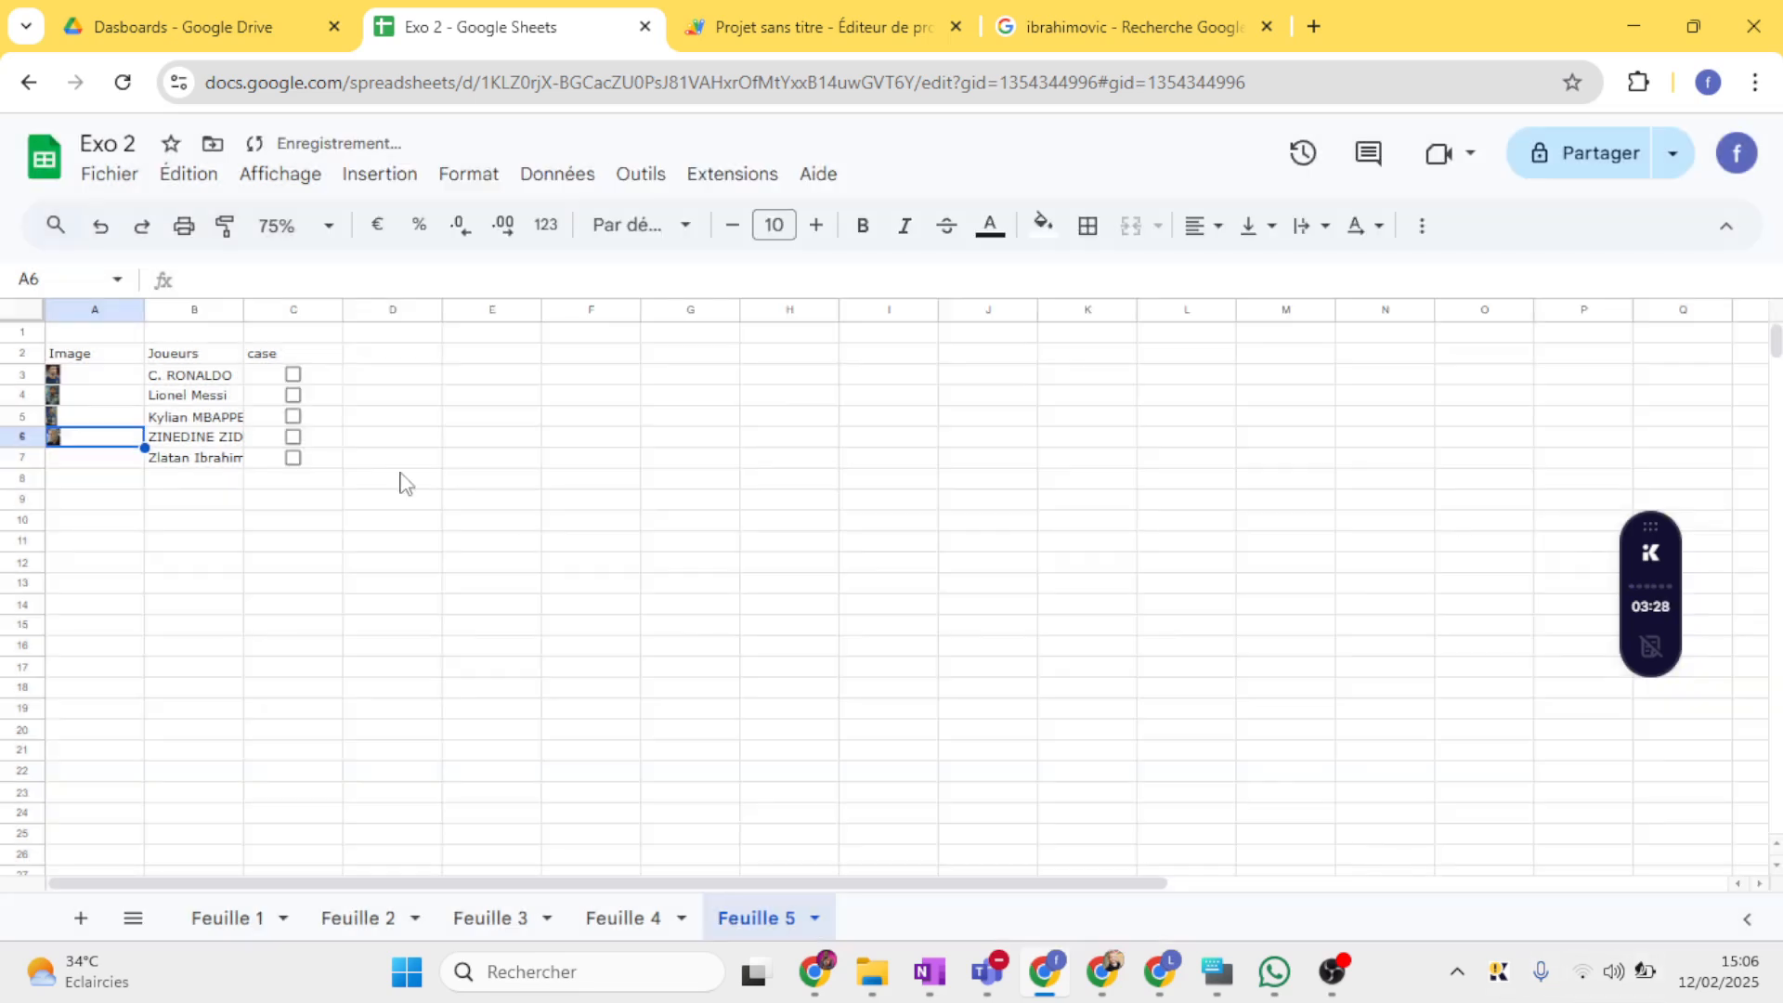
# Step: Insert the second Google Images result for "Zlatan" as an in-cell image in A7
pyautogui.click(91, 460)
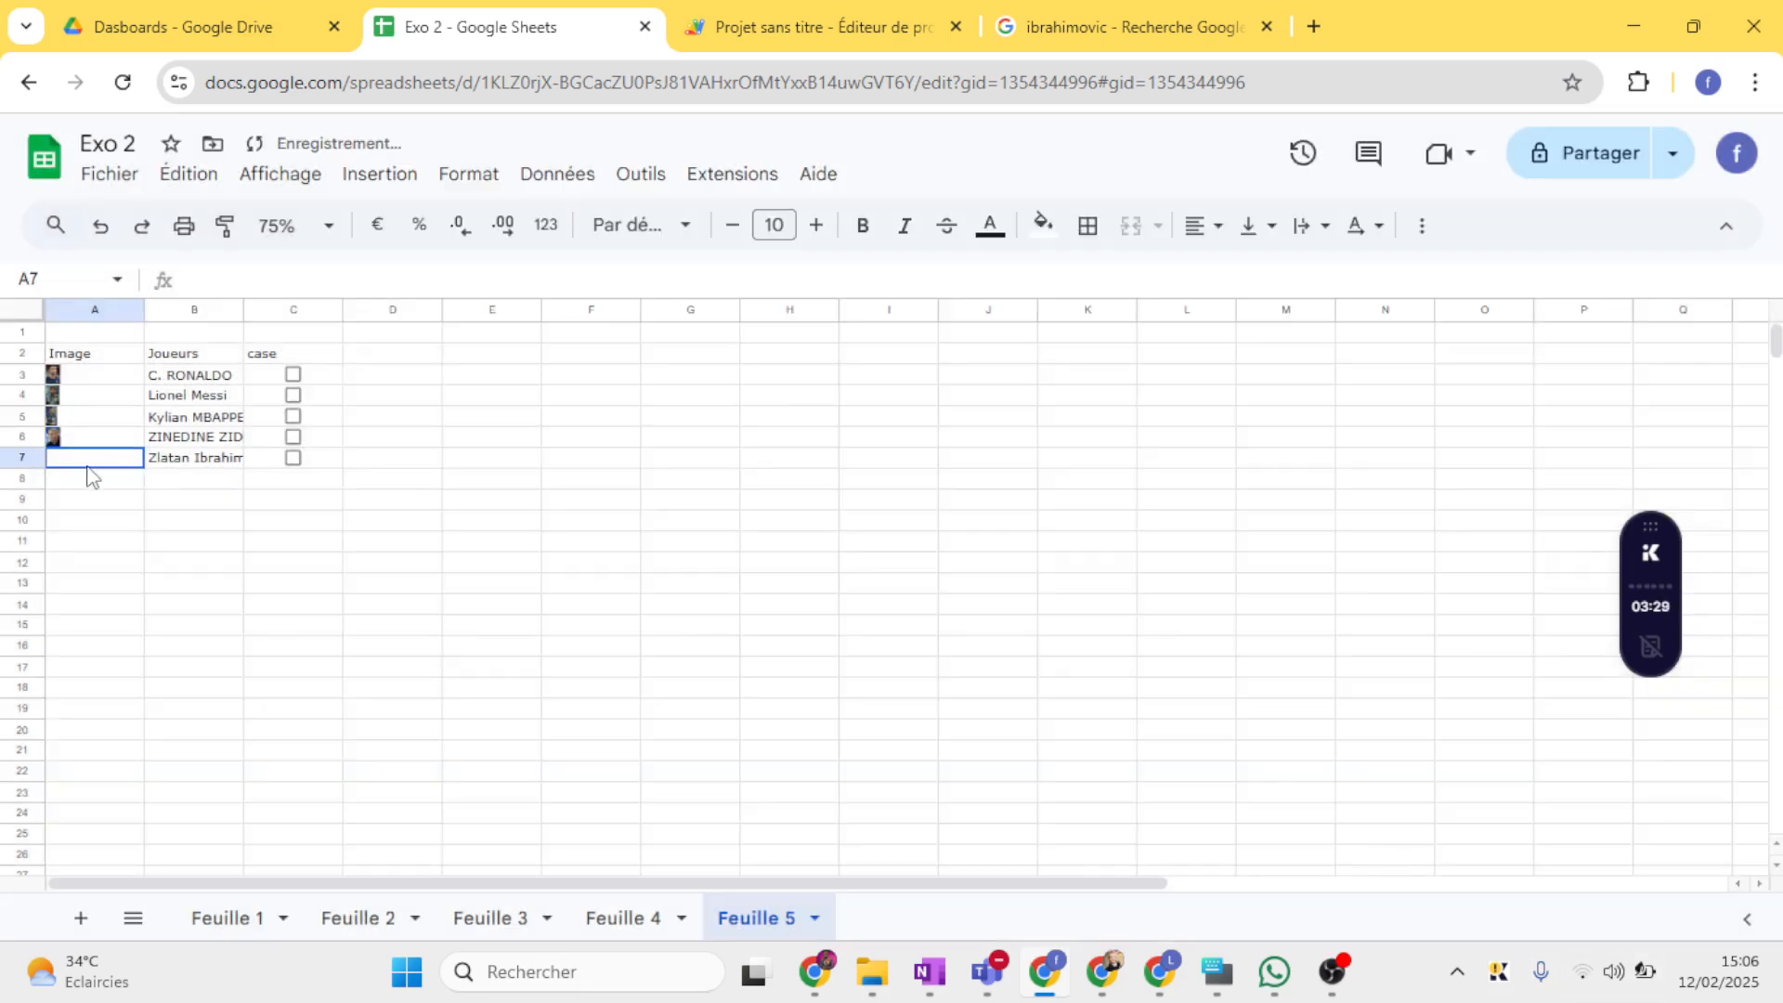
pyautogui.click(383, 176)
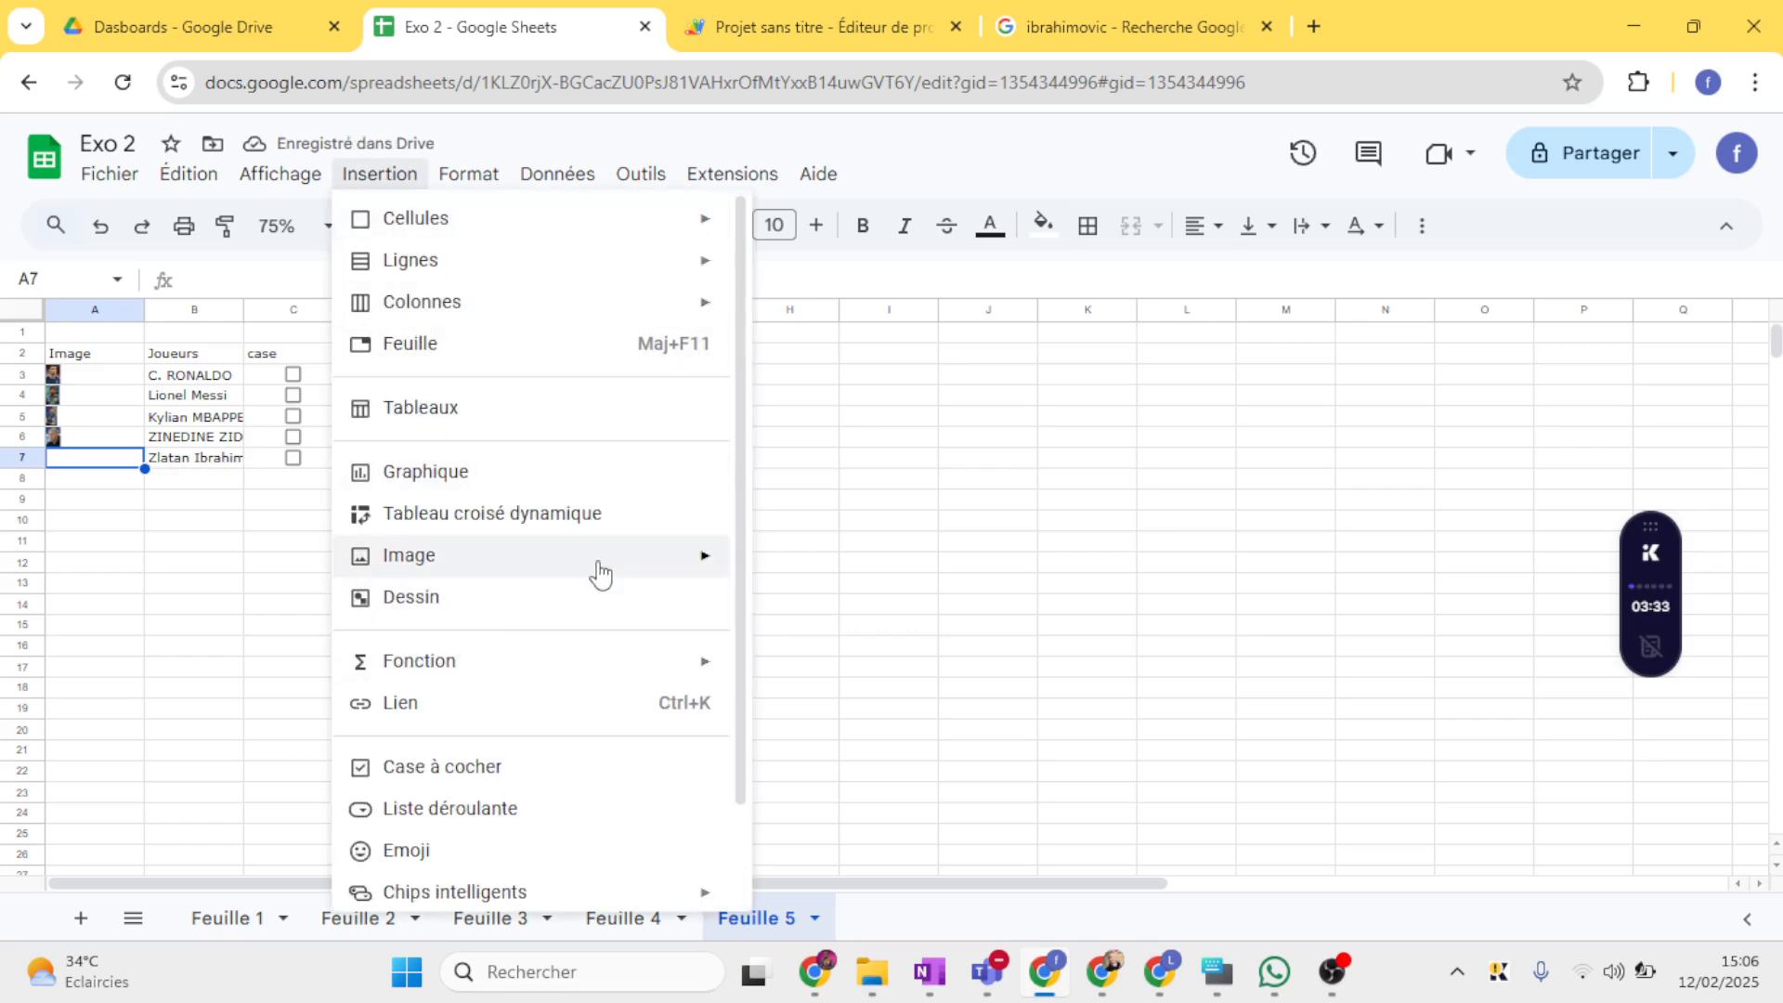
pyautogui.moveTo(594, 568)
pyautogui.click(871, 570)
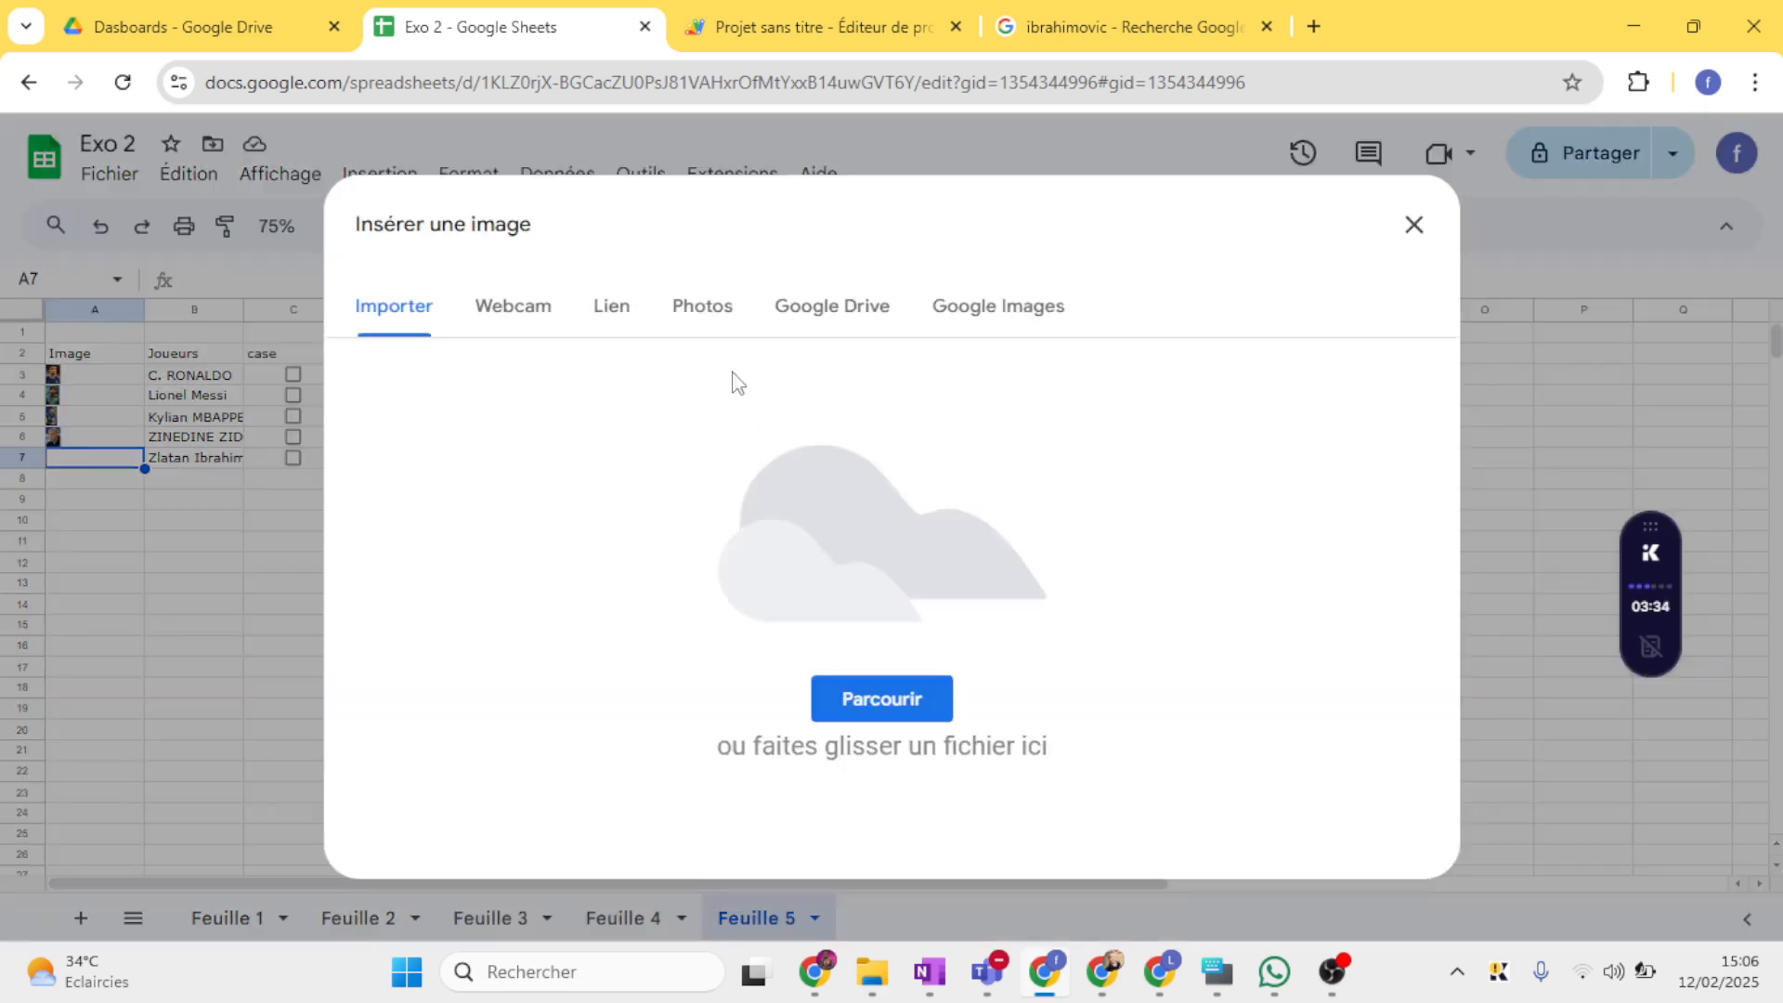
pyautogui.click(939, 316)
pyautogui.write('Z')
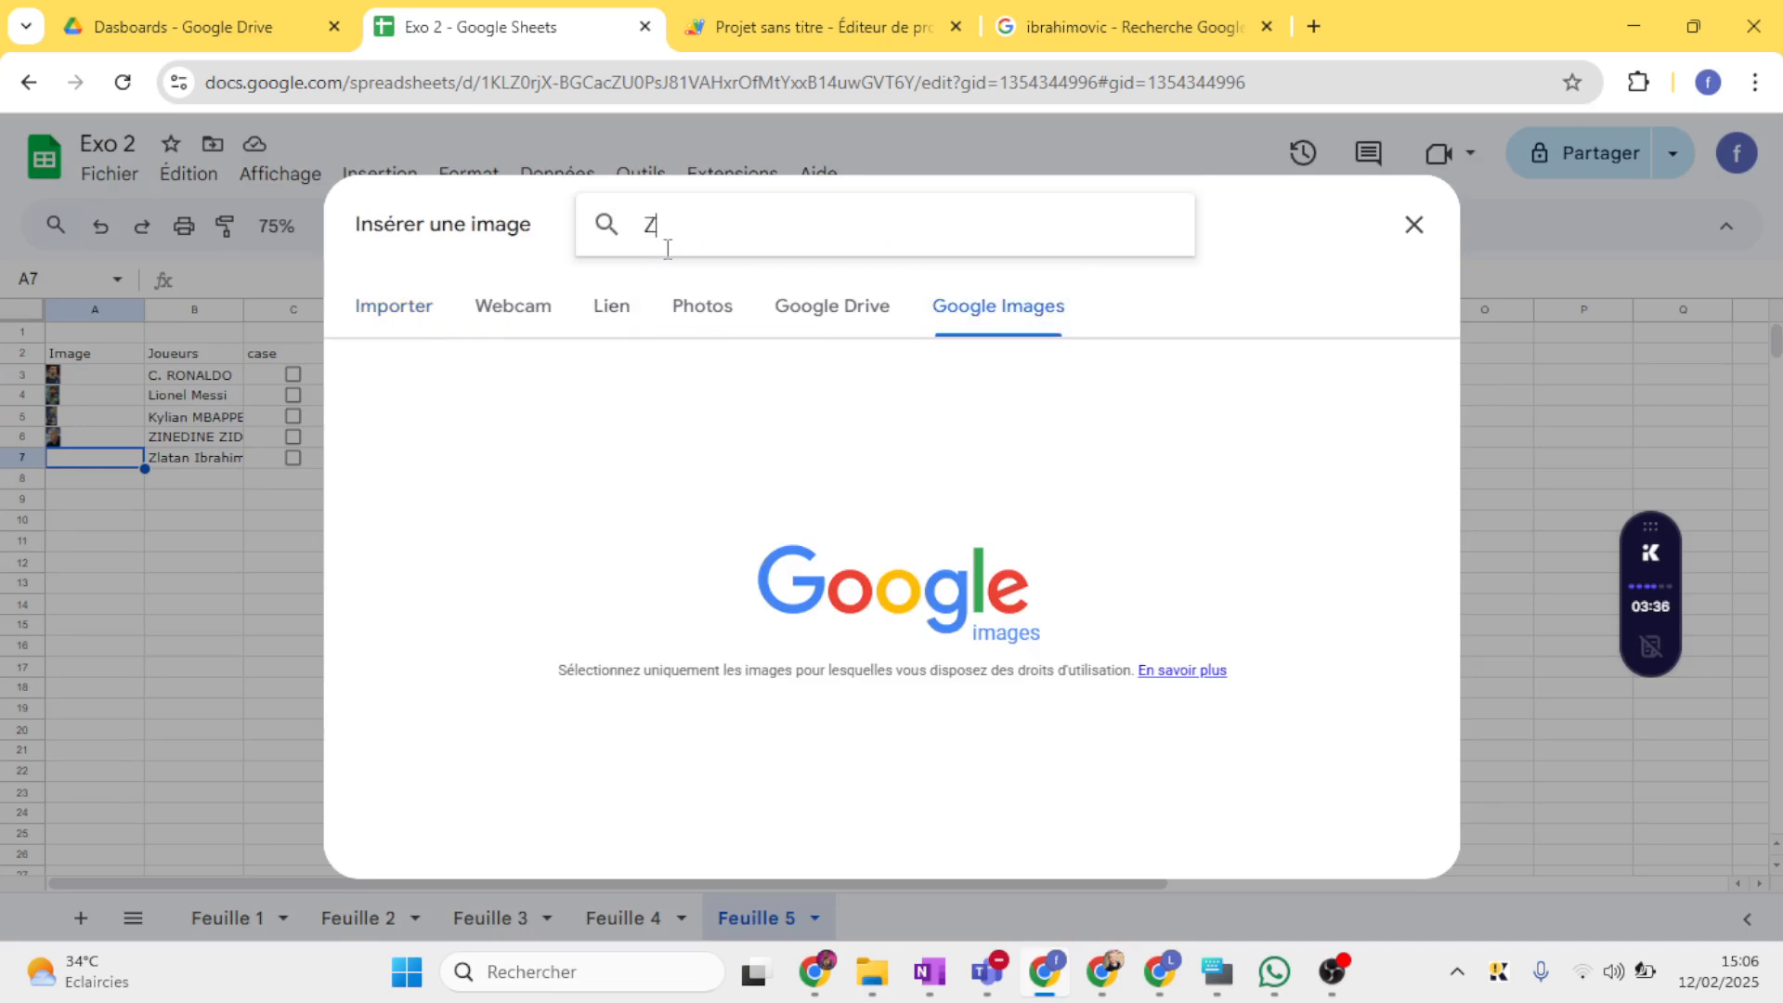
pyautogui.write('latan')
pyautogui.press('Return')
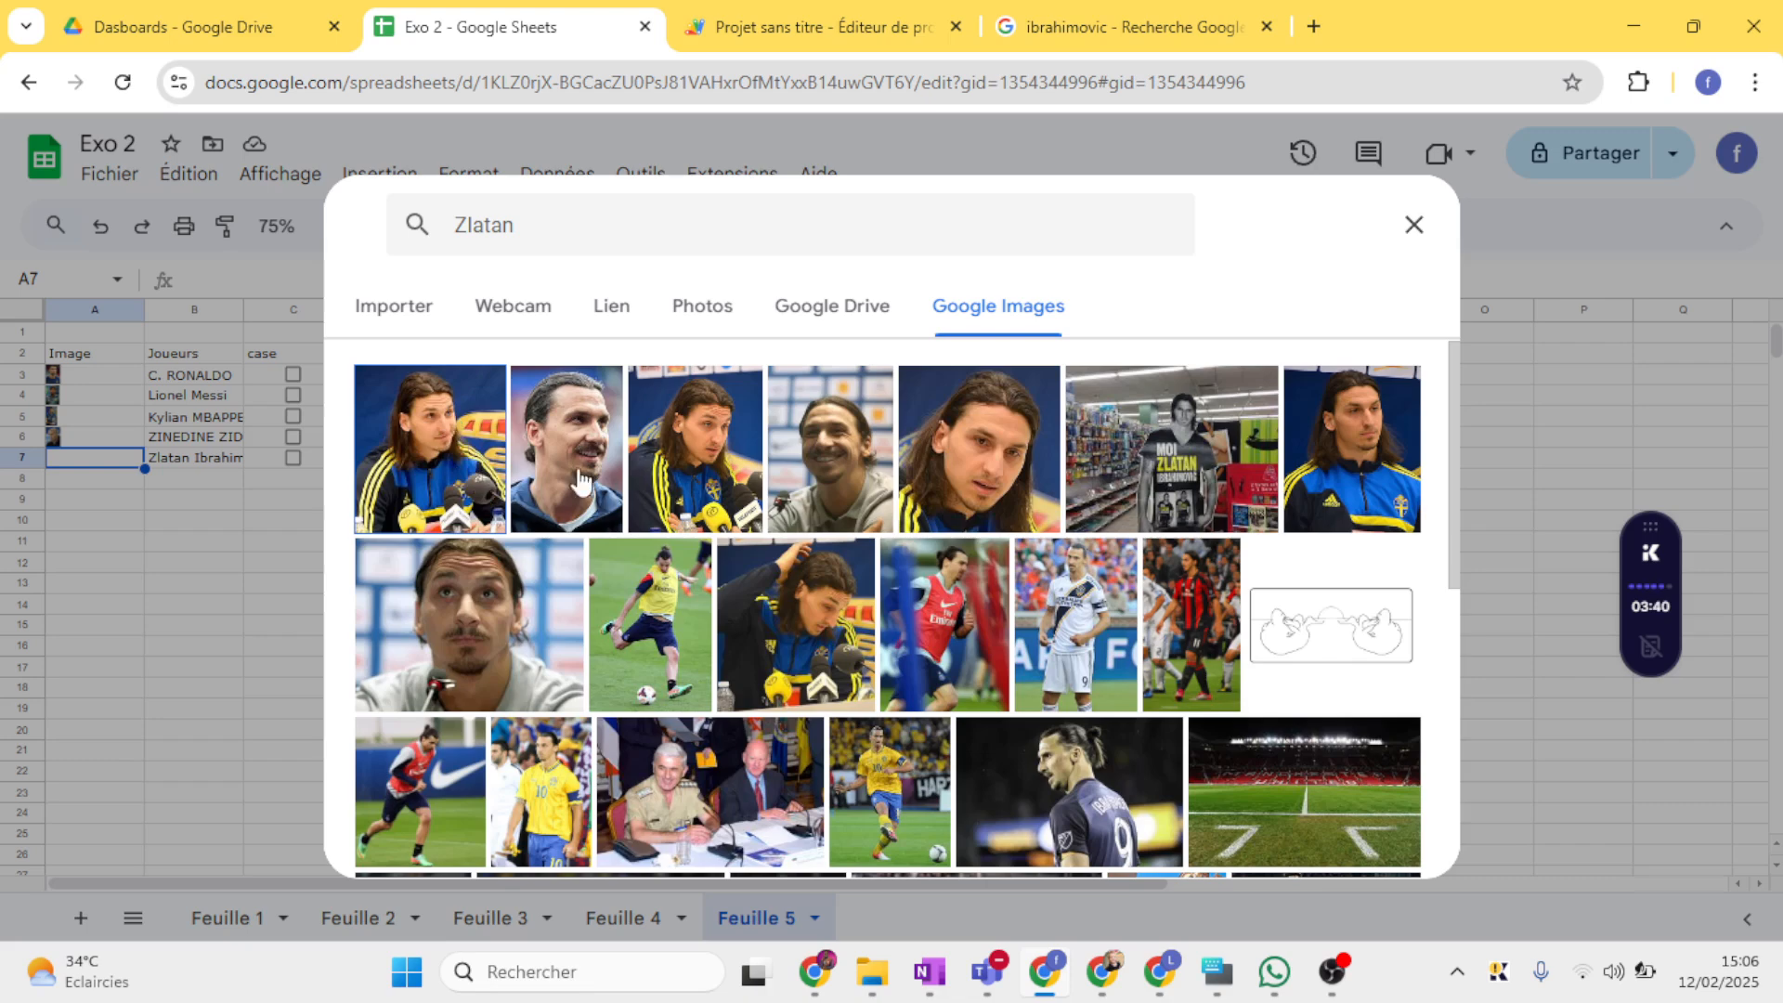
pyautogui.click(566, 474)
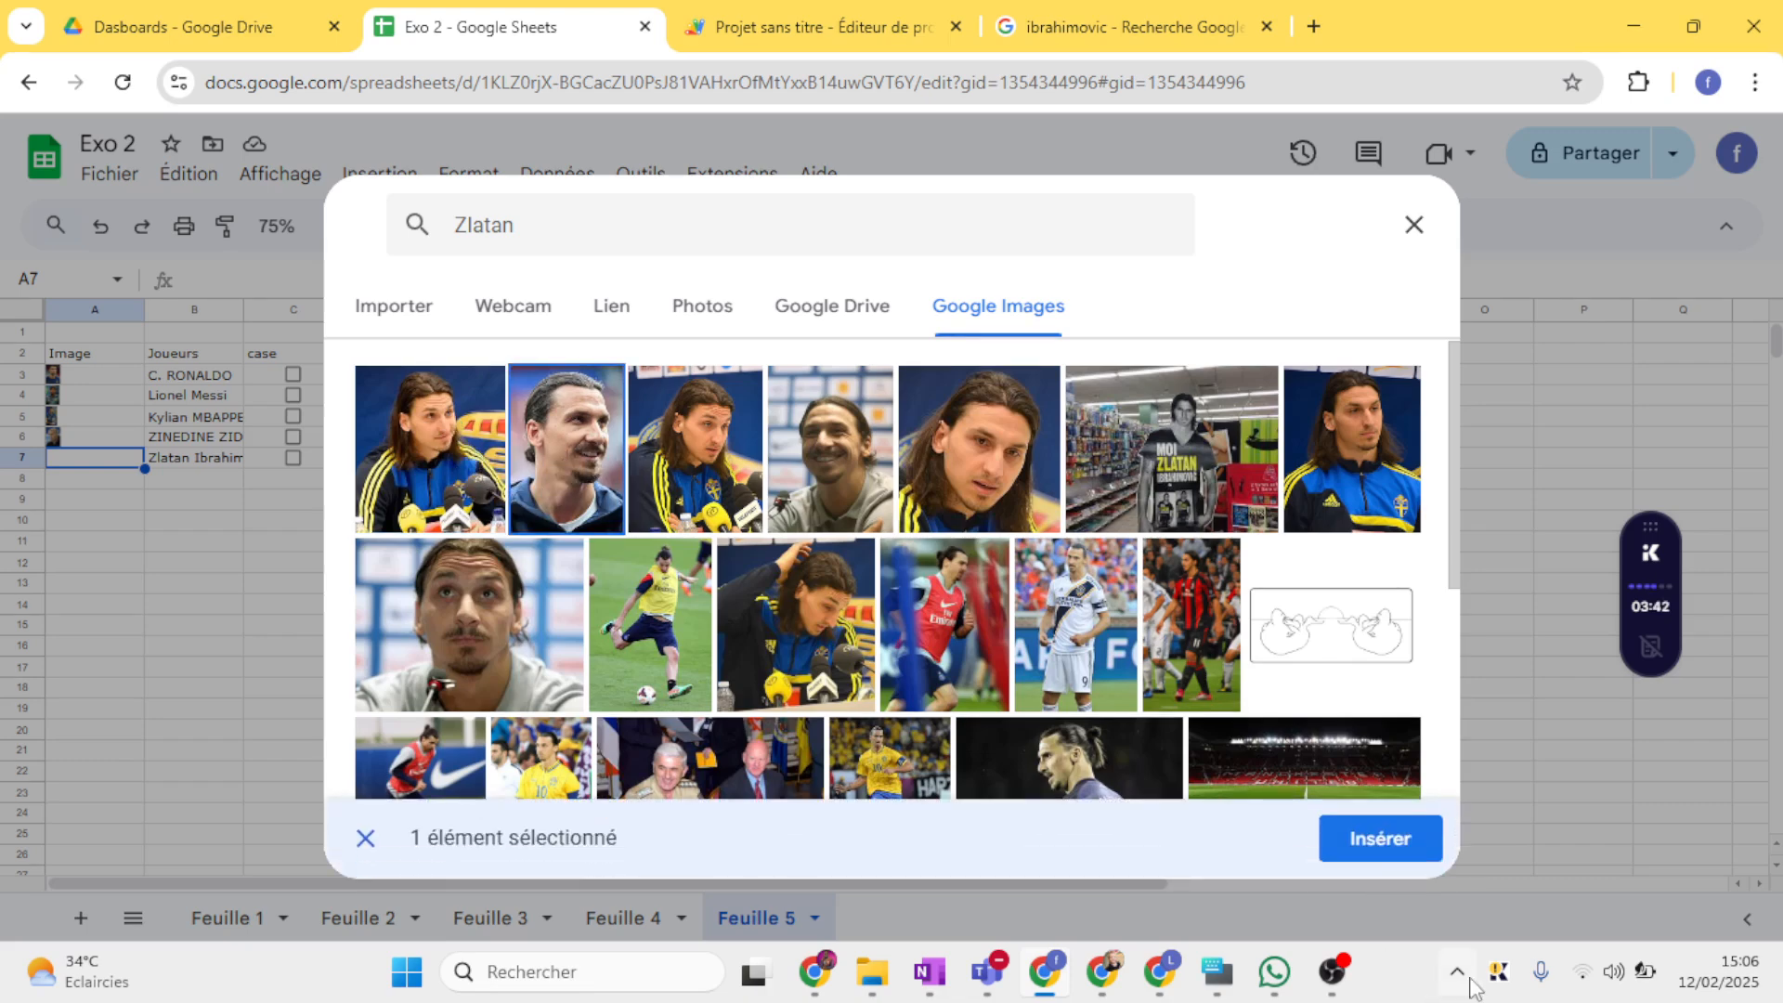
pyautogui.click(1385, 850)
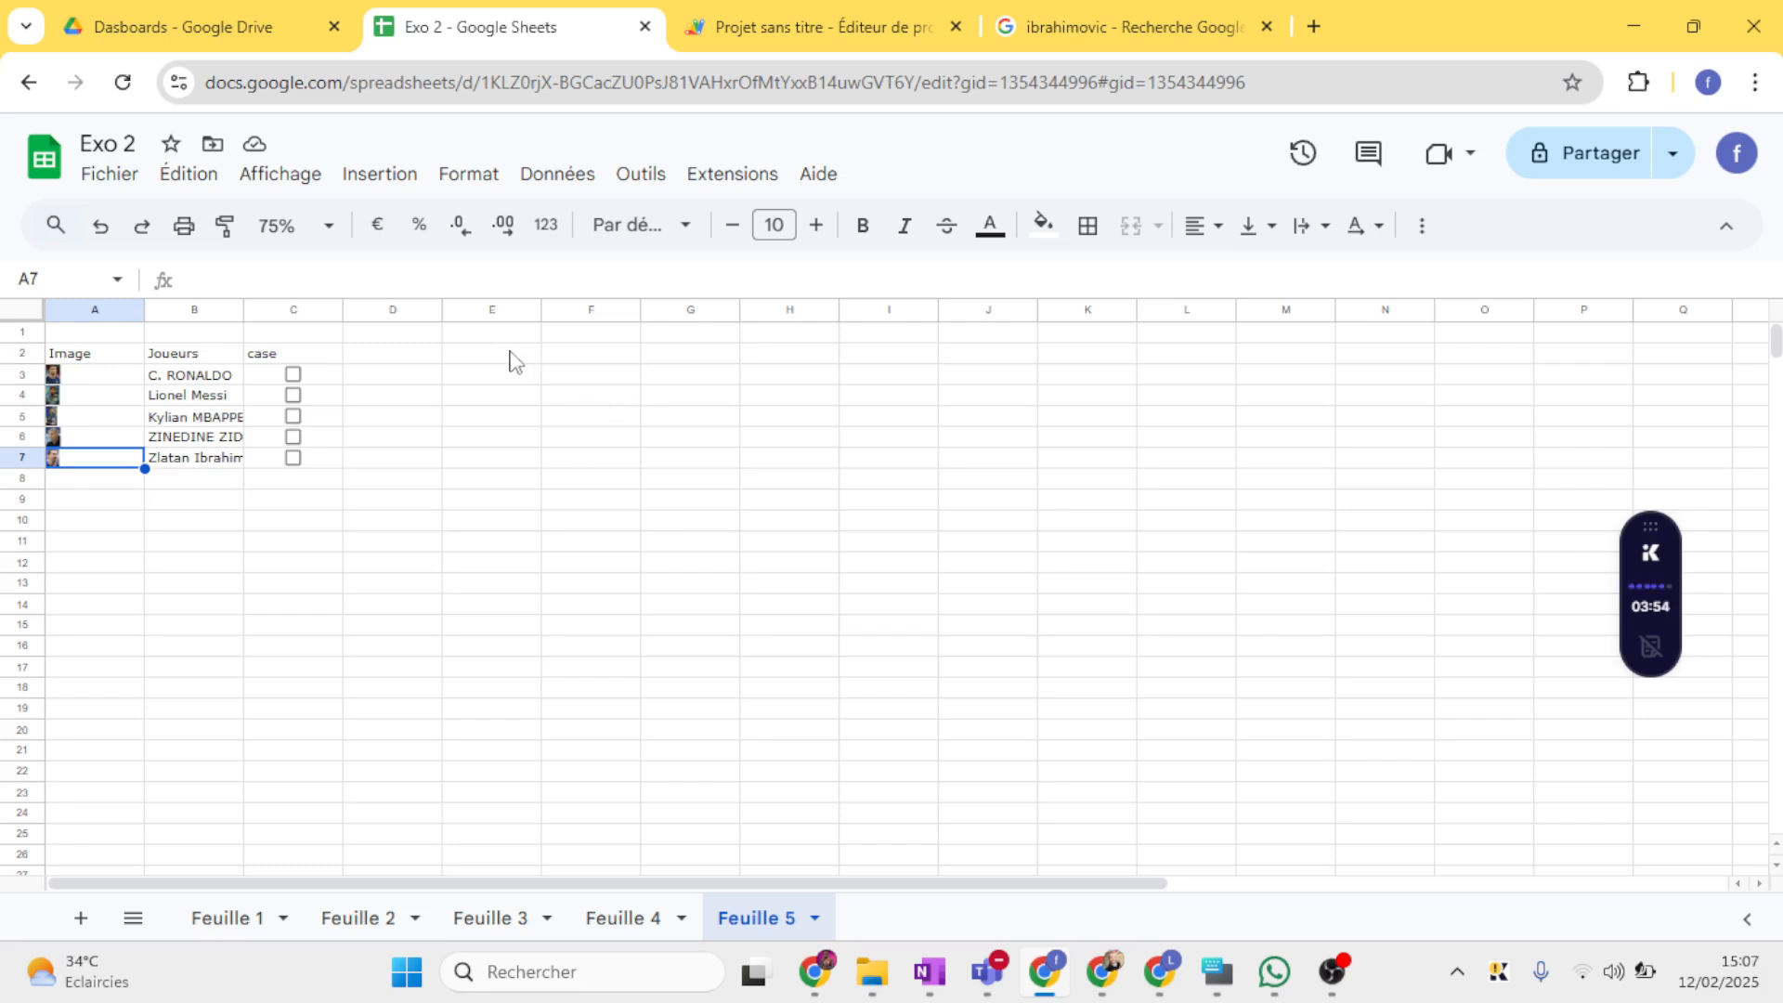
# Step: Set the zoom level of Feuille 5 to 100%
pyautogui.moveTo(509, 358); pyautogui.dragTo(804, 692)
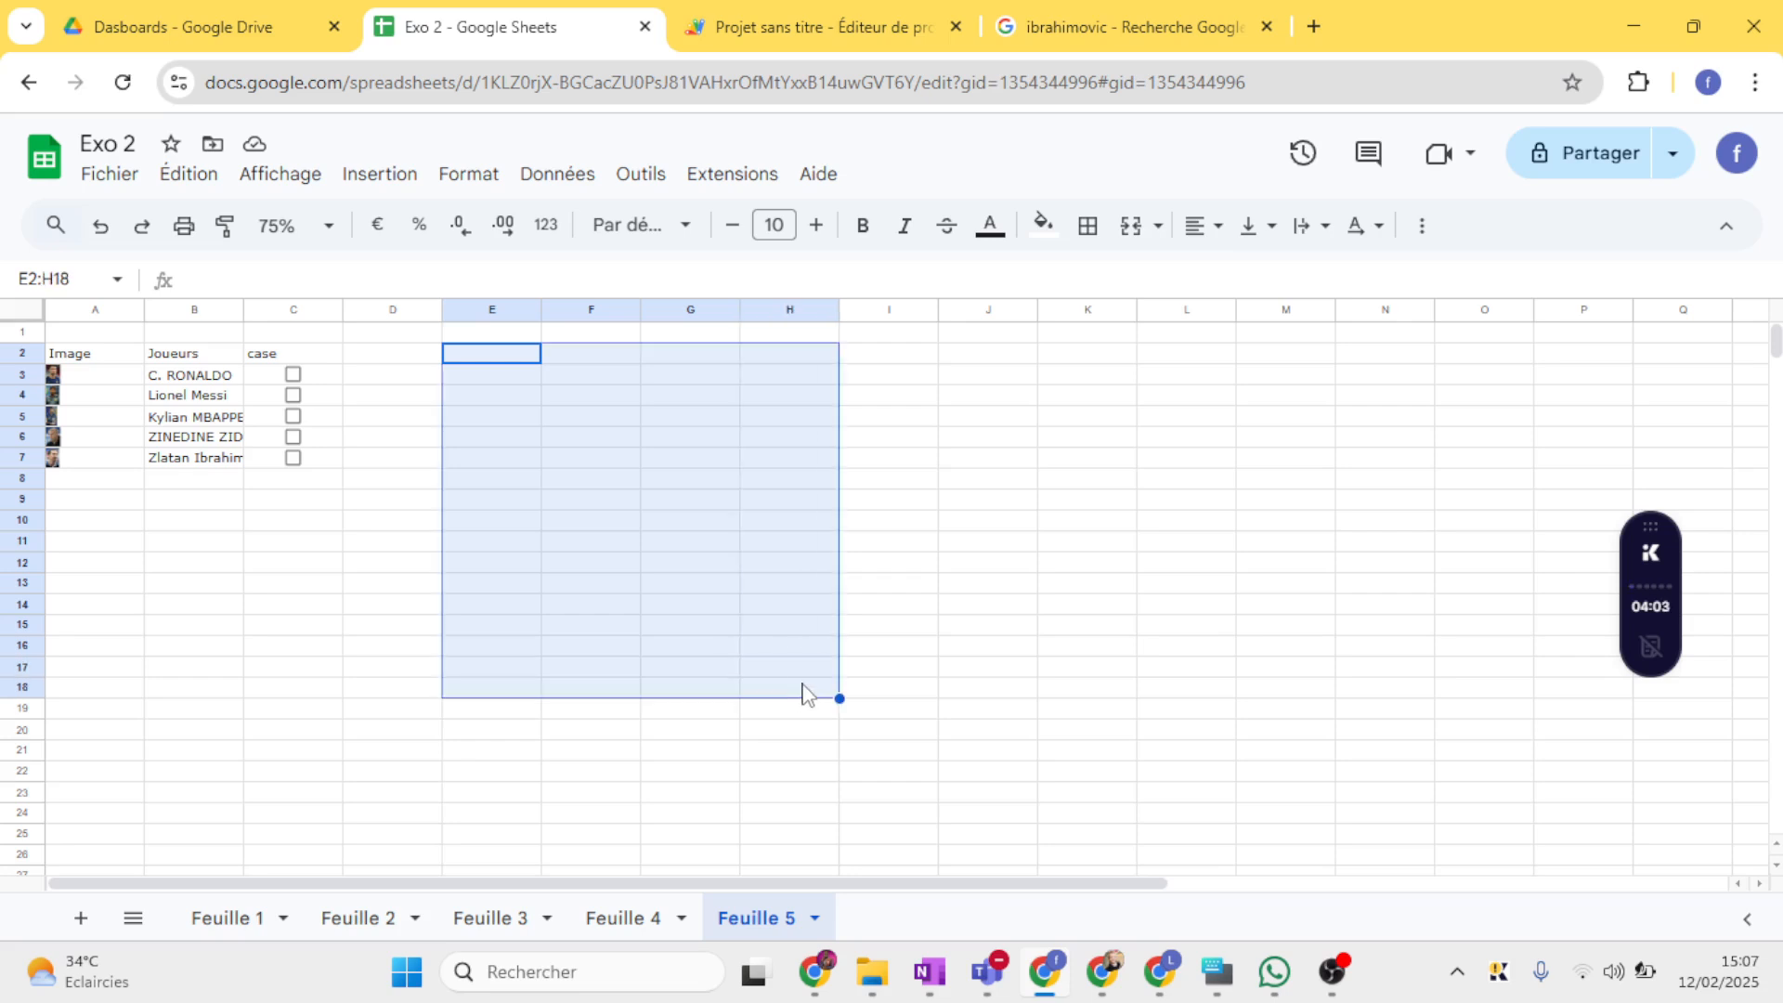
pyautogui.click(325, 238)
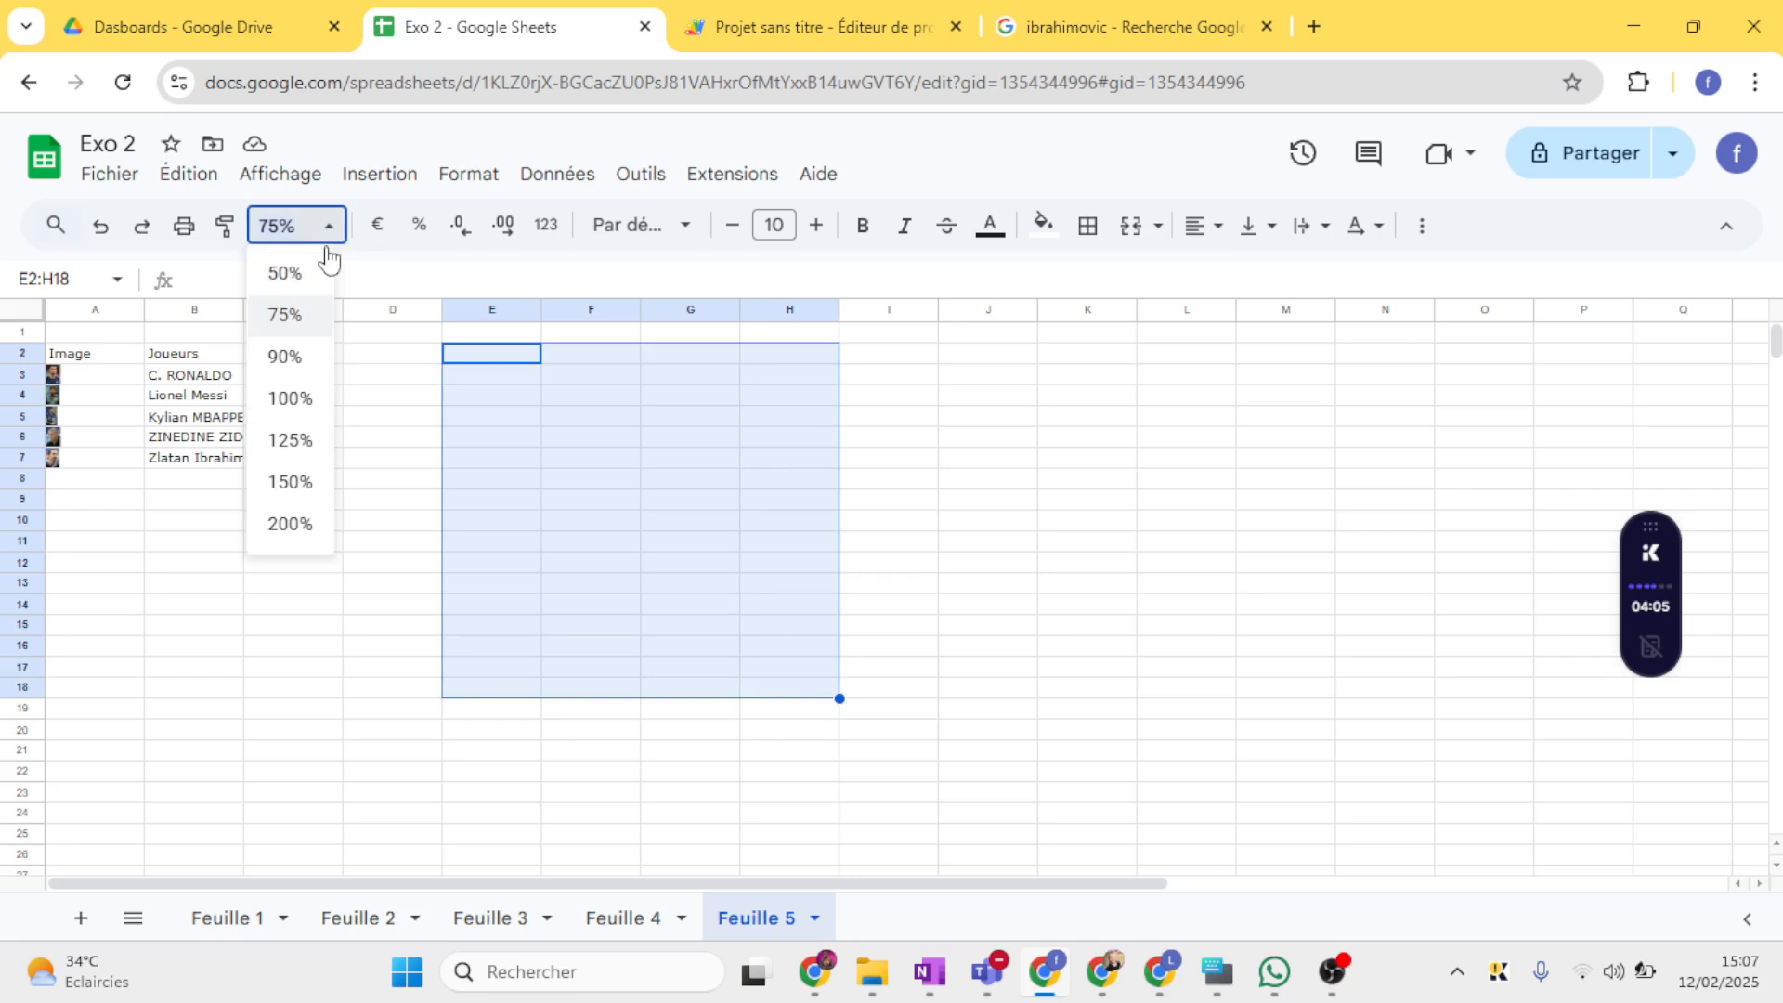
pyautogui.click(308, 401)
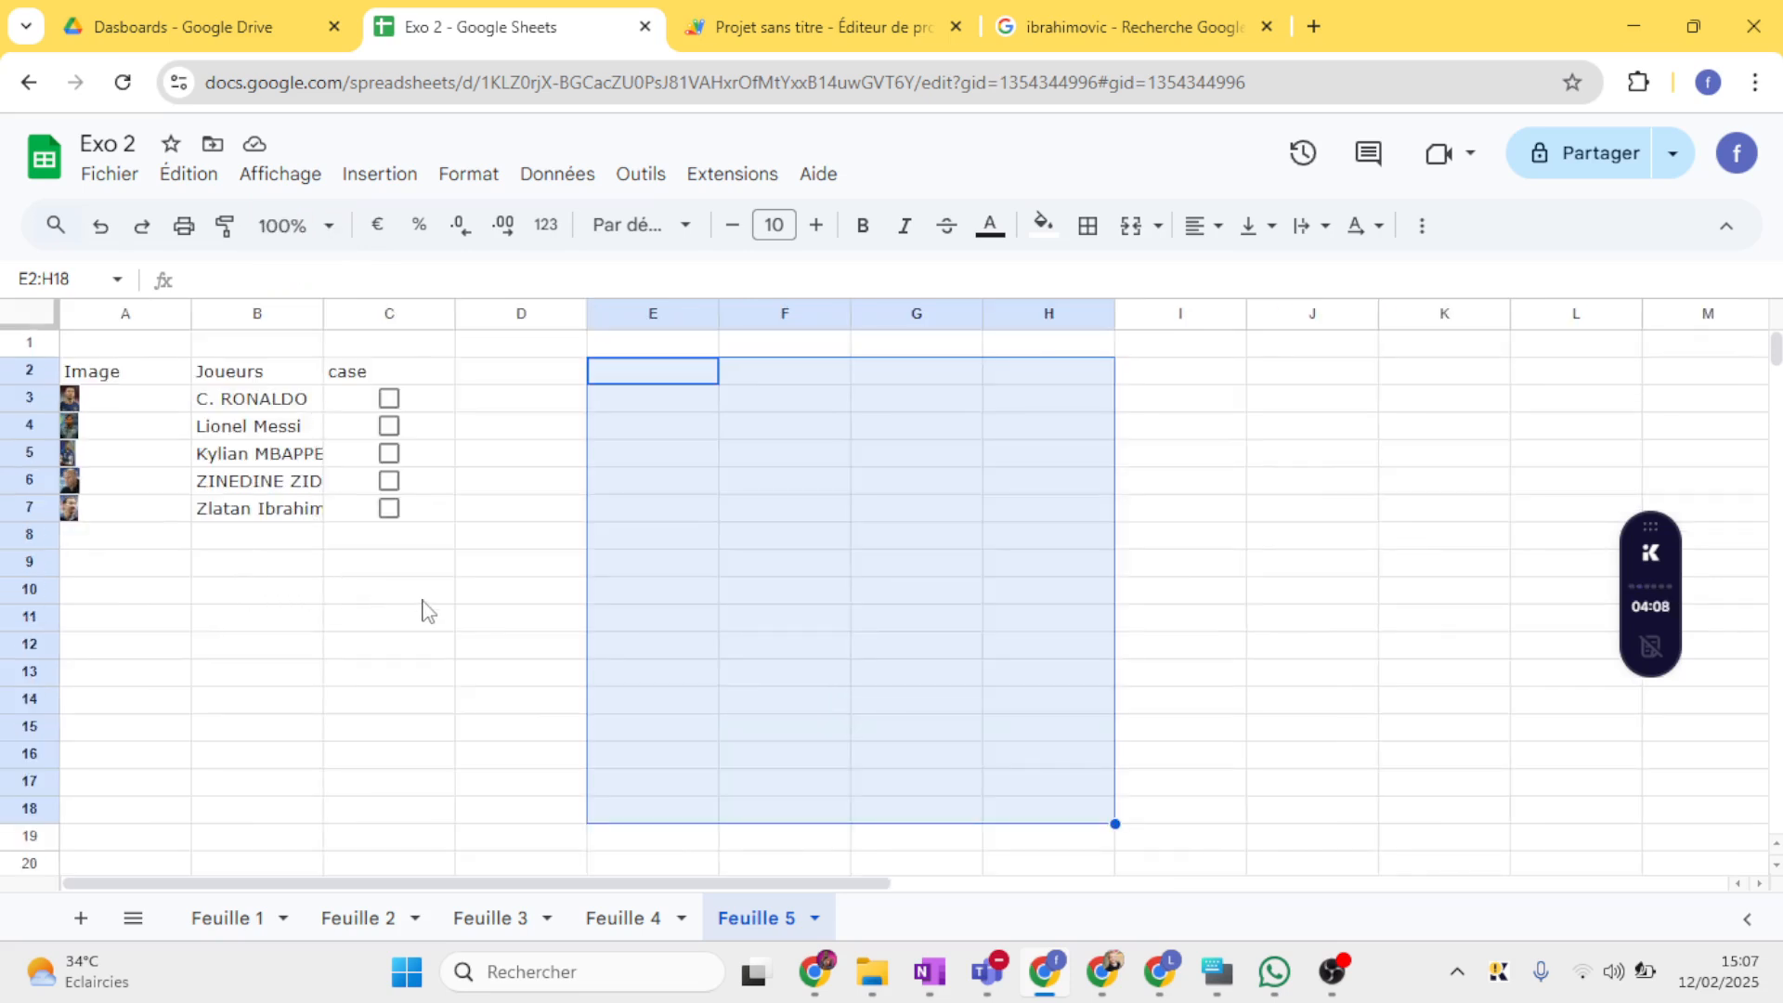
pyautogui.click(748, 466)
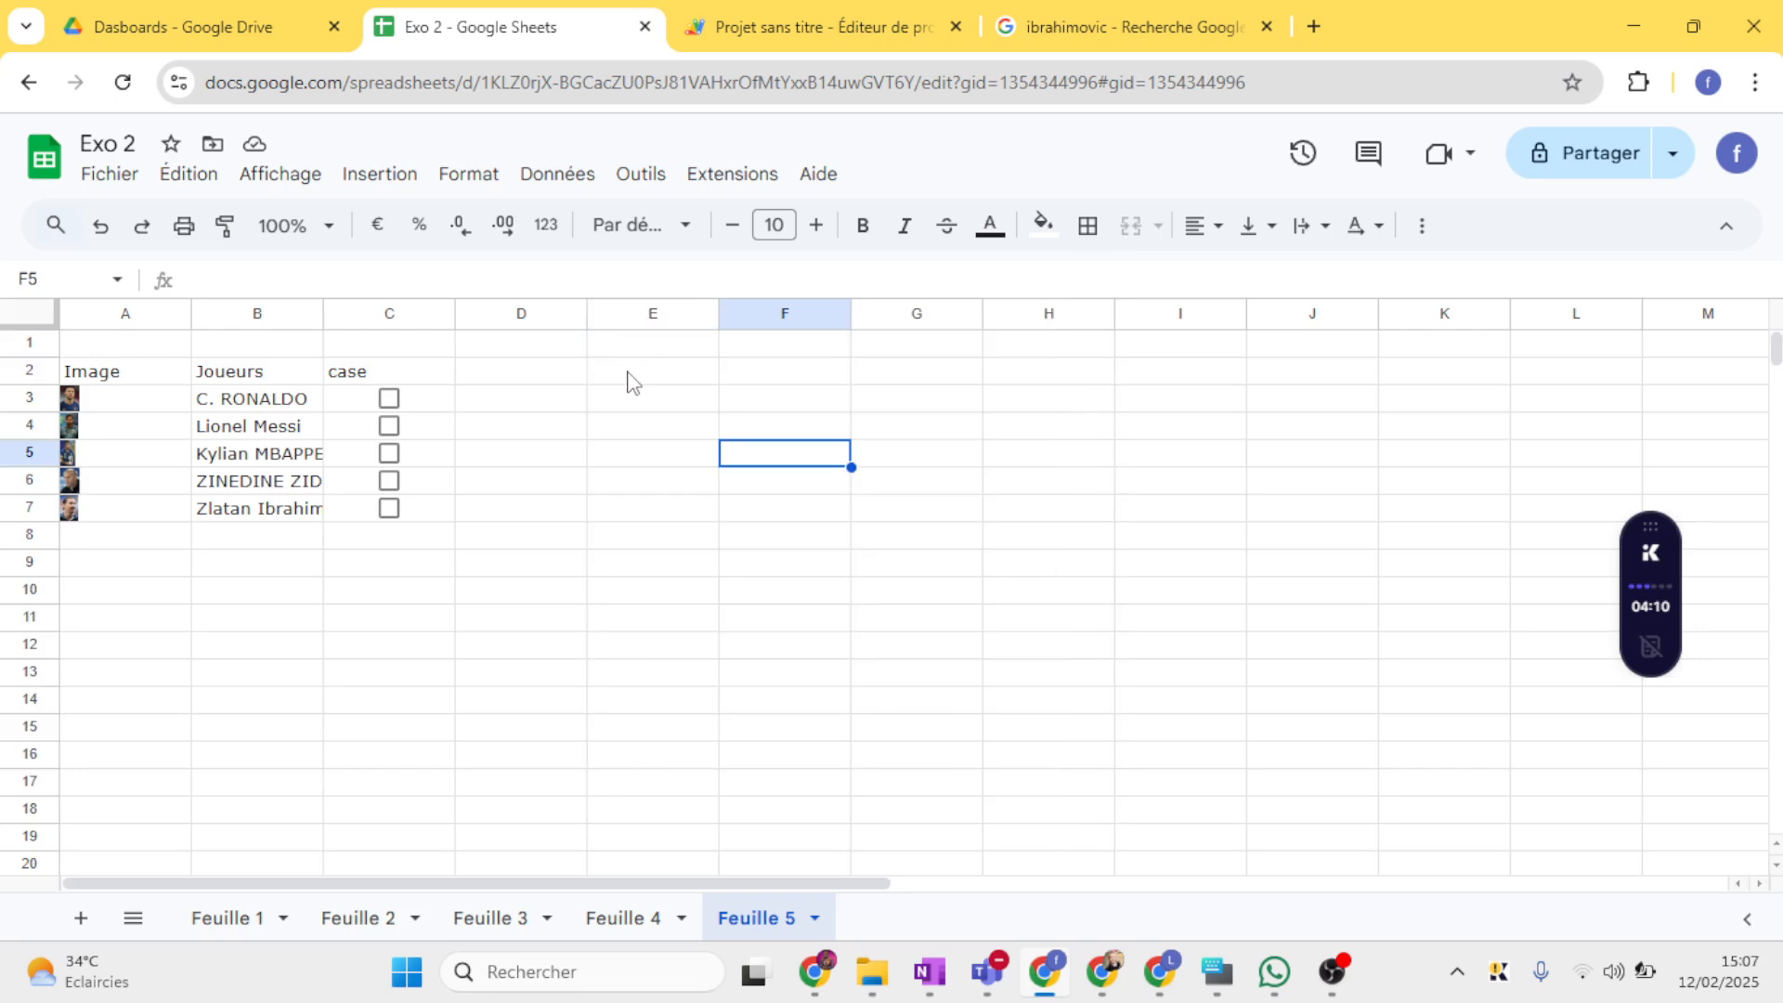
# Step: Merge the range E2:H16 into one cell and centre its content horizontally
pyautogui.moveTo(622, 373); pyautogui.dragTo(1016, 742)
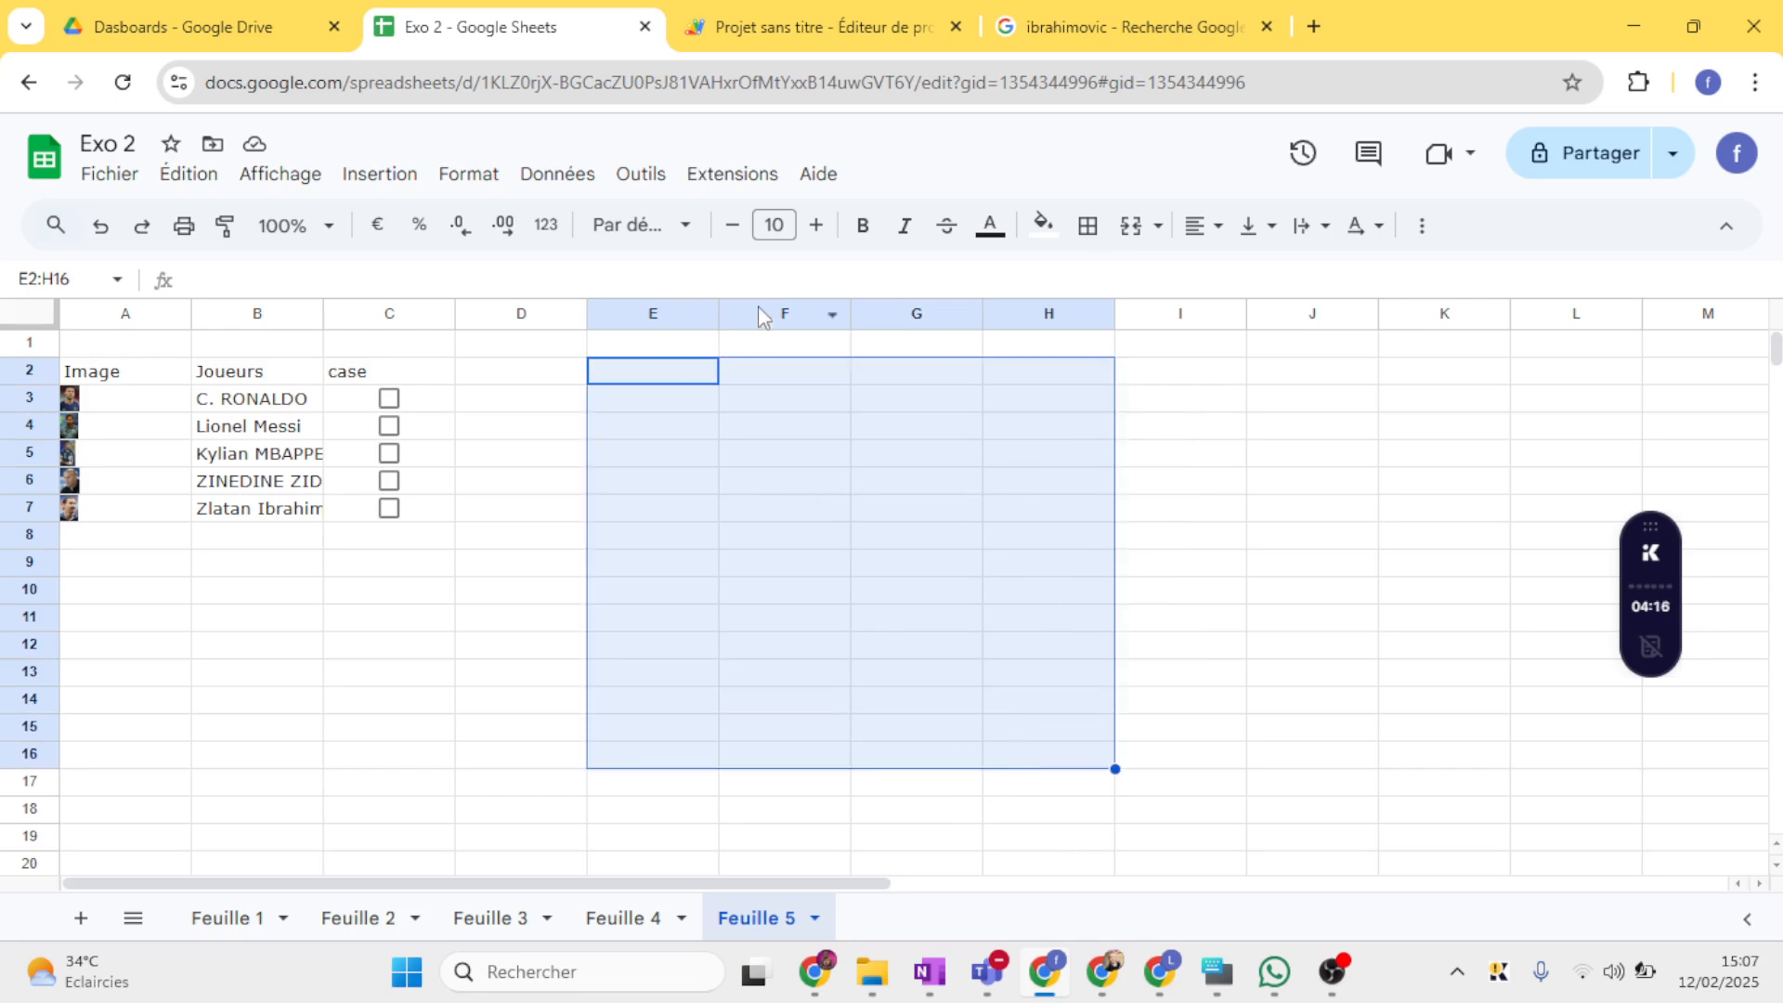
pyautogui.click(1130, 225)
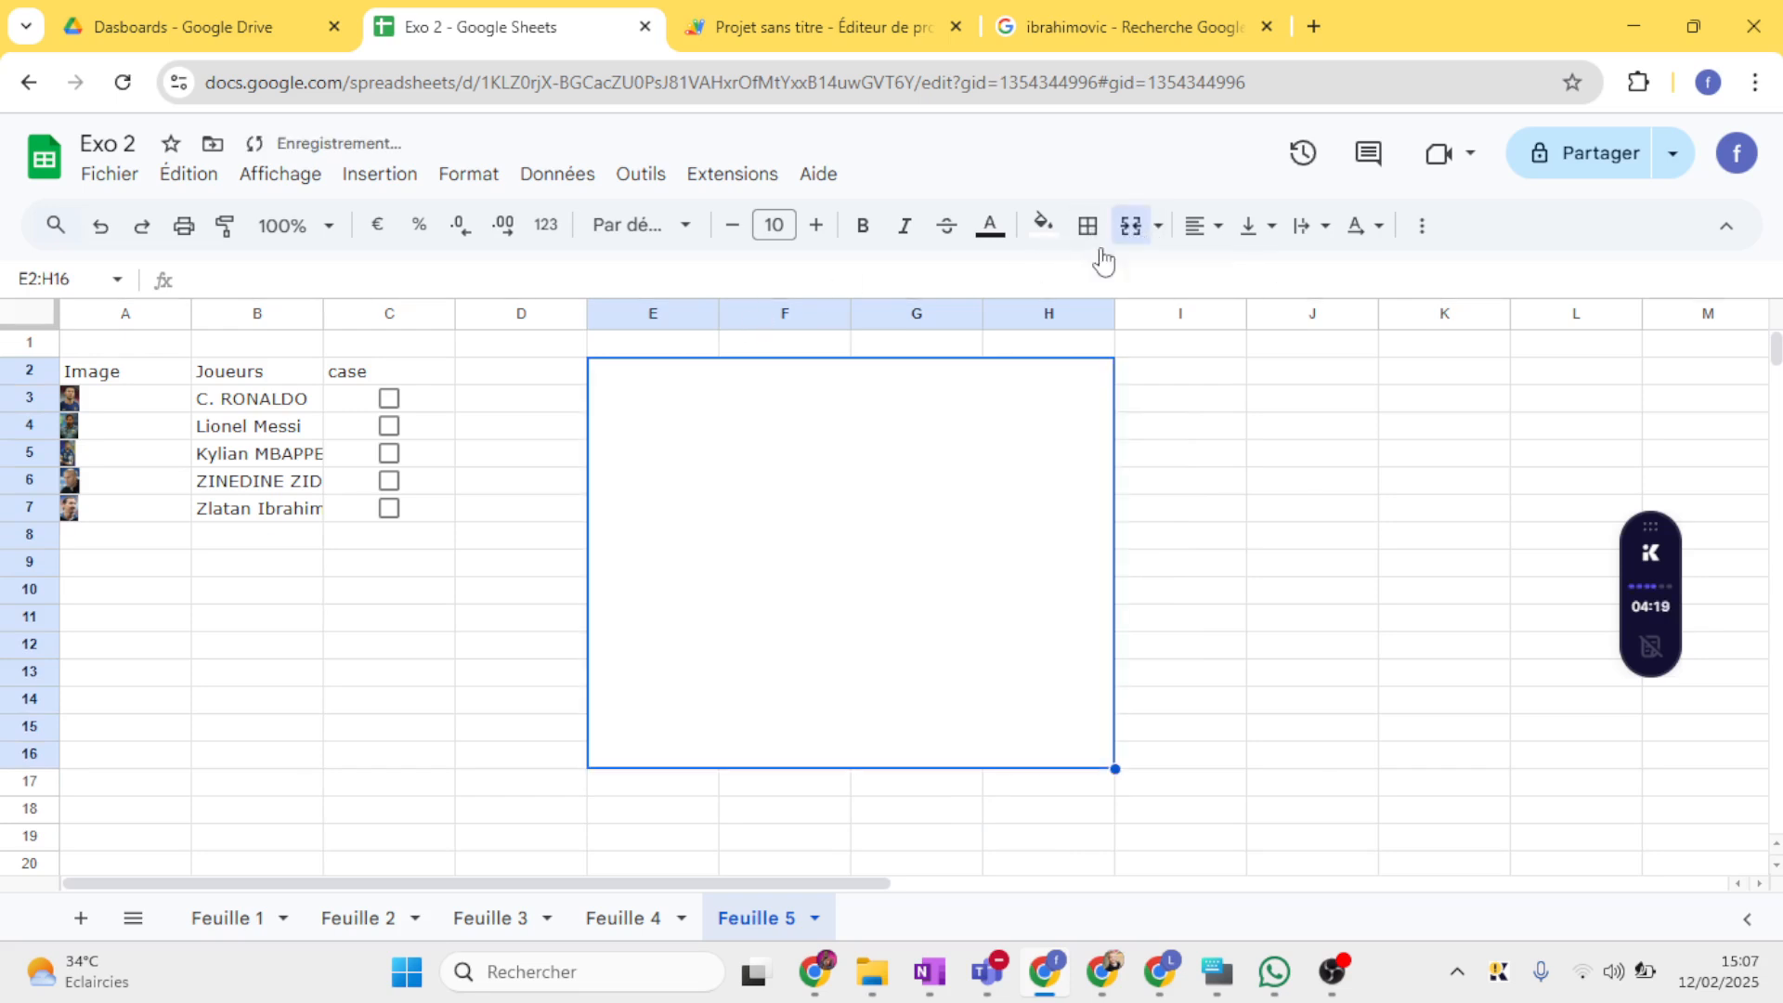
pyautogui.click(1195, 232)
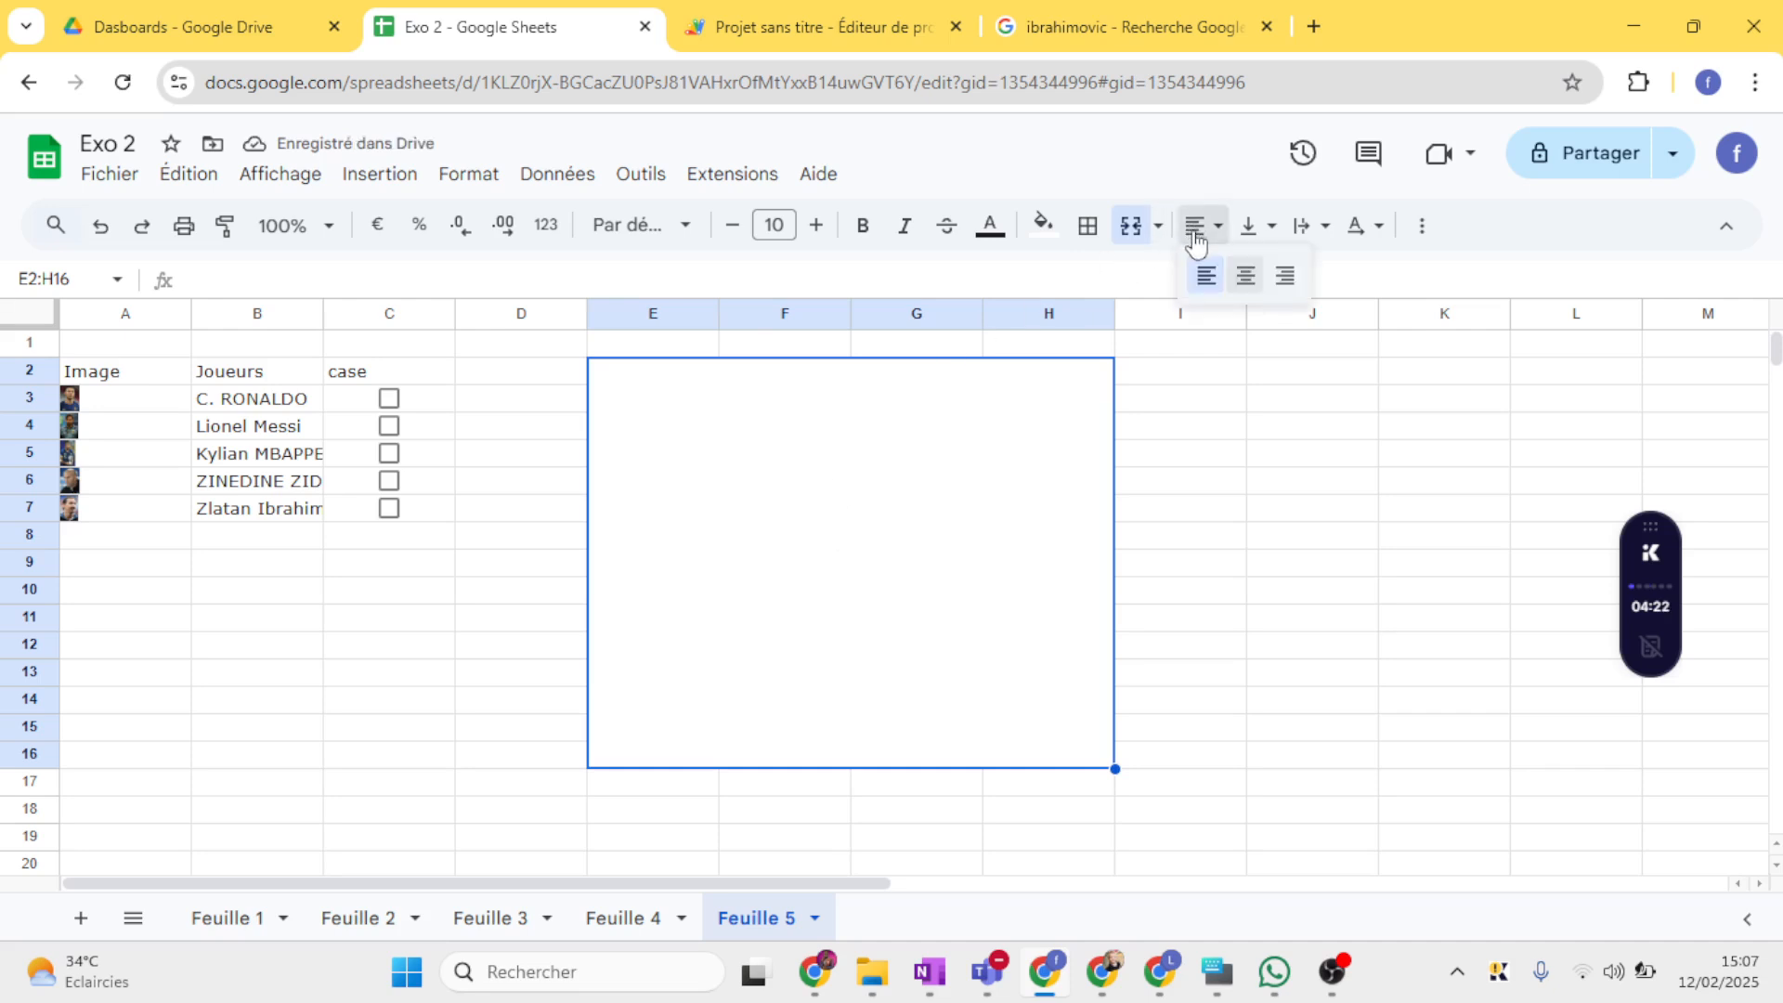
pyautogui.click(1245, 274)
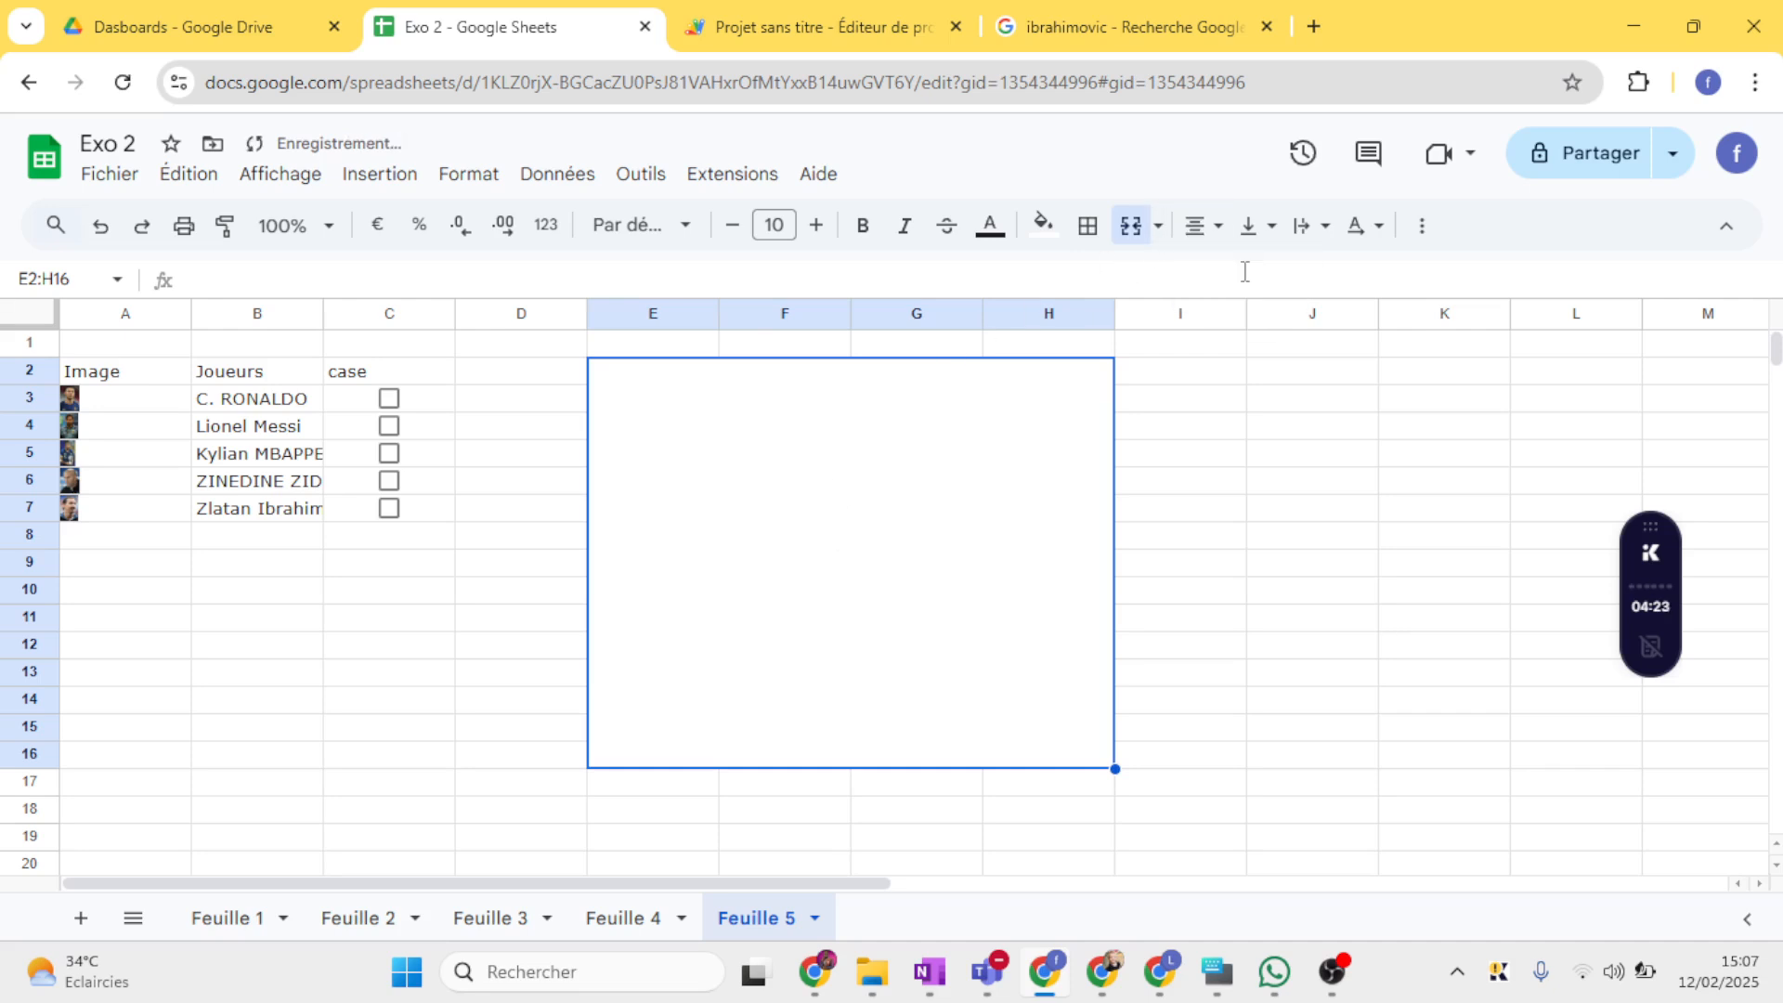
# Step: Tick and clear the checkbox in C3 to examine the logical value it holds in each state
pyautogui.doubleClick(631, 375)
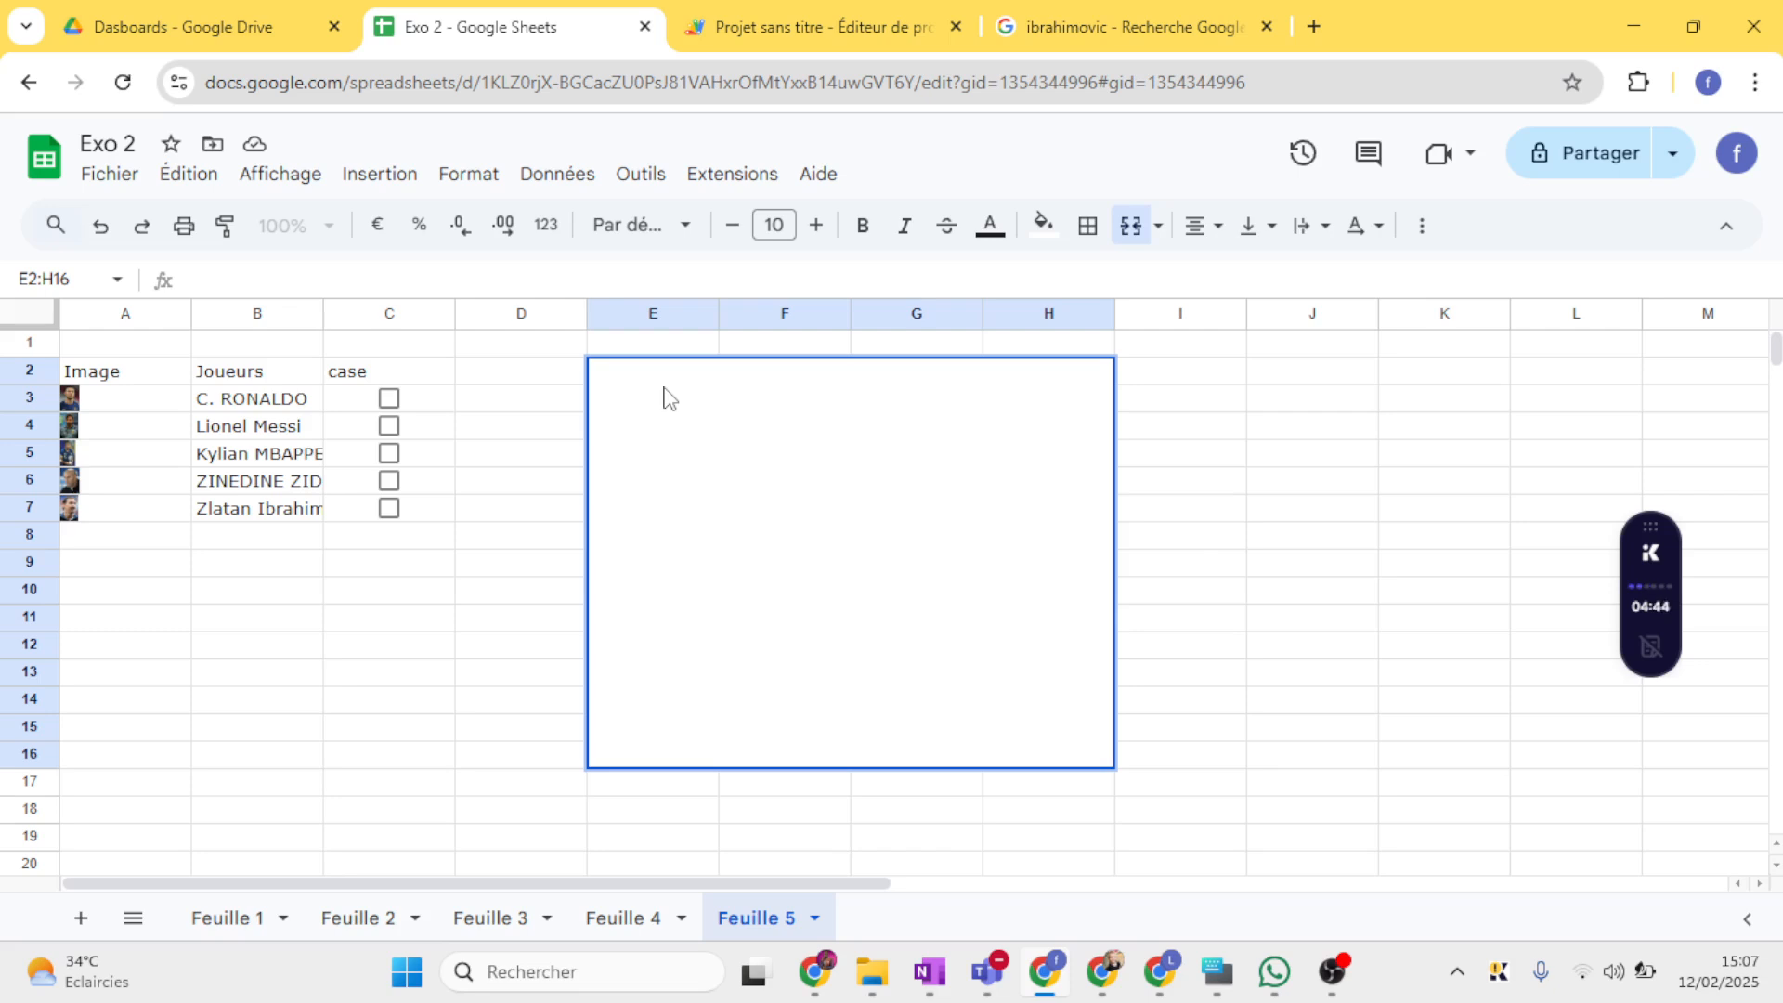
pyautogui.click(429, 401)
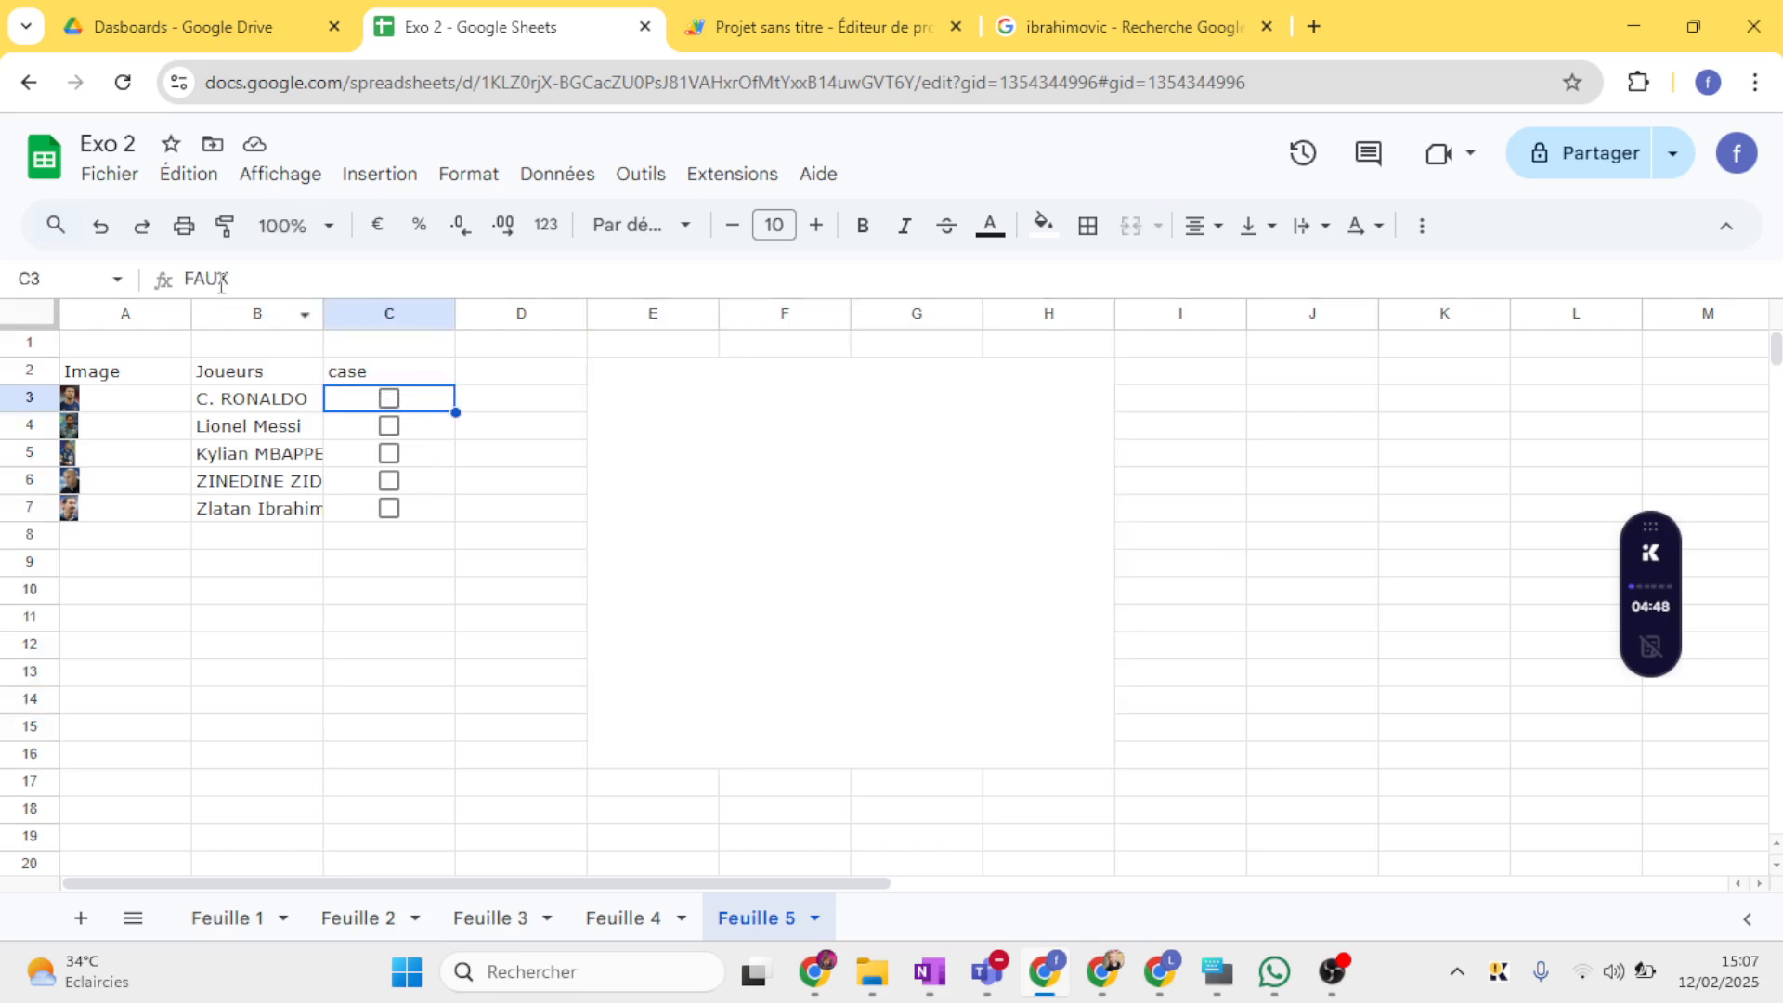
pyautogui.click(389, 398)
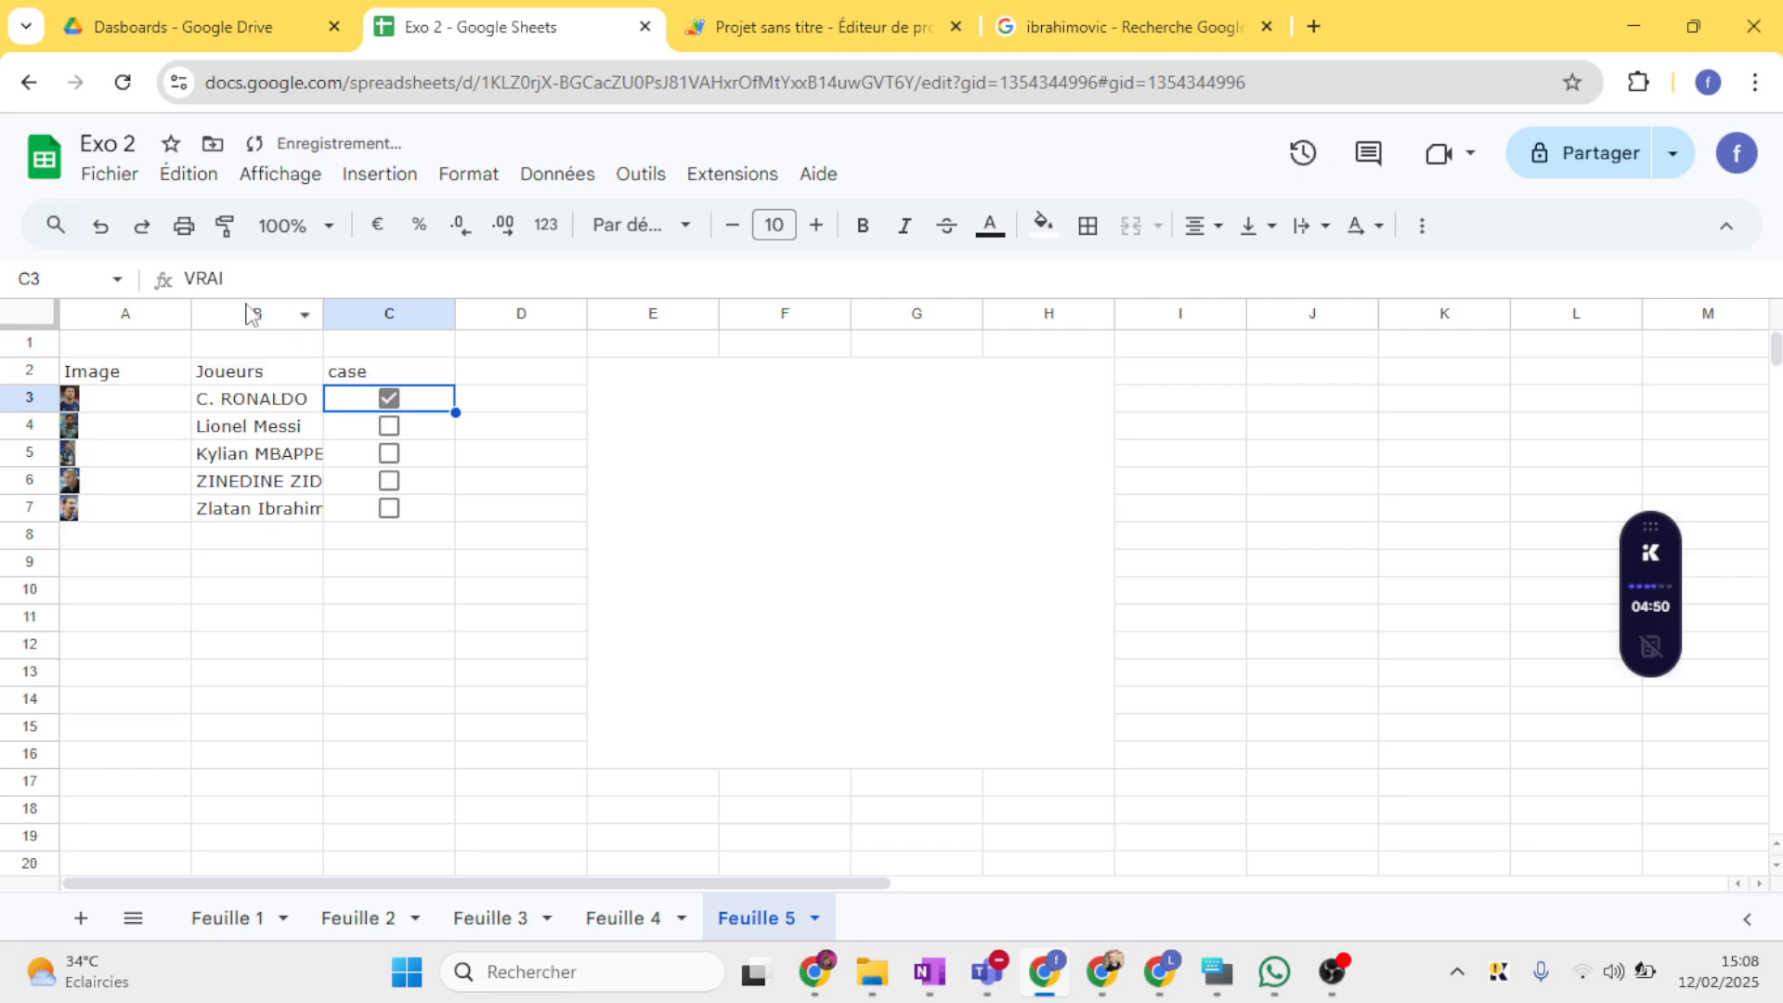
pyautogui.click(387, 402)
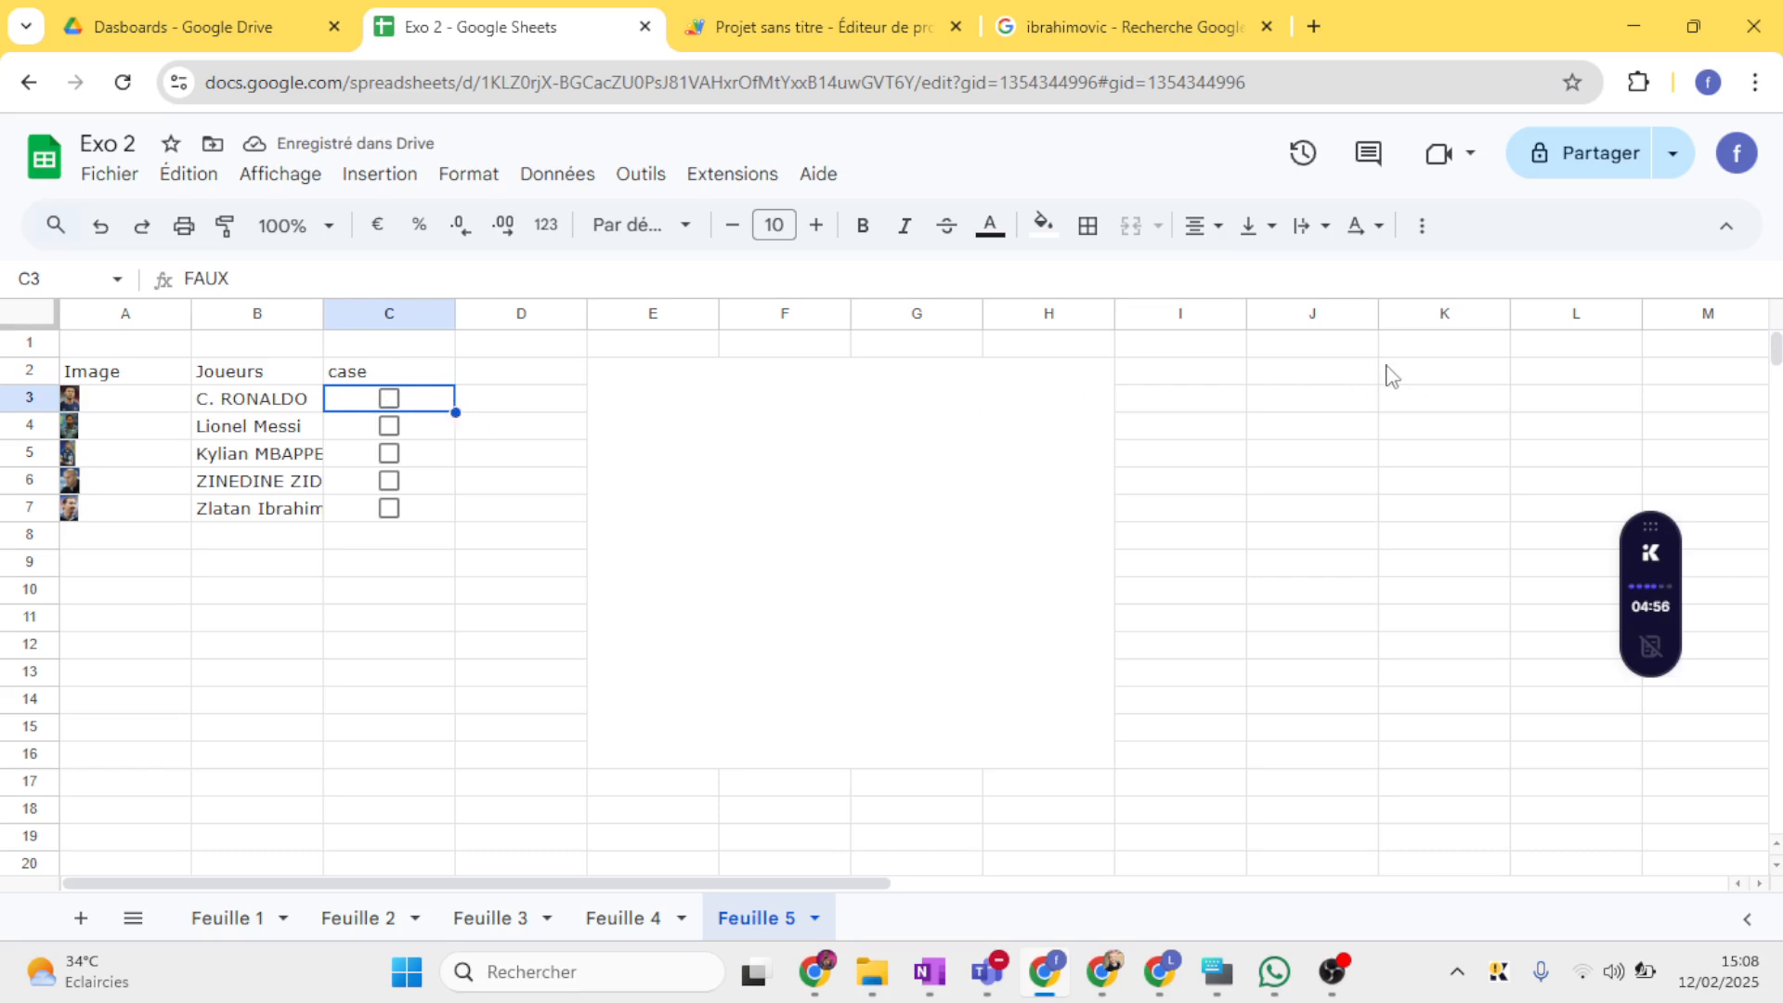
# Step: Insert checkboxes in K2:K7 as a demonstration and undo the insertion
pyautogui.moveTo(1407, 376); pyautogui.dragTo(1421, 515)
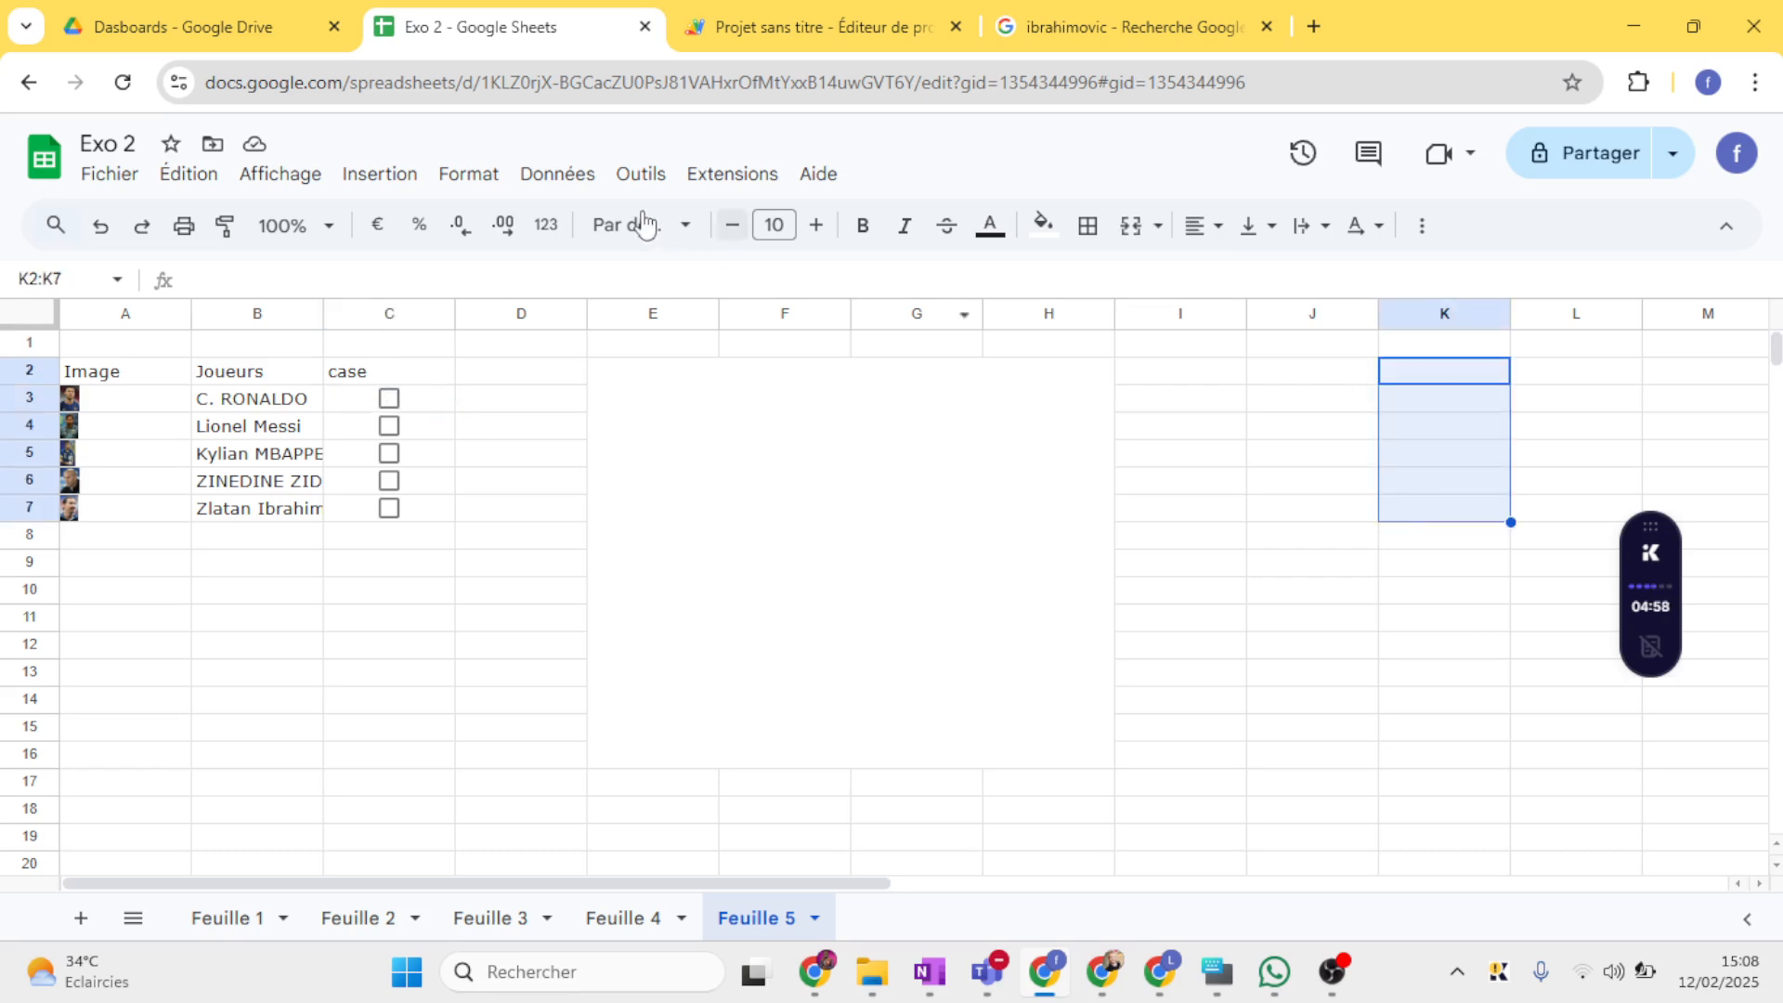
pyautogui.click(409, 175)
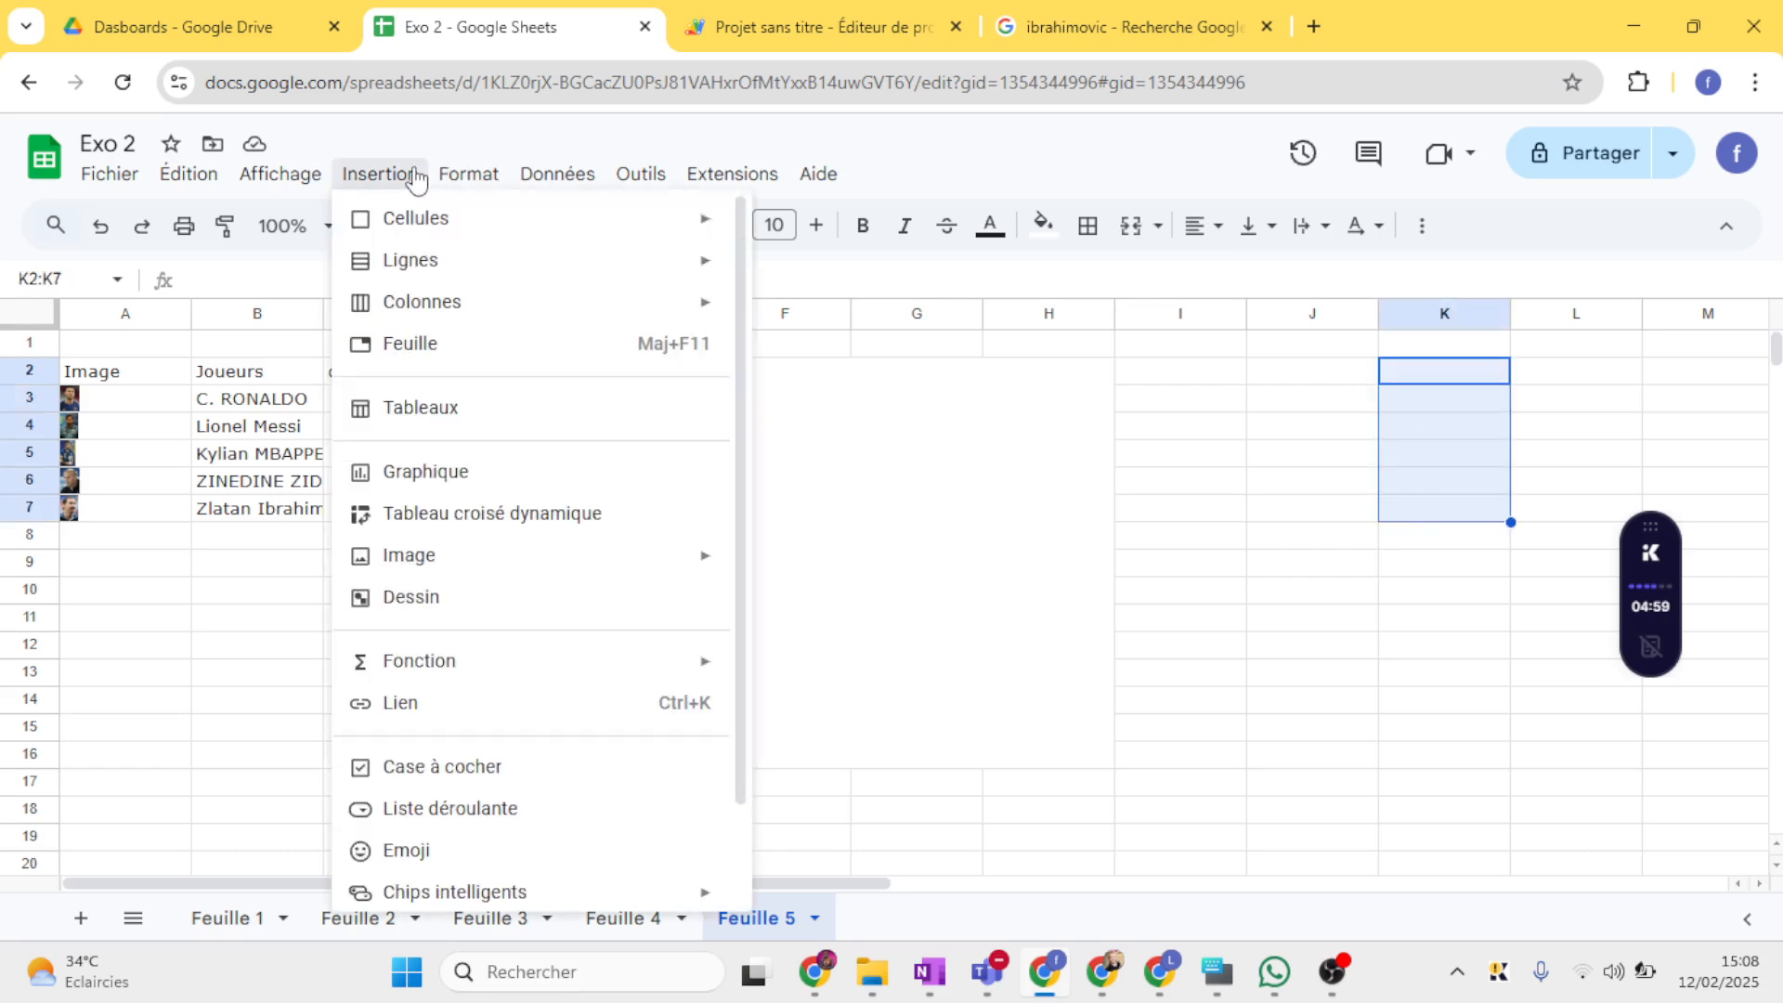
pyautogui.click(500, 778)
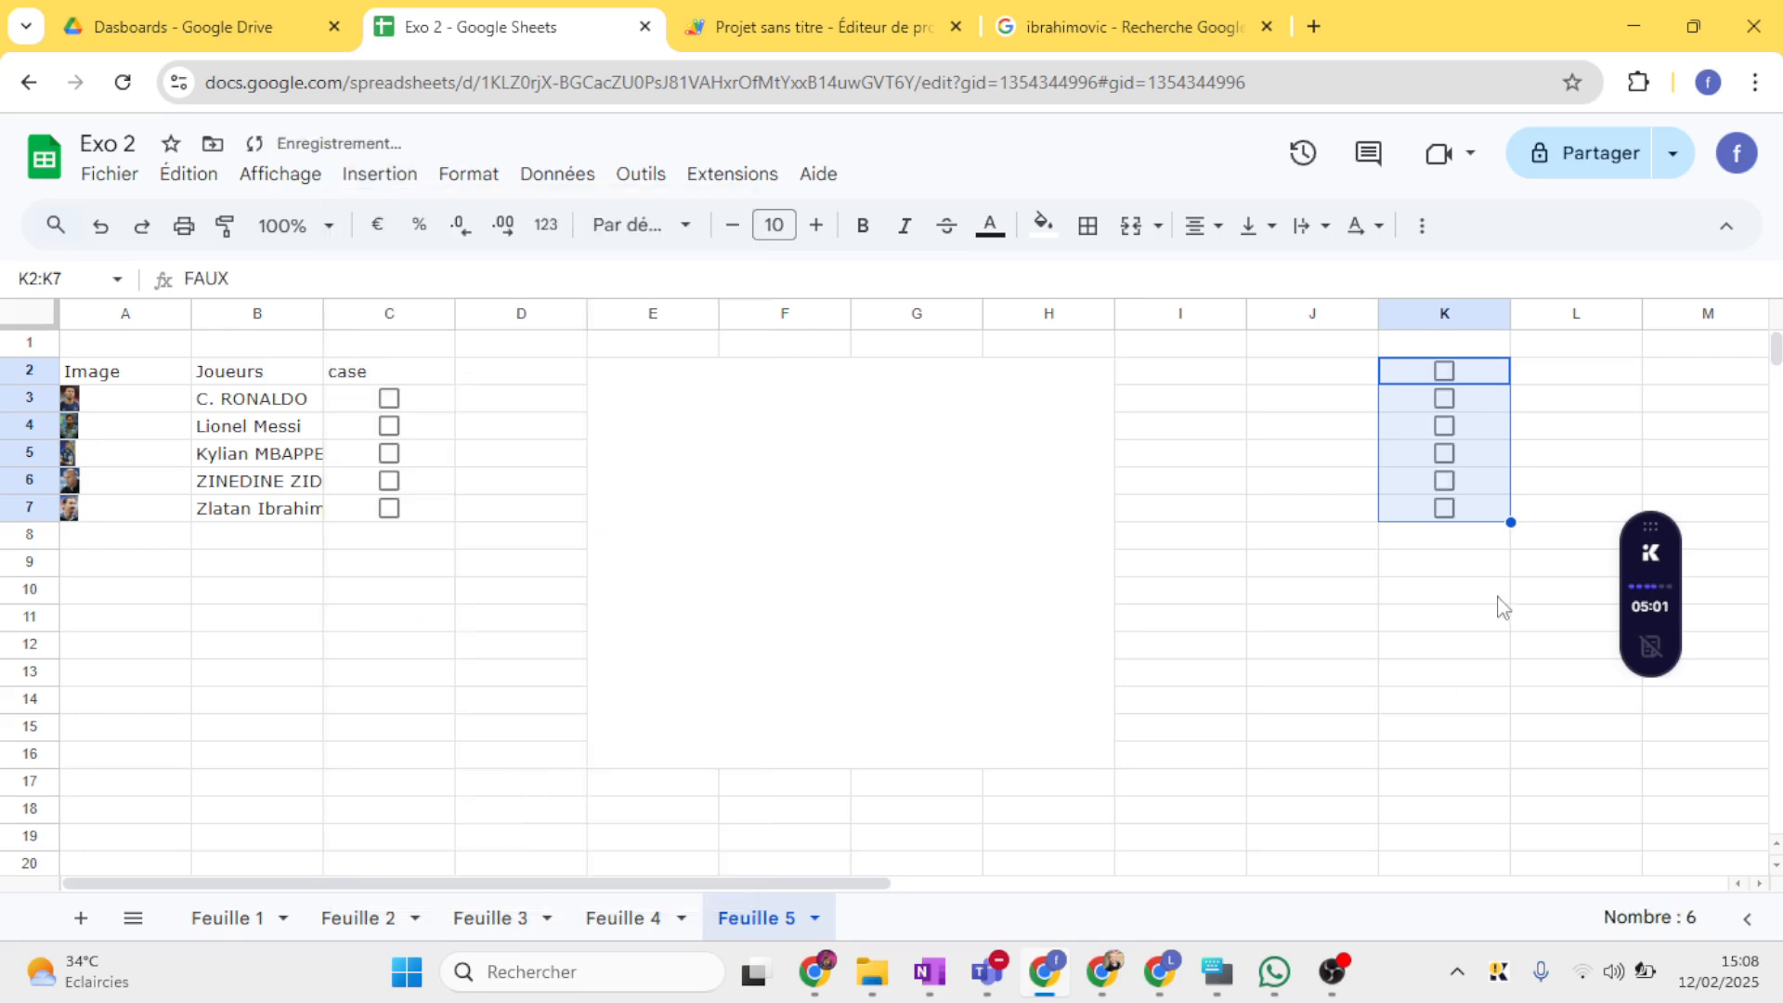
pyautogui.click(102, 229)
# Step: Start a RECHERCHEX formula in the merged cell E2:H16 with VRAI as the search key and C3:C as the search range
pyautogui.click(641, 388)
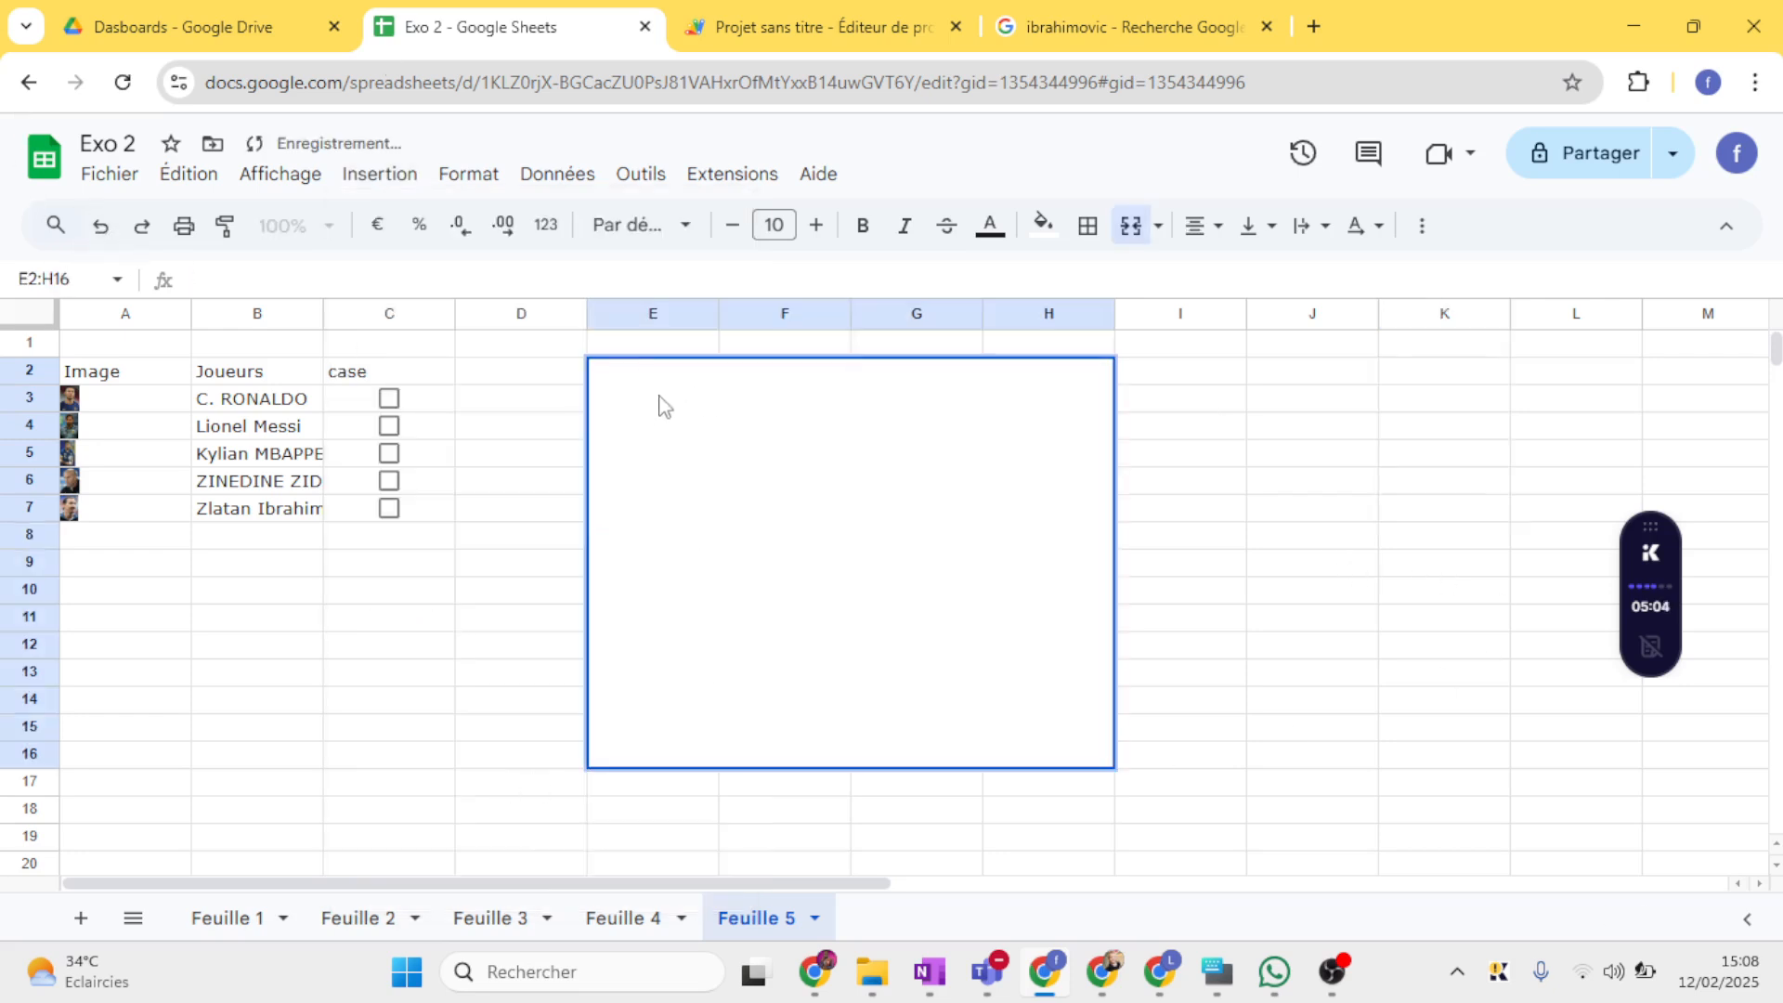
pyautogui.write('=RECHE')
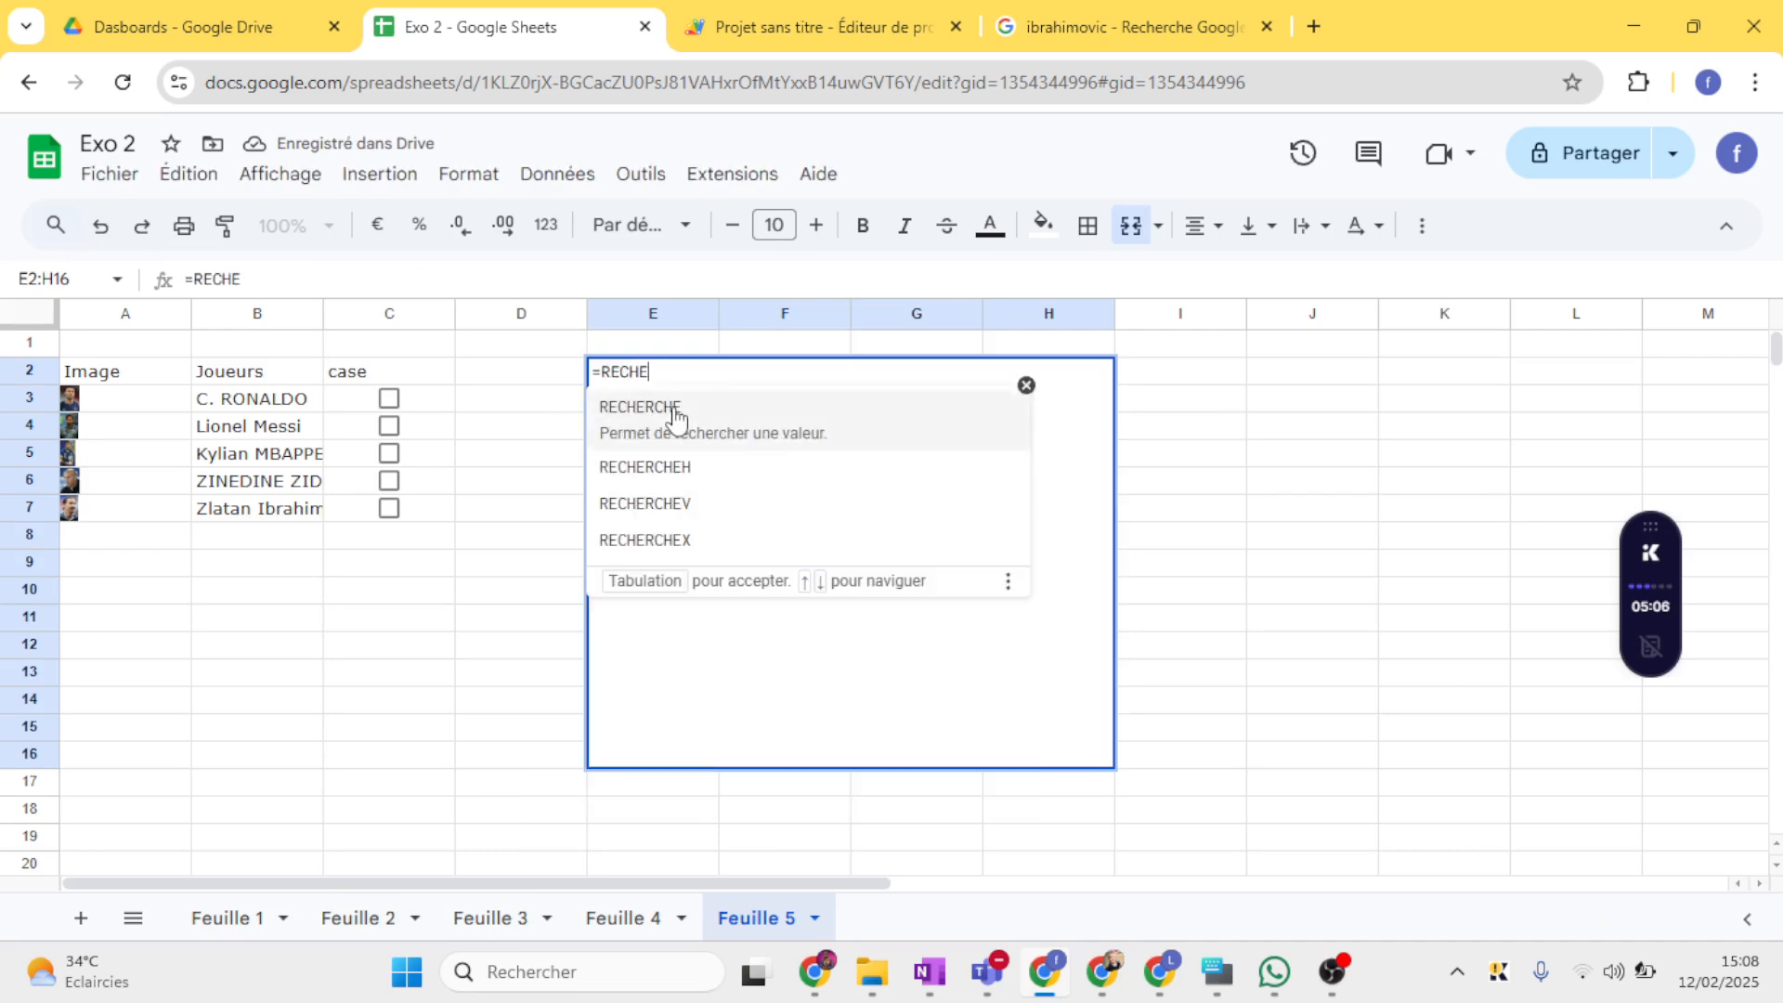
pyautogui.click(665, 539)
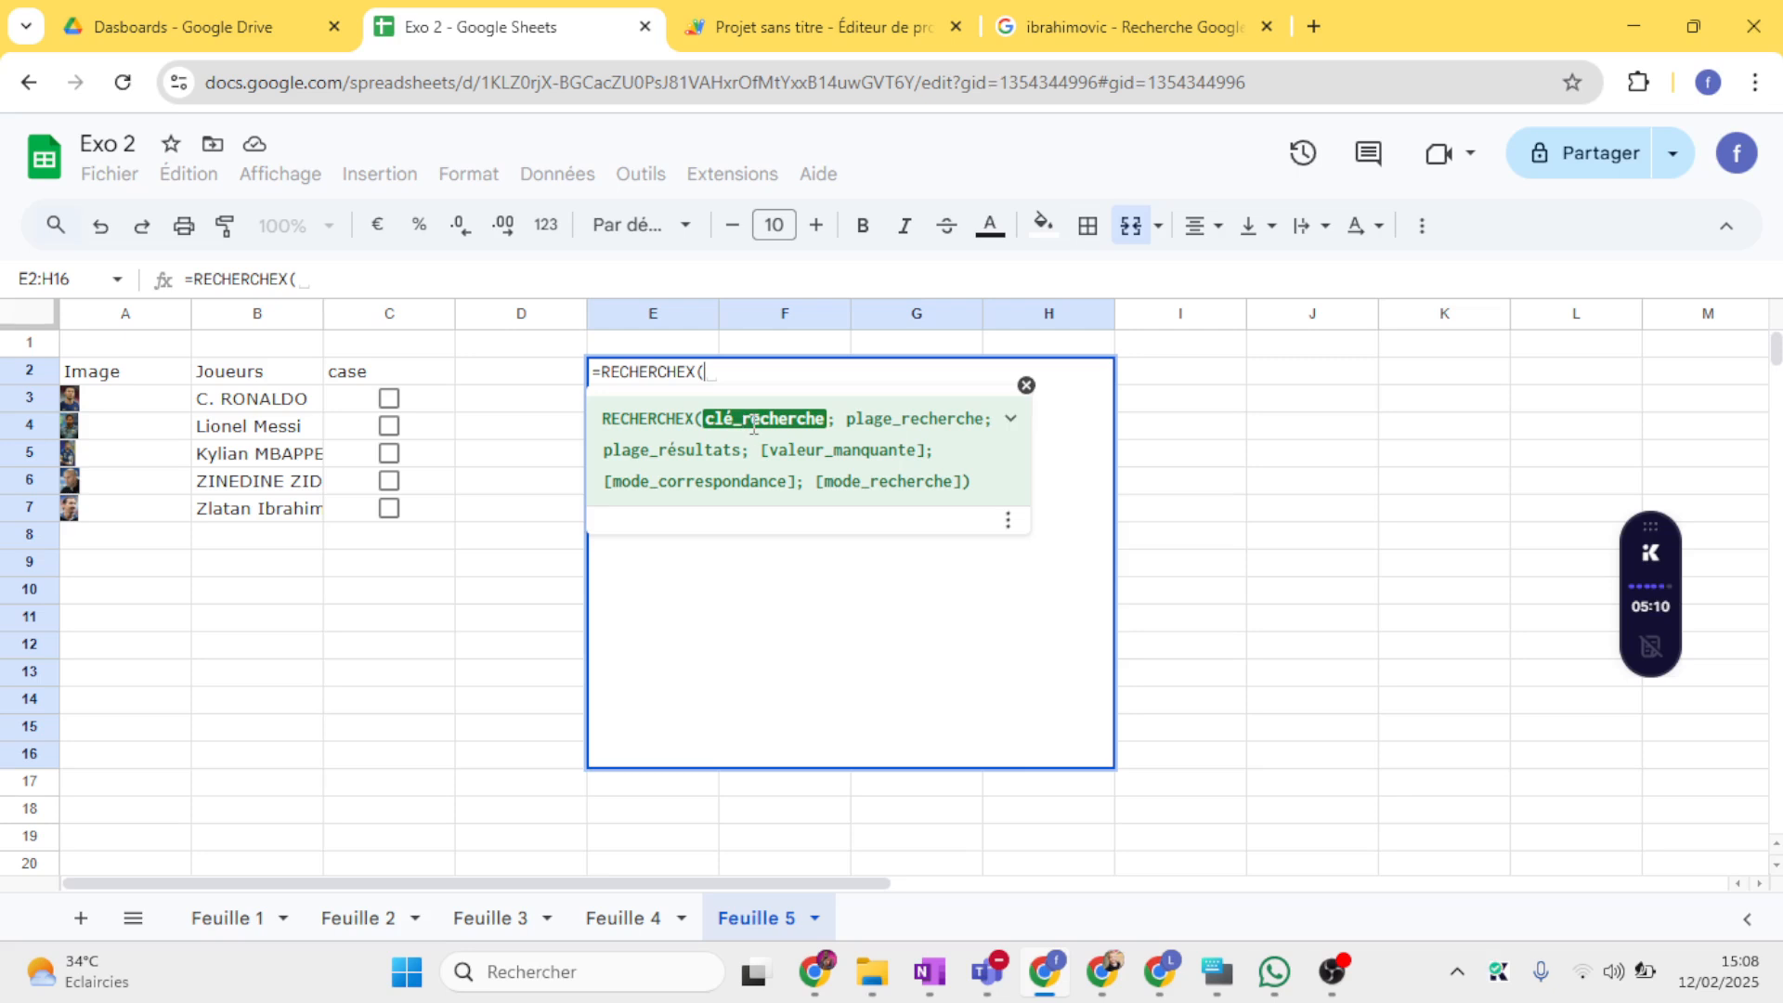
pyautogui.write('VRAI')
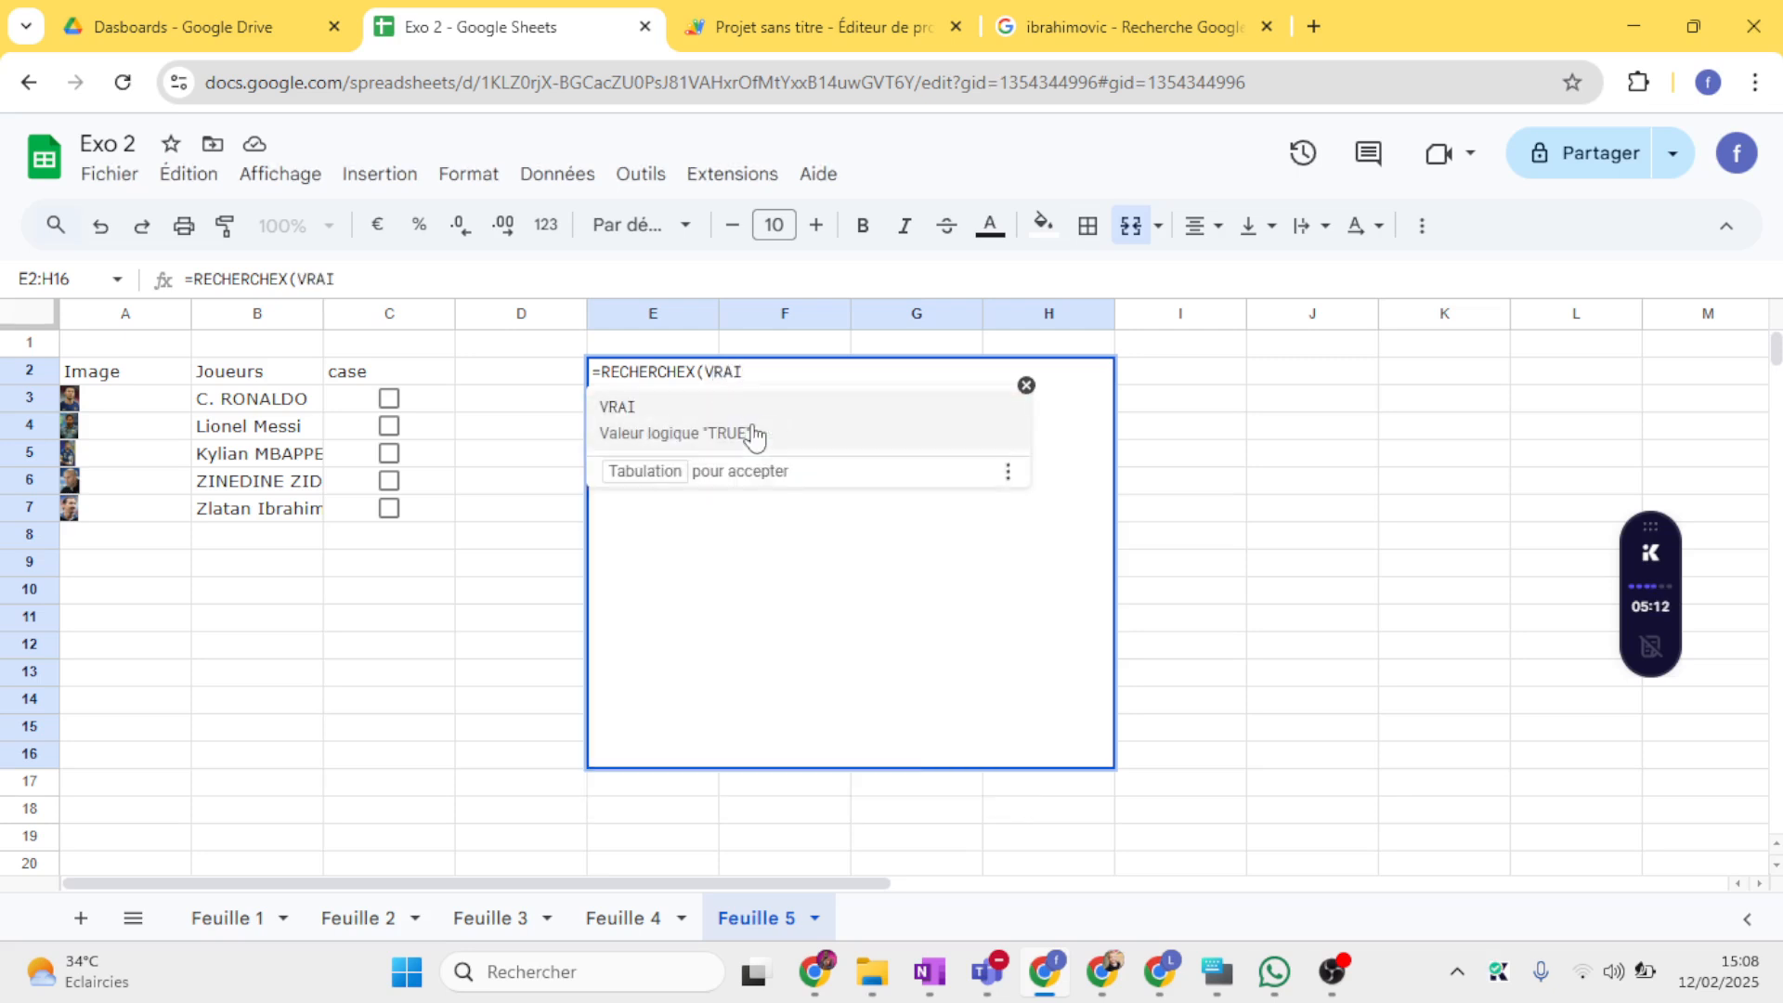
pyautogui.write(';')
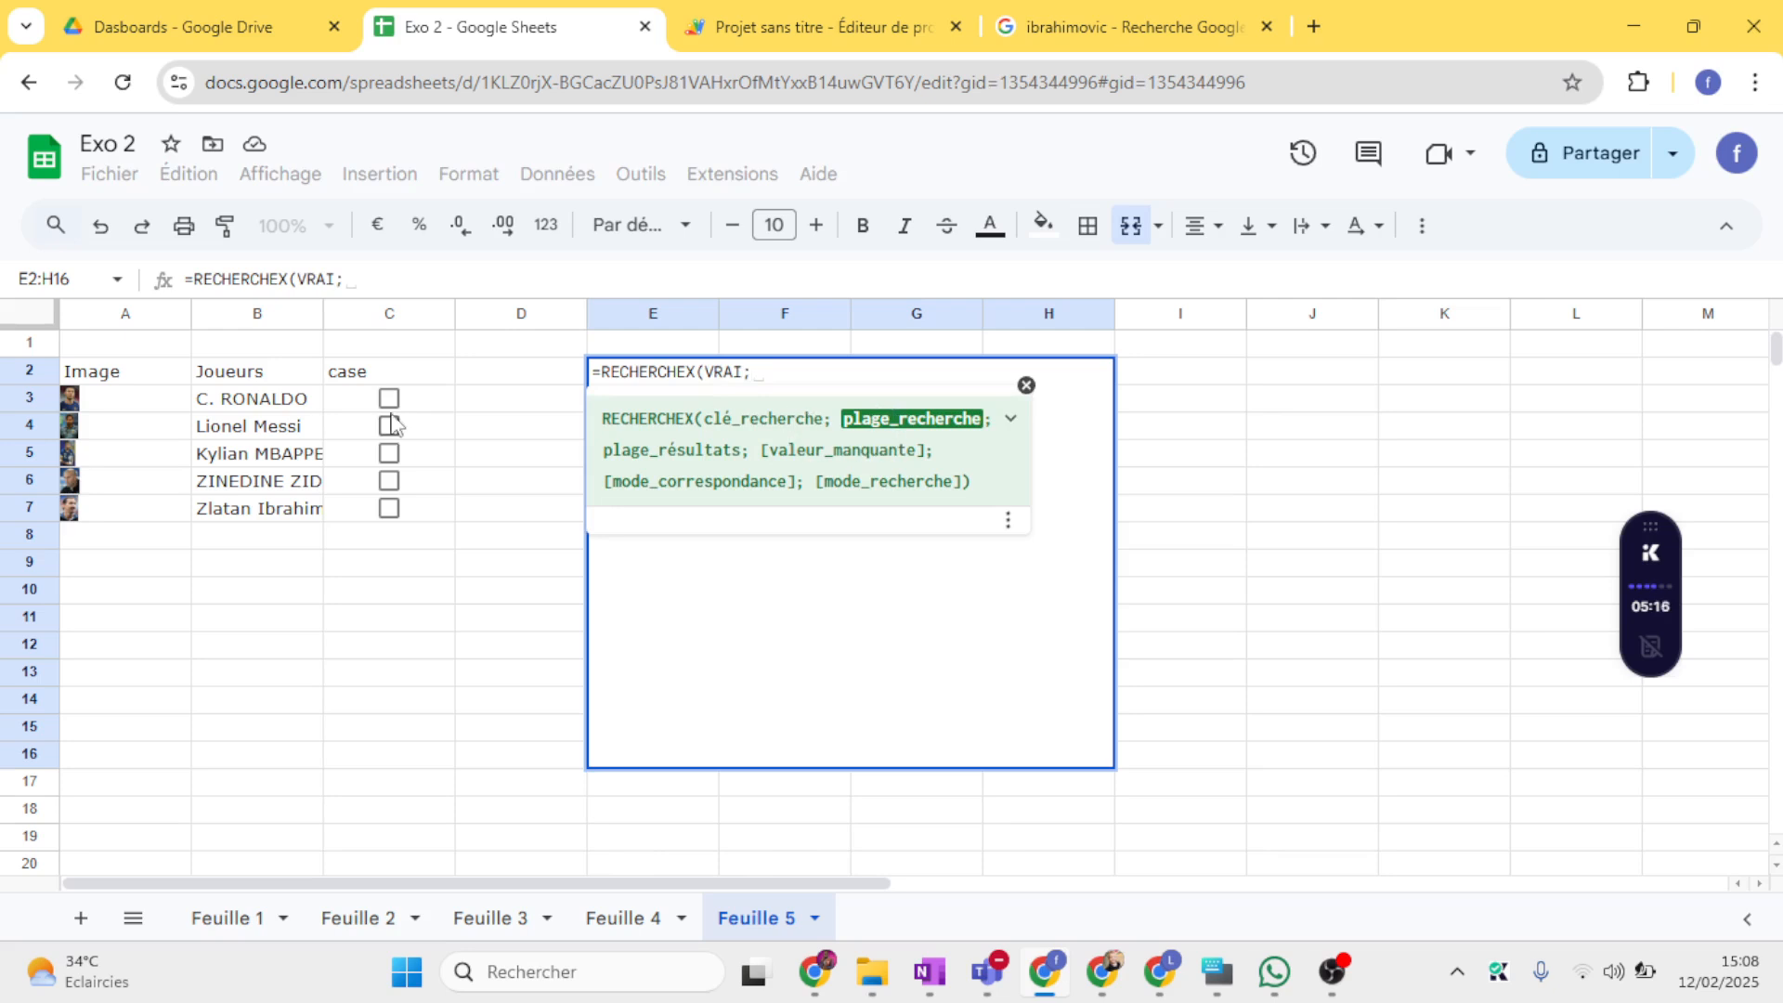
pyautogui.moveTo(429, 398); pyautogui.dragTo(423, 508)
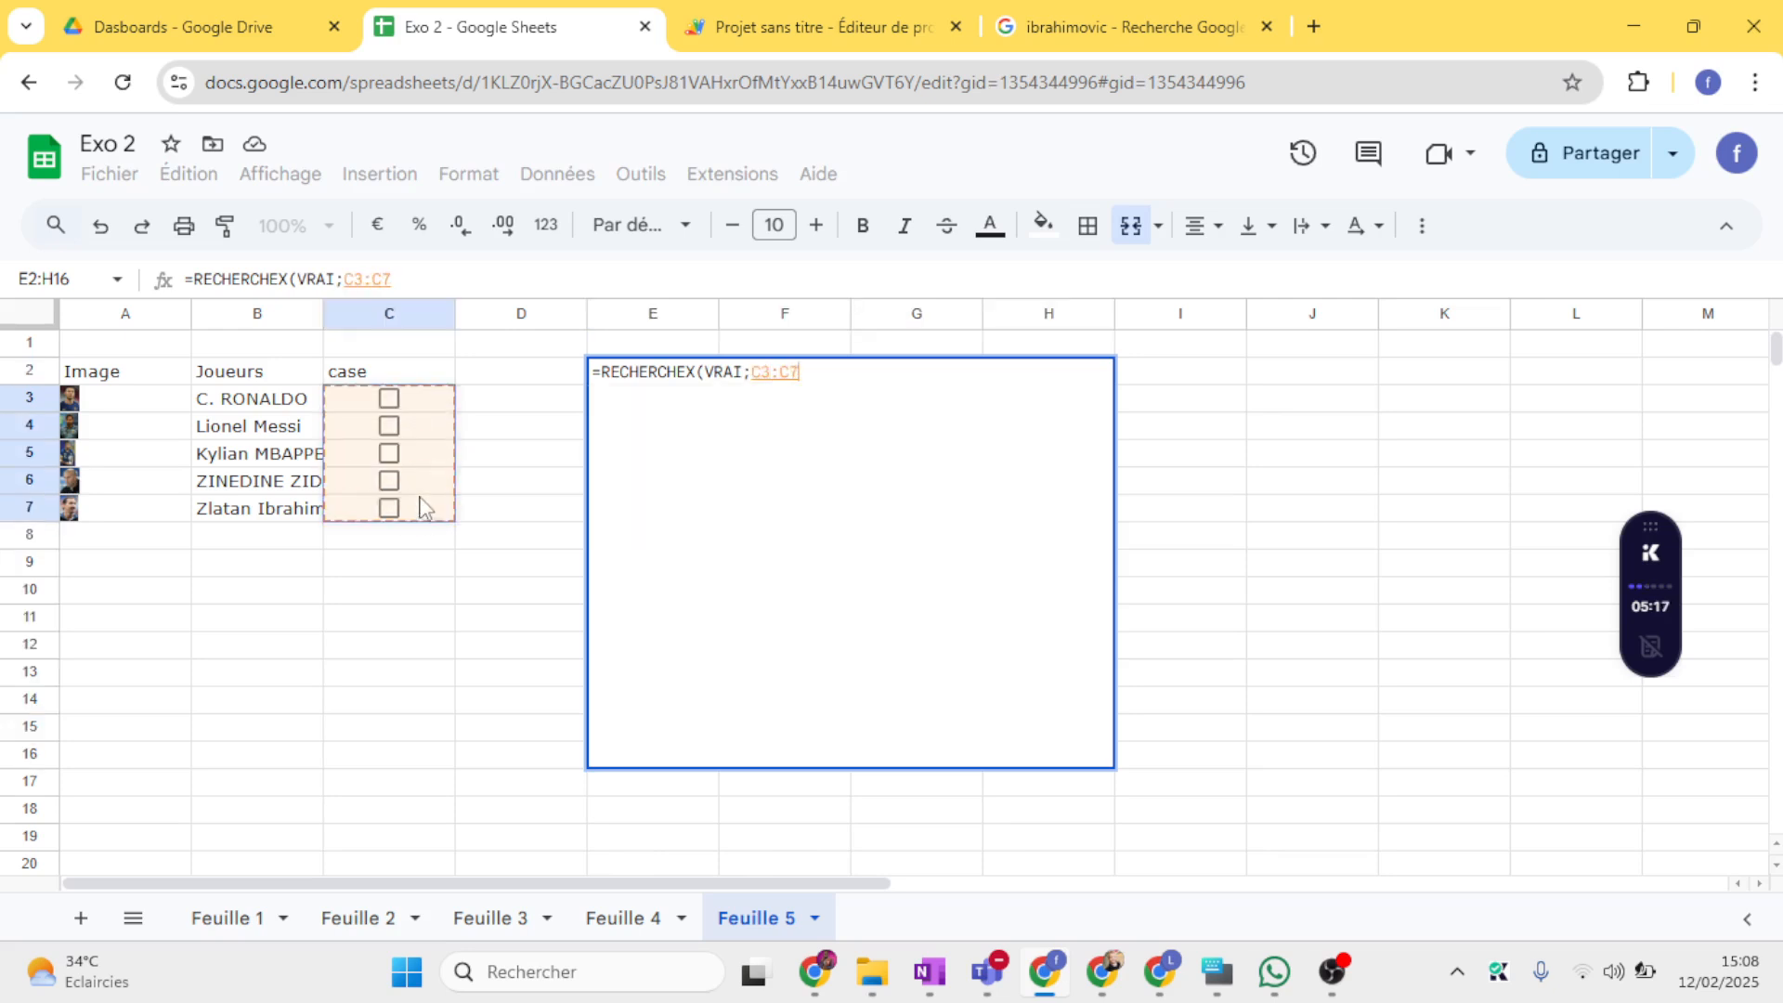
pyautogui.click(415, 277)
pyautogui.press('BackSpace')
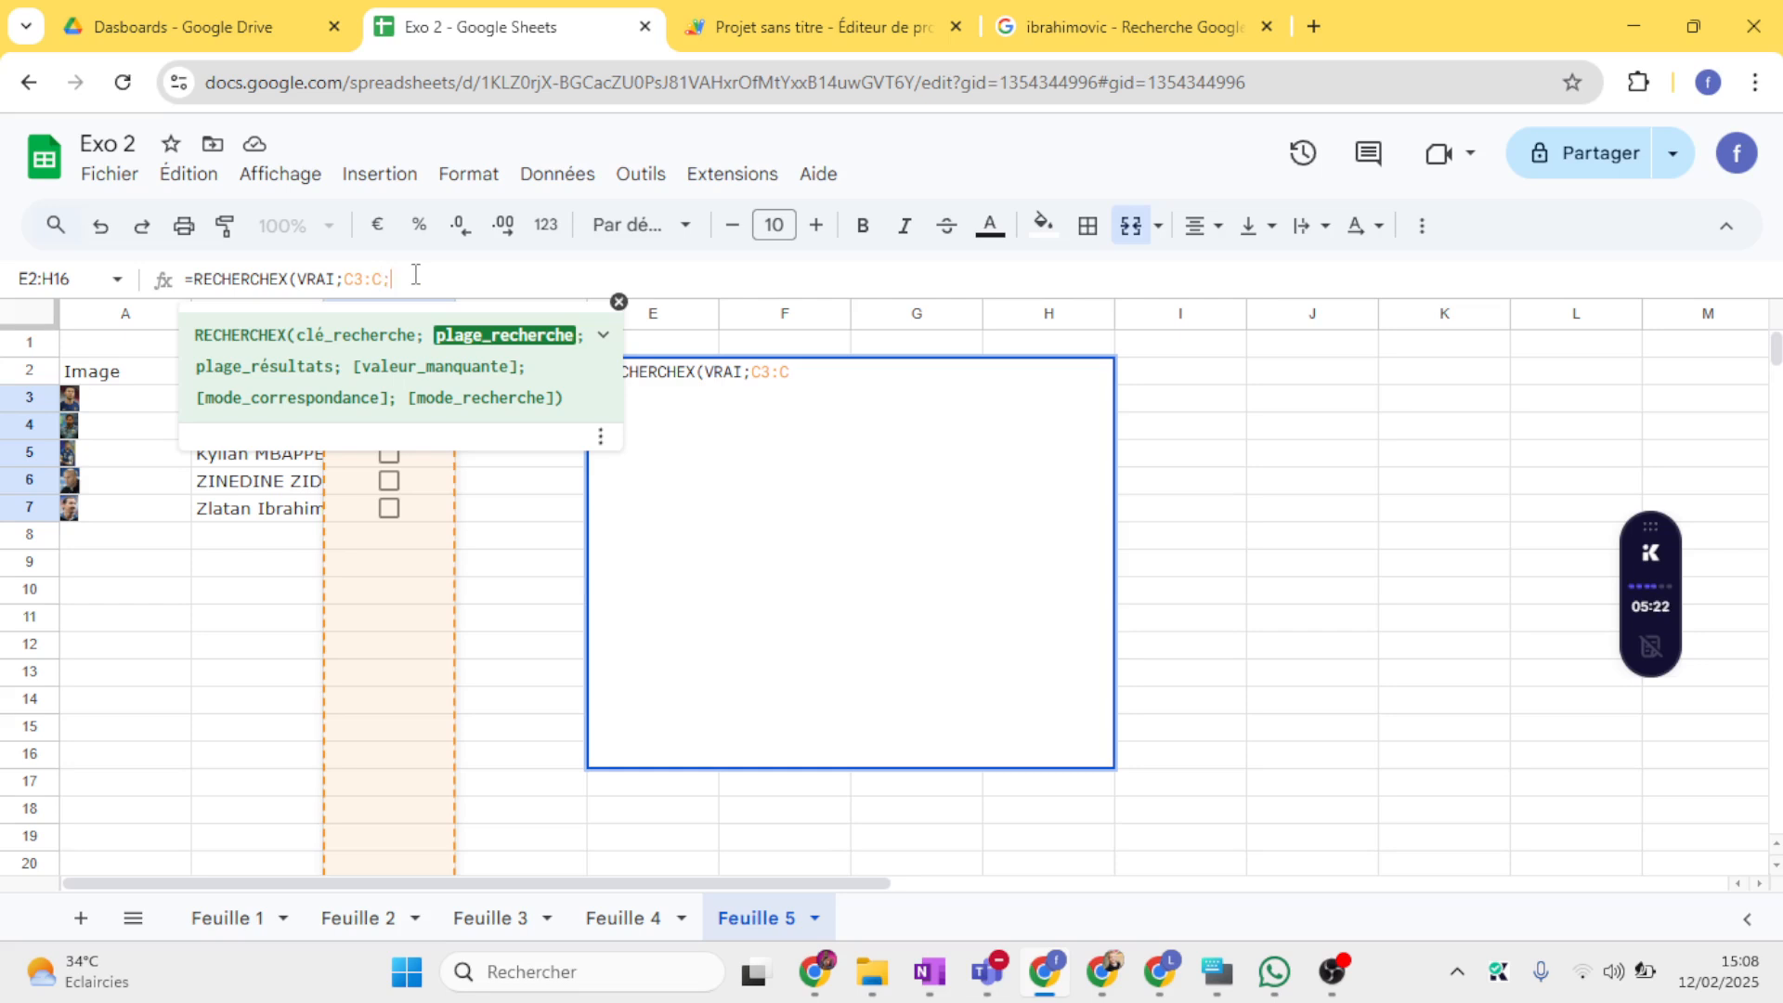
pyautogui.write(';')
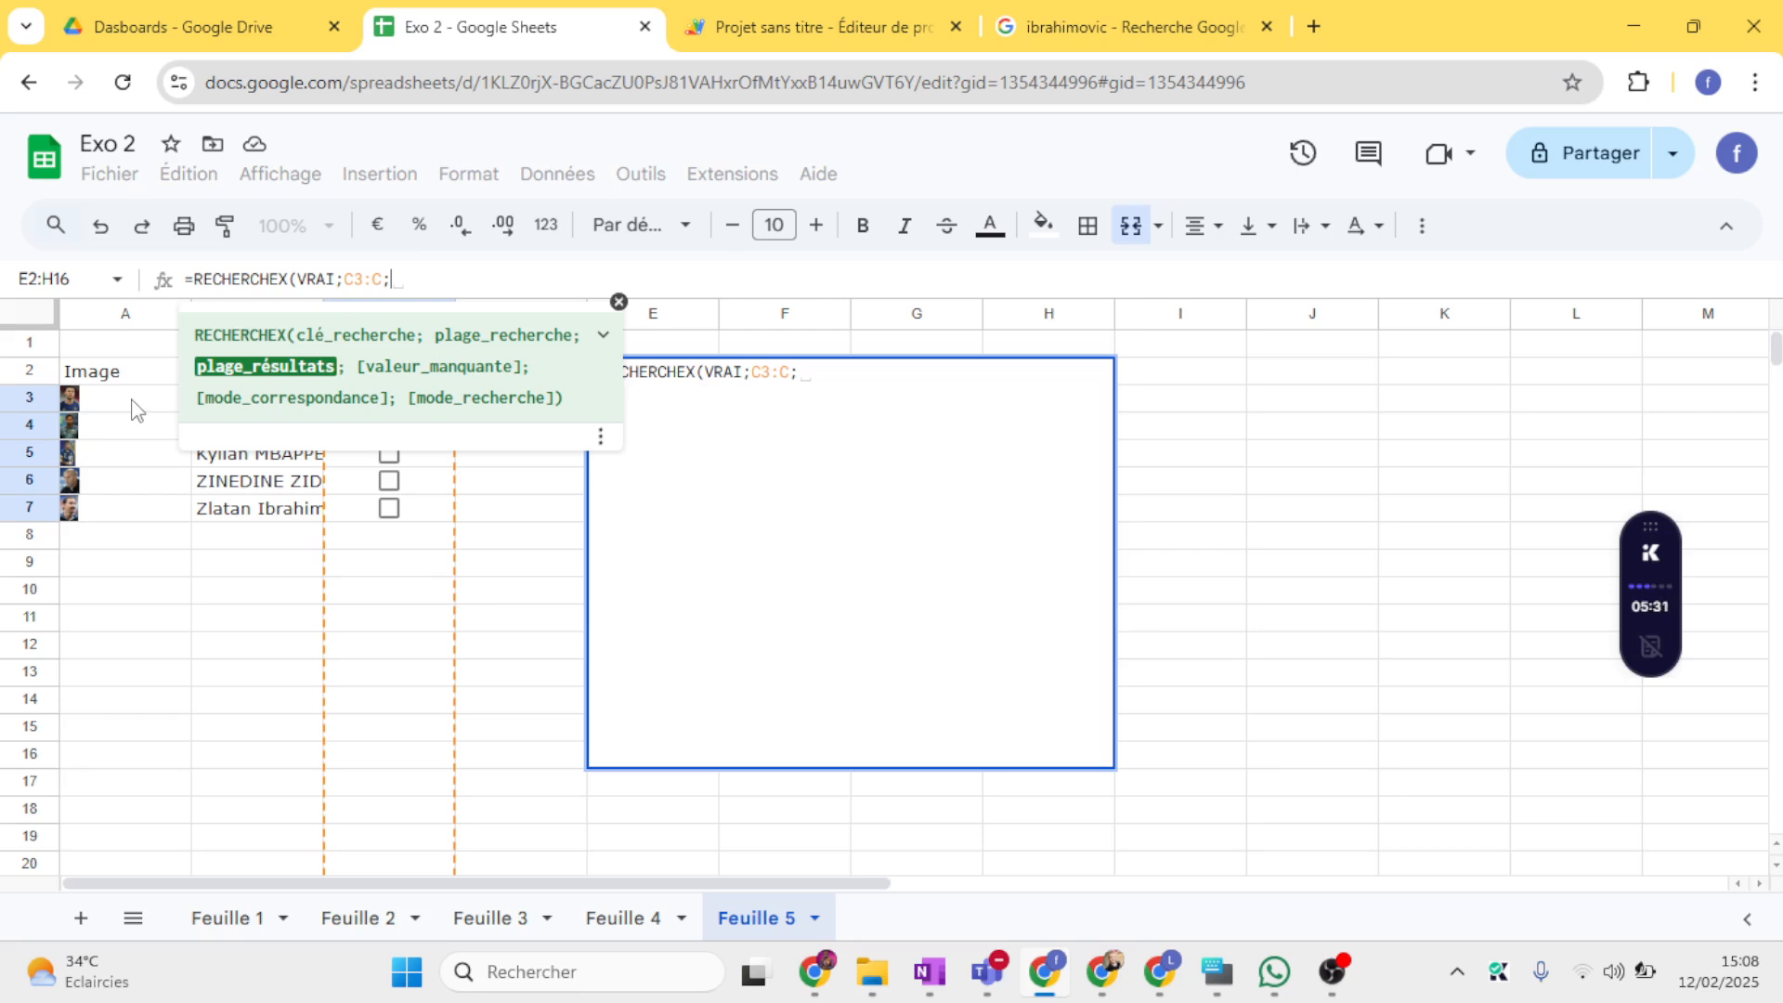
# Step: Complete the RECHERCHEX formula with A3:A as the result range and "" as the missing value
pyautogui.moveTo(134, 401); pyautogui.dragTo(147, 520)
pyautogui.press('BackSpace')
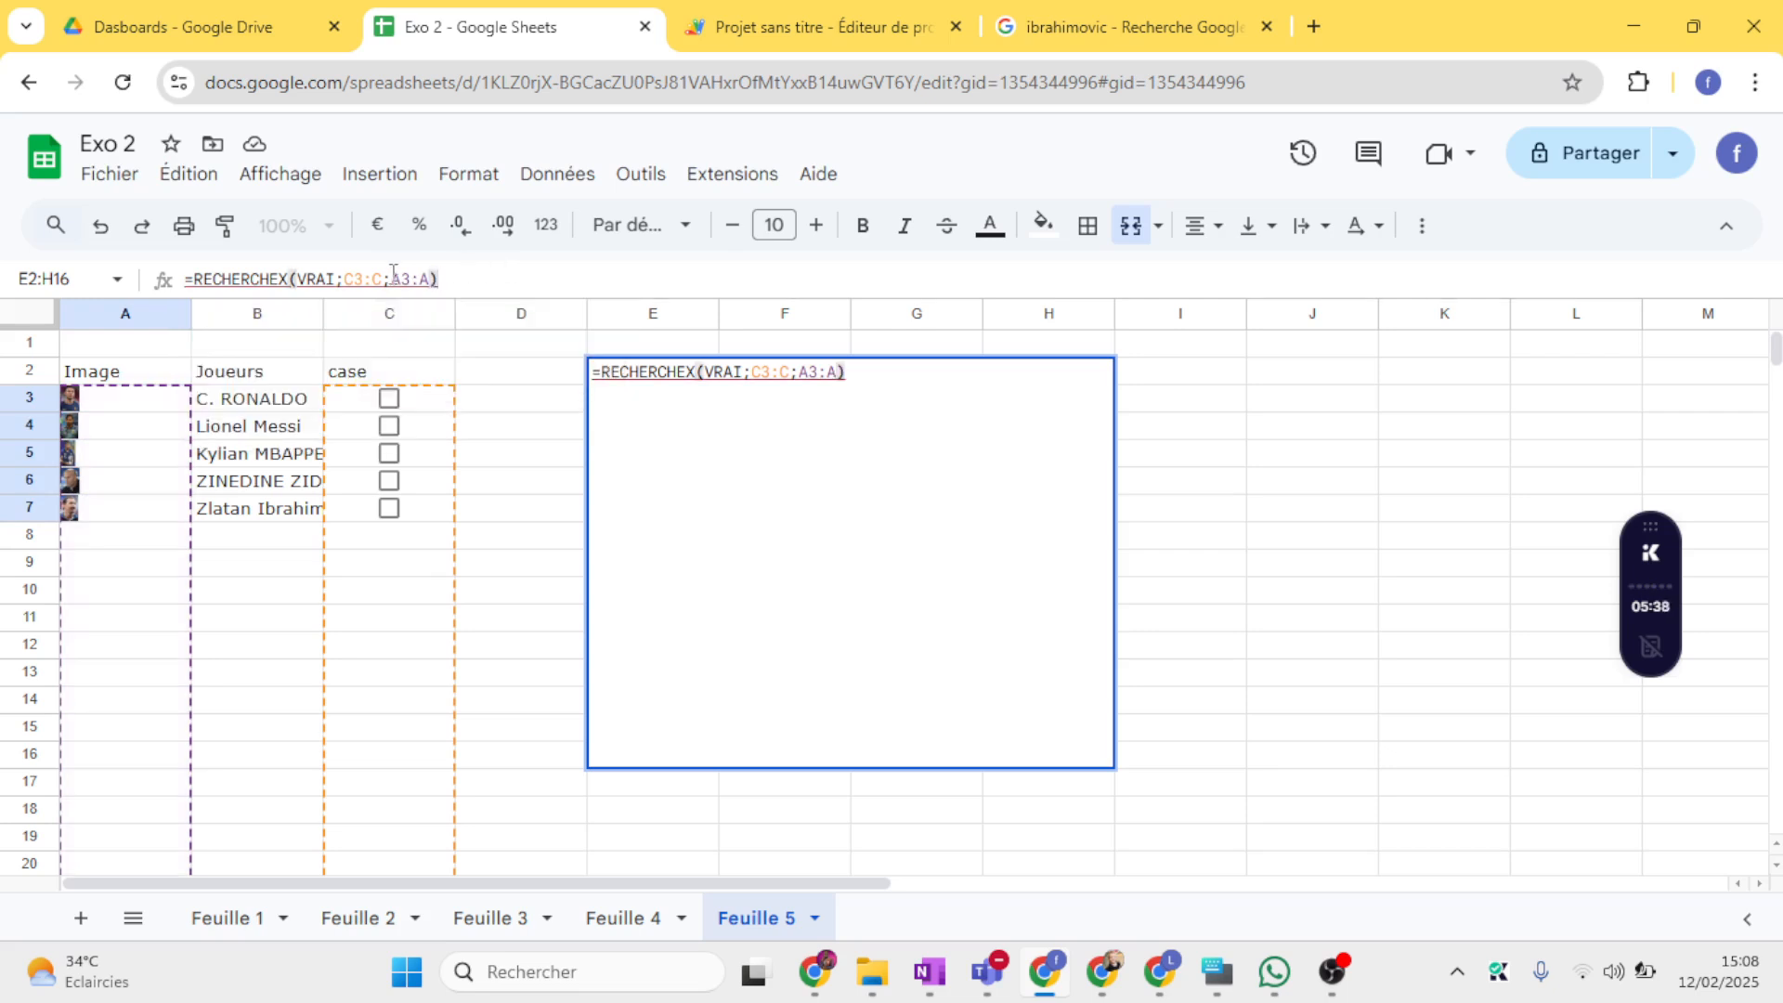
pyautogui.click(428, 277)
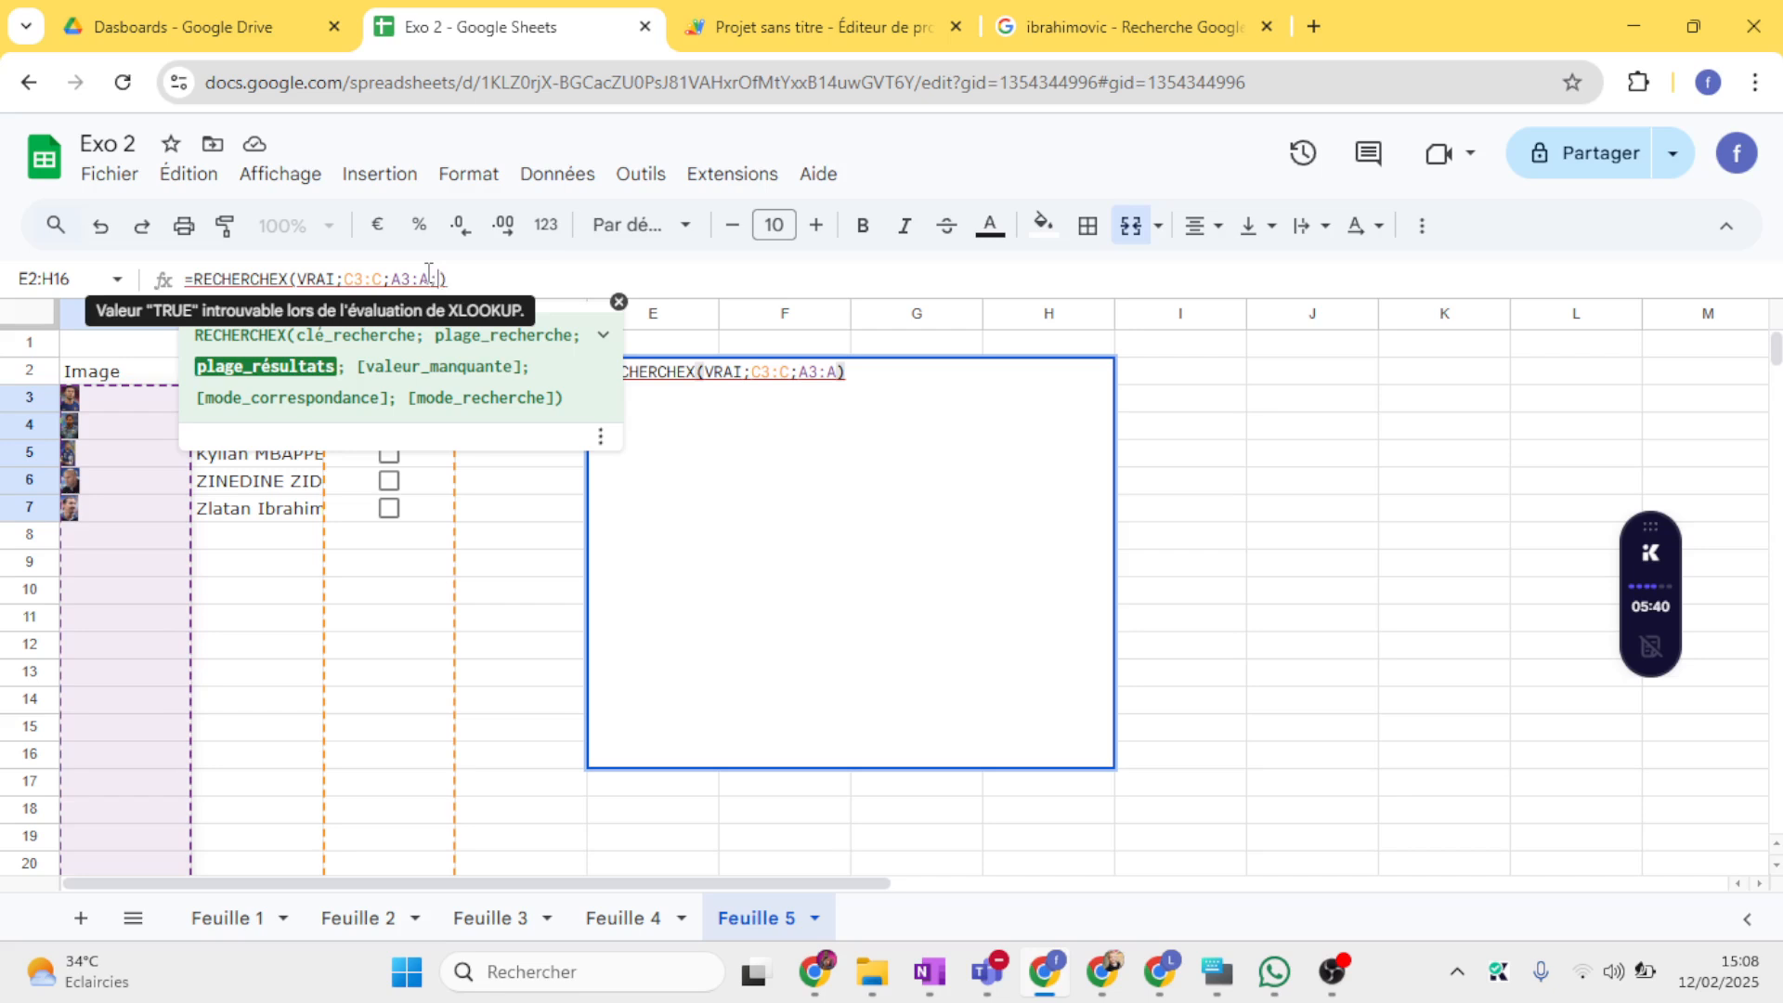
pyautogui.write(';')
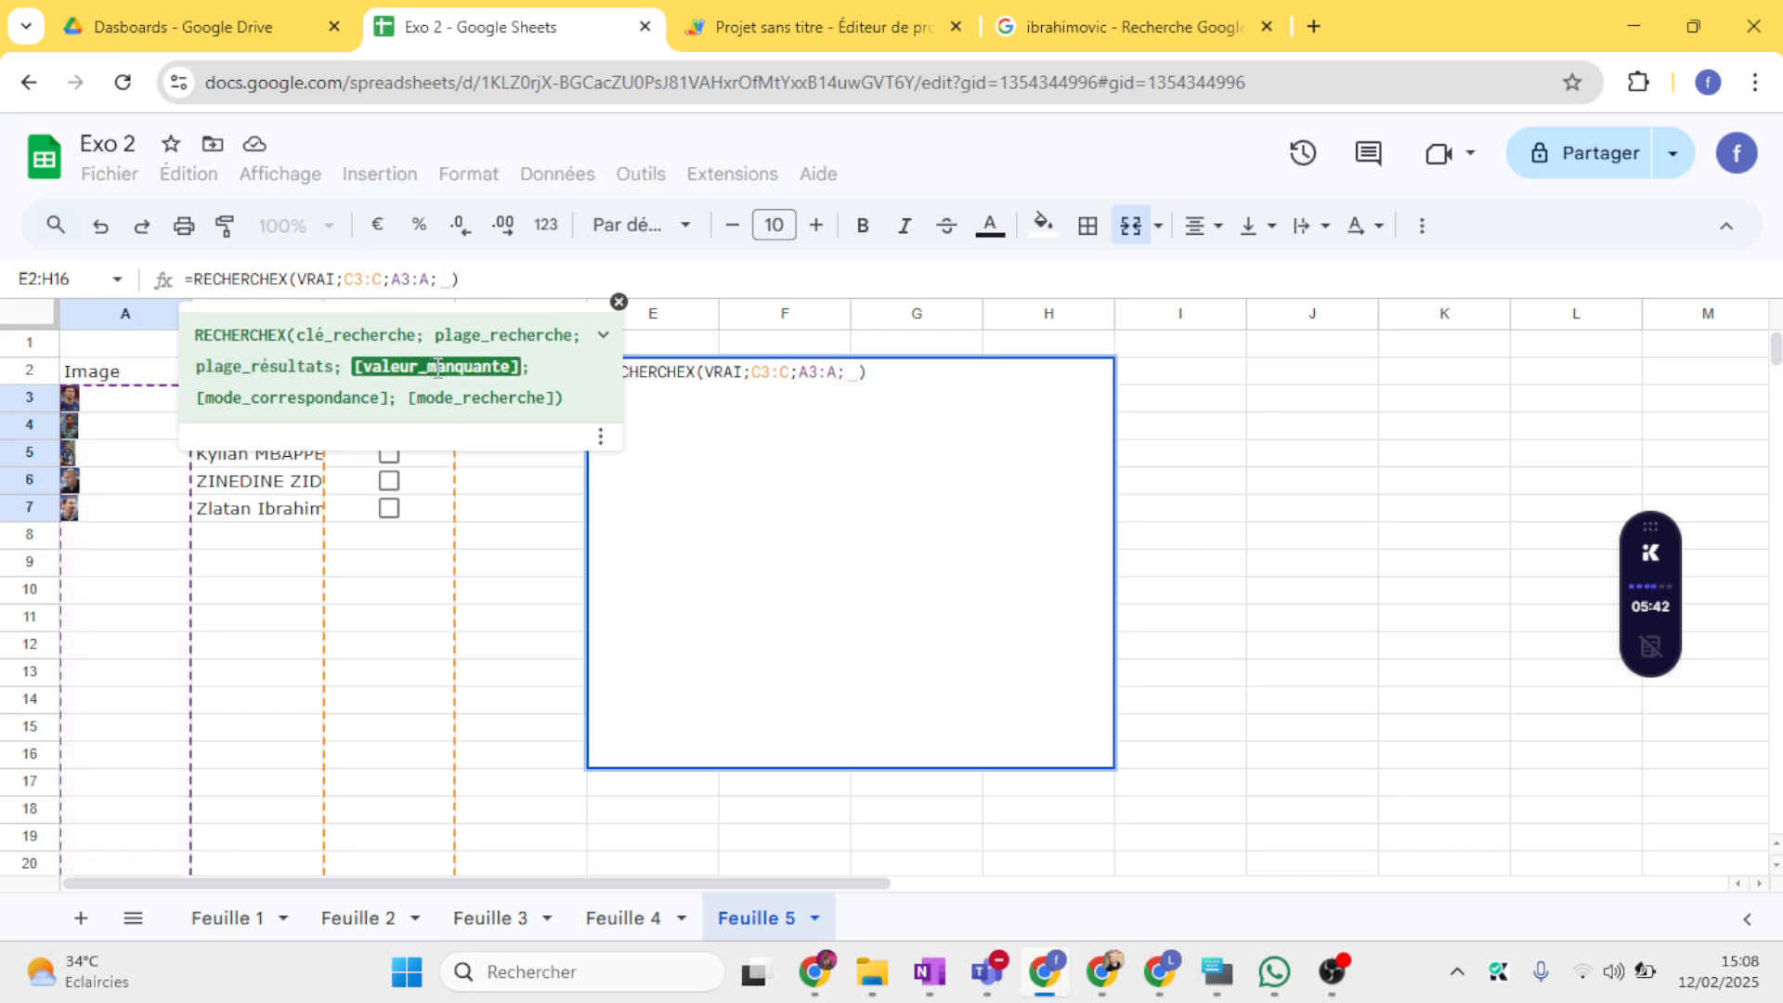
pyautogui.write('""')
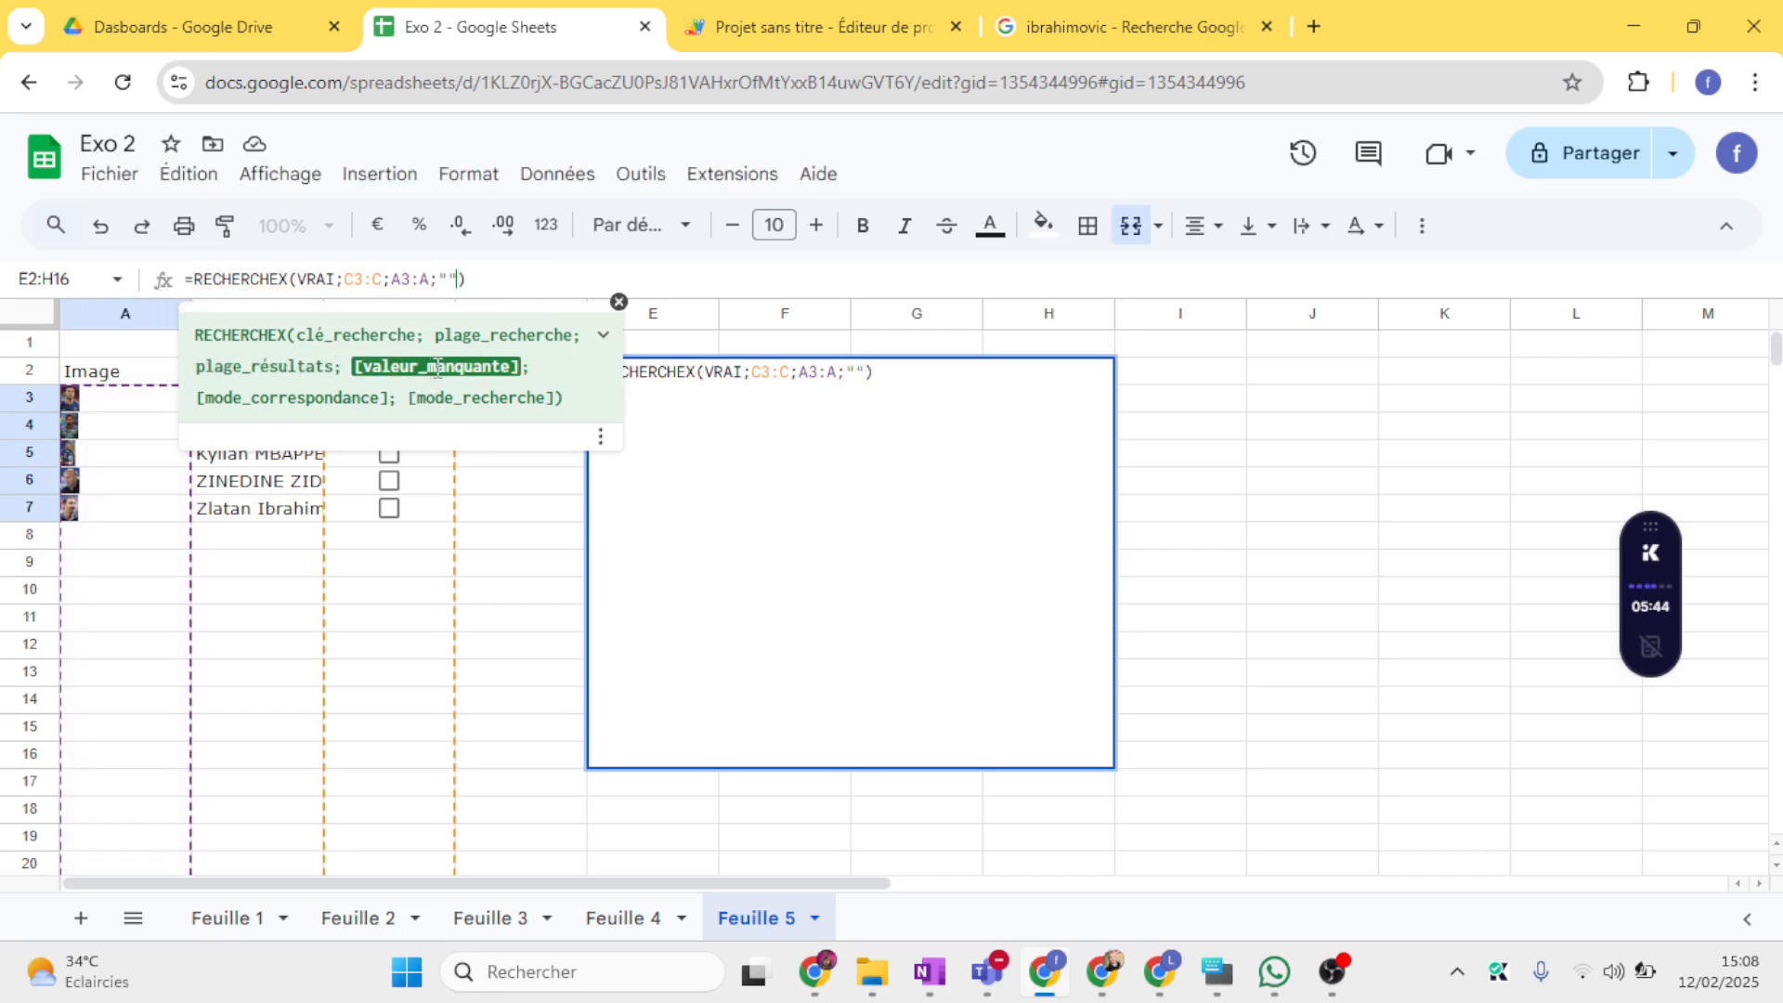
pyautogui.press('Return')
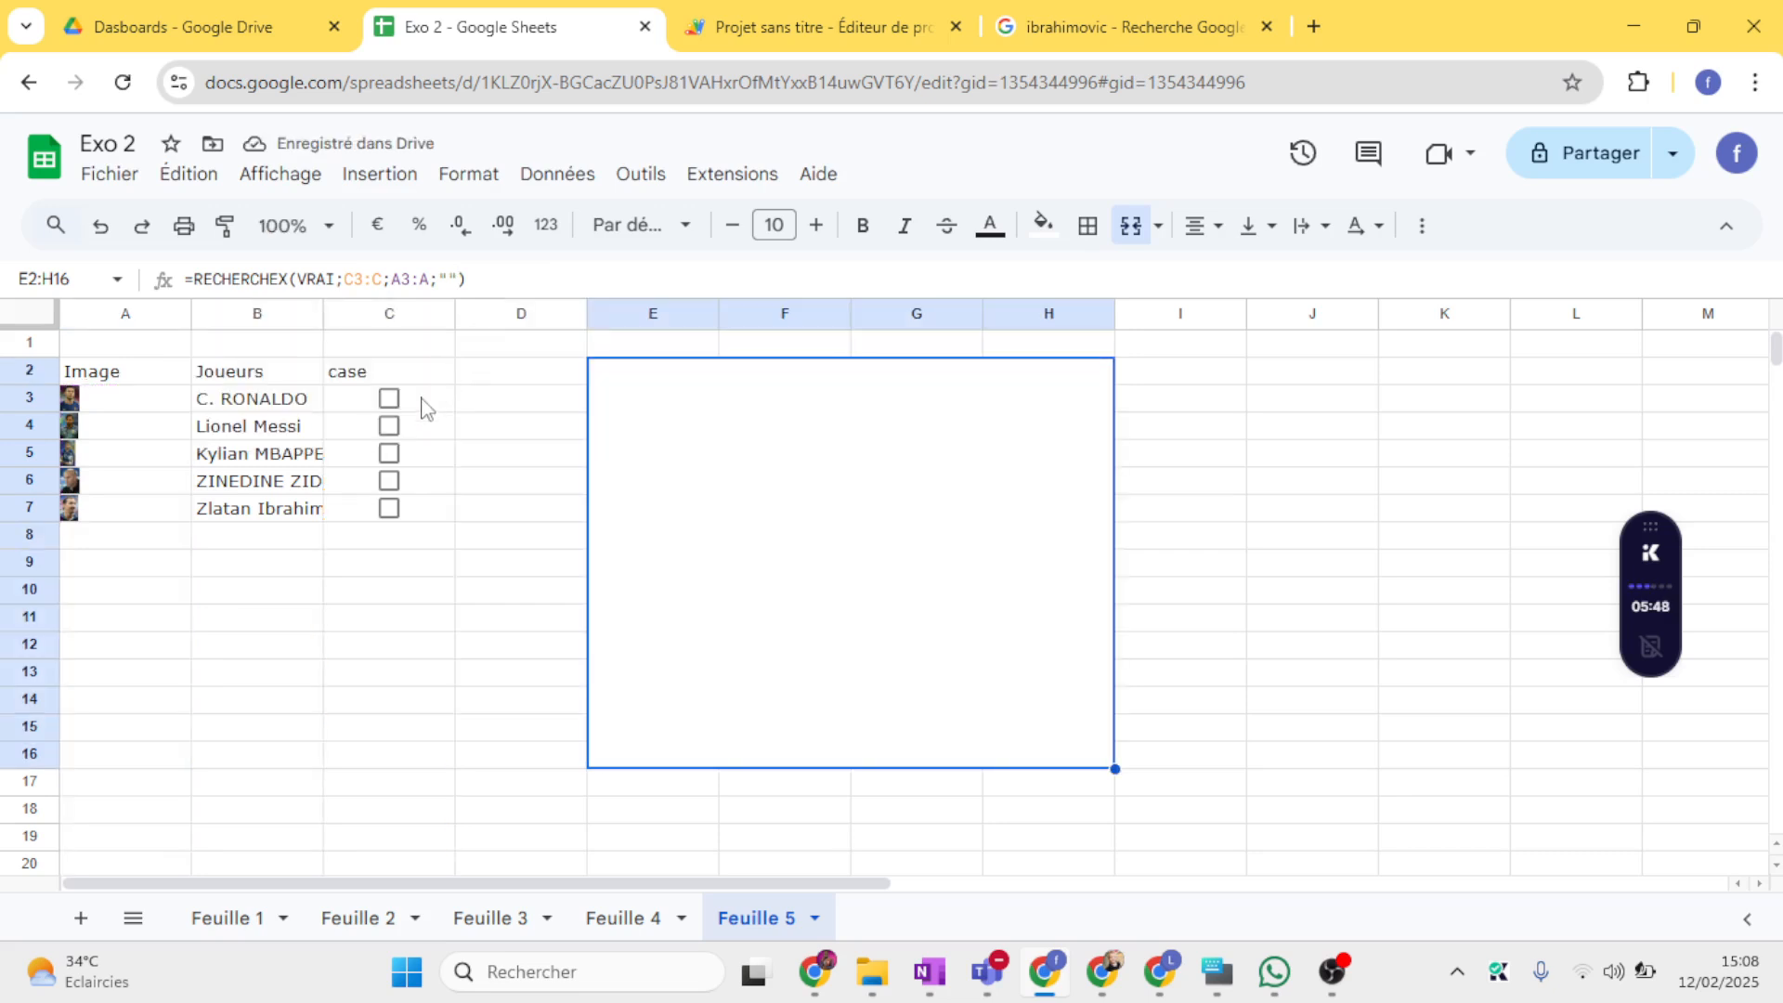
# Step: Test the image lookup by ticking and clearing the checkboxes in C3, C4 and C5 one after another
pyautogui.click(389, 403)
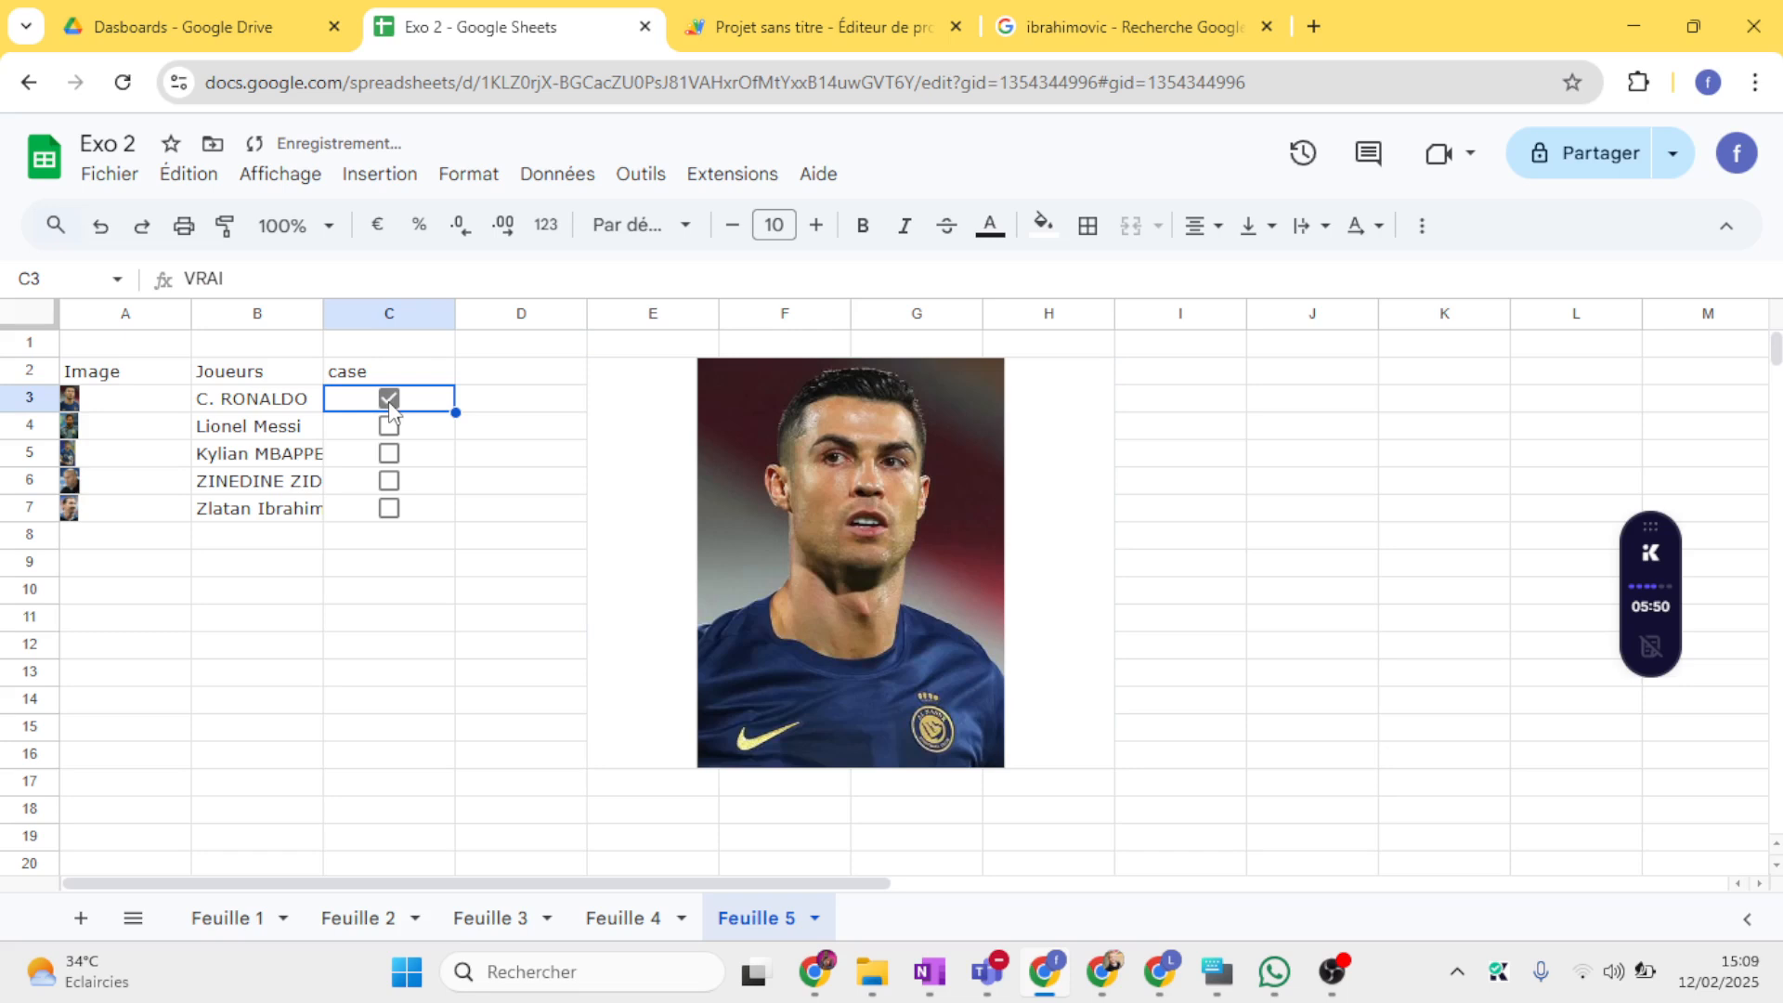
pyautogui.click(389, 407)
pyautogui.click(388, 428)
pyautogui.click(388, 431)
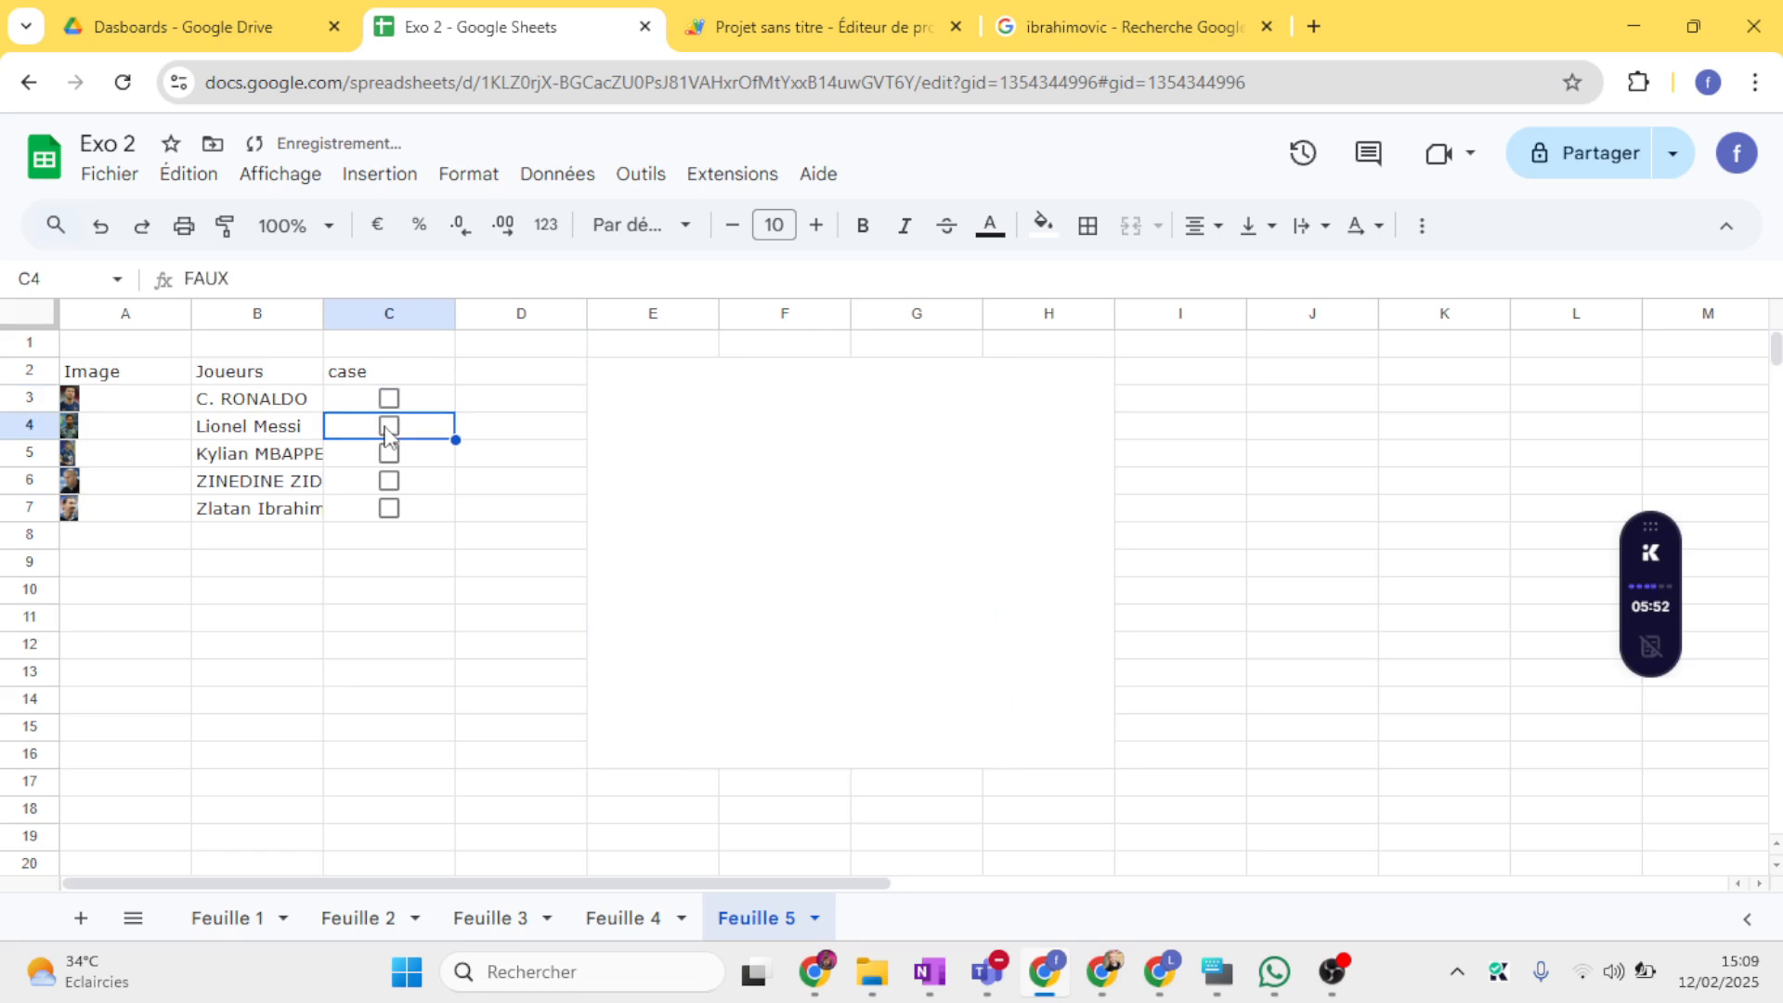
pyautogui.click(388, 451)
pyautogui.click(388, 453)
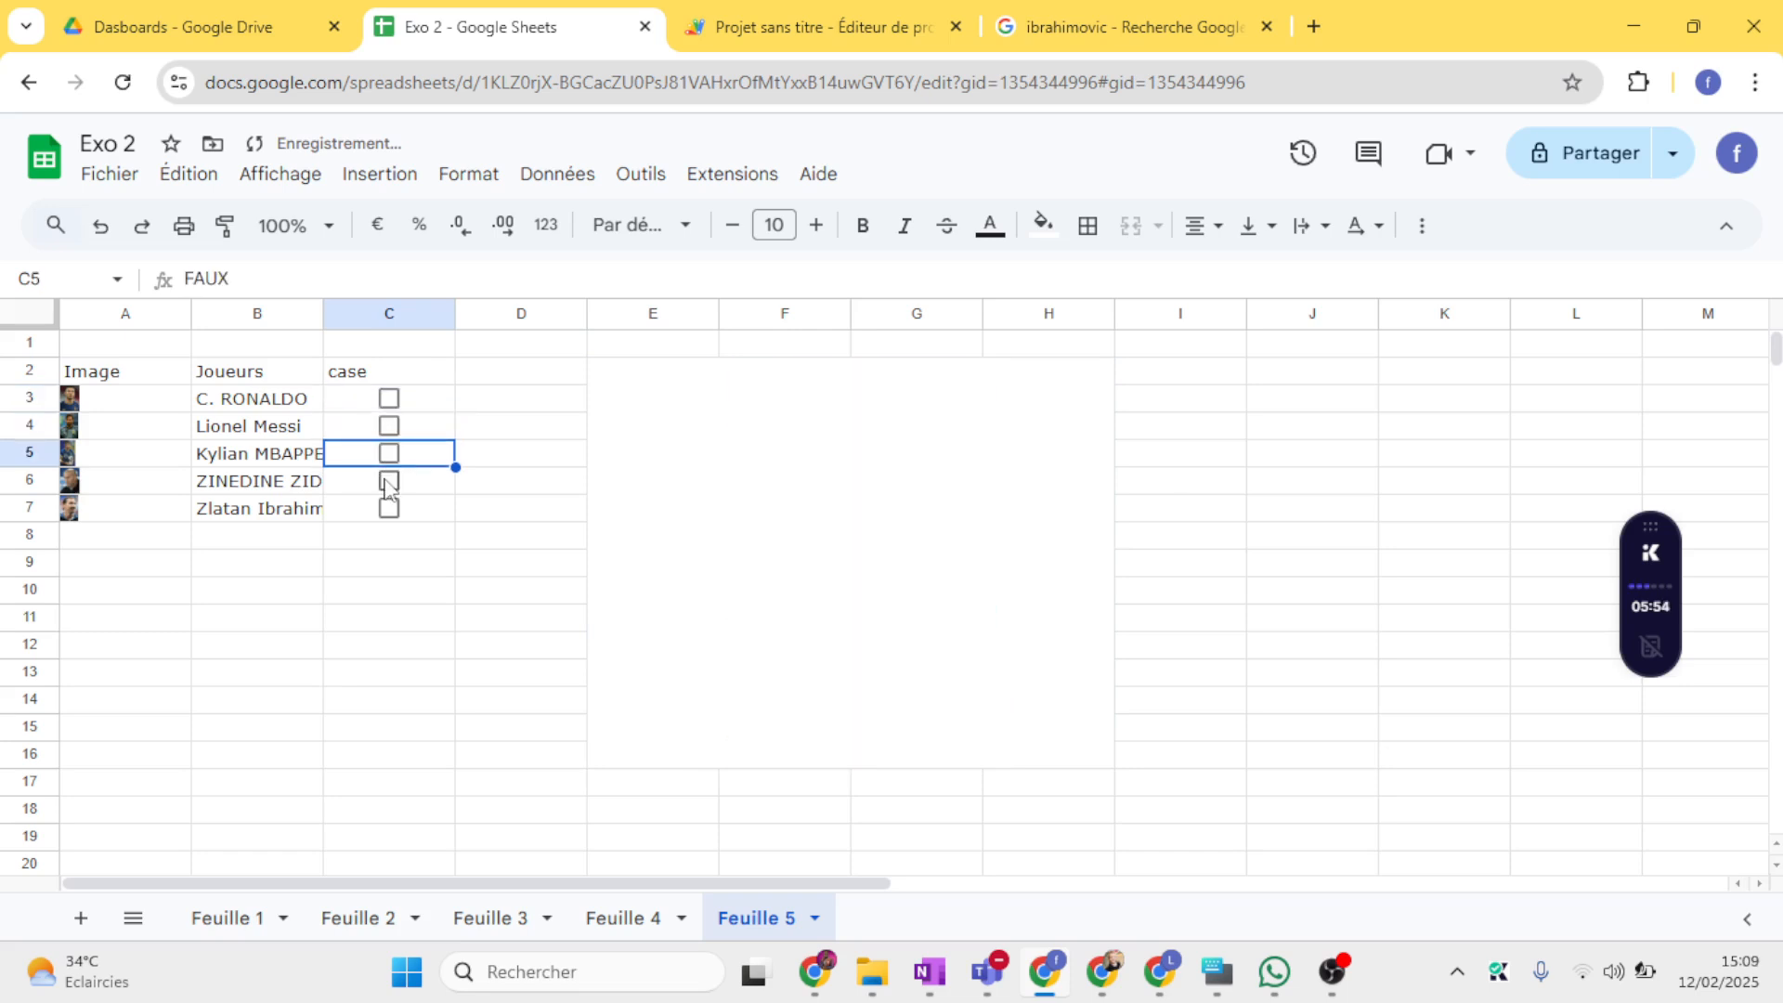
# Step: Test the lookup with C3 and C4 ticked together, clearing C3 first and C4 second
pyautogui.click(389, 399)
pyautogui.click(390, 429)
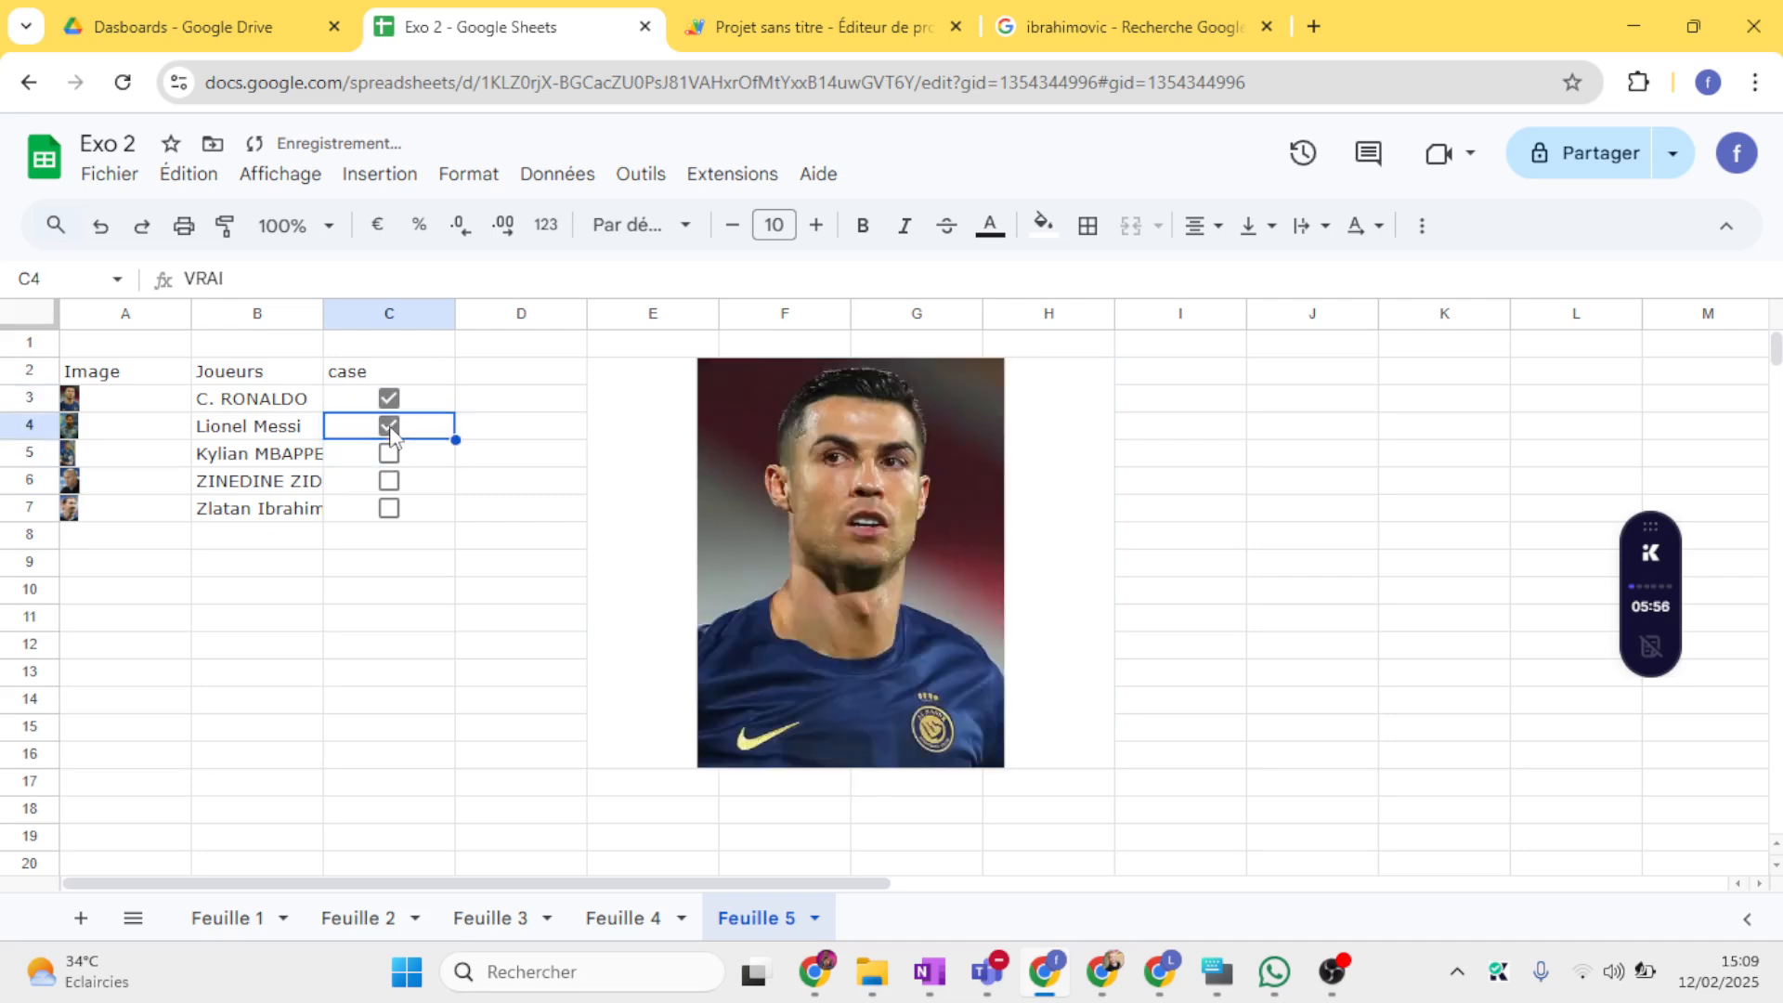
pyautogui.click(389, 399)
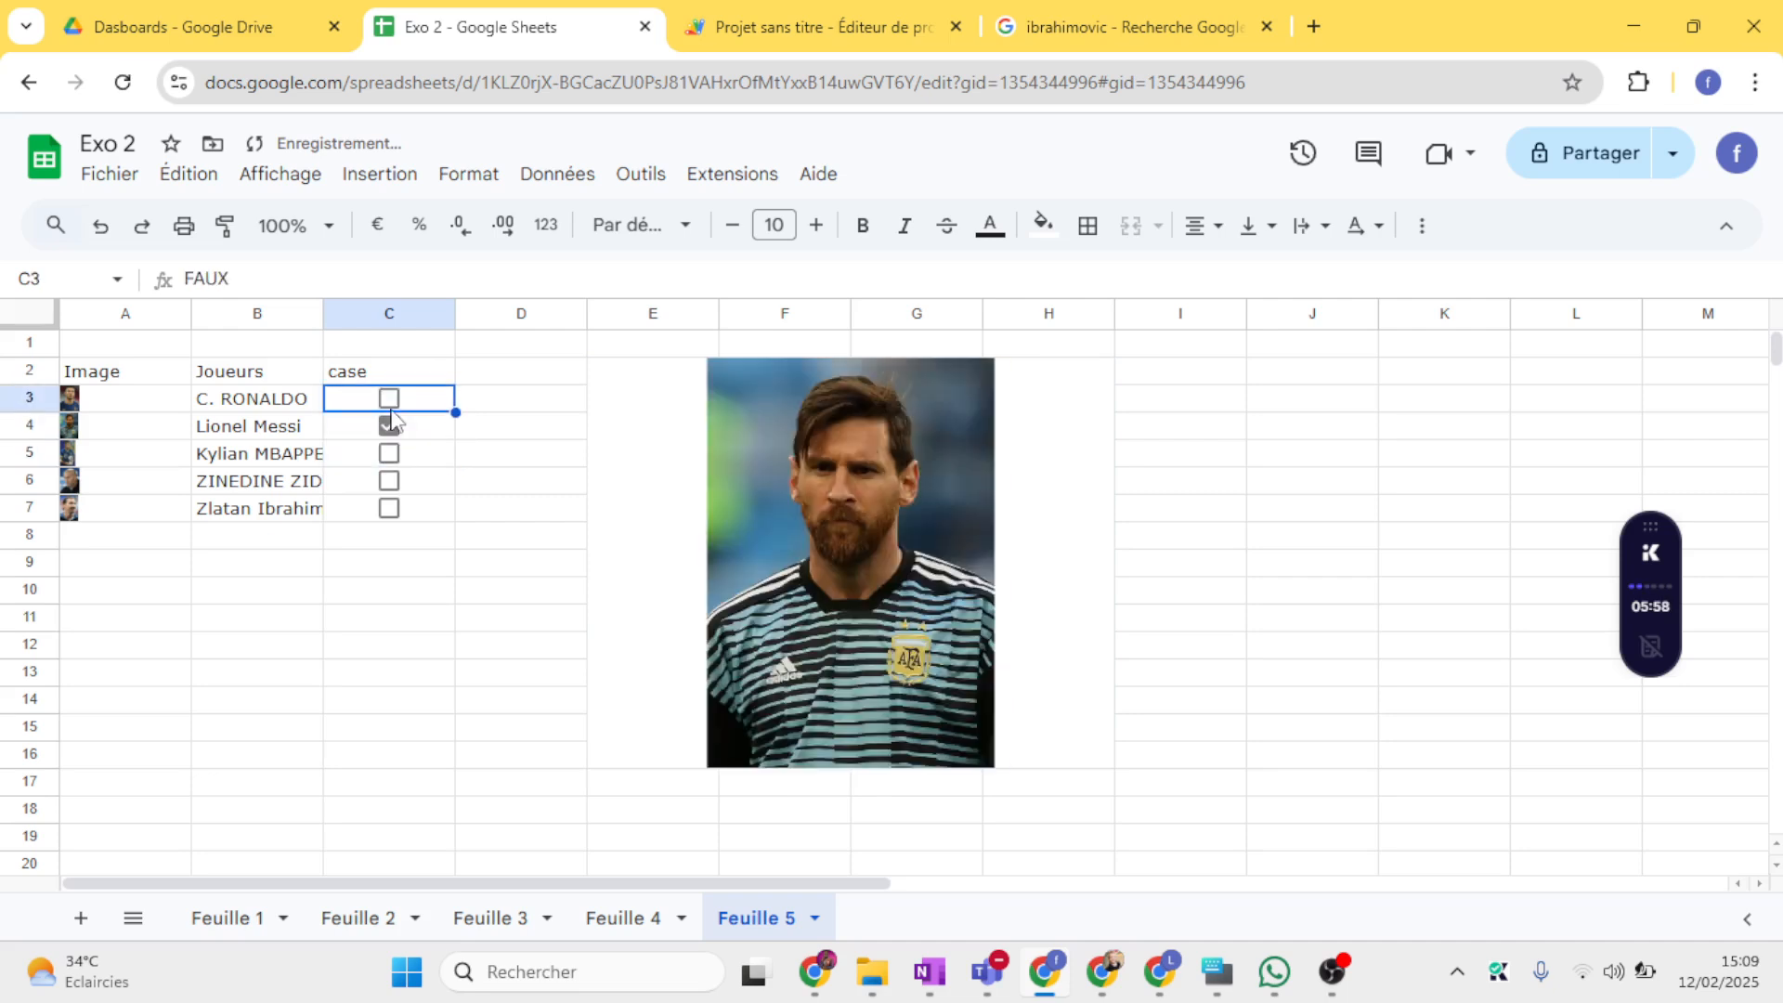
pyautogui.click(389, 425)
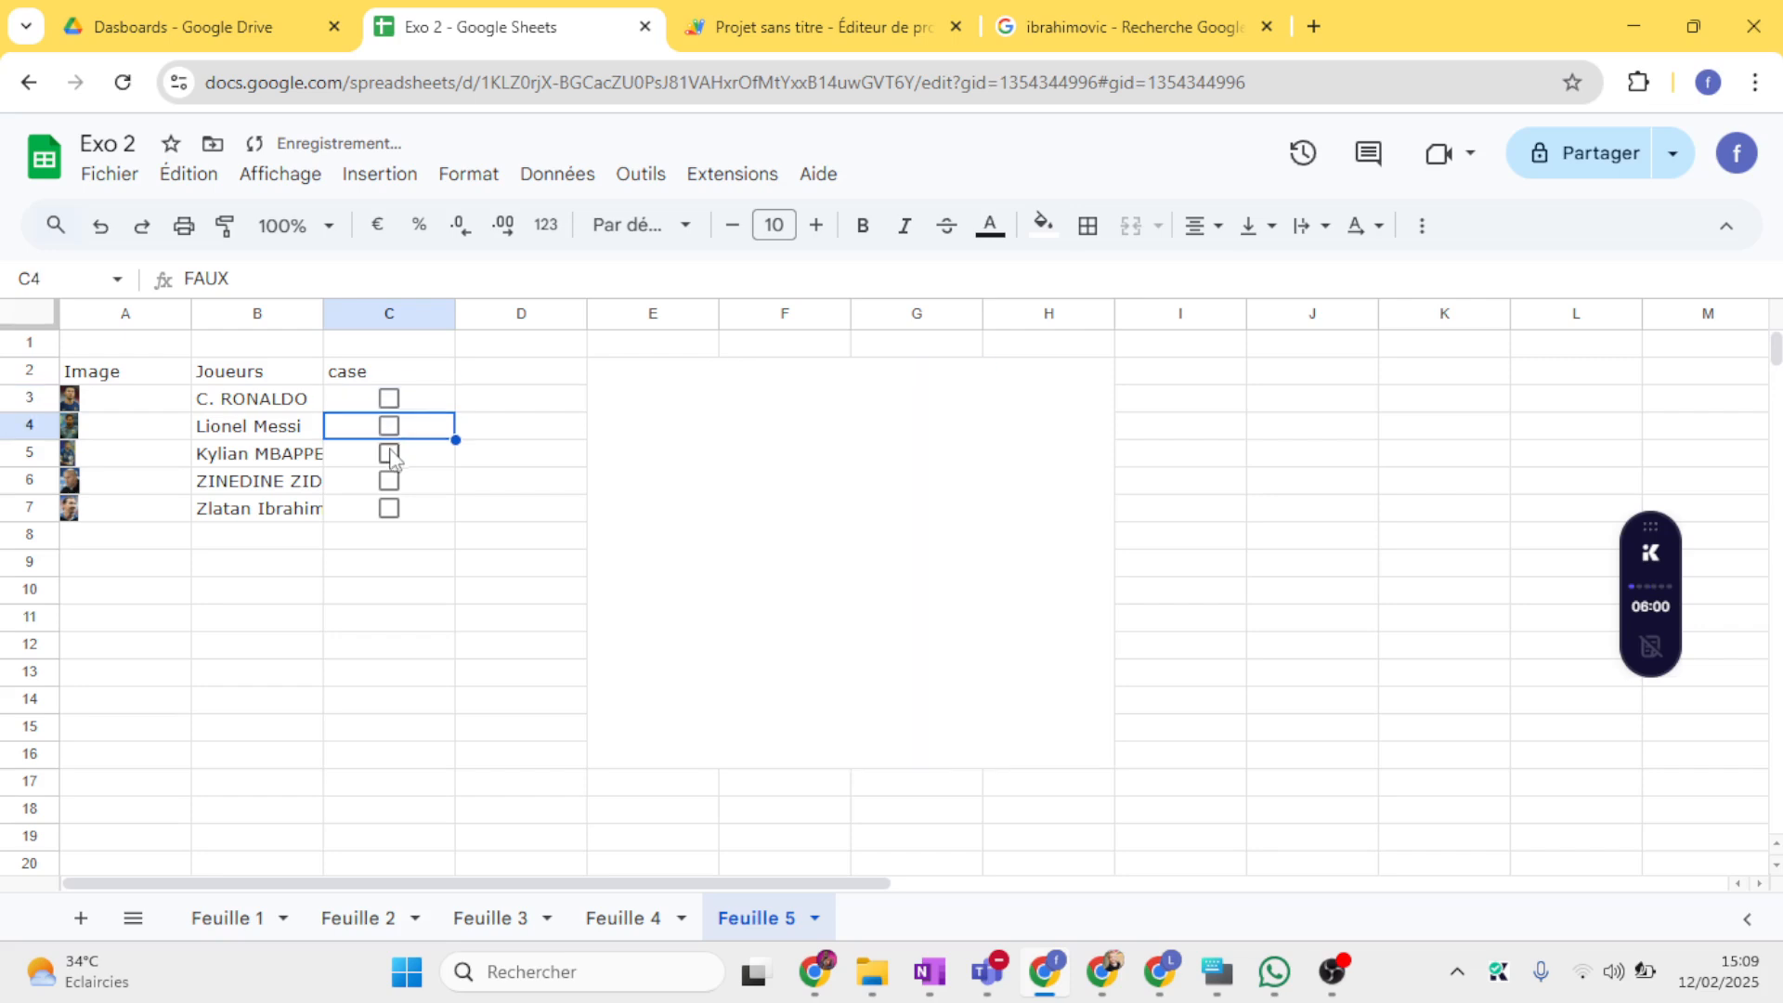
# Step: Tick the checkboxes in C5 and C6, and clear C5 so only C6 stays ticked
pyautogui.click(388, 453)
pyautogui.click(388, 480)
pyautogui.click(388, 453)
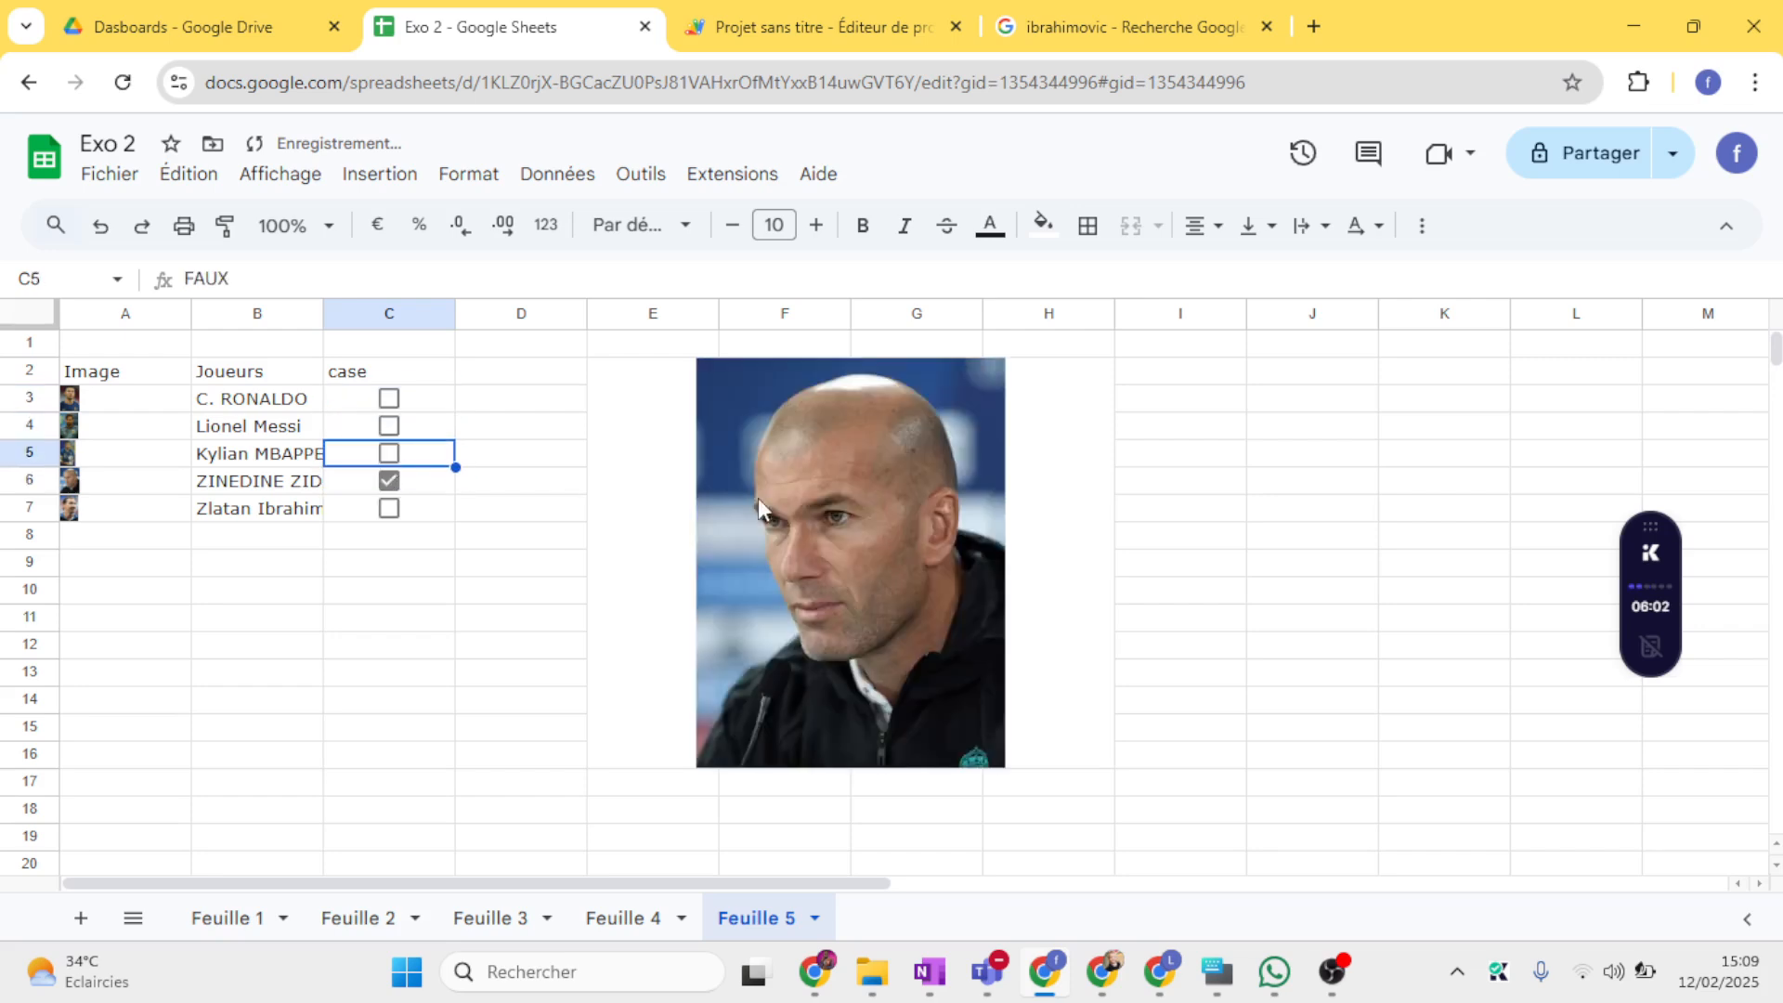
# Step: Merge the range E18:H18 below the picture into one cell and centre its content horizontally
pyautogui.click(743, 814)
pyautogui.moveTo(691, 817); pyautogui.dragTo(1035, 822)
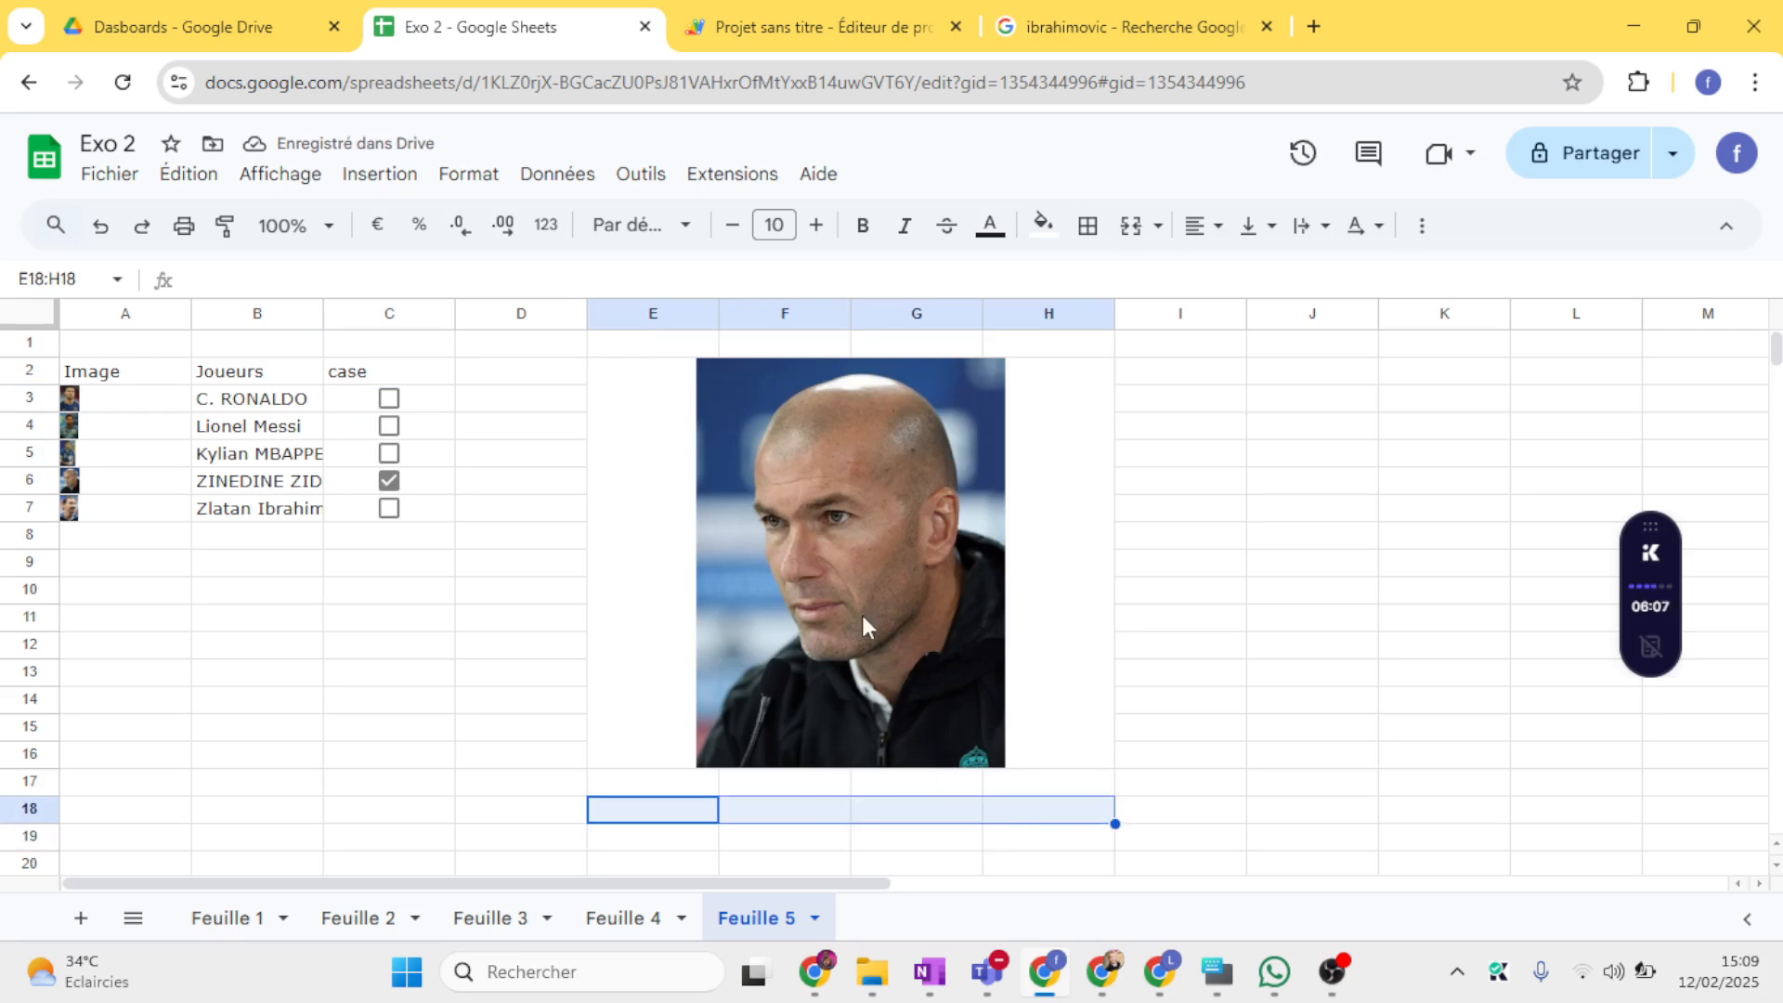
pyautogui.click(1130, 226)
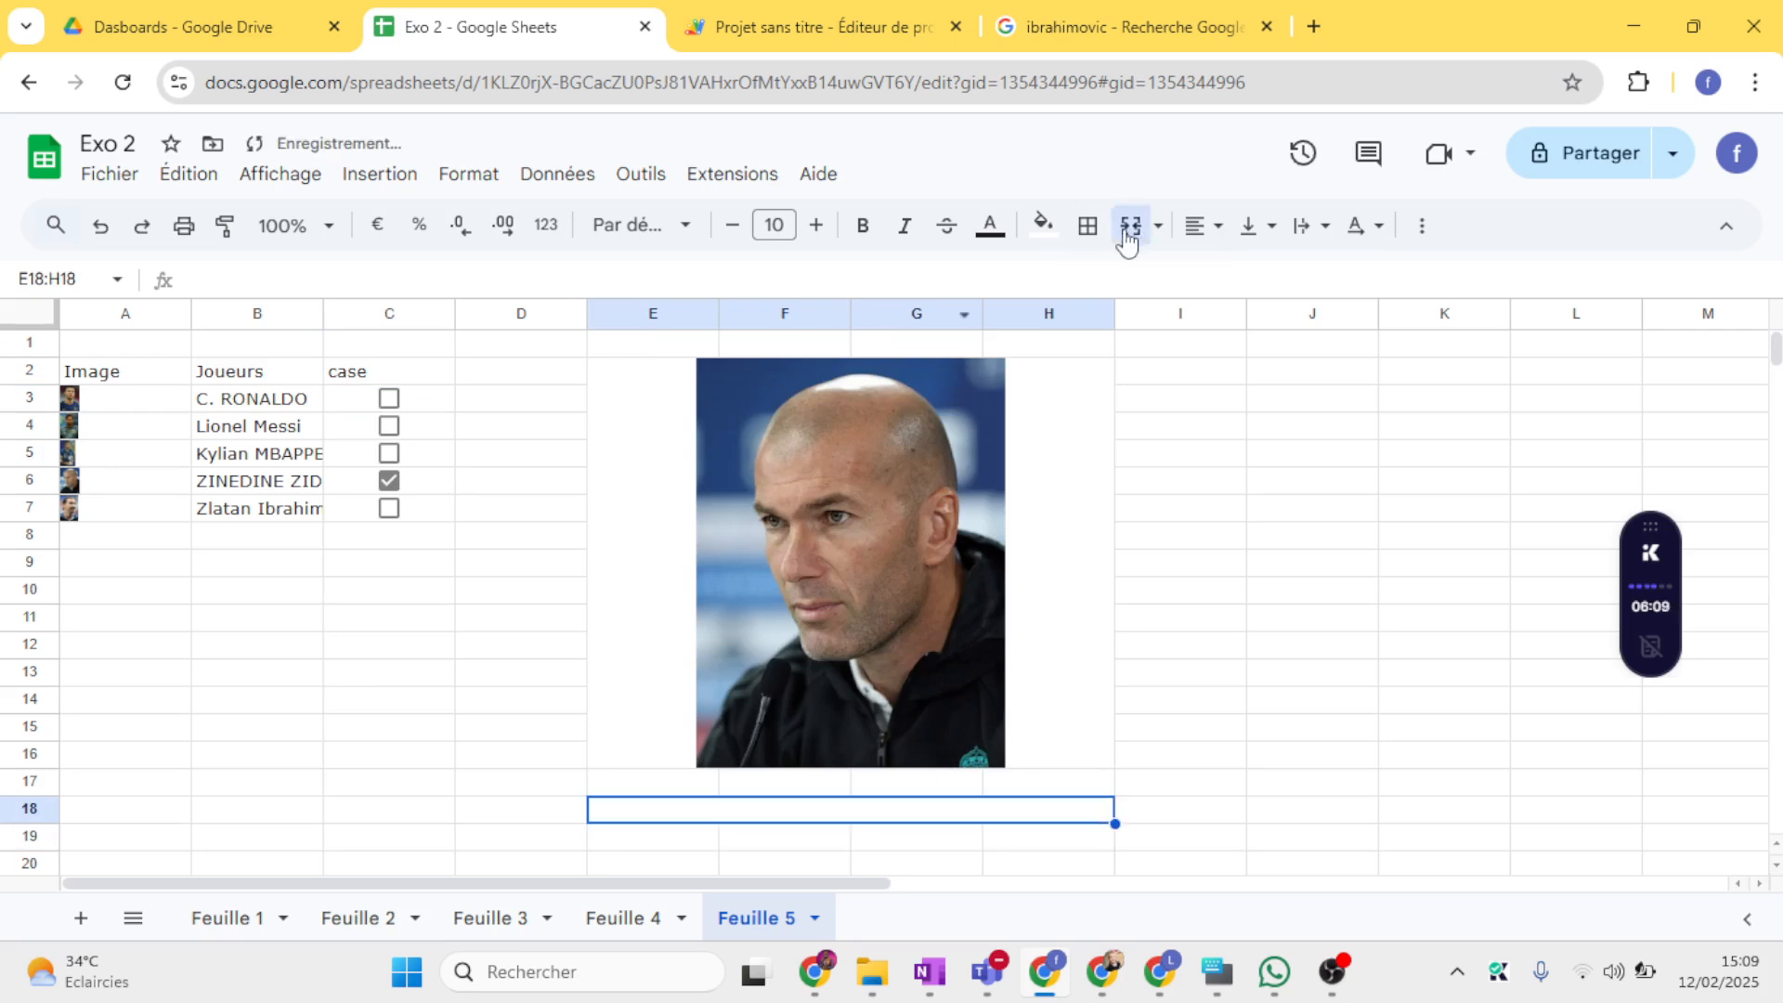
pyautogui.click(1198, 226)
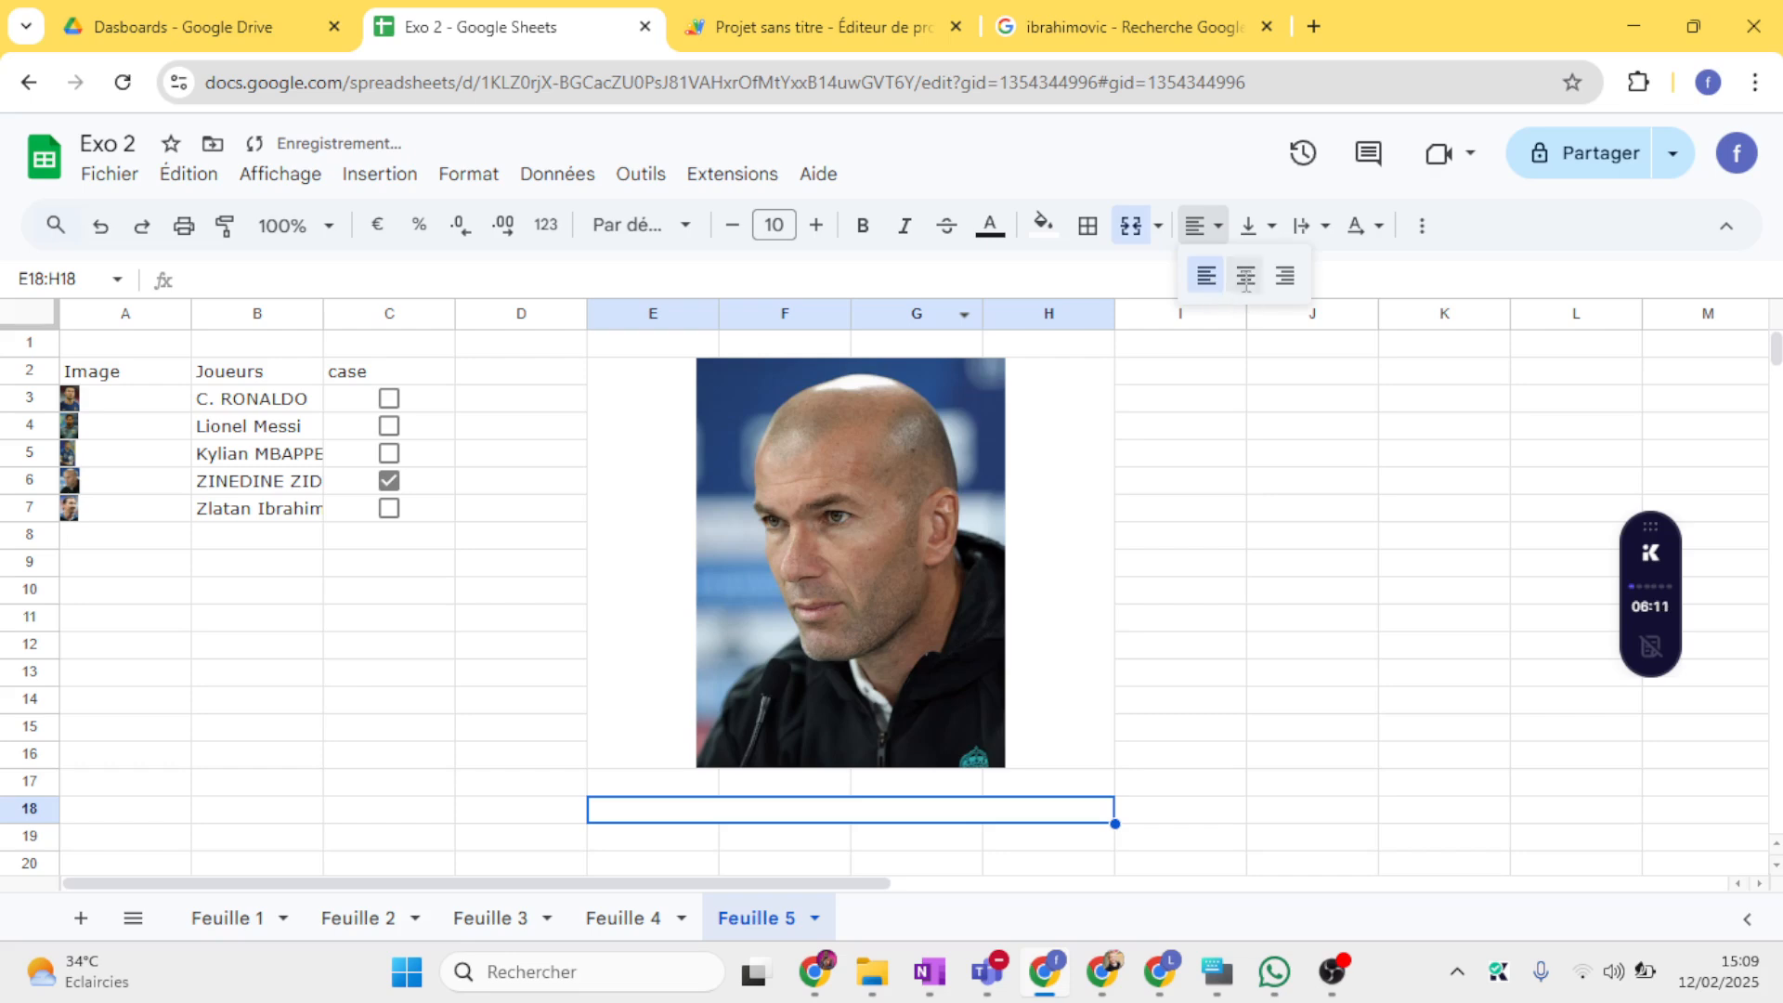
pyautogui.click(1245, 277)
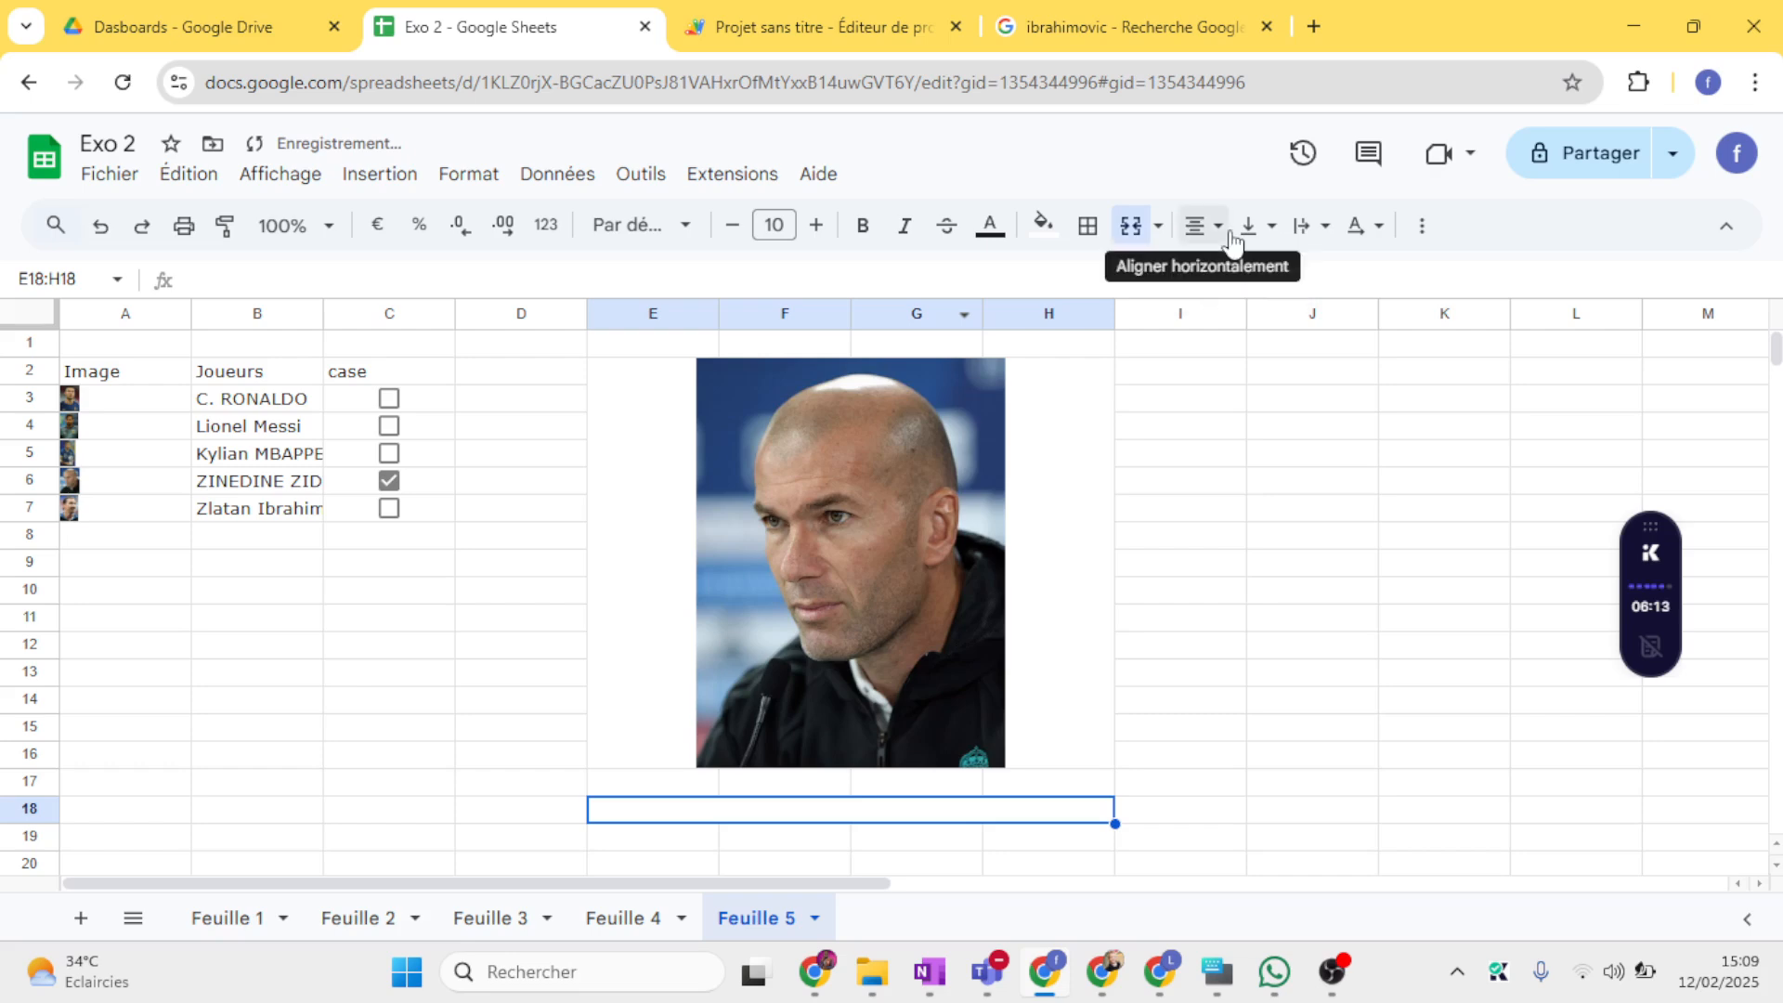
# Step: Start a RECHERCHEX formula in the merged cell E18:H18 that searches for VRAI in the checkbox range C3:C
pyautogui.doubleClick(703, 808)
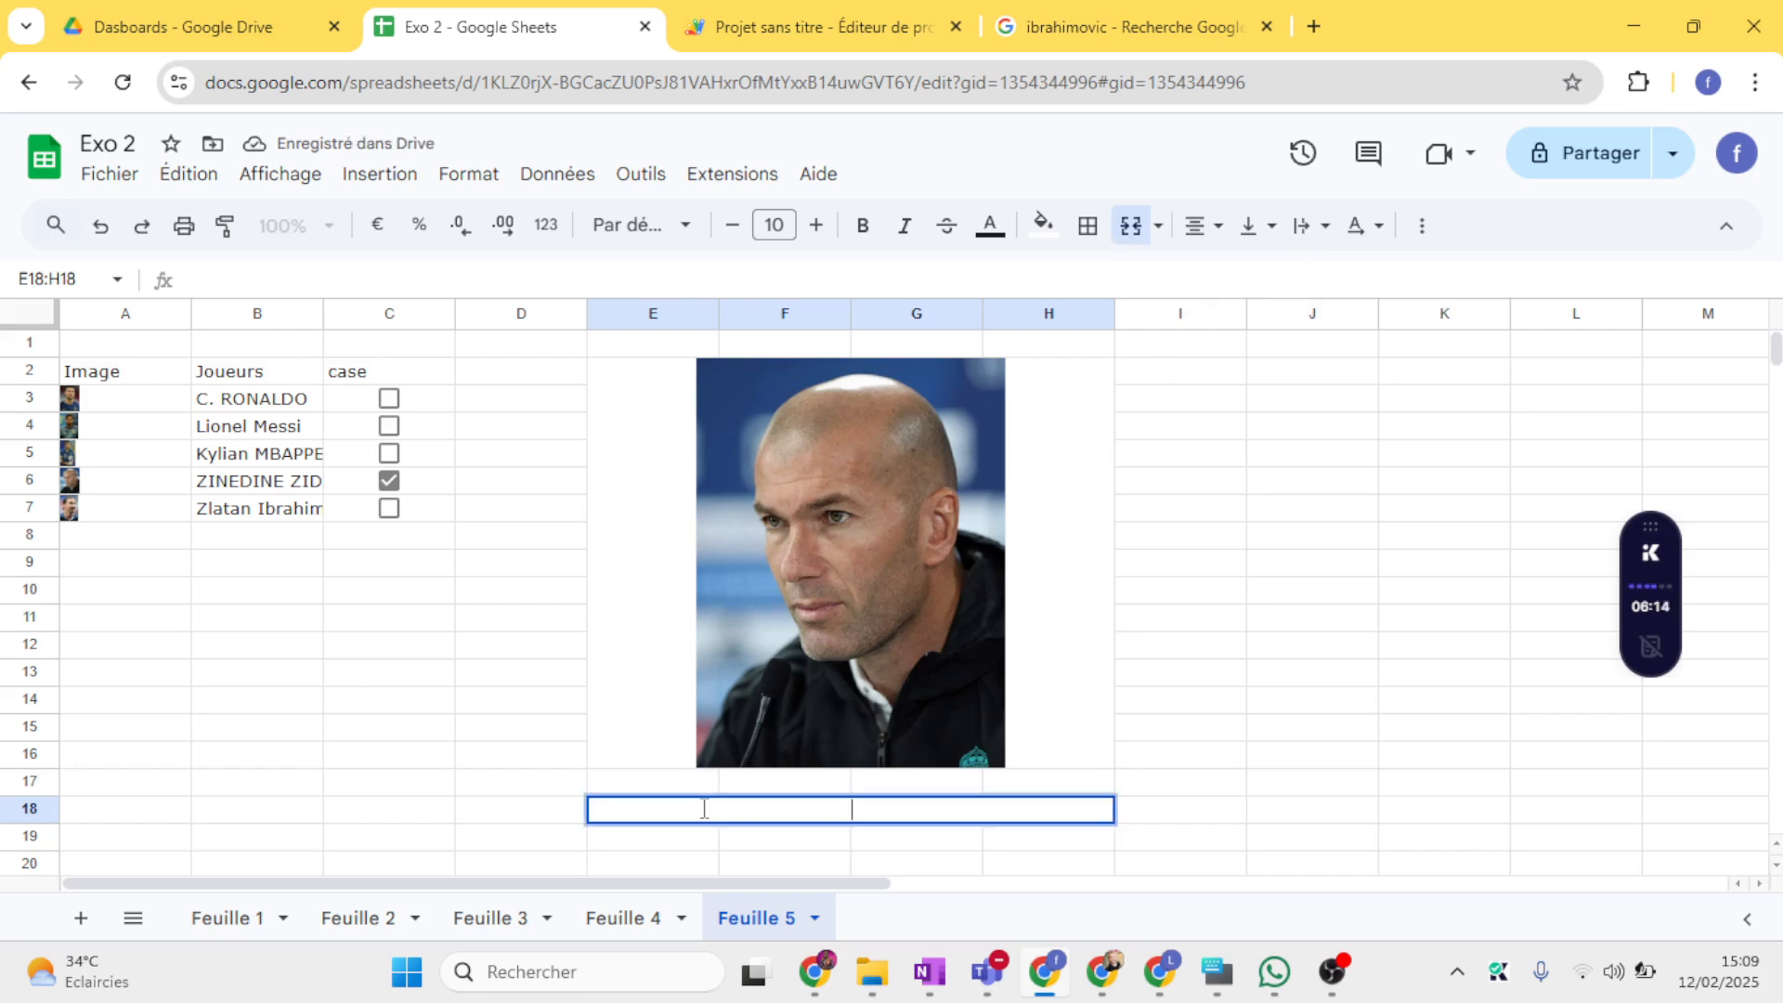
pyautogui.write('=RECH')
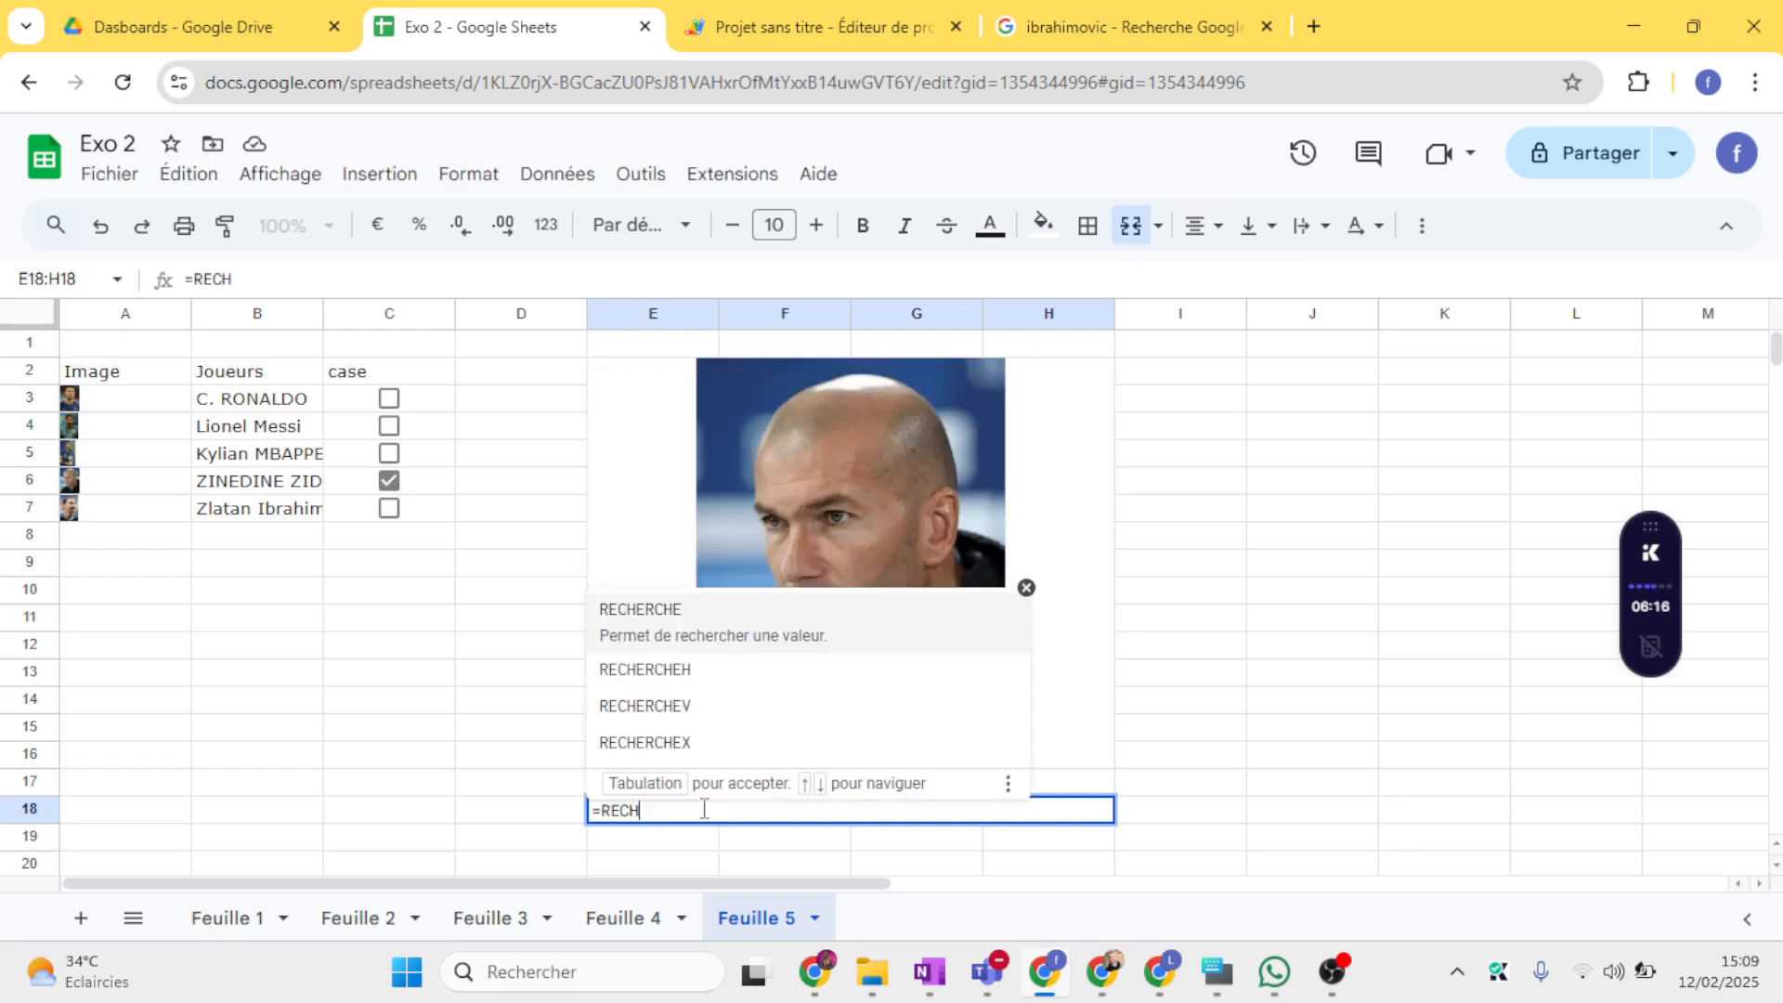
pyautogui.click(698, 733)
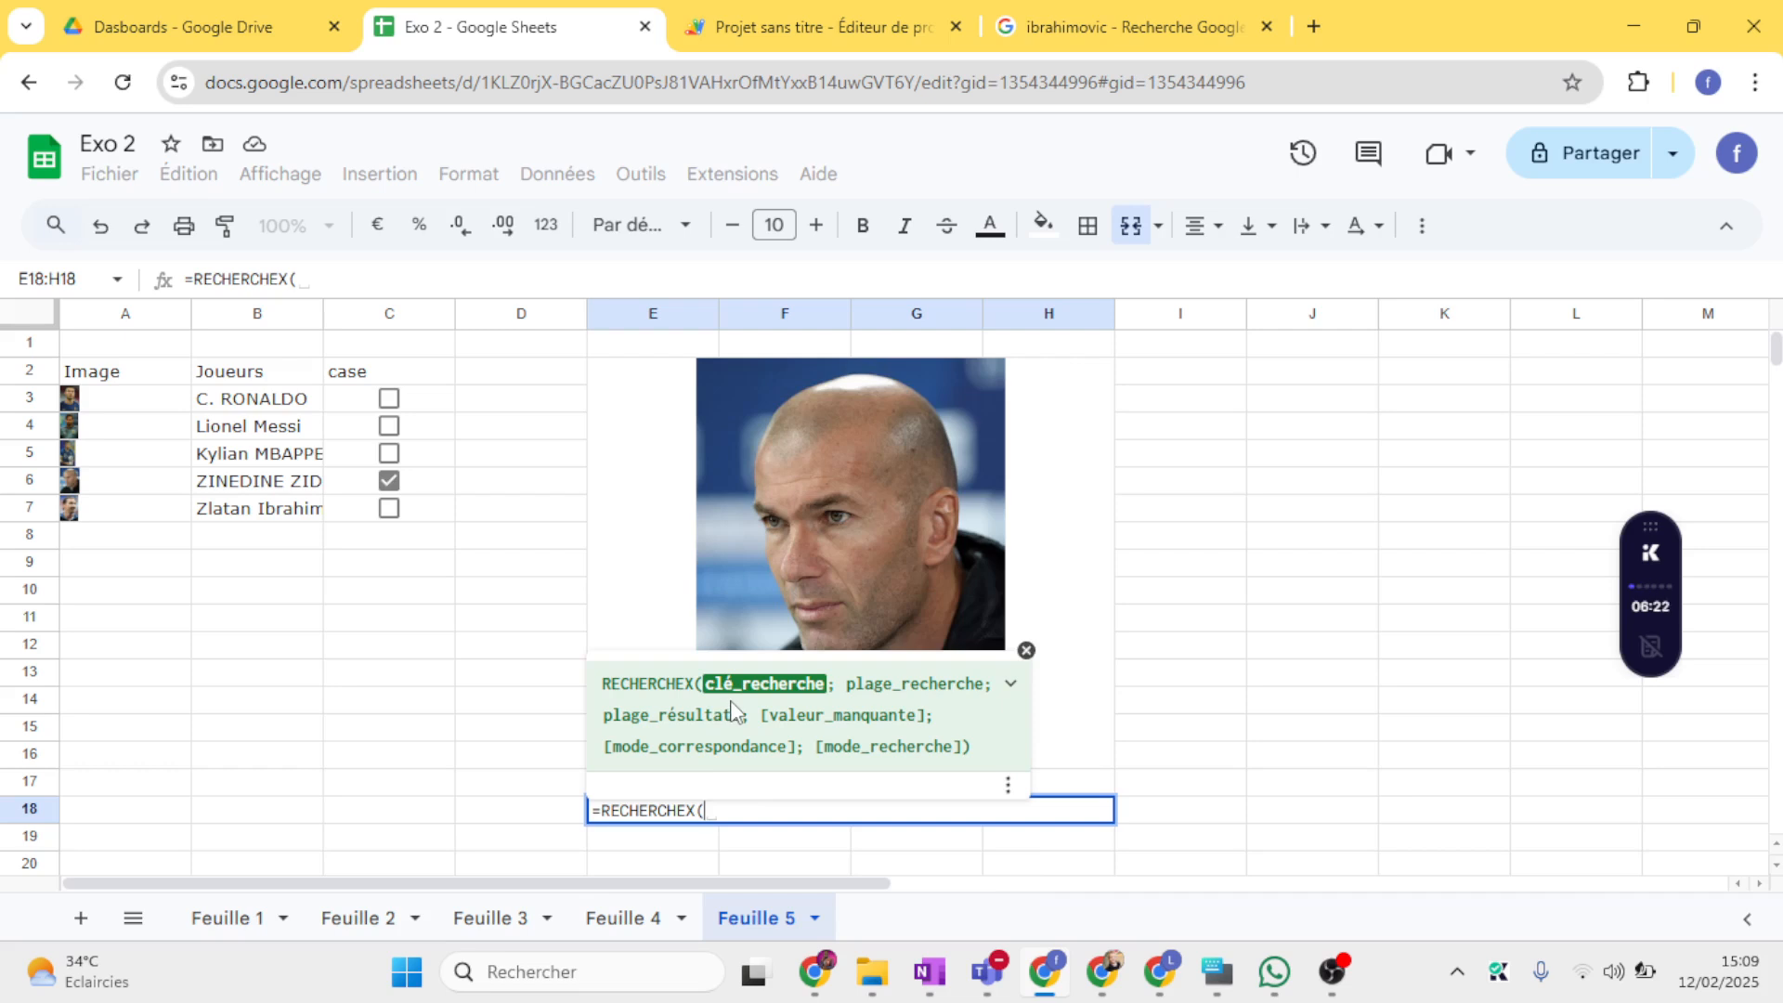
pyautogui.write('VRA')
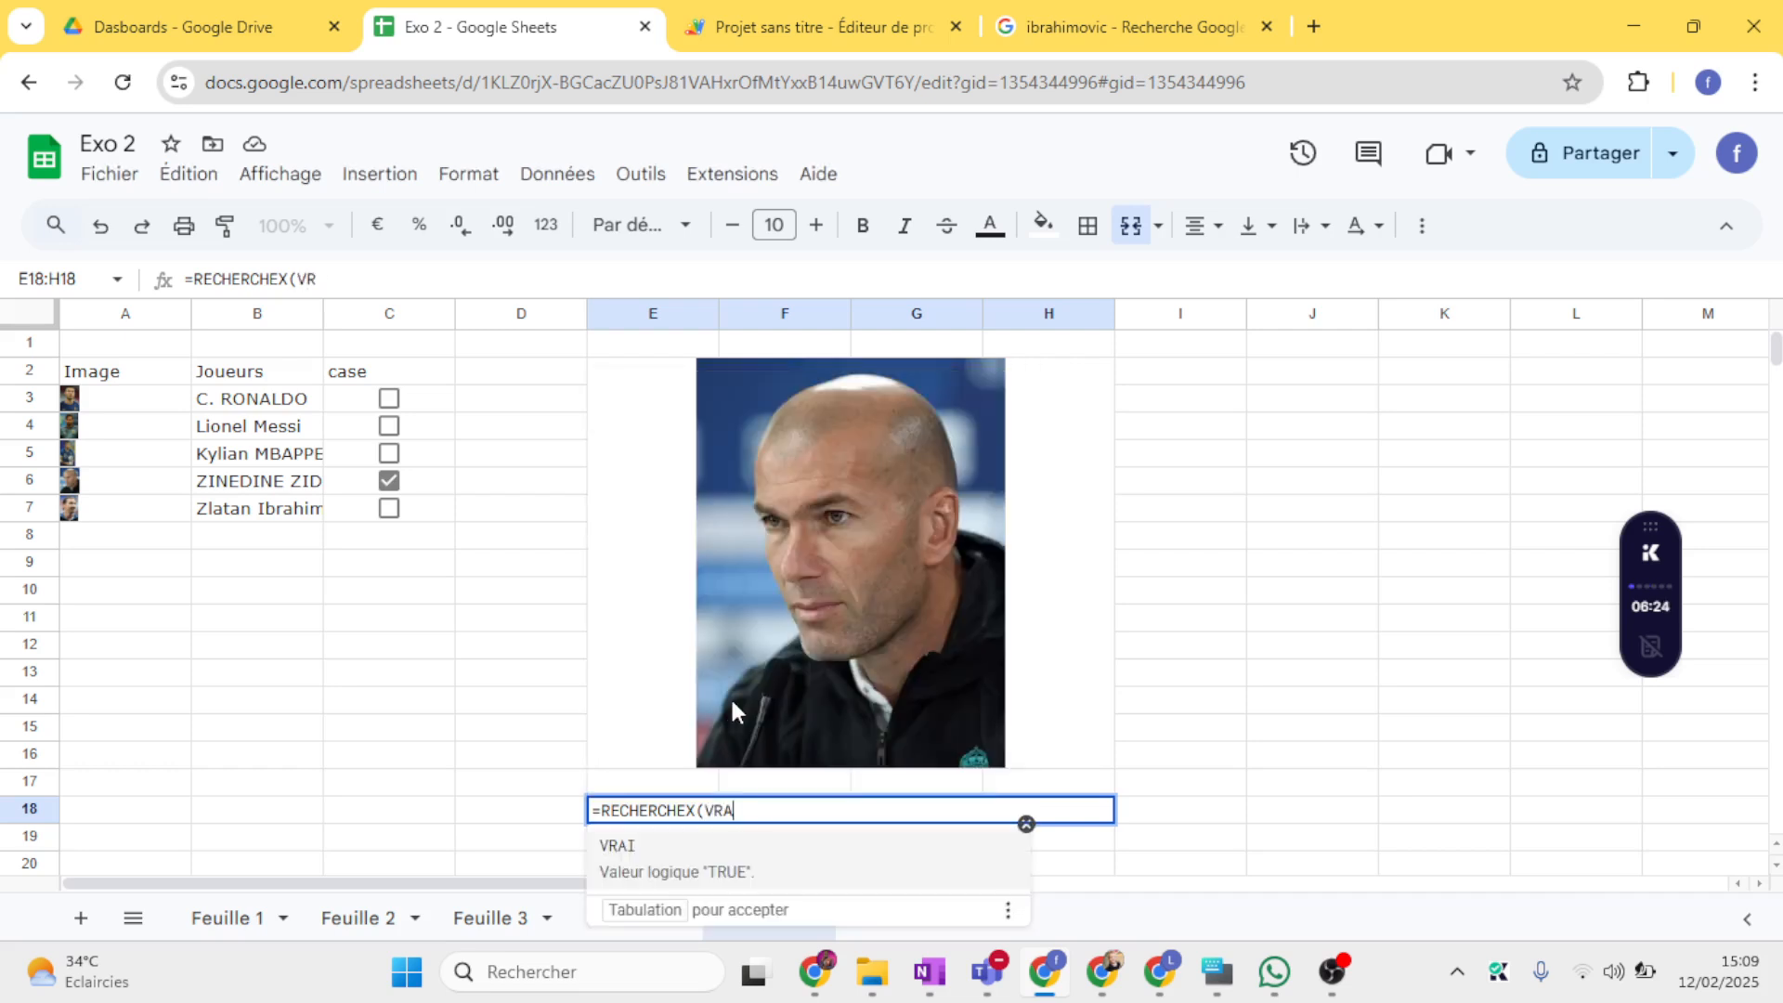
pyautogui.write('I;')
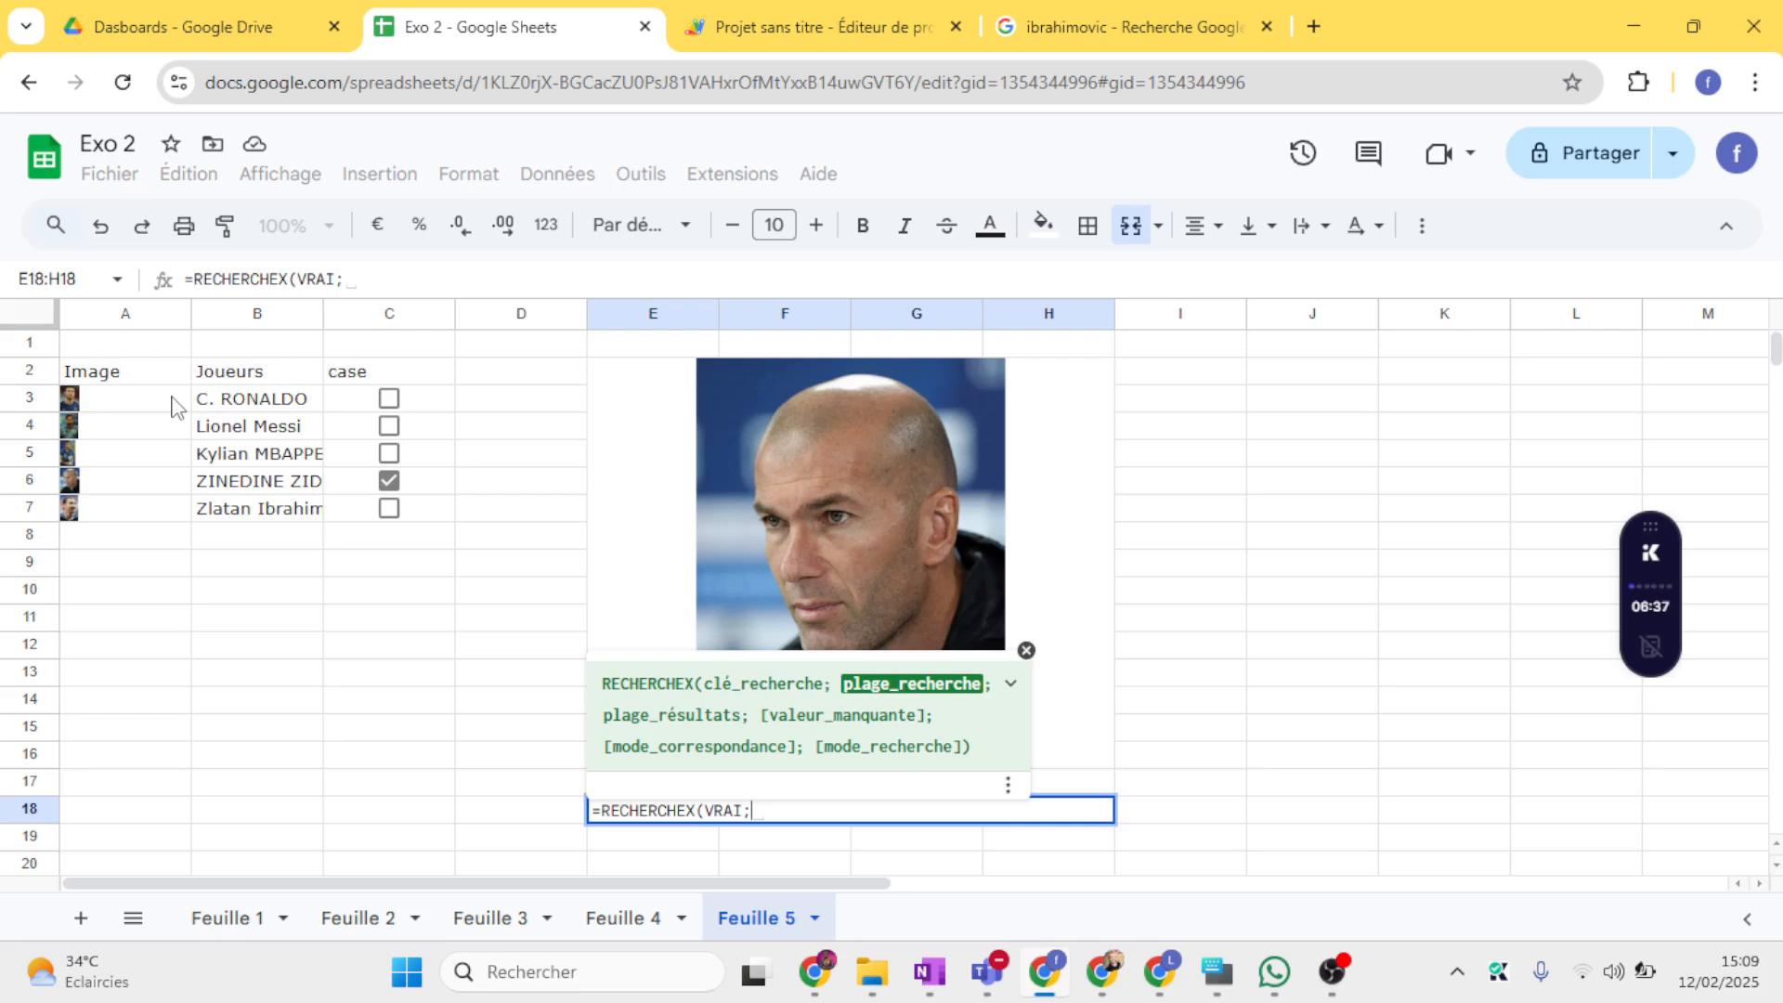
pyautogui.moveTo(388, 406); pyautogui.dragTo(379, 513)
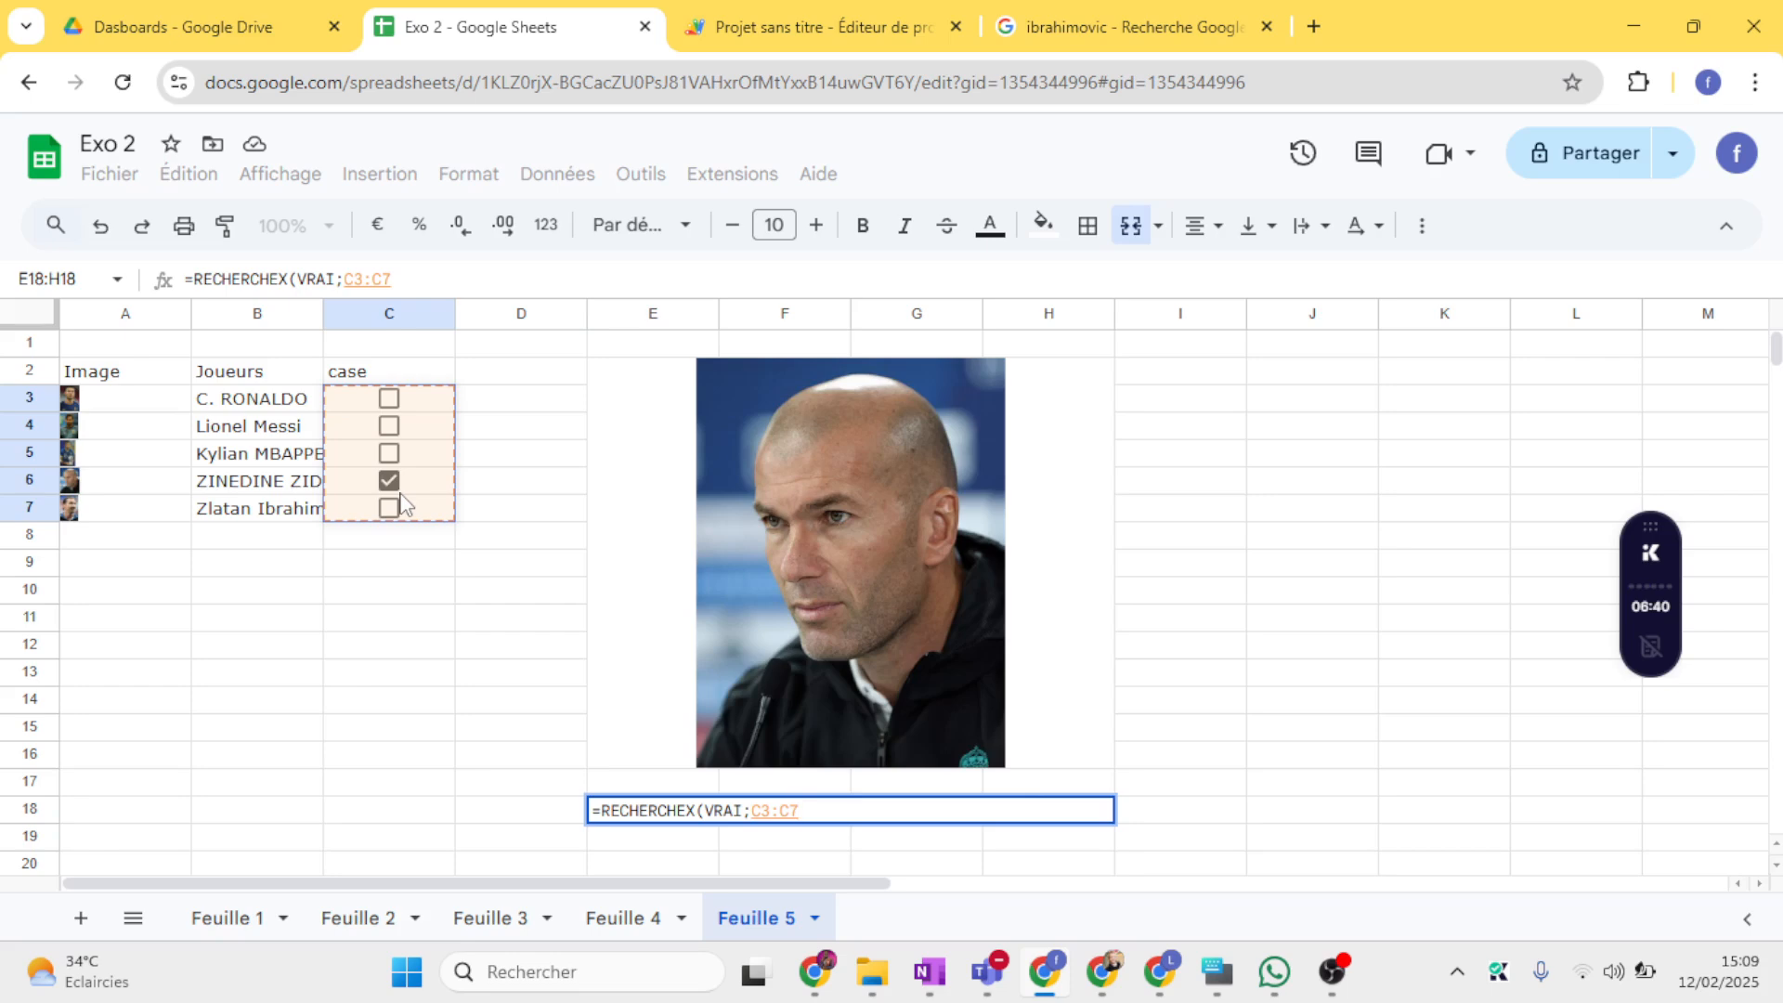
pyautogui.press('BackSpace')
pyautogui.write(';')
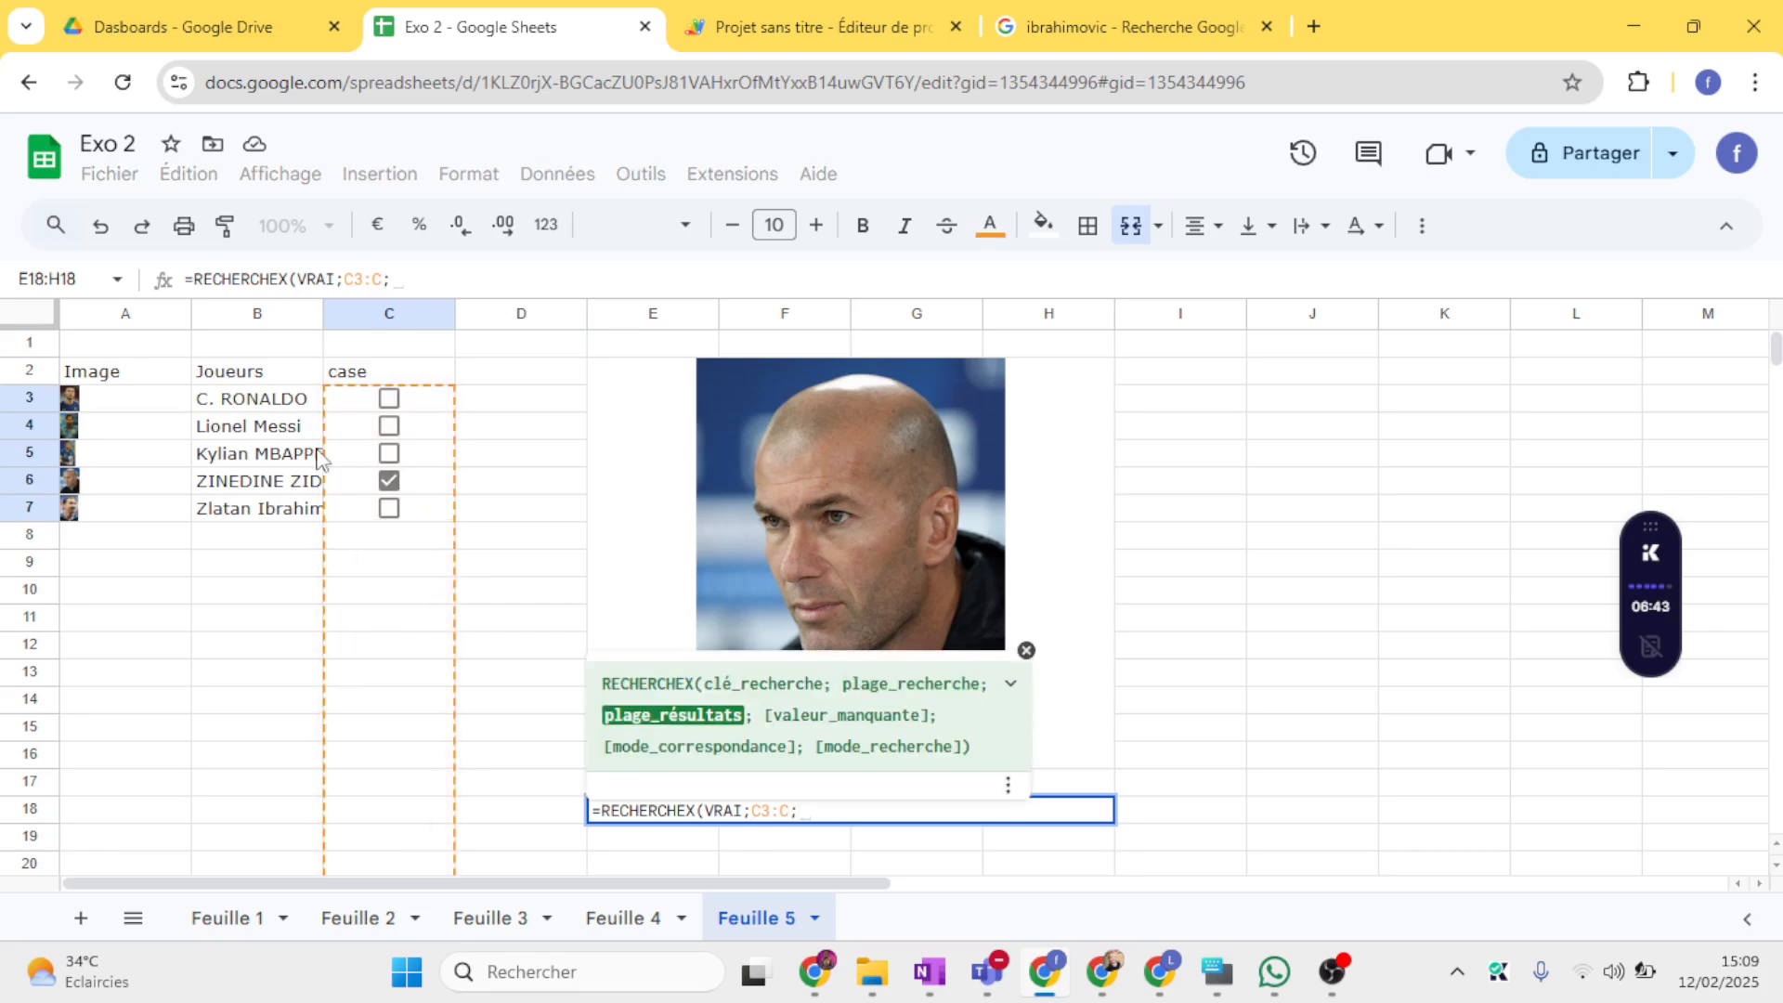
# Step: Complete the RECHERCHEX formula with B3:B as the result range and "" as the missing value
pyautogui.moveTo(163, 406); pyautogui.dragTo(172, 525)
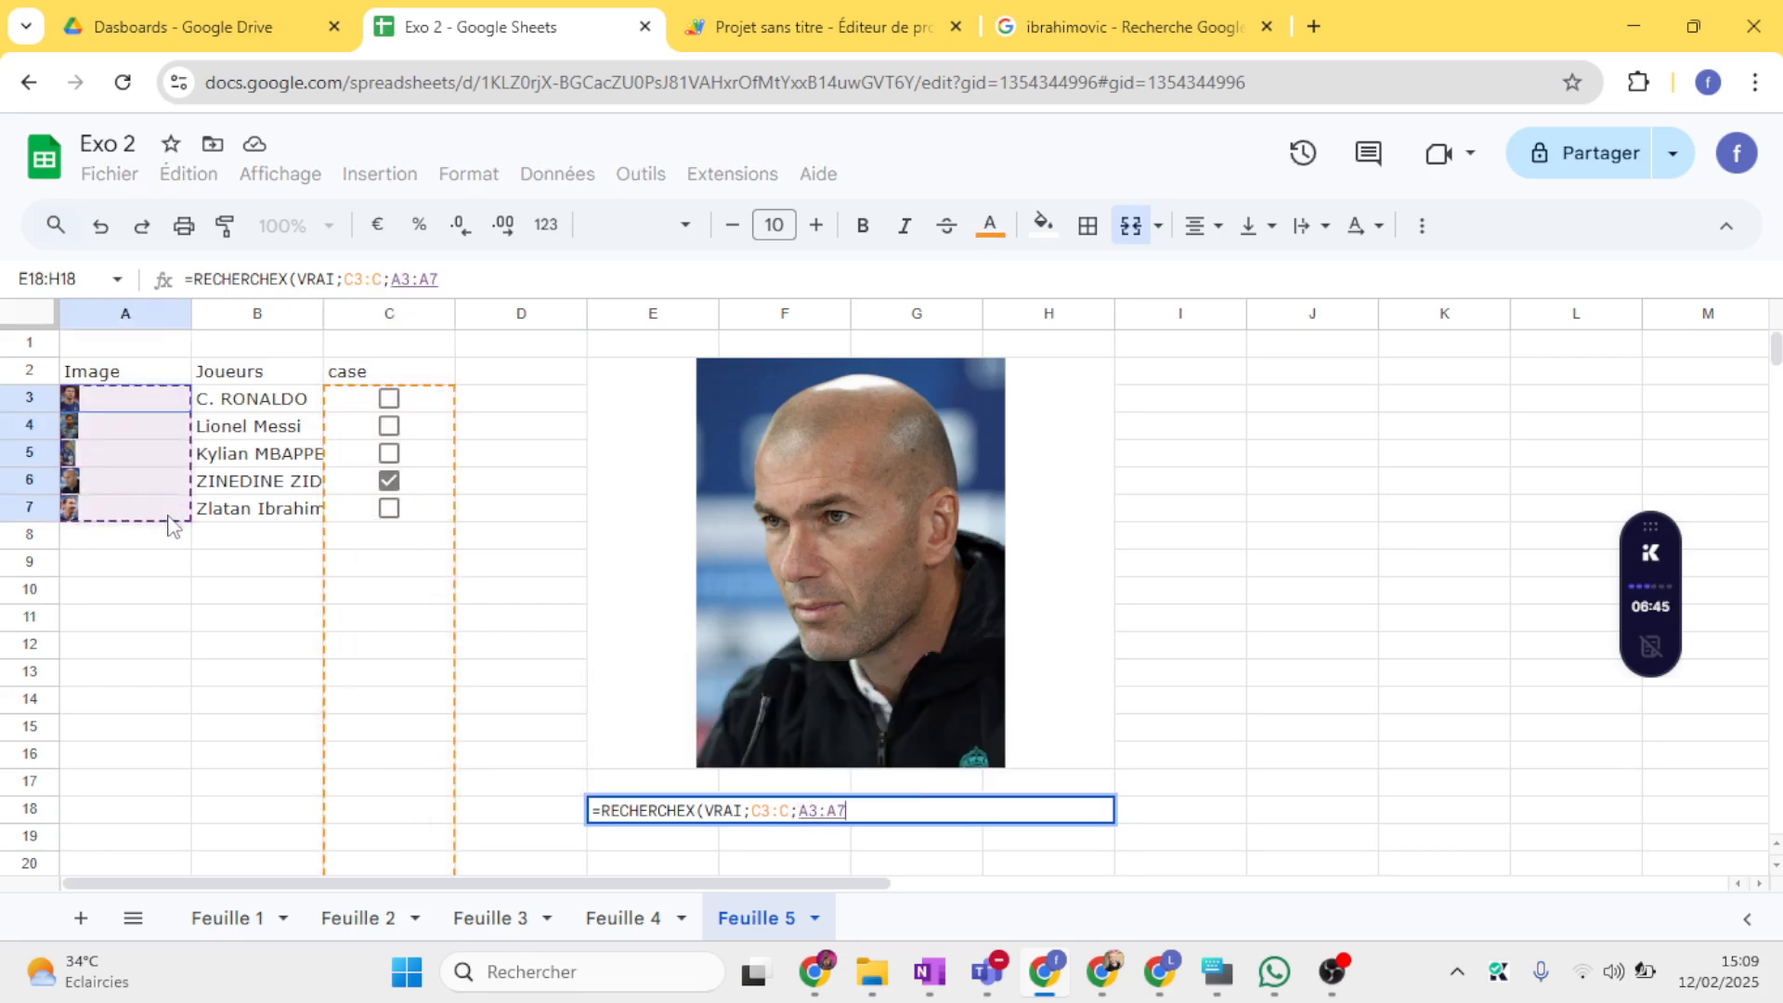
pyautogui.moveTo(249, 401); pyautogui.dragTo(240, 506)
pyautogui.press('BackSpace')
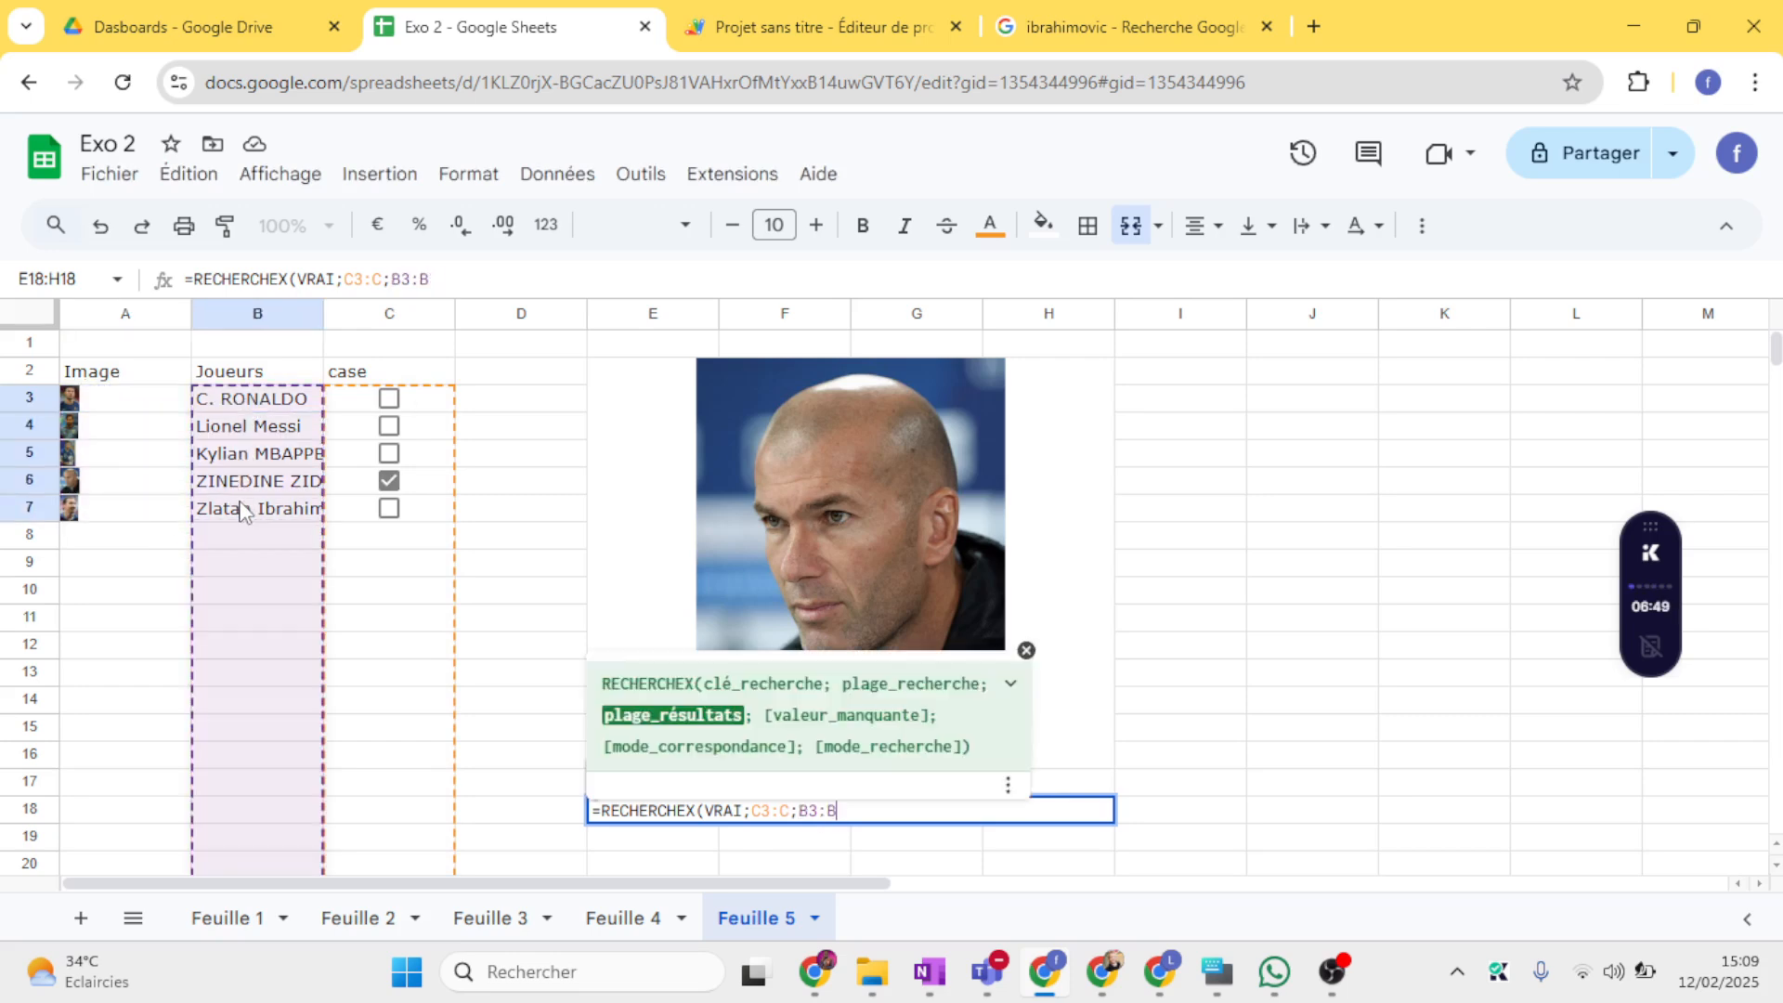
pyautogui.write(';')
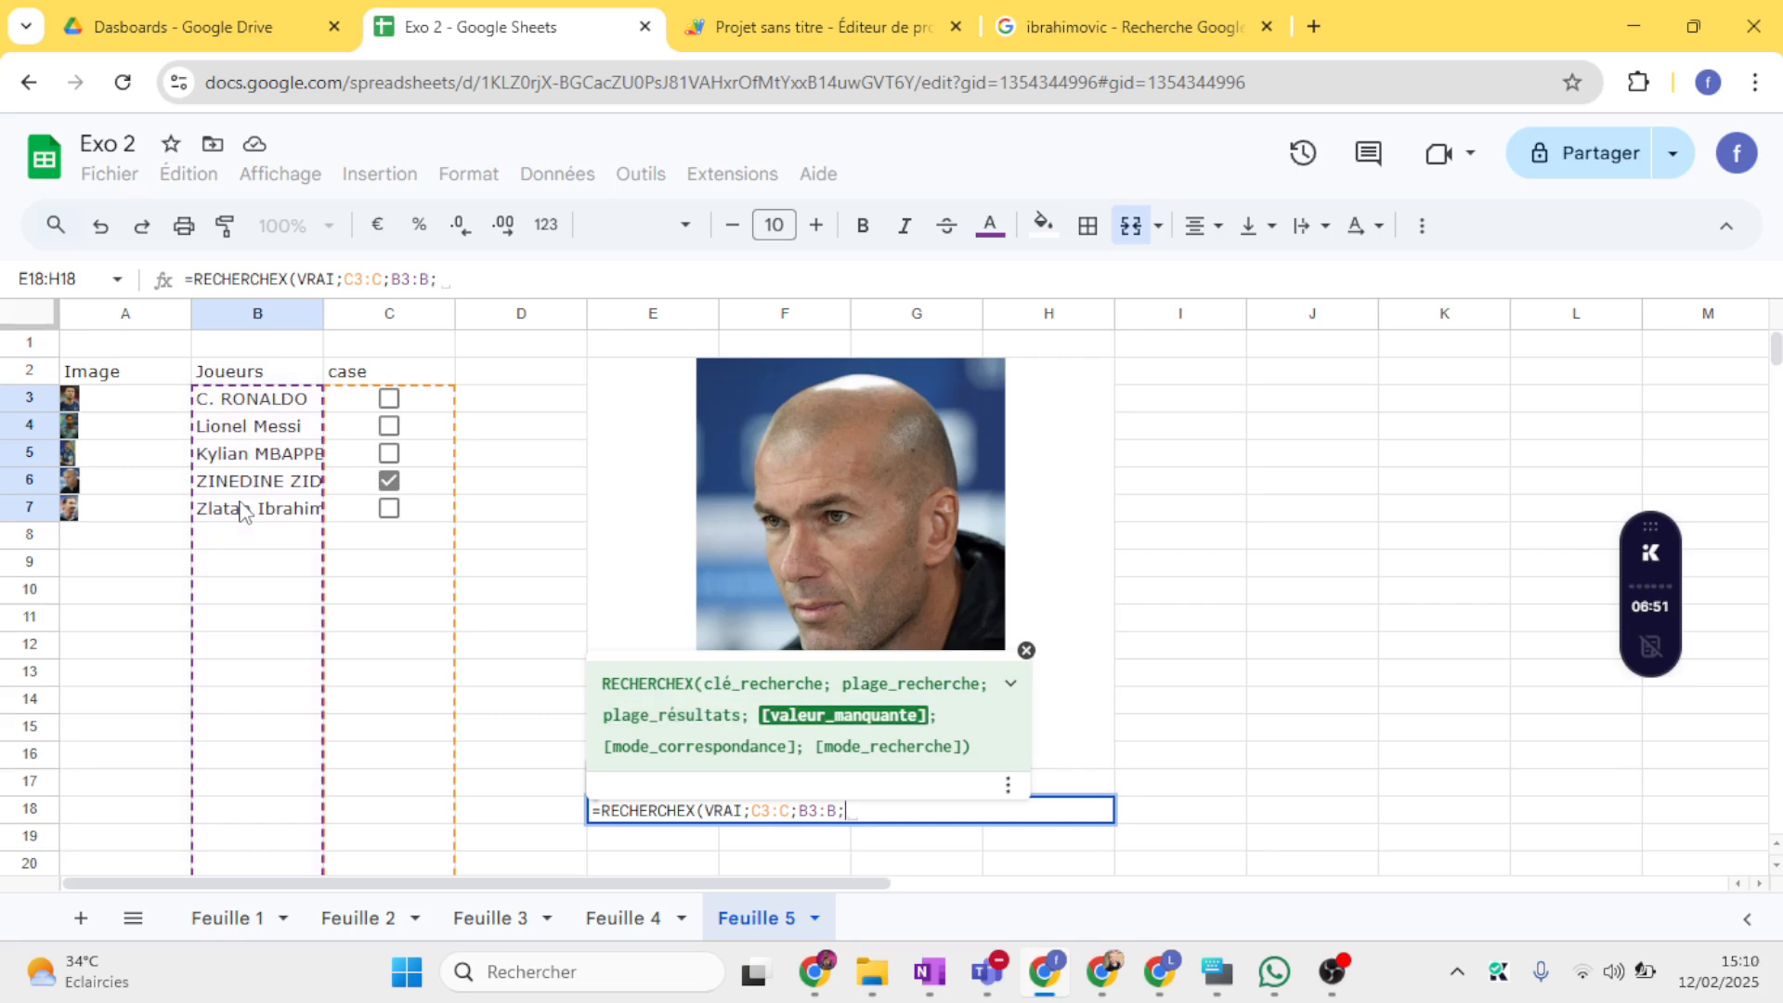
pyautogui.write('""')
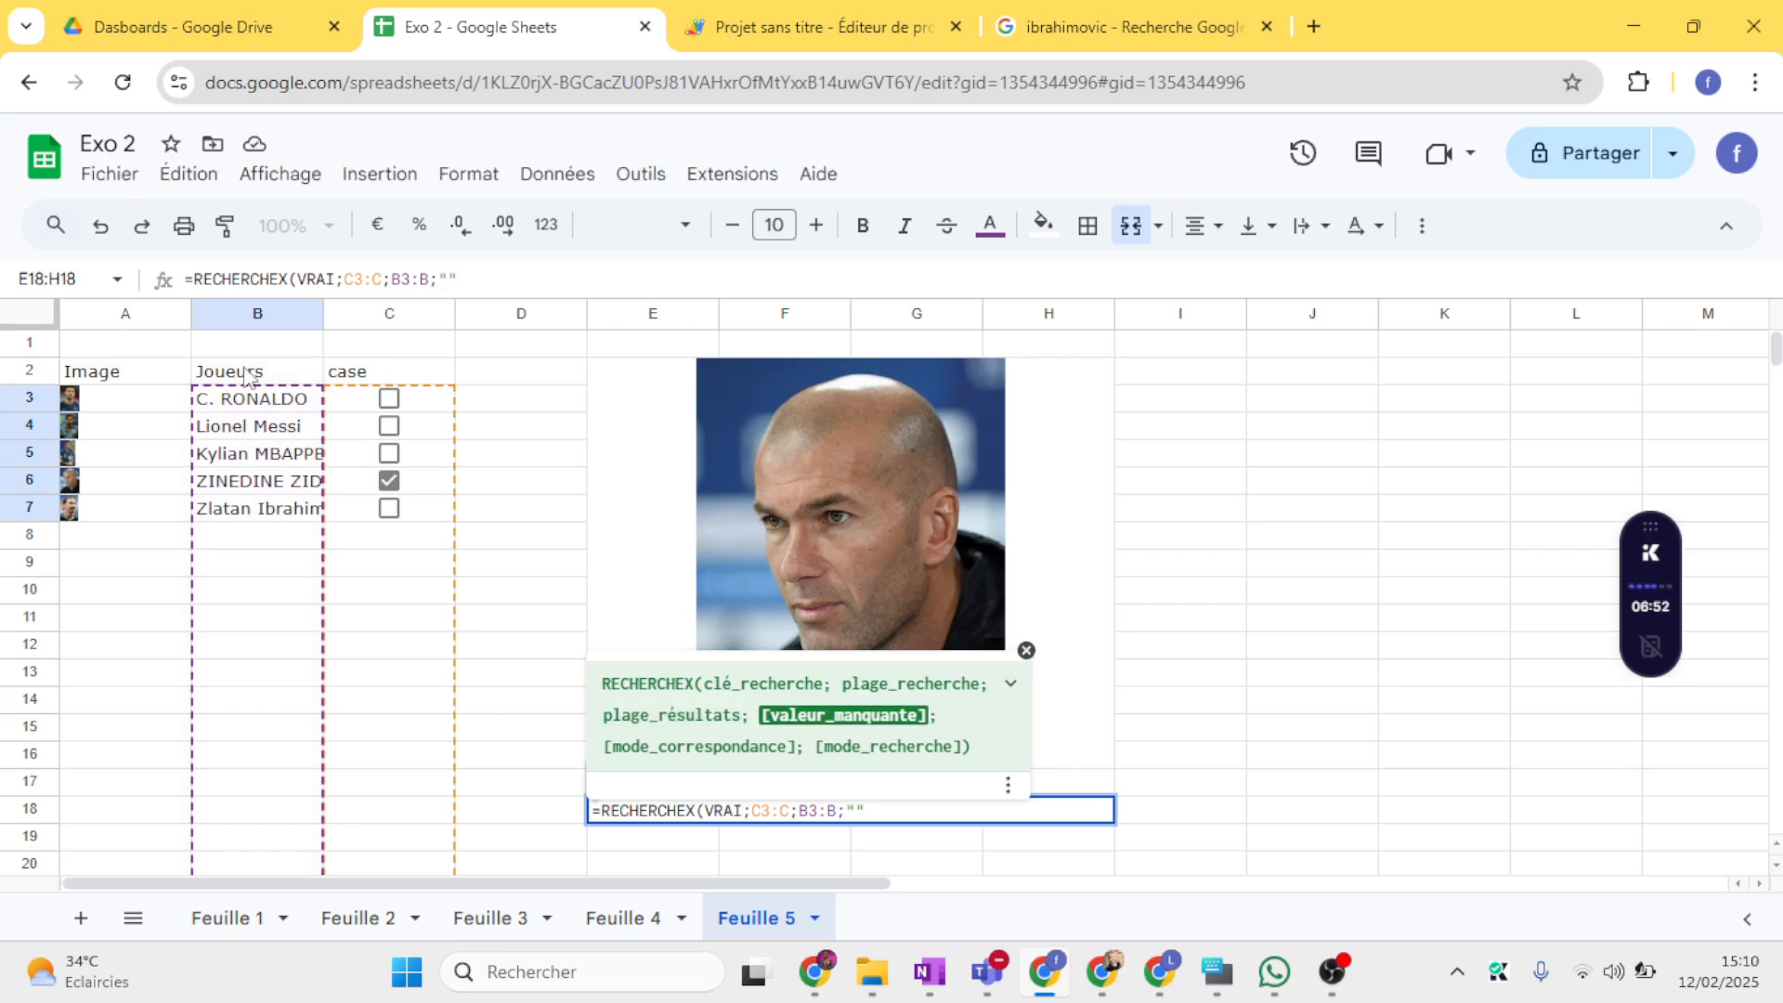
pyautogui.write(')')
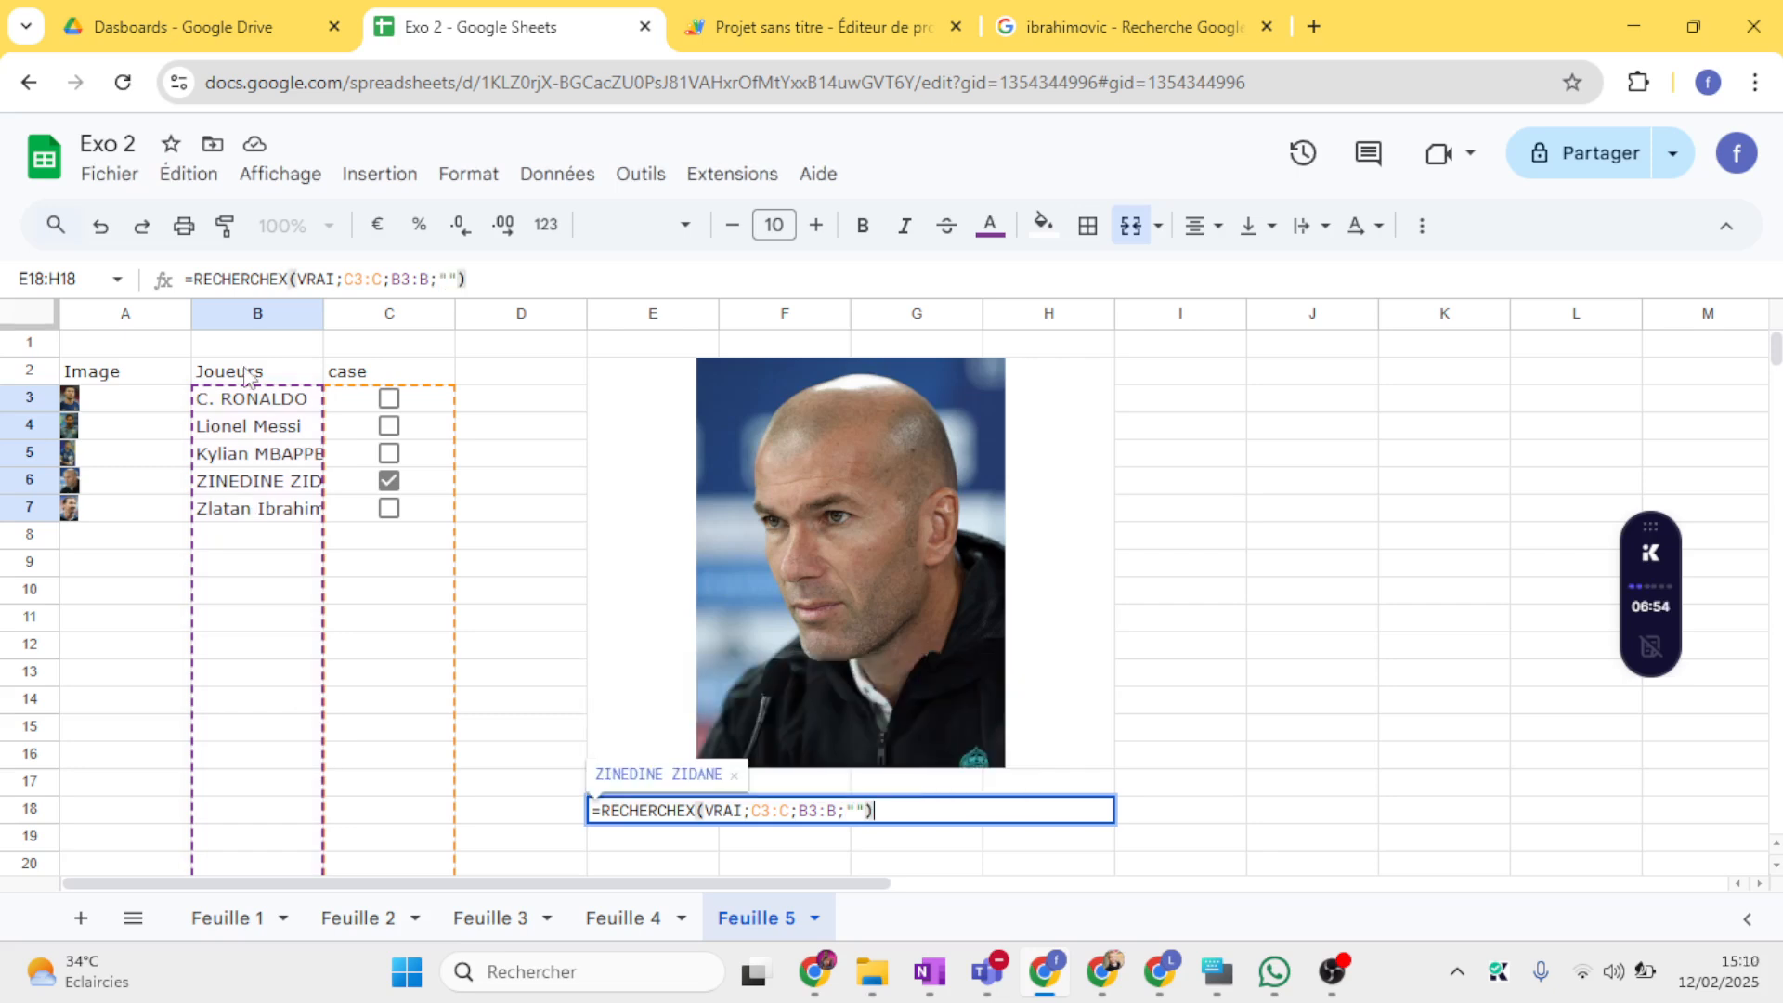
pyautogui.press('Return')
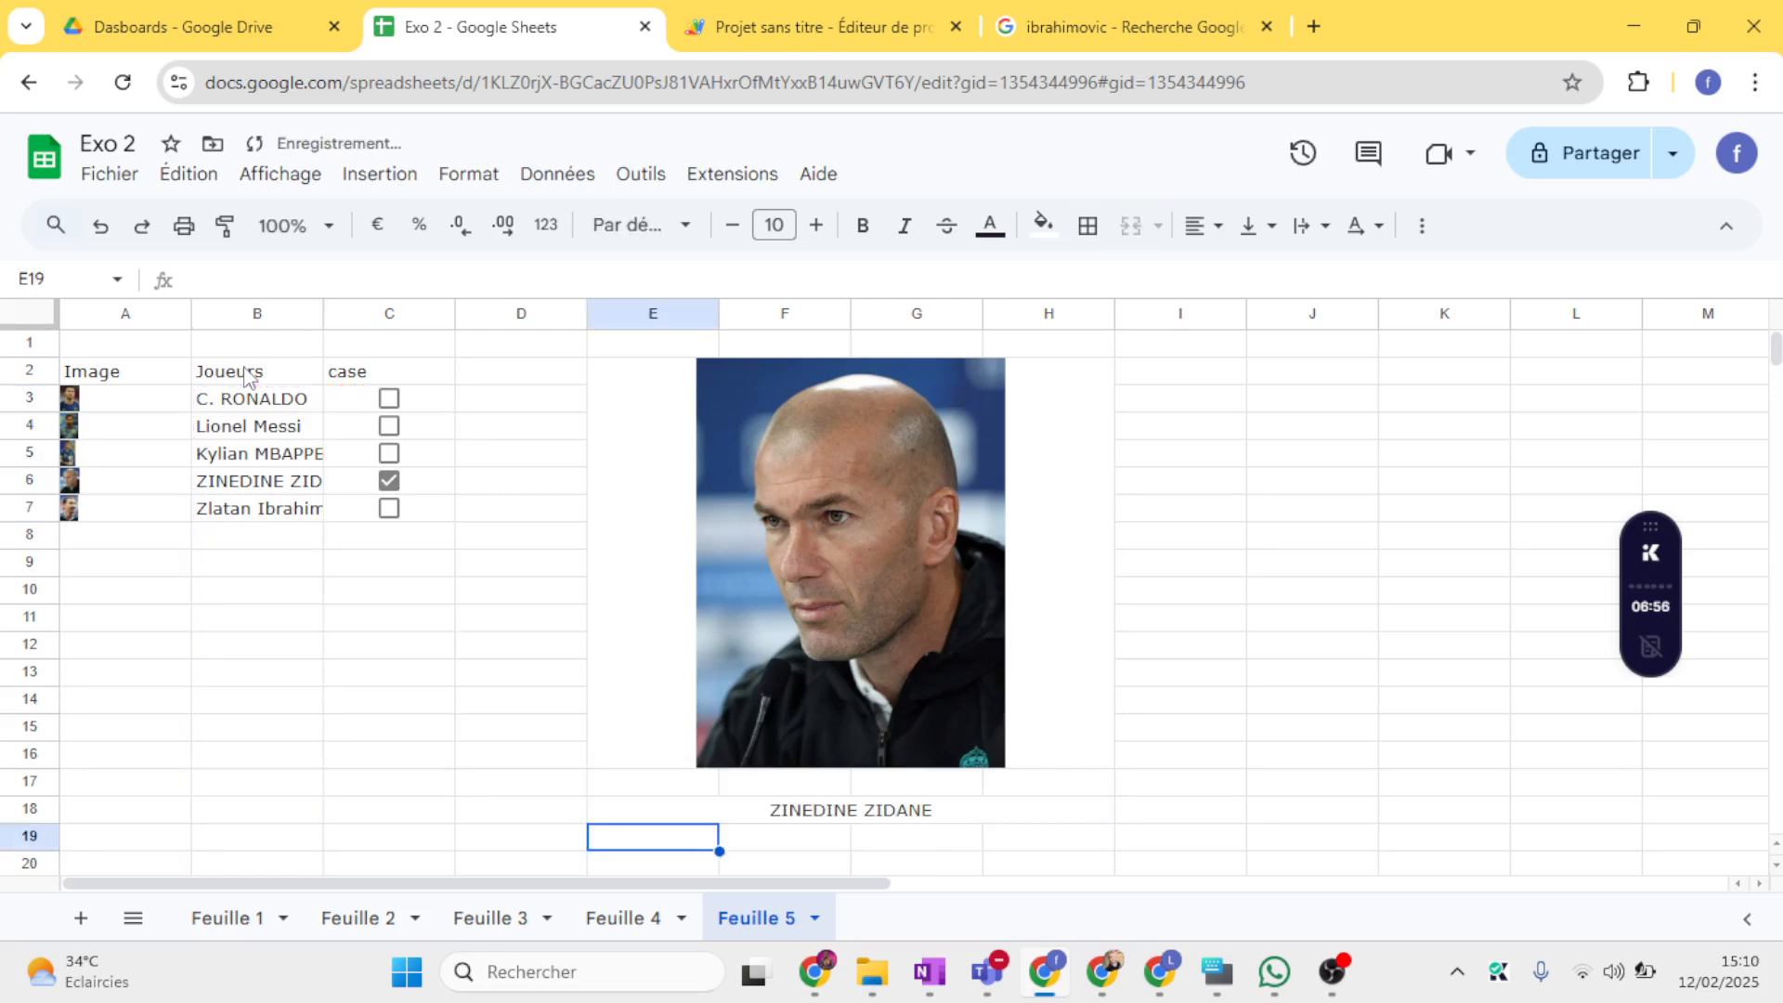
# Step: Add outer borders around the merged picture cell E2:H16 and the merged name cell E18:H18
pyautogui.click(639, 506)
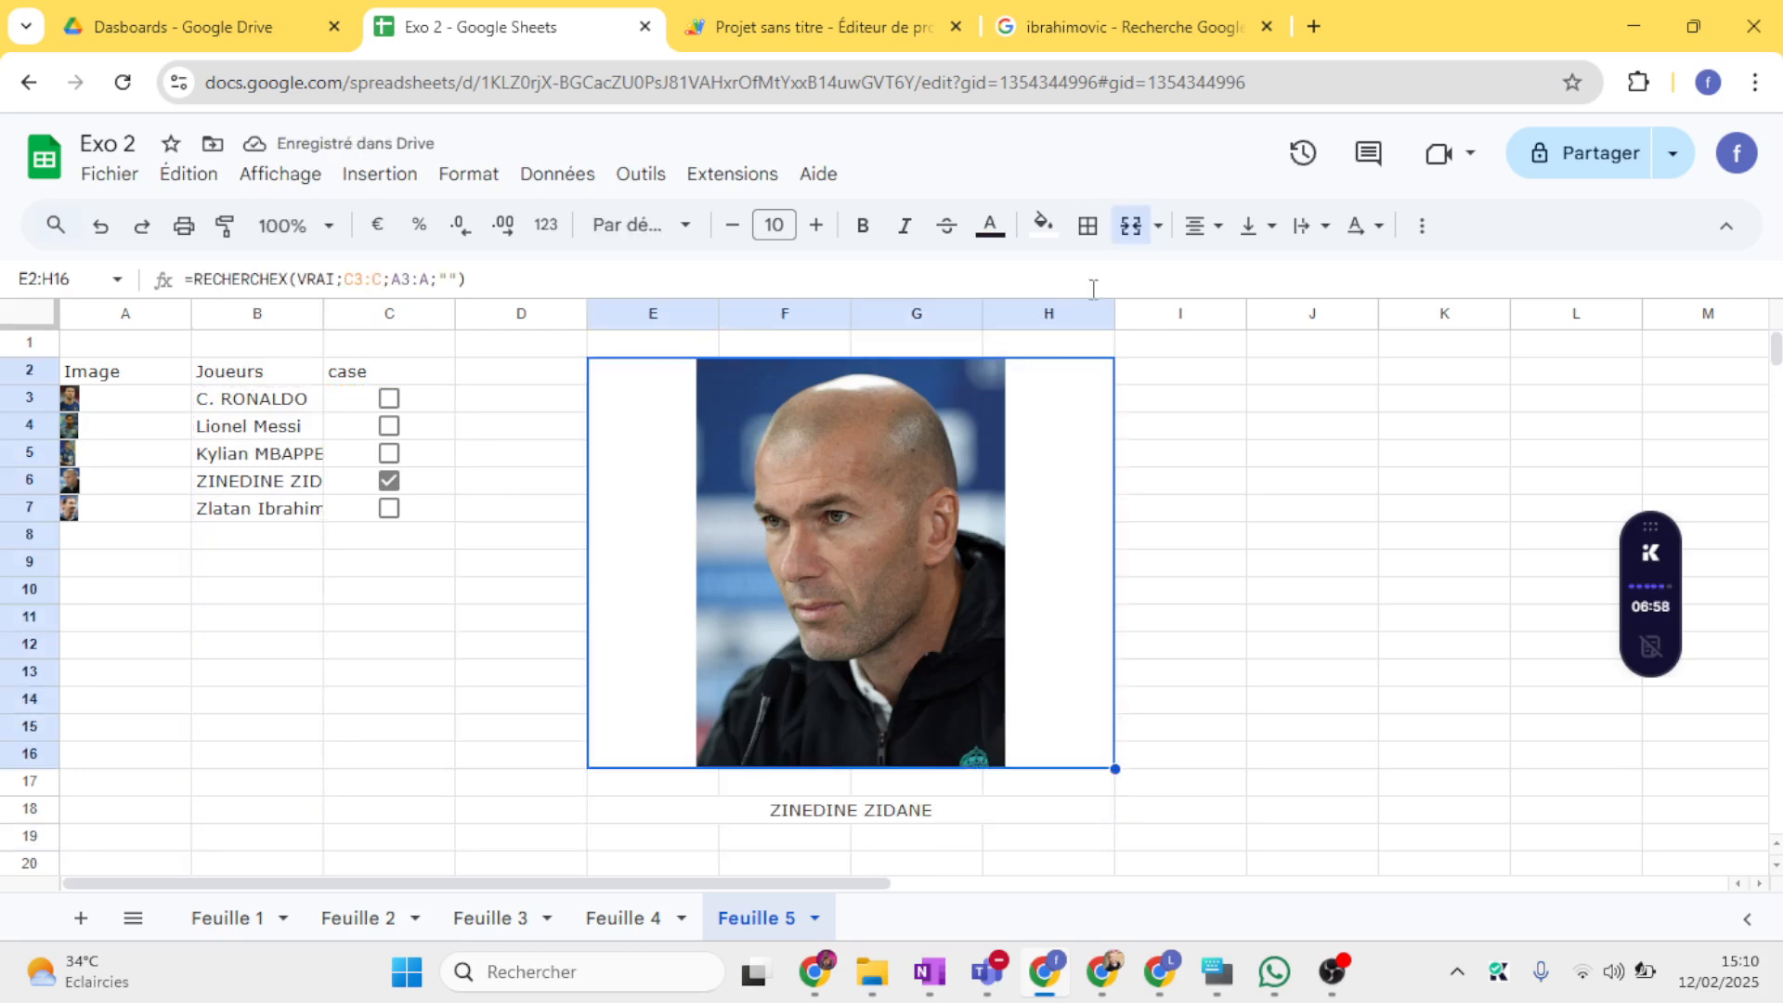
pyautogui.click(1089, 226)
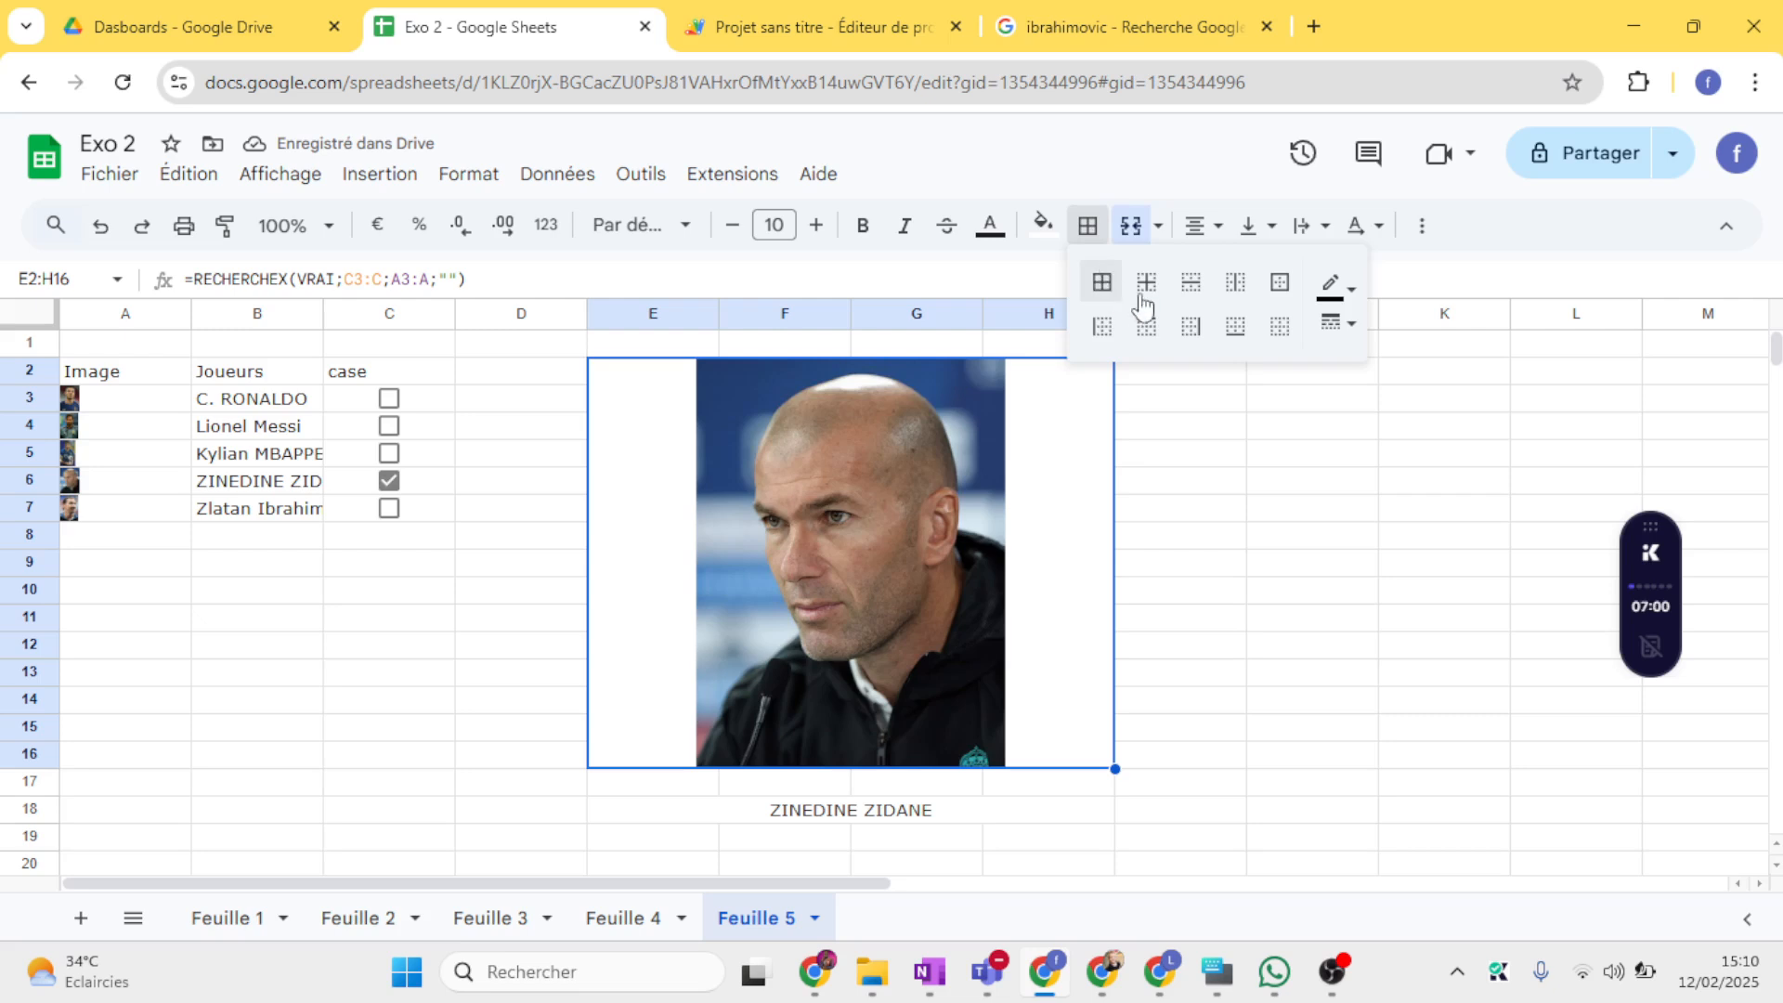
pyautogui.click(1277, 283)
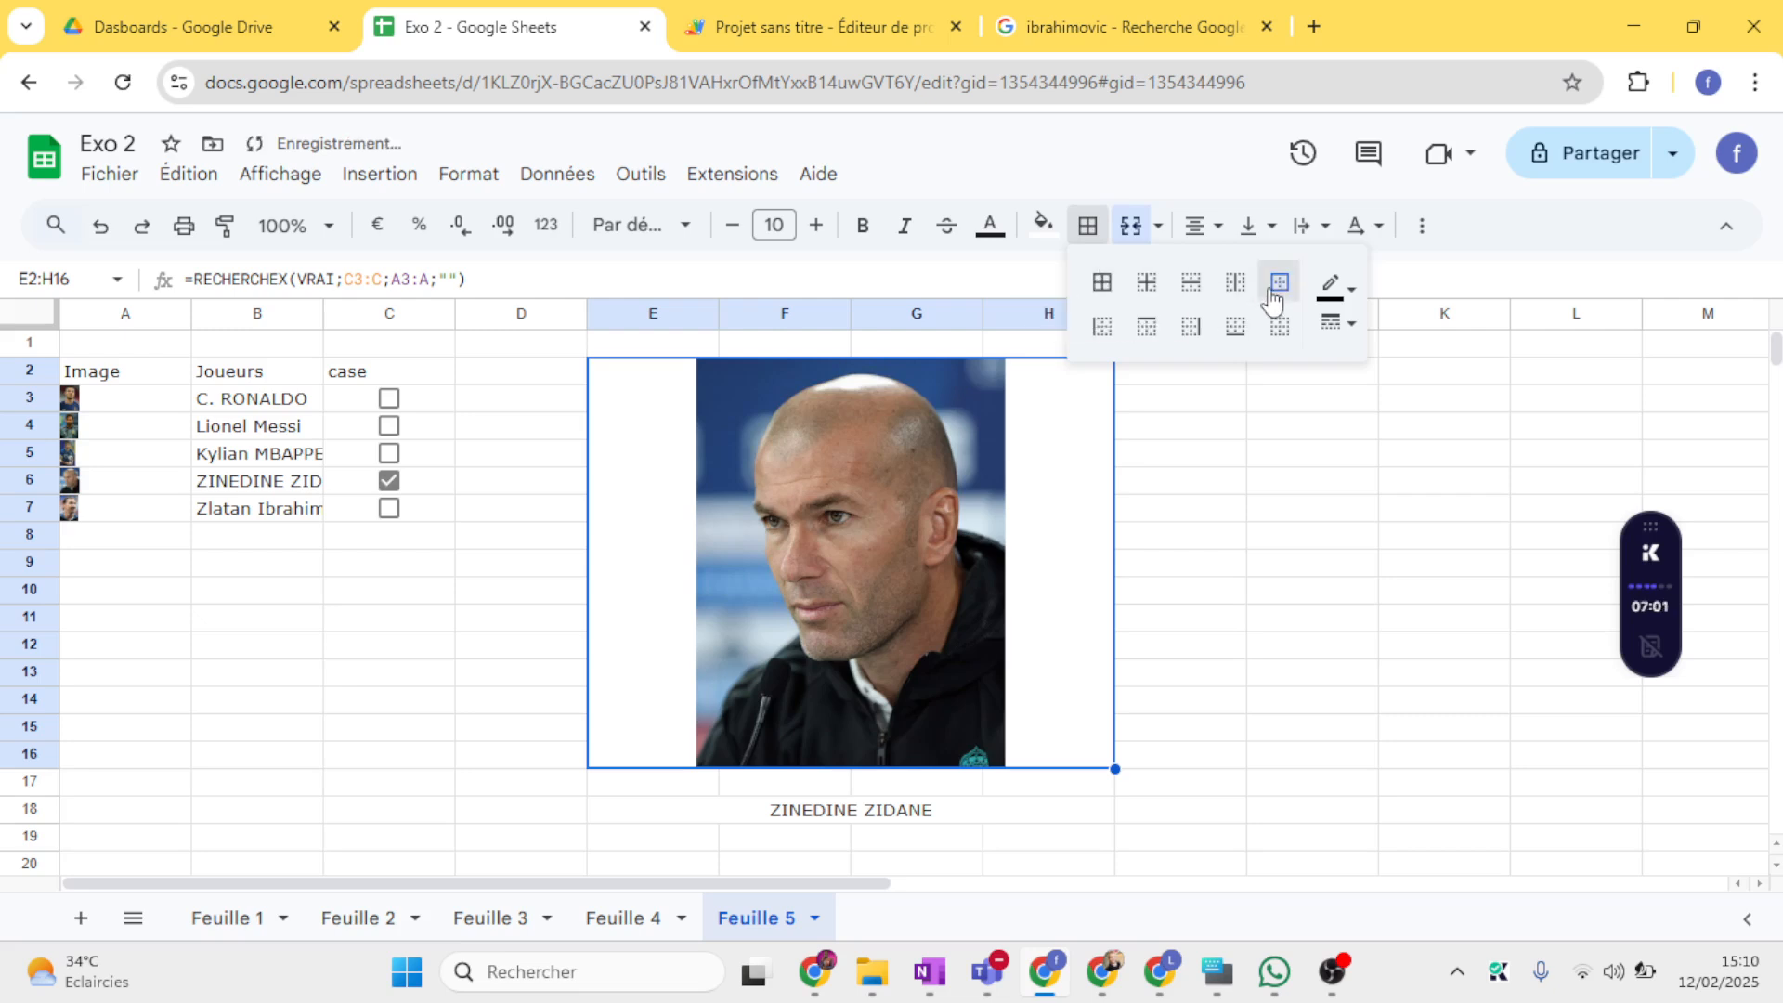
pyautogui.click(790, 813)
pyautogui.click(1089, 225)
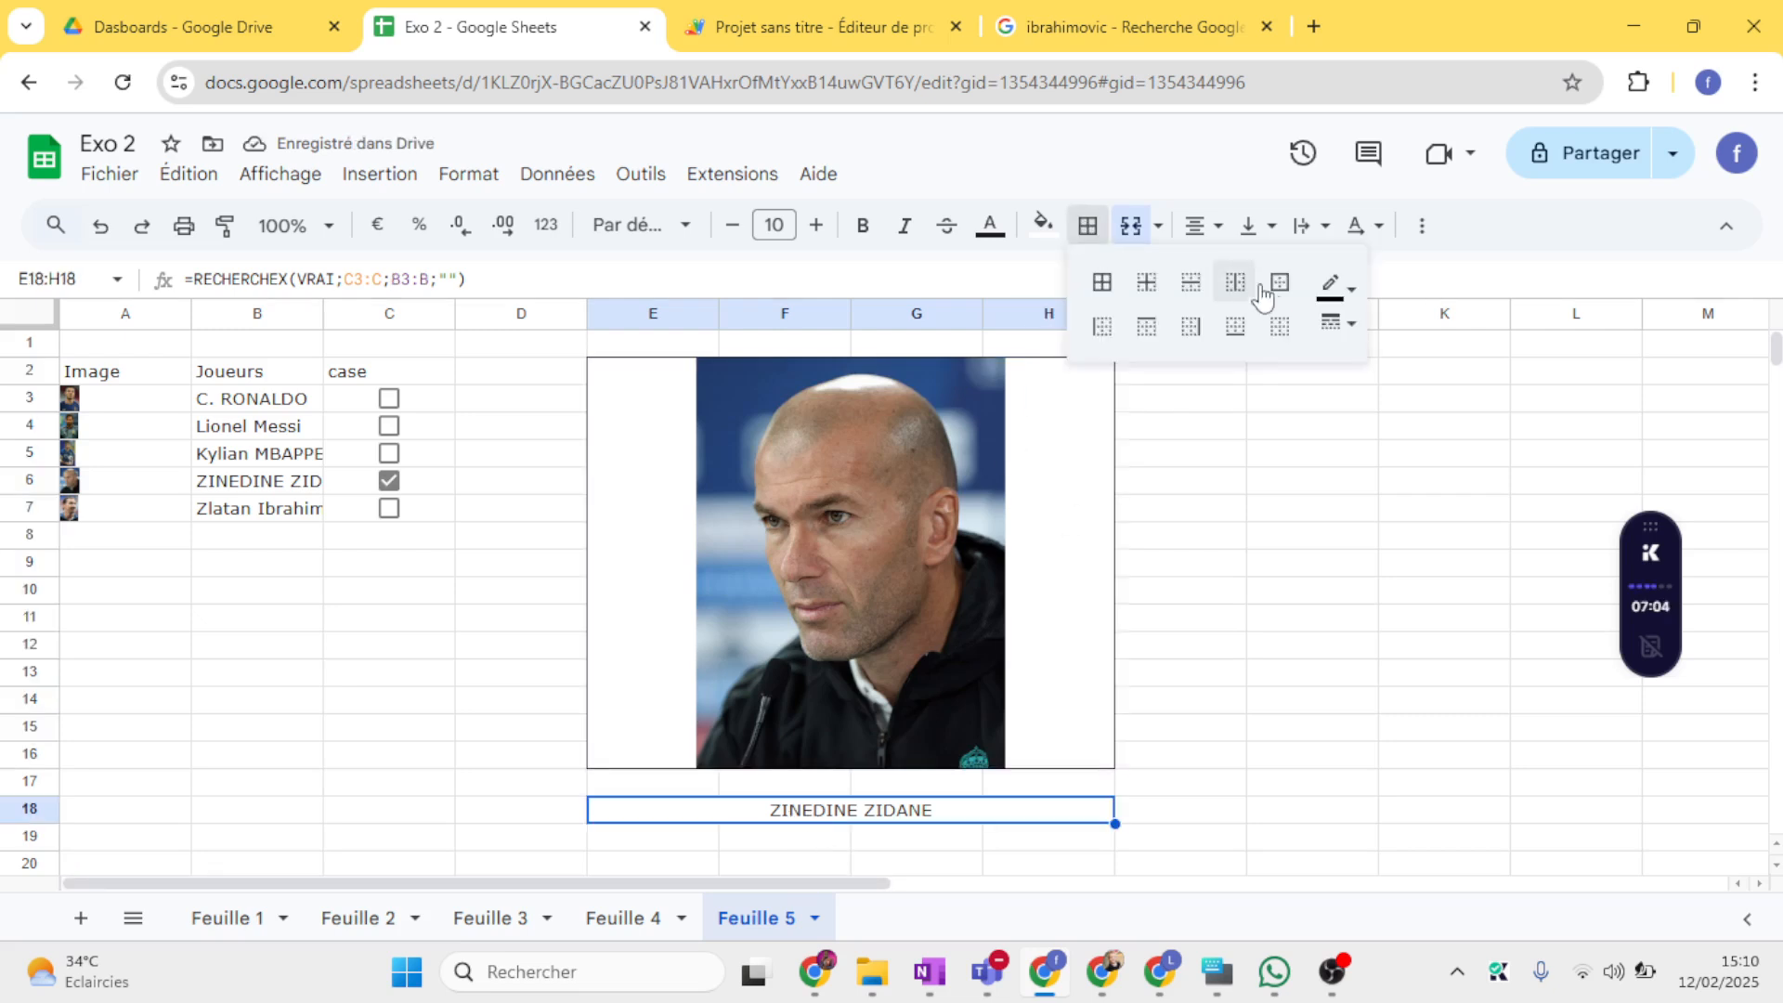
pyautogui.click(638, 555)
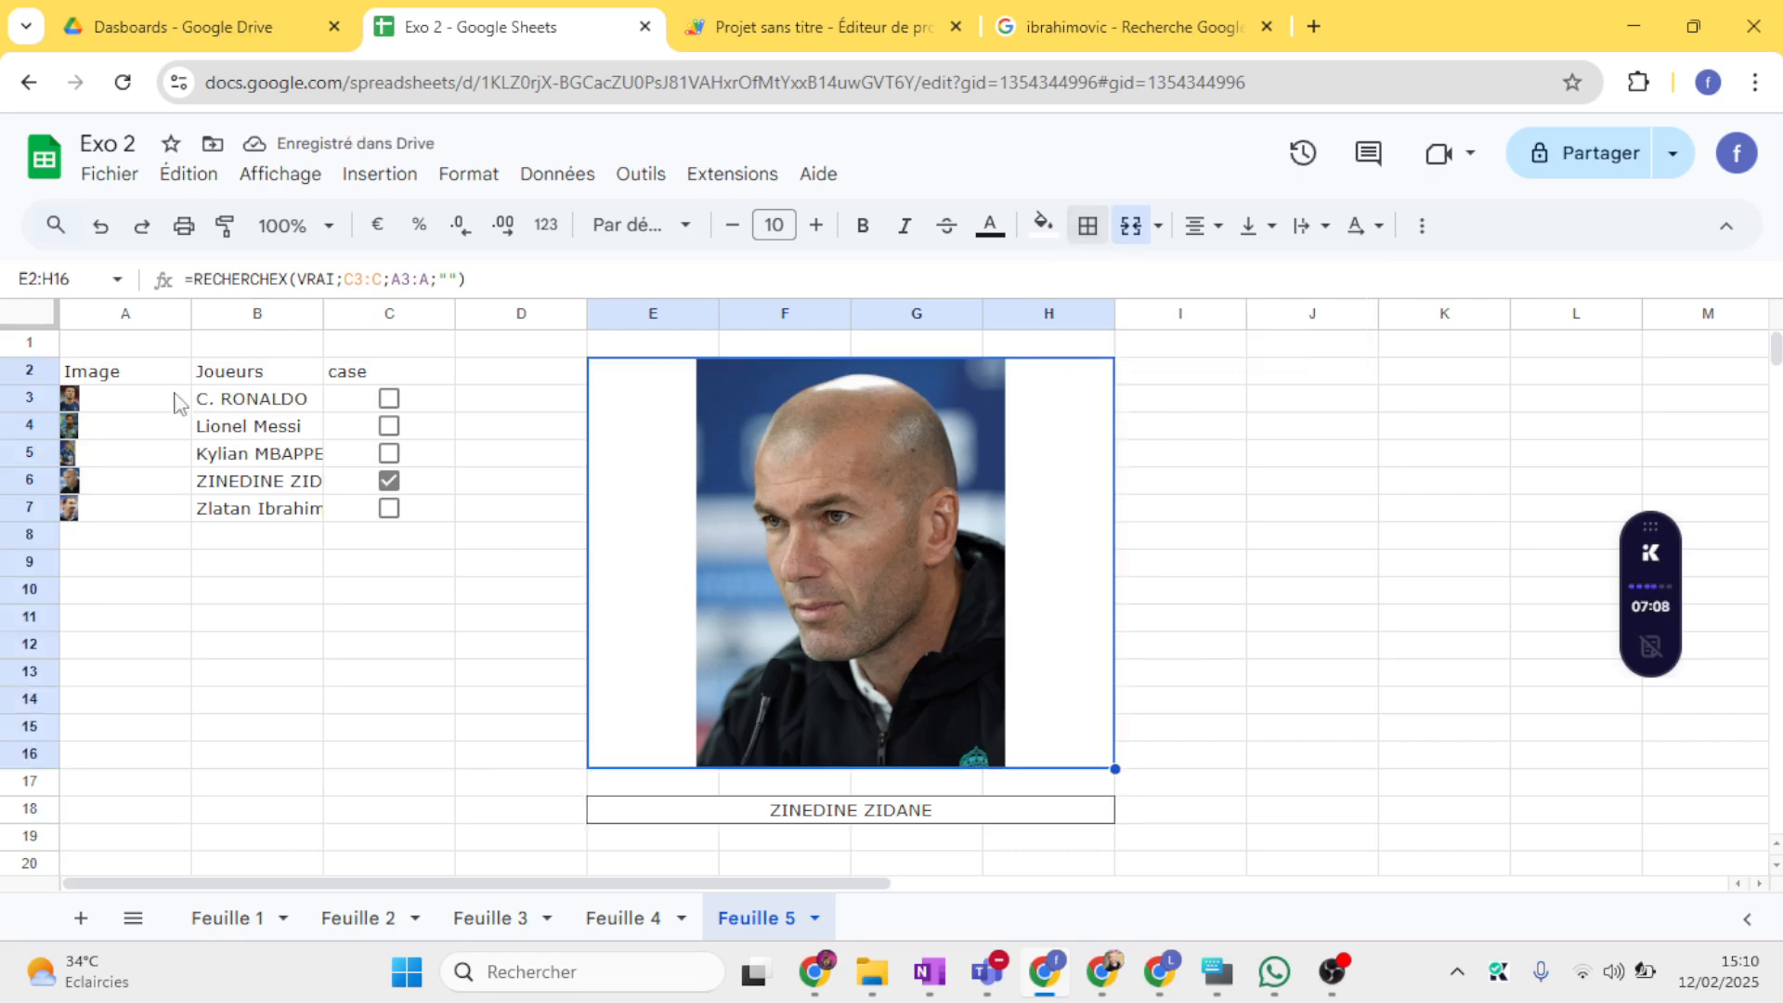
# Step: Hide column A, which holds the source images
pyautogui.click(147, 312)
pyautogui.rightClick(147, 312)
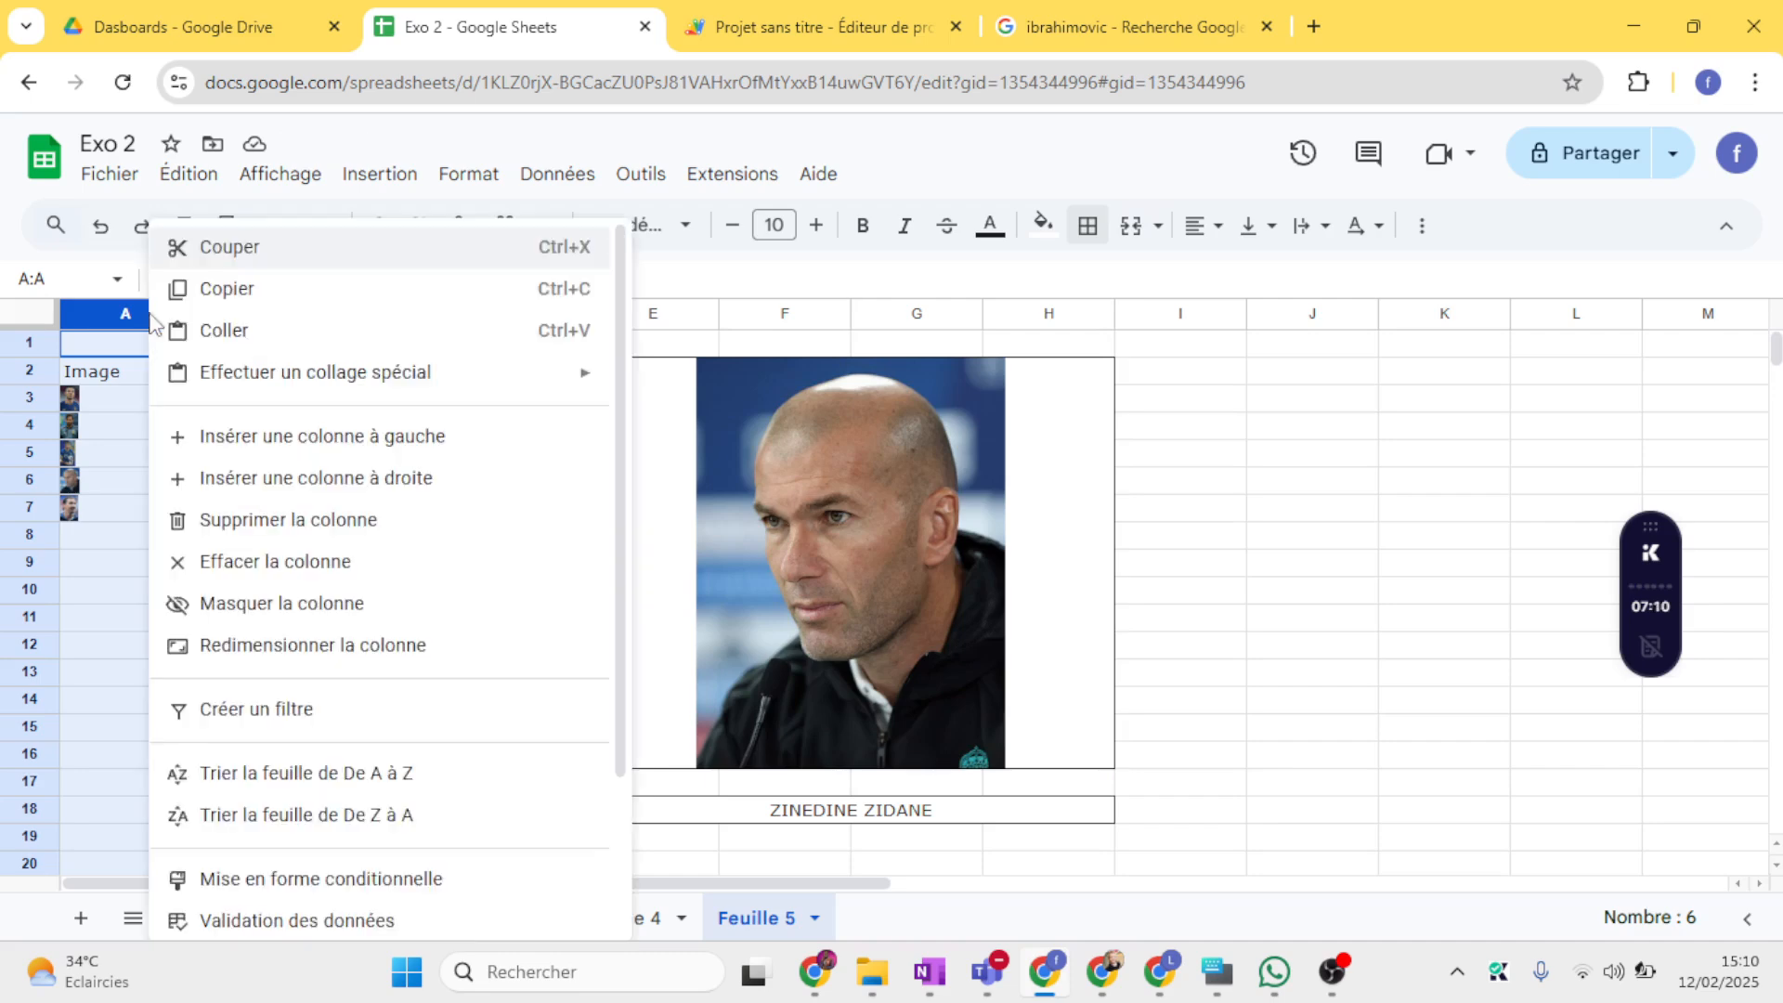
pyautogui.click(254, 603)
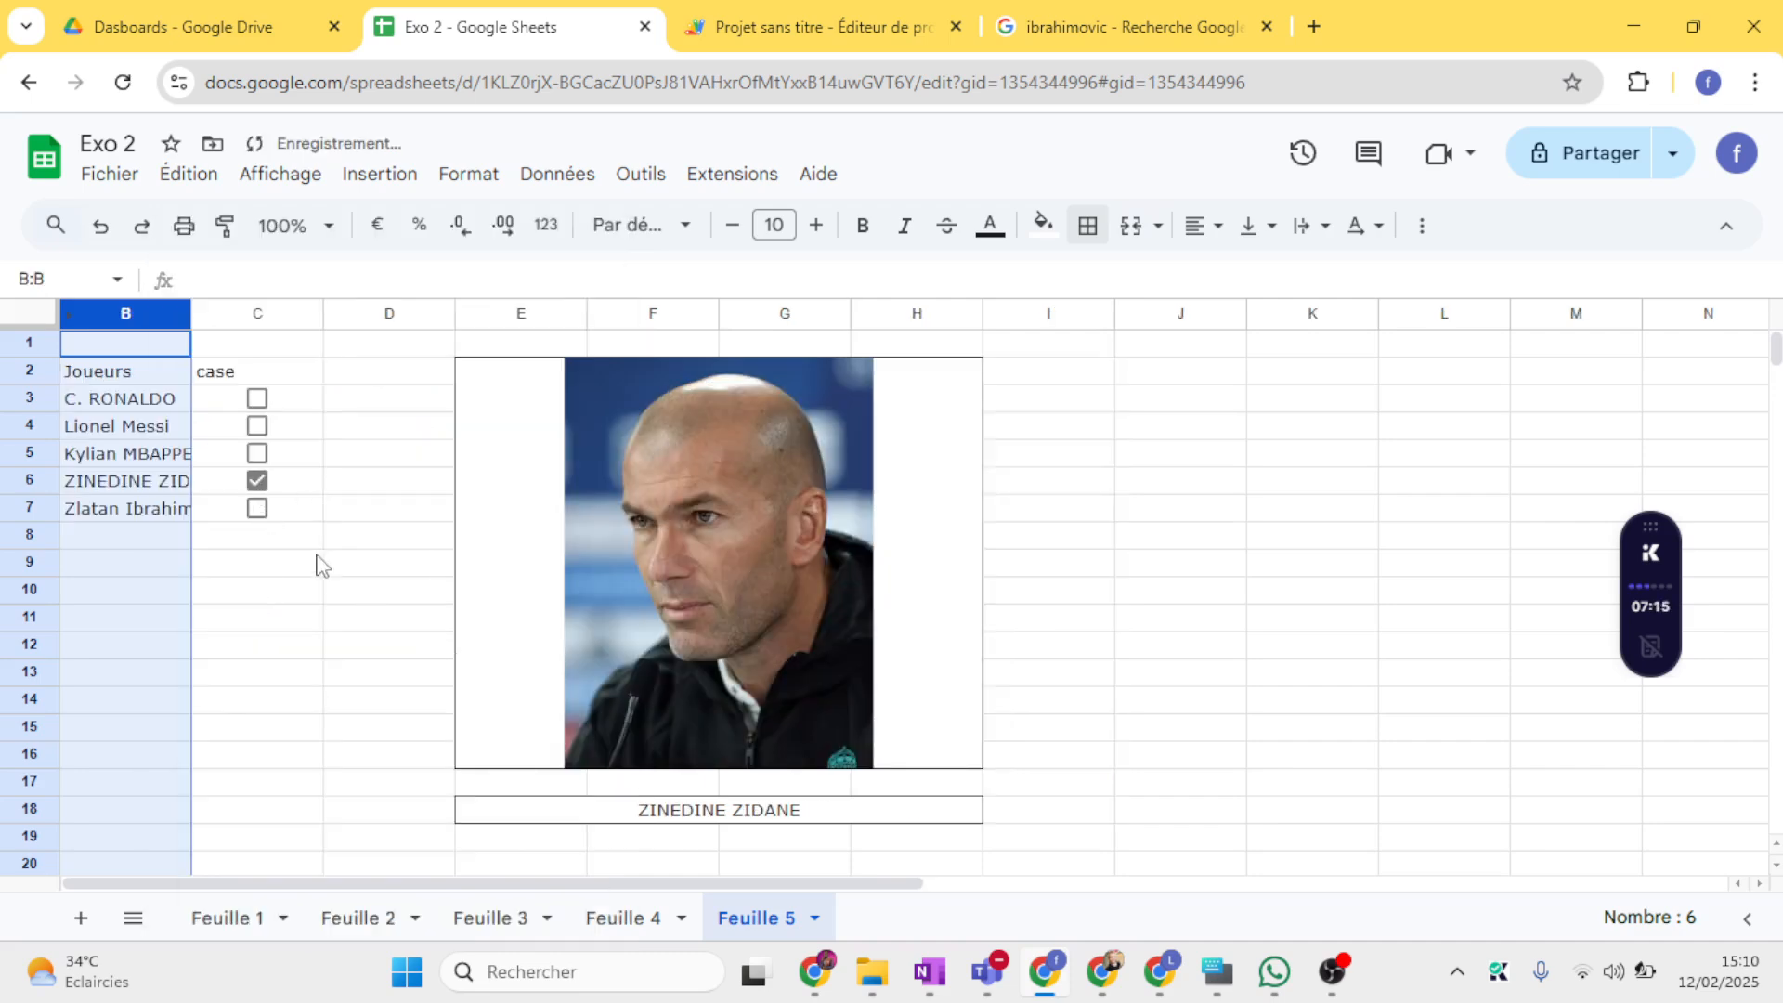
# Step: Clear C6, and test the picture and name lookups by ticking and clearing C4, C3, C6, C7, C3 and C4 one after another
pyautogui.click(256, 482)
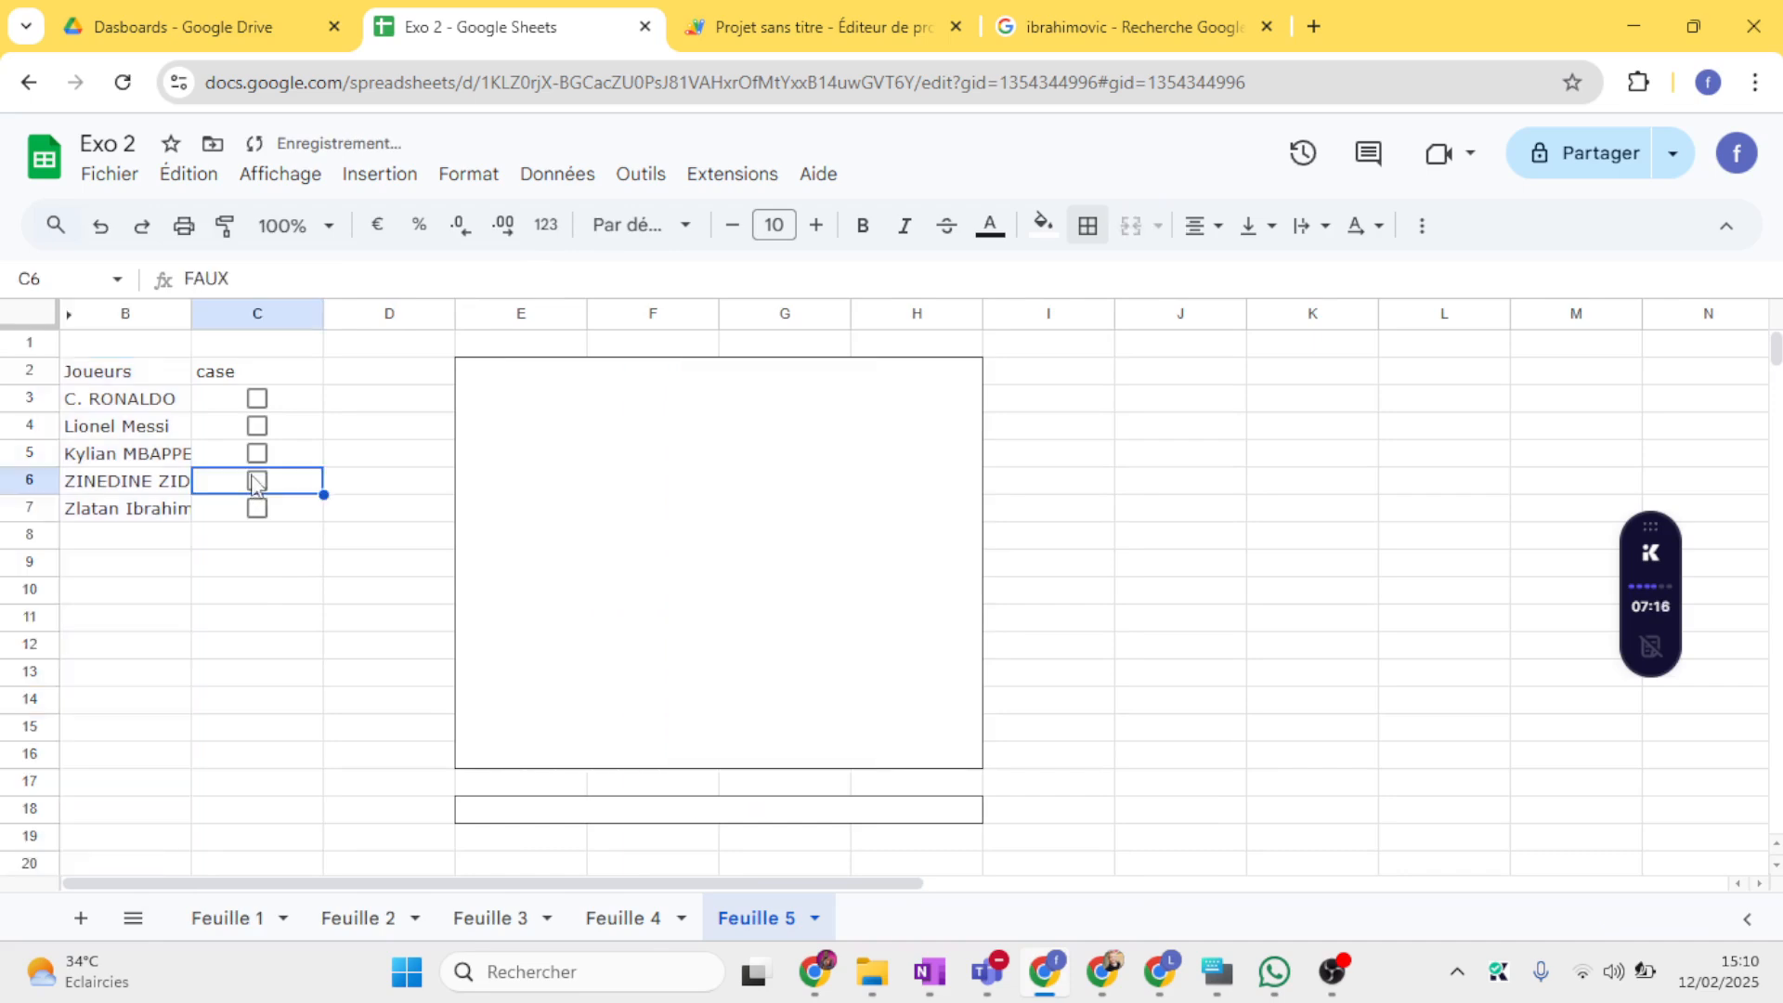
pyautogui.click(257, 426)
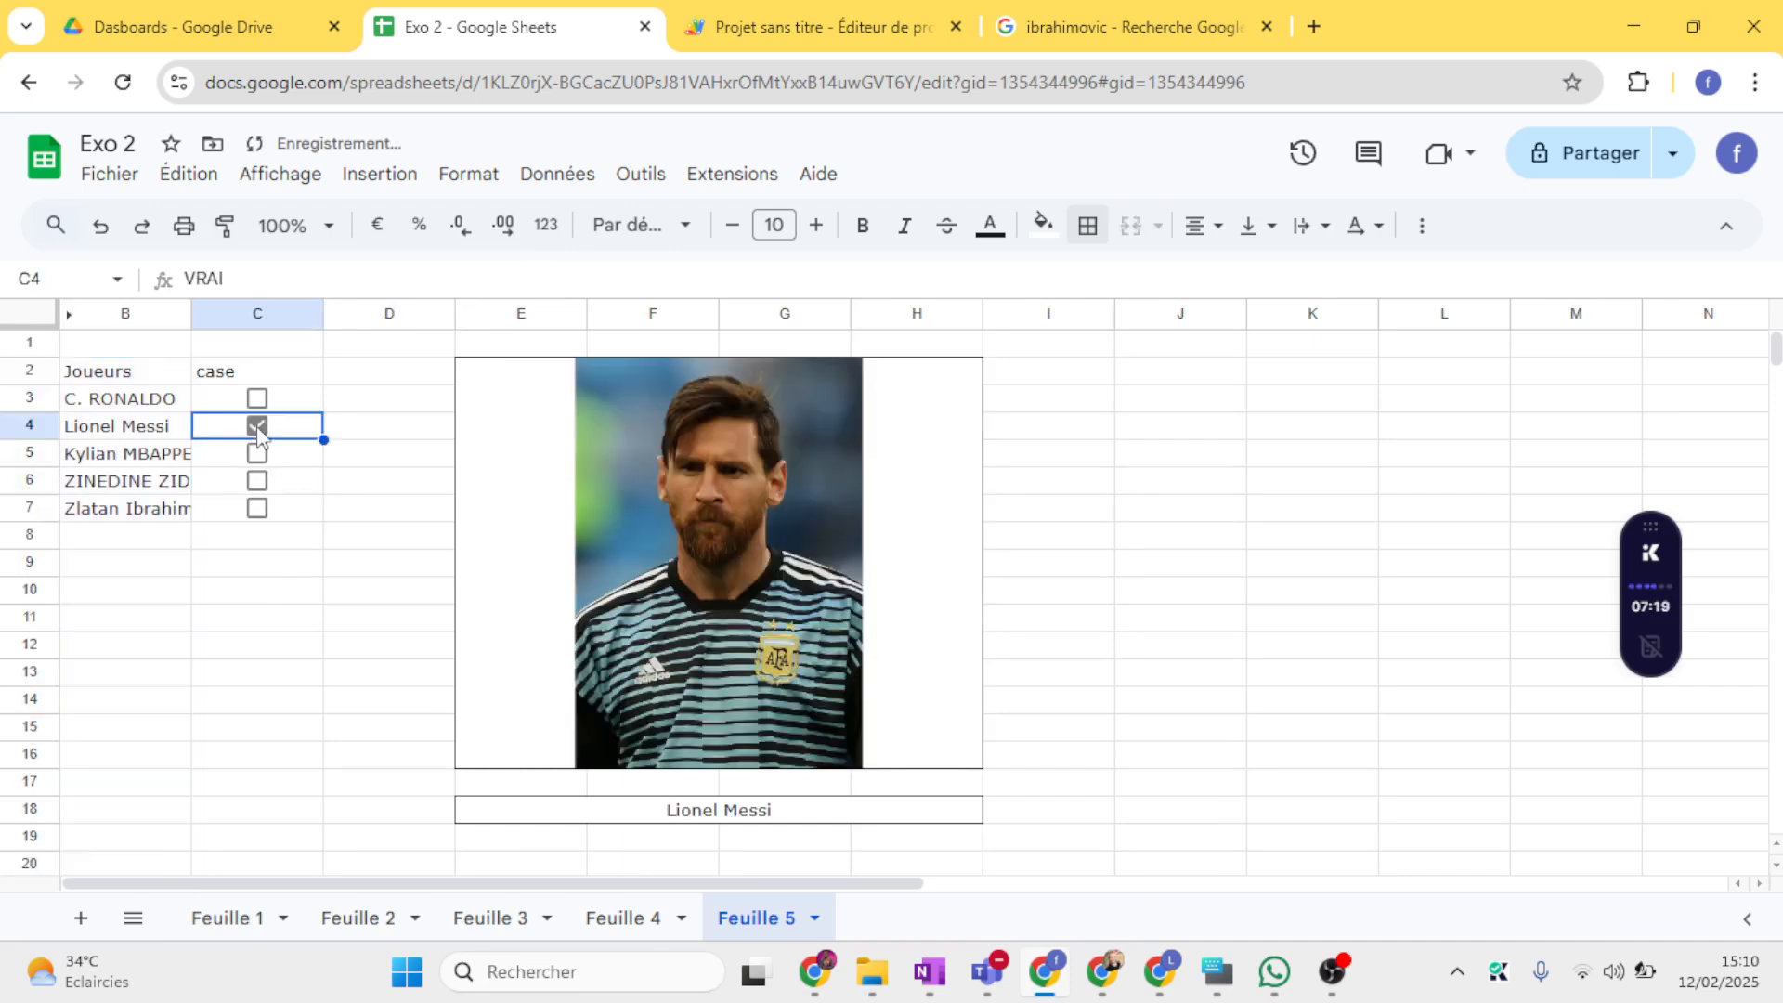
pyautogui.click(257, 426)
pyautogui.click(258, 398)
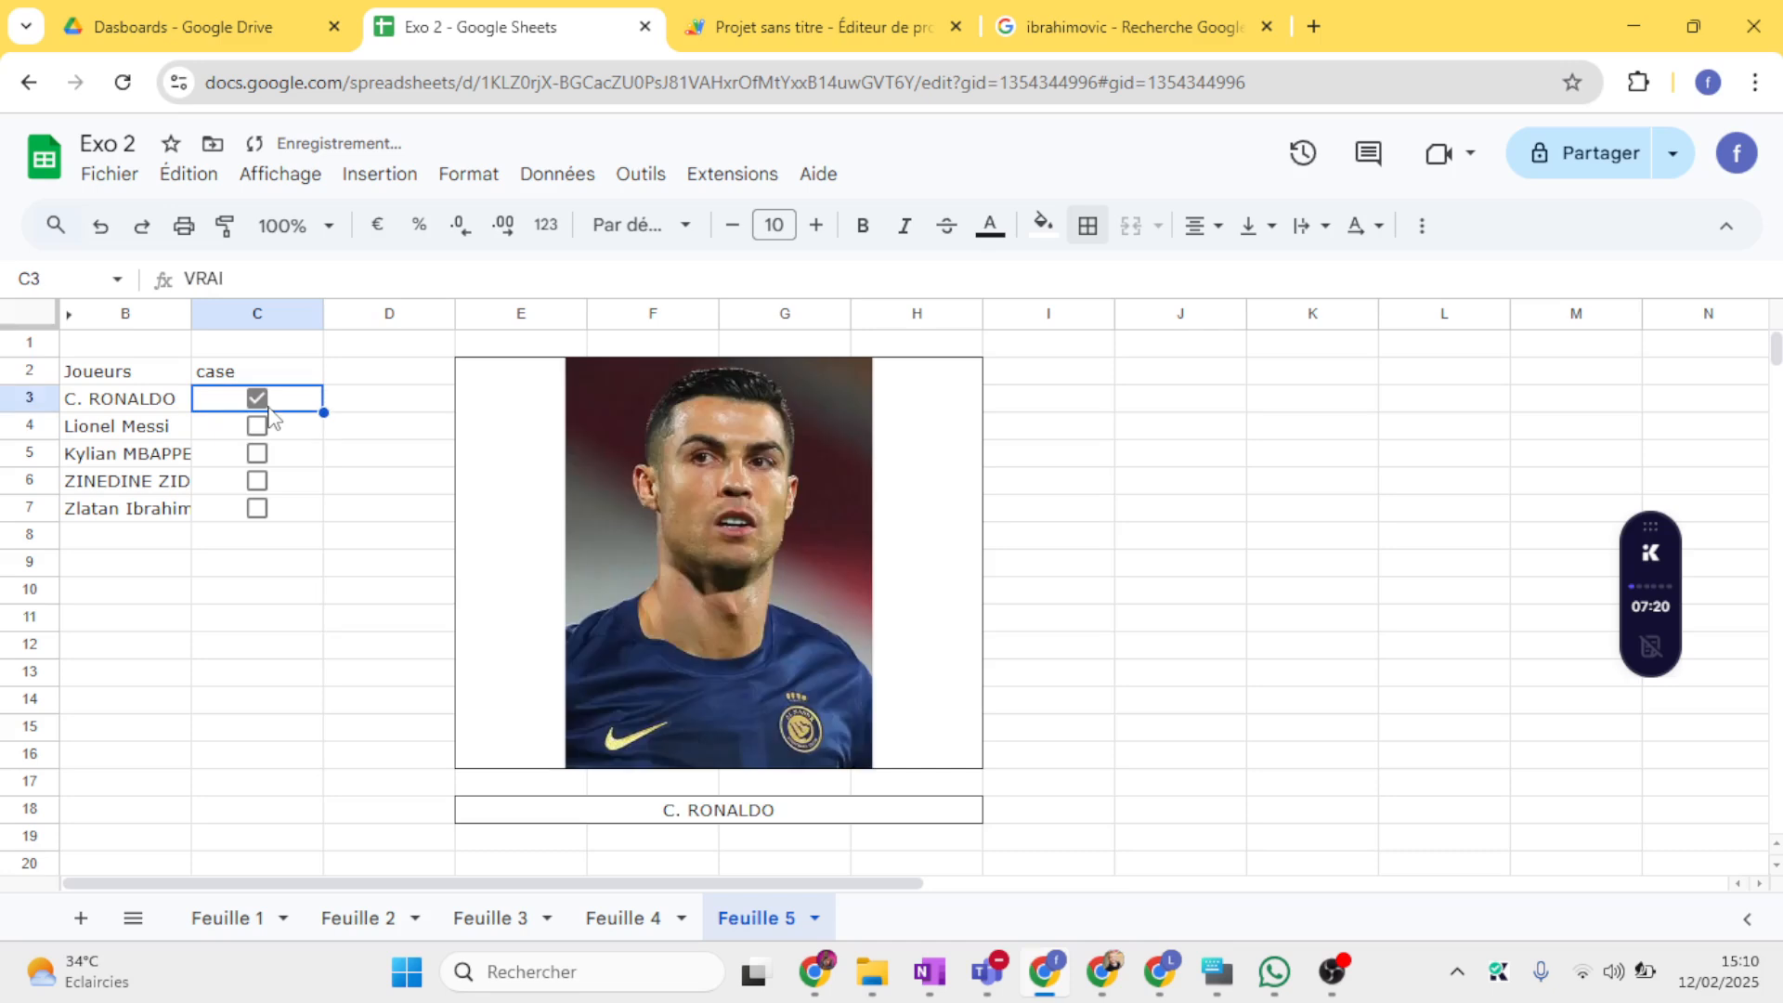
pyautogui.click(257, 398)
pyautogui.click(257, 481)
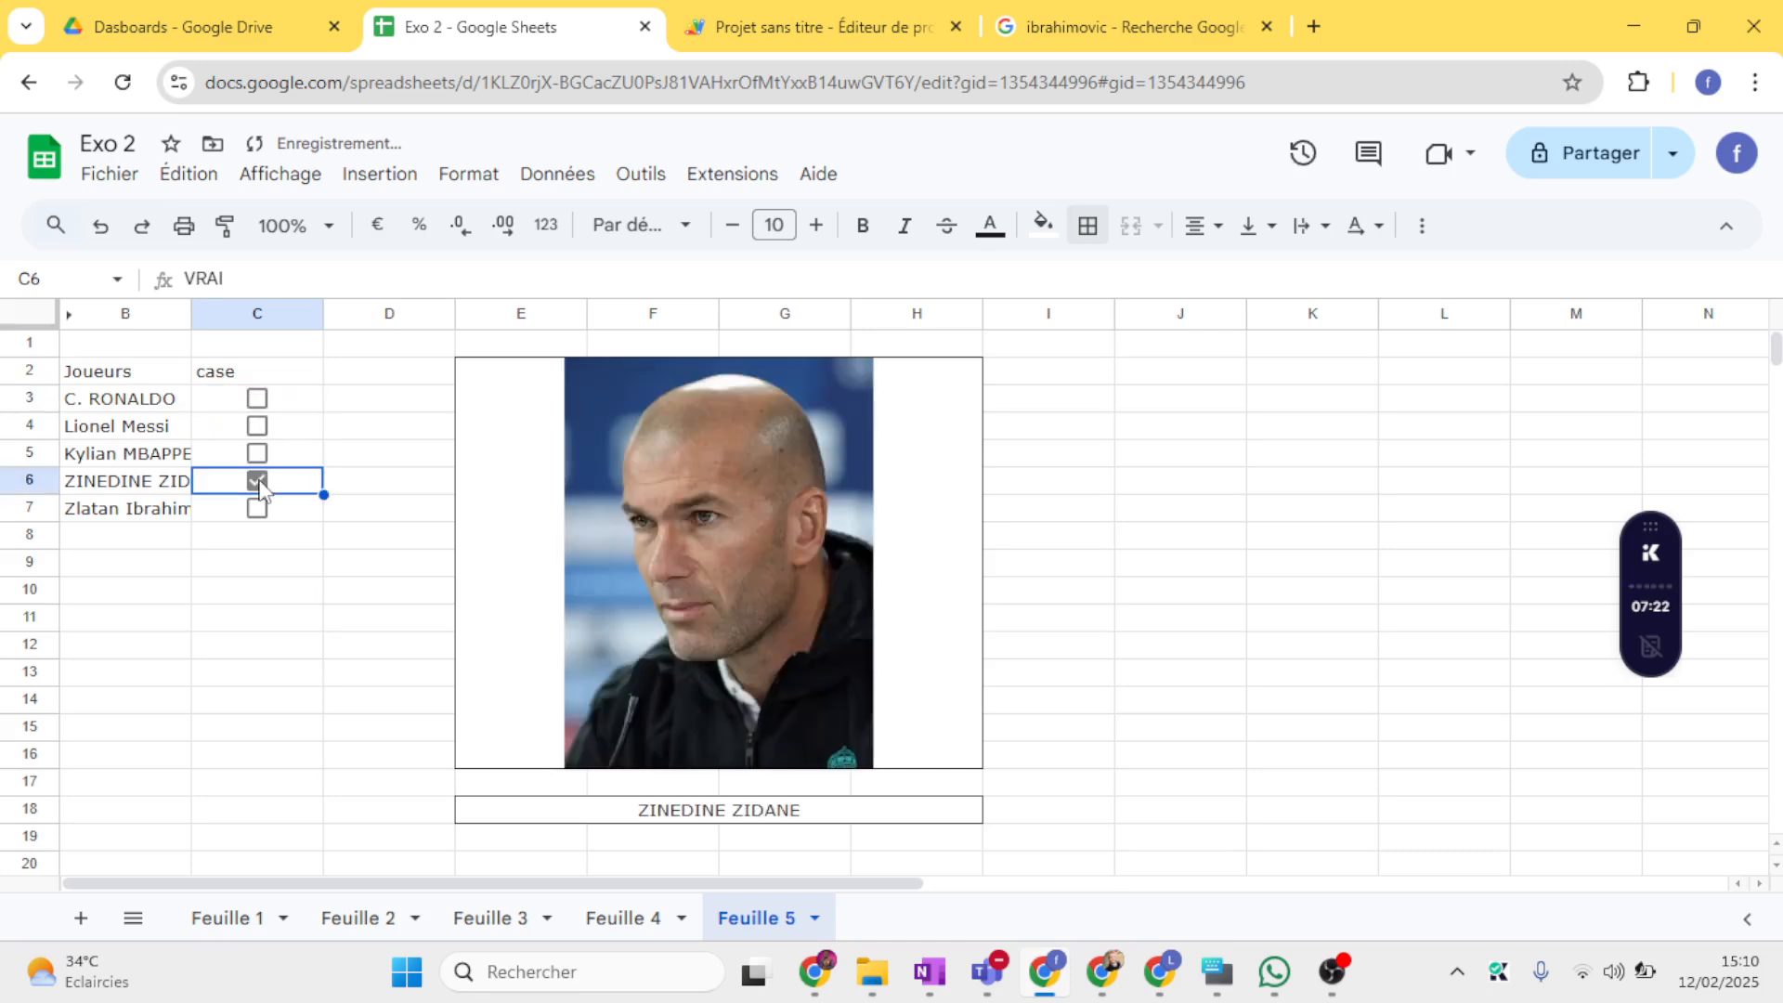
pyautogui.click(257, 481)
pyautogui.click(257, 509)
pyautogui.click(257, 509)
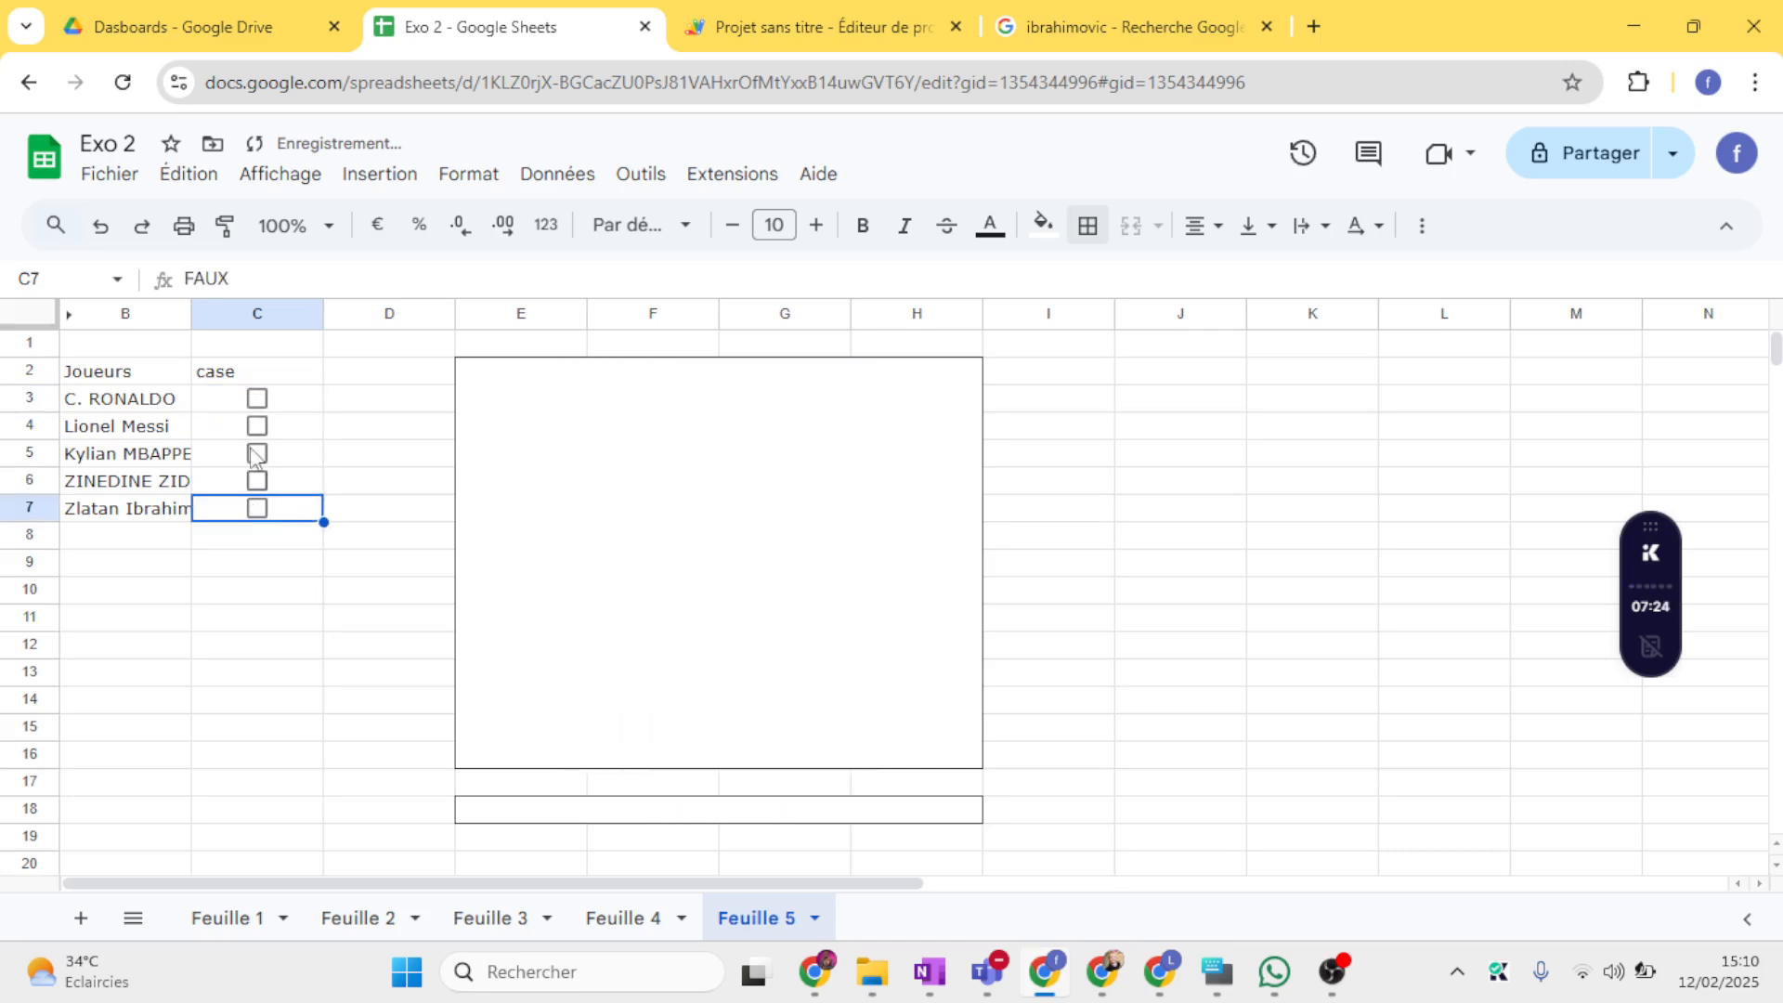
pyautogui.click(258, 398)
pyautogui.click(257, 398)
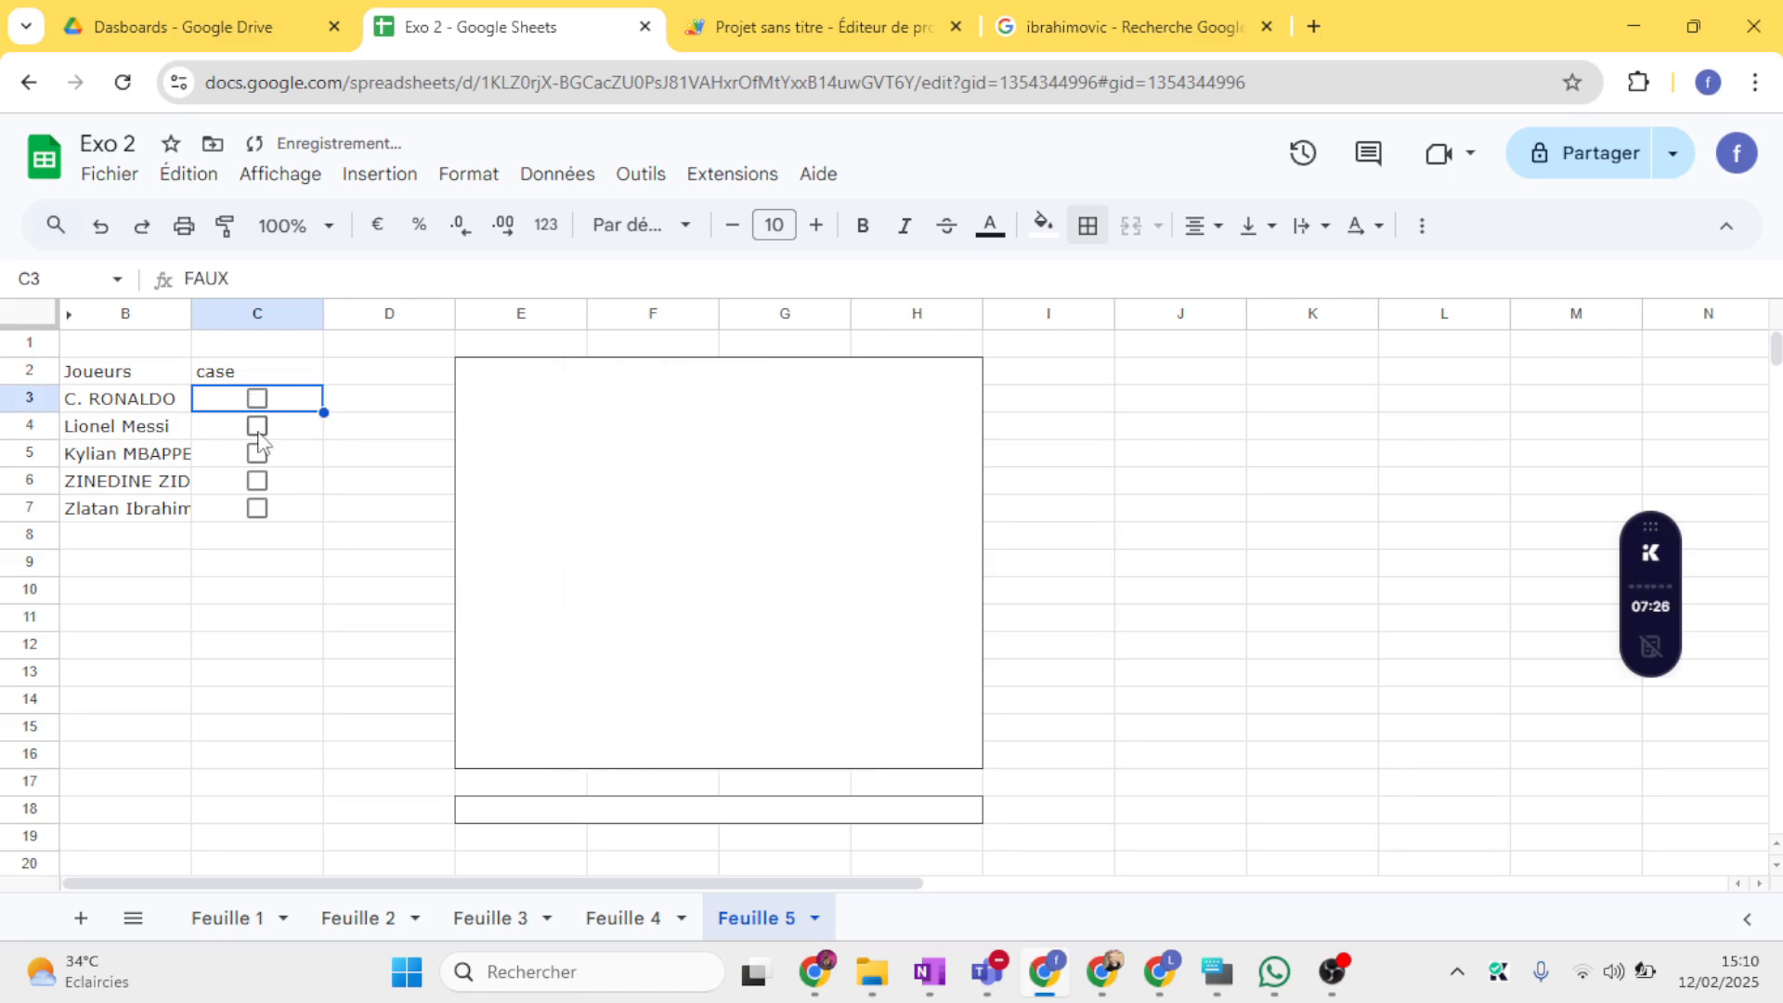
pyautogui.click(257, 426)
pyautogui.click(257, 427)
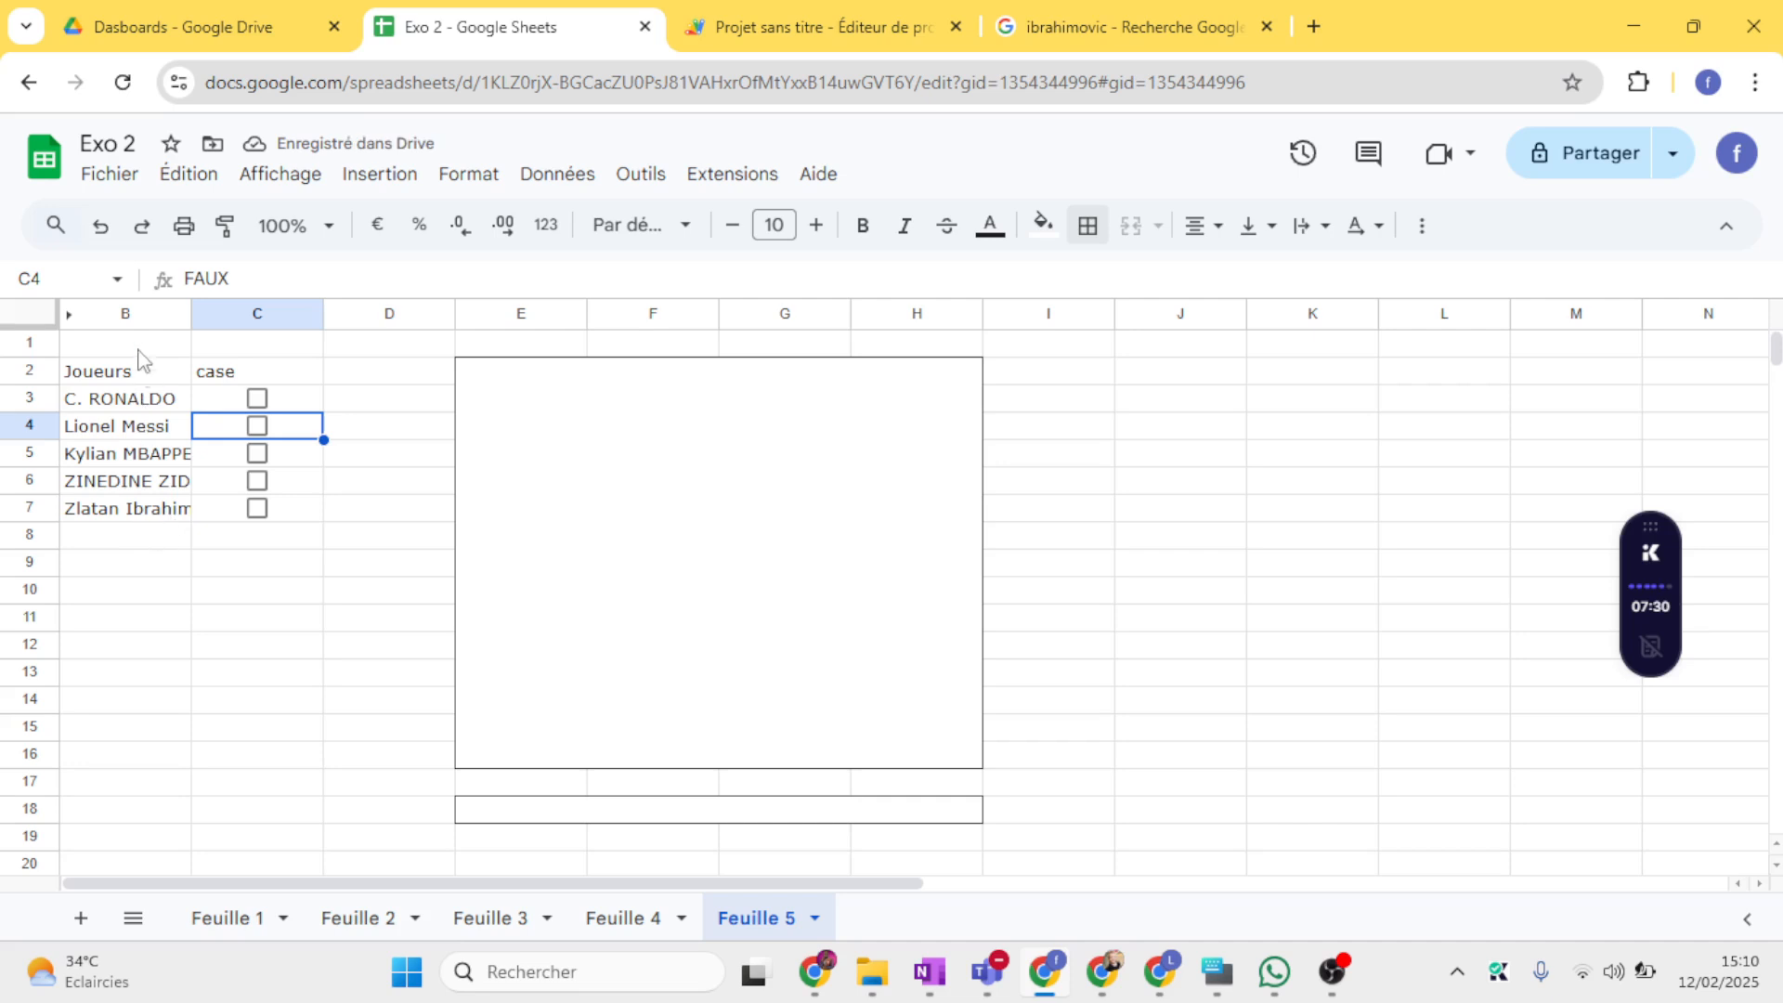
# Step: Unhide column A and open the in-cell image insertion for A8 with Google Images as the source
pyautogui.click(65, 313)
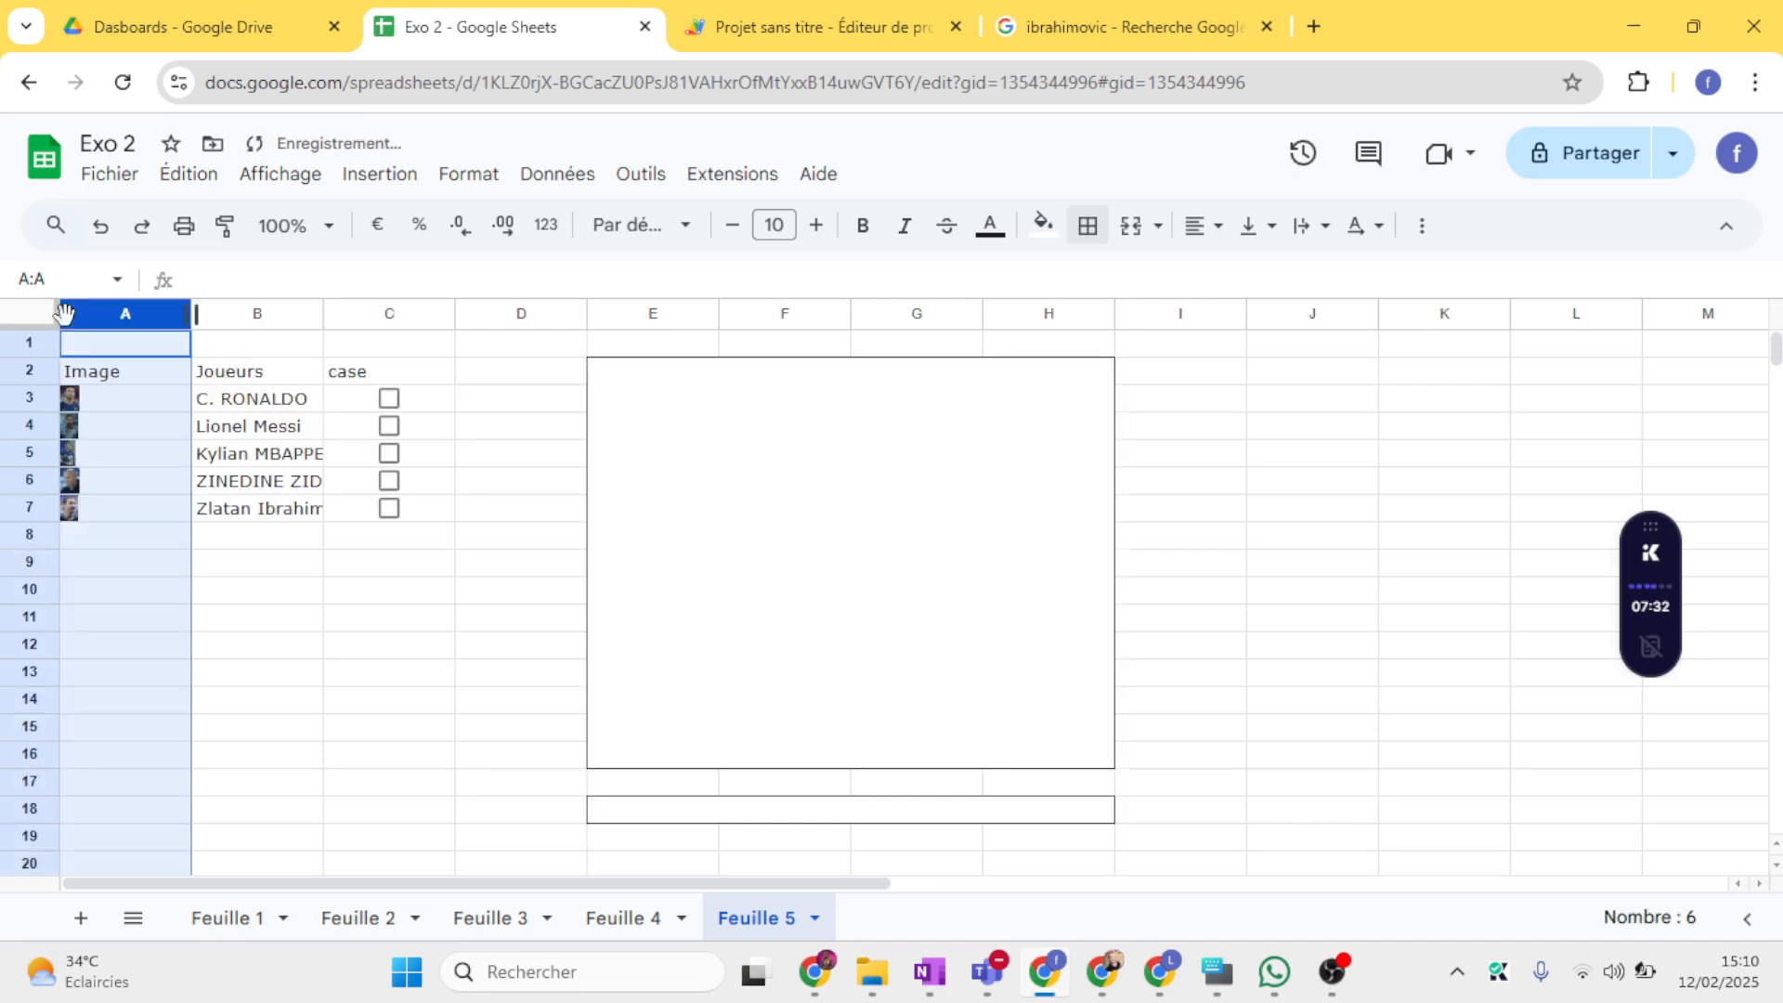
pyautogui.click(130, 539)
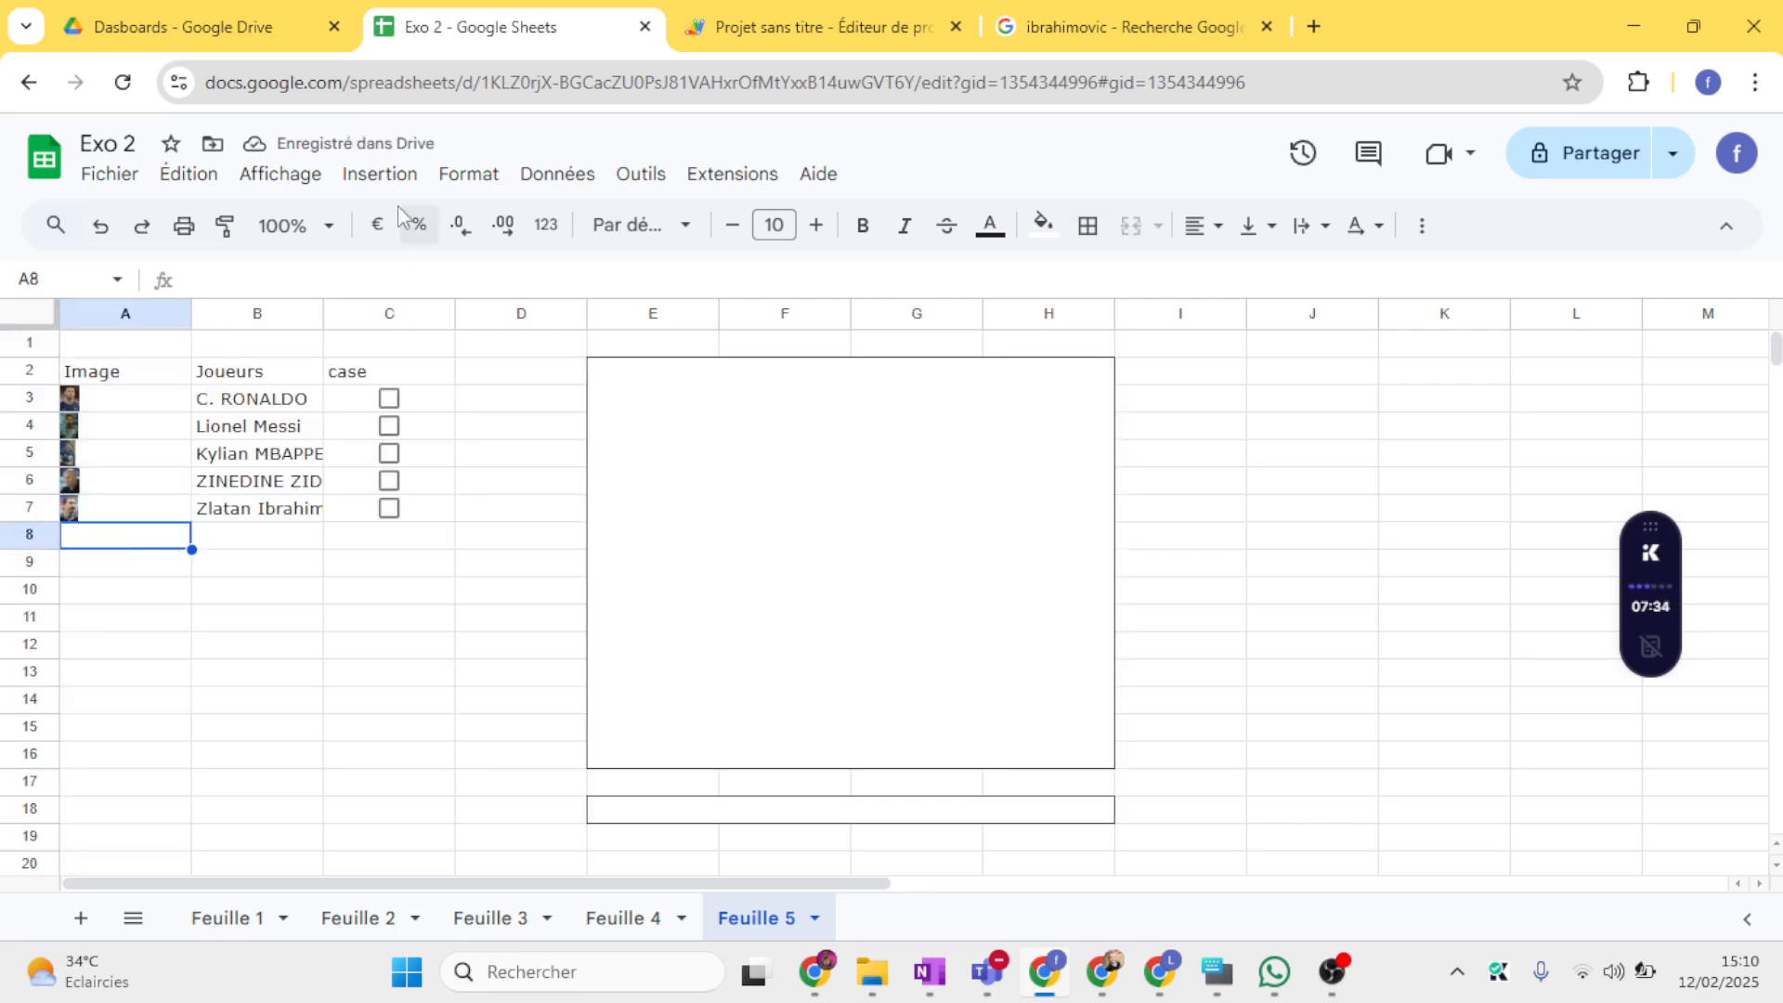
pyautogui.click(381, 176)
pyautogui.moveTo(513, 665)
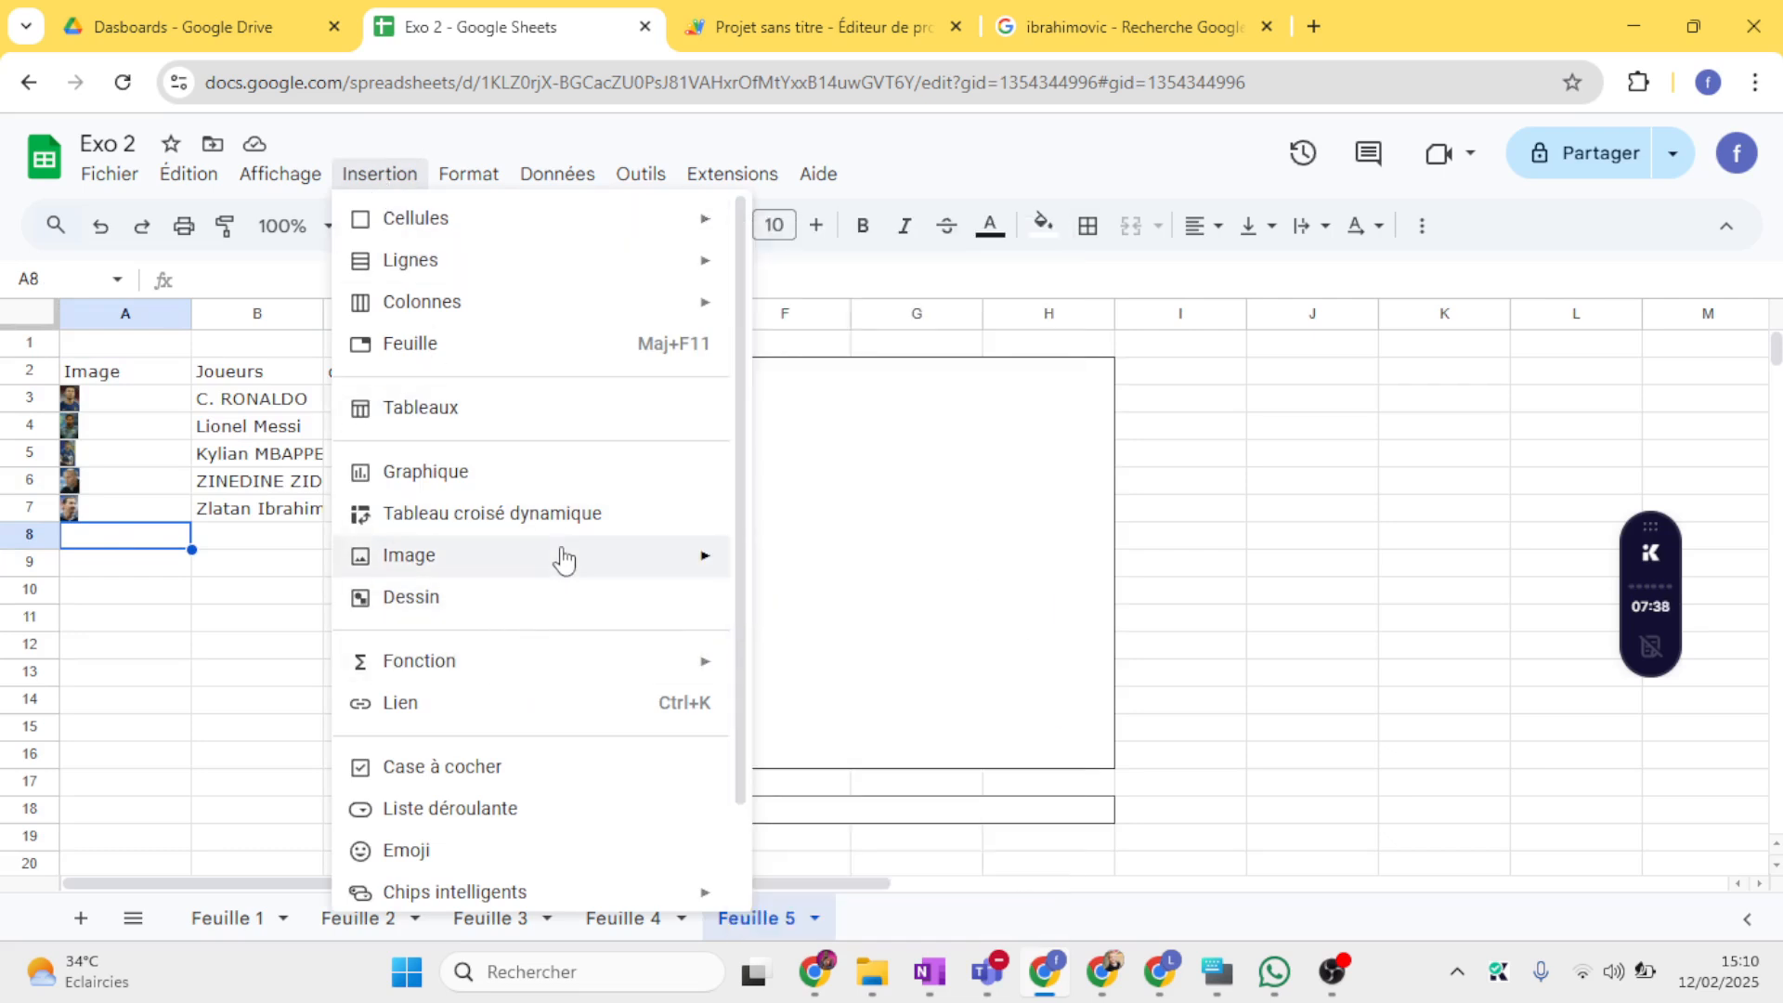
pyautogui.moveTo(565, 566)
pyautogui.click(817, 564)
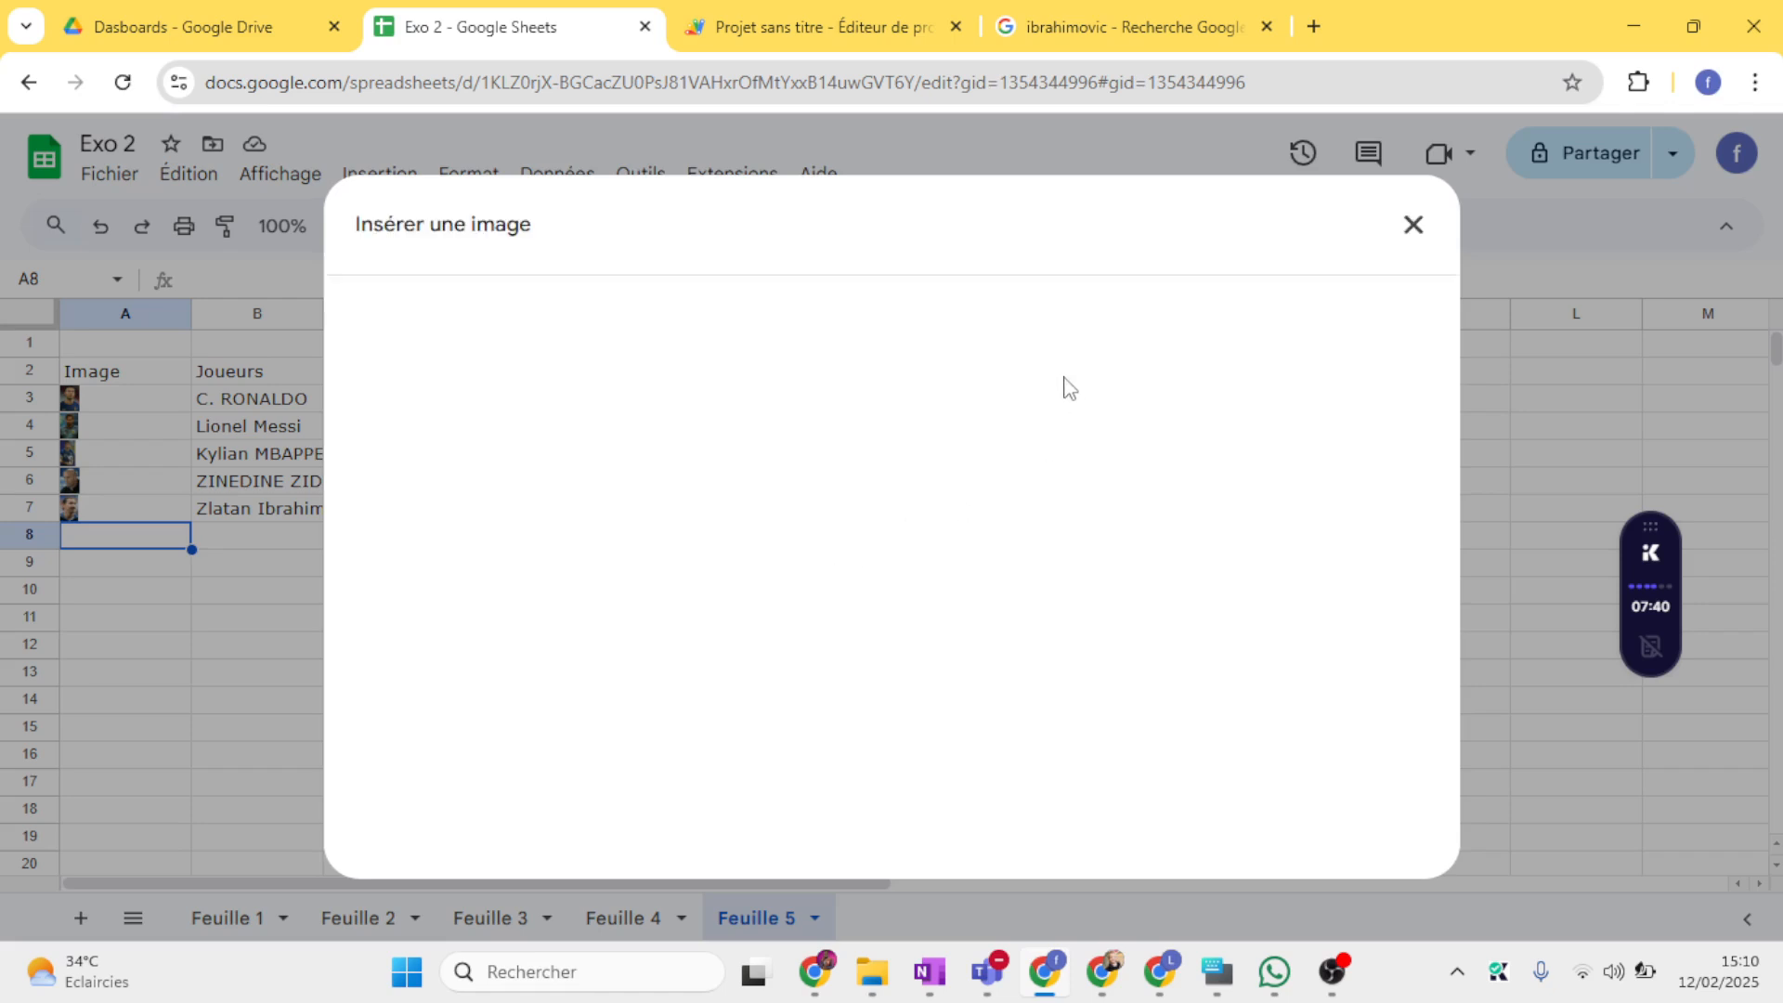
pyautogui.click(990, 337)
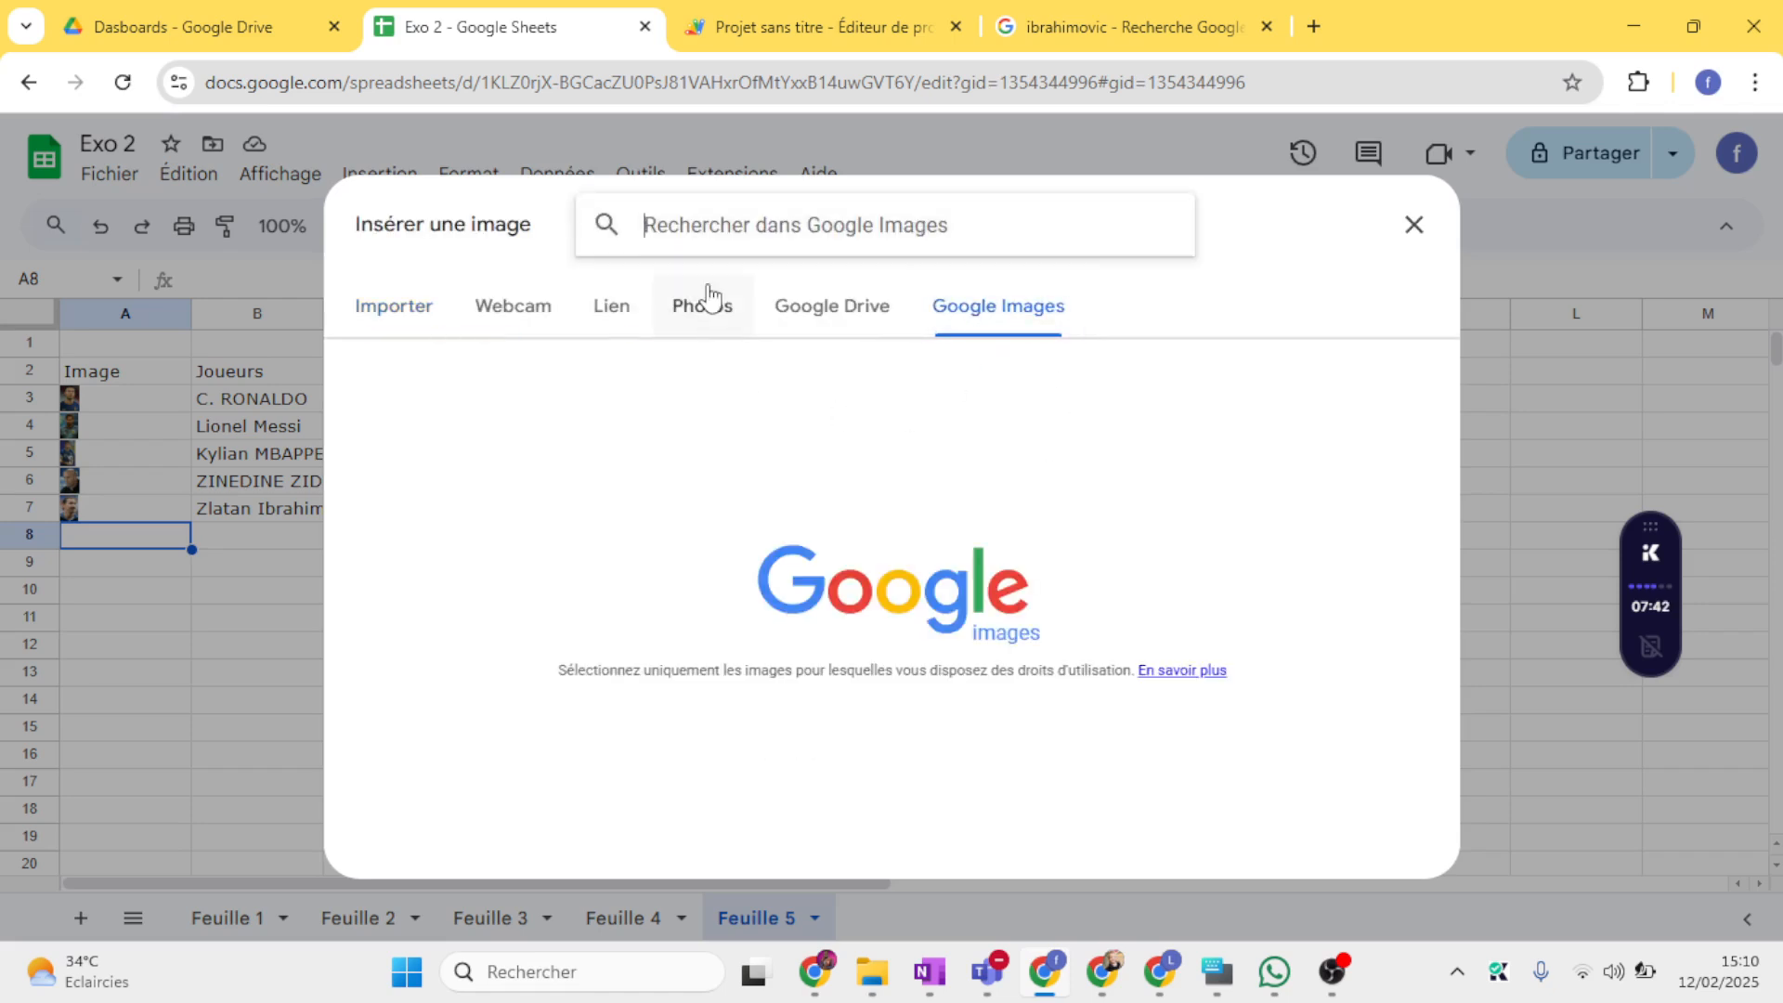
# Step: Search Google Images for "Xavi" and insert the portrait in the yellow number 6 jersey into A8
pyautogui.write('ni')
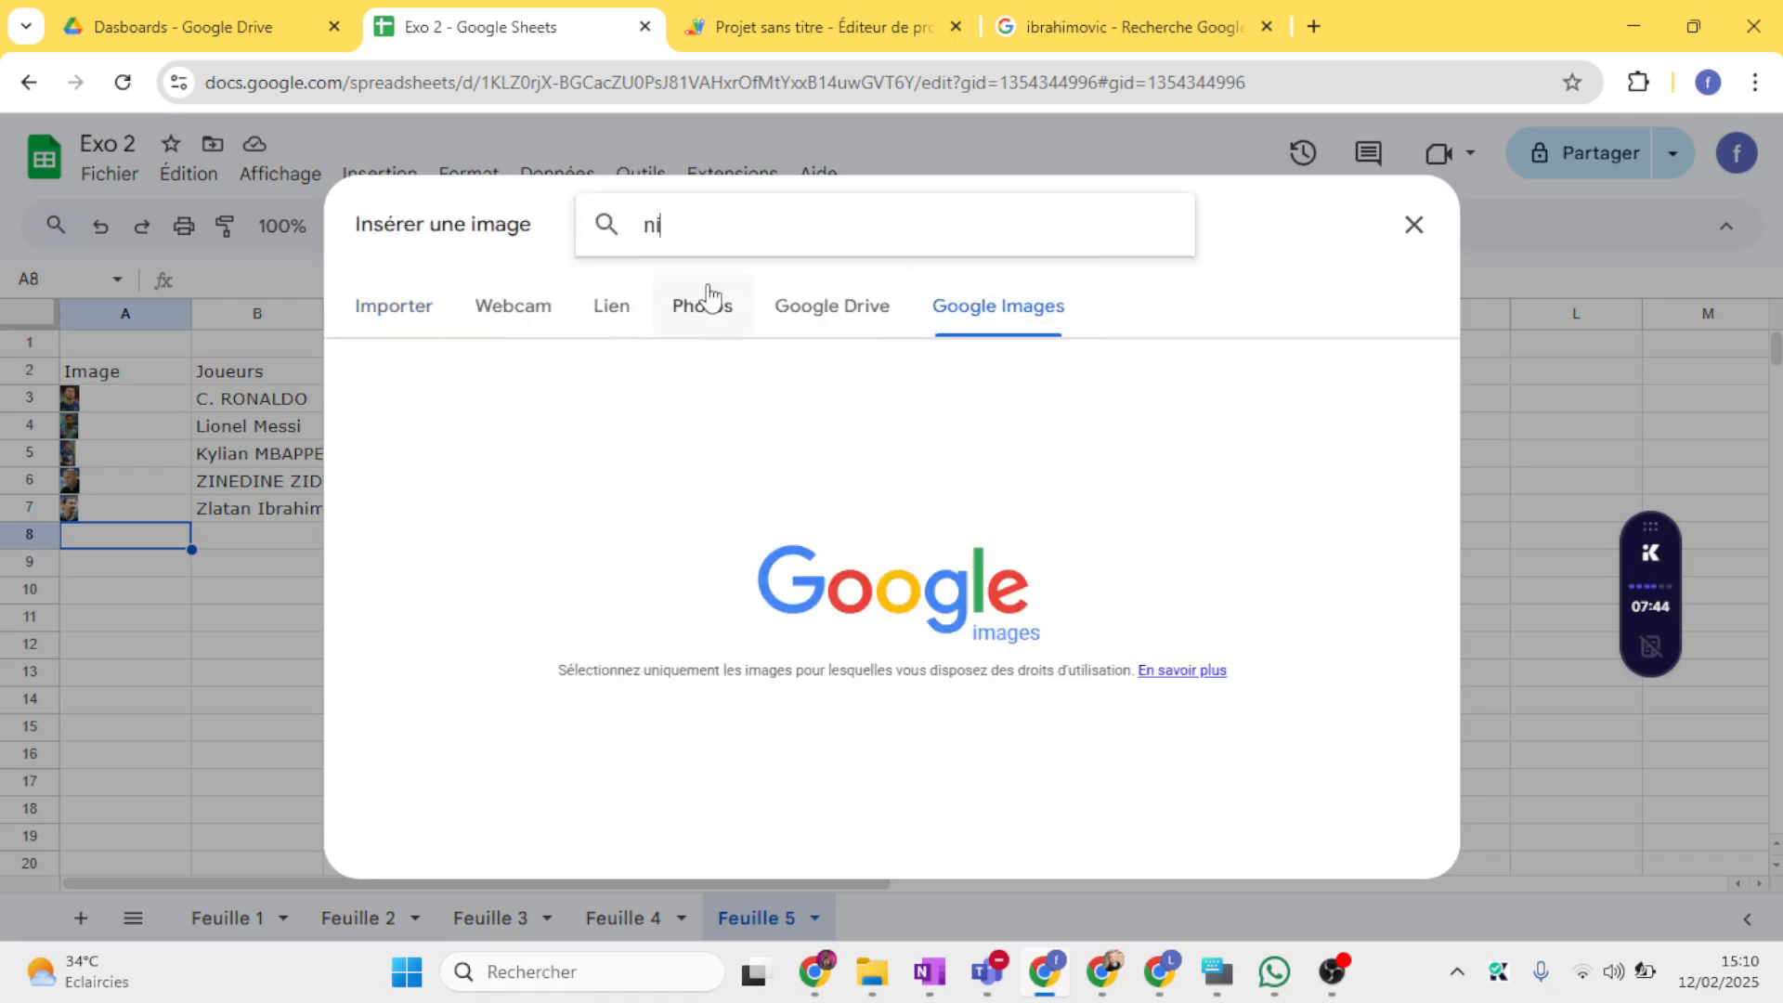
pyautogui.press('BackSpace')
pyautogui.write('Xavi')
pyautogui.press('Return')
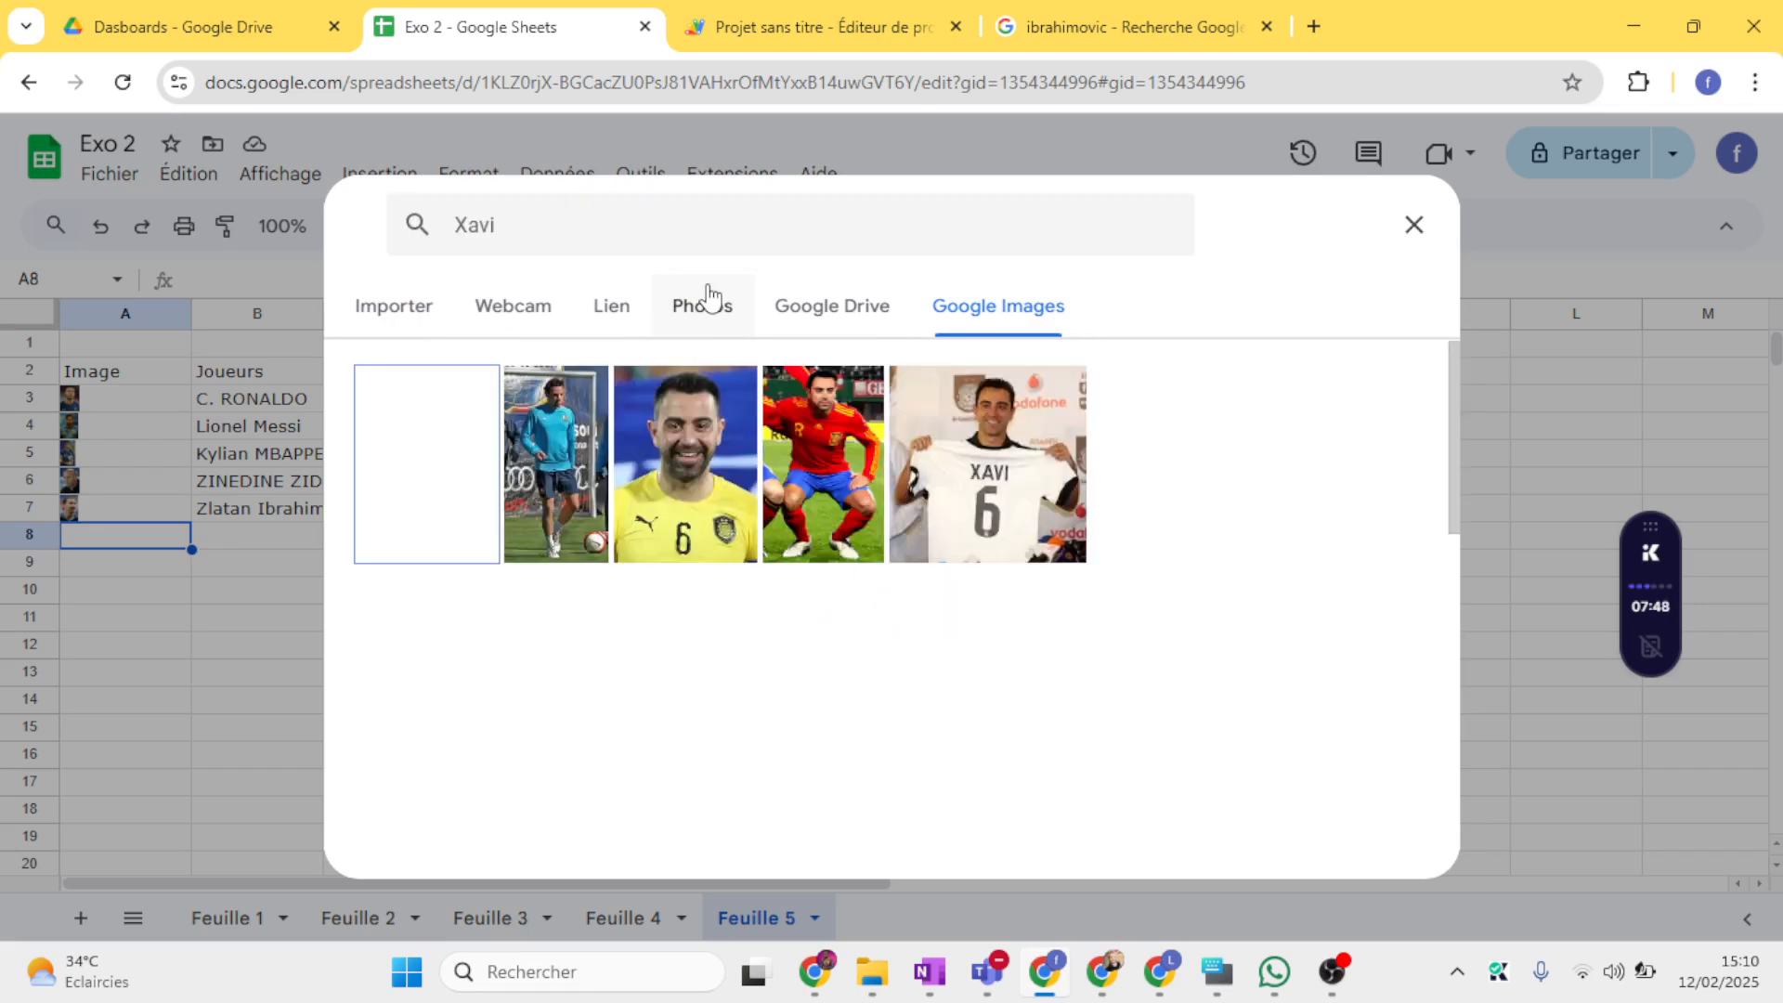
pyautogui.click(684, 483)
pyautogui.click(1399, 841)
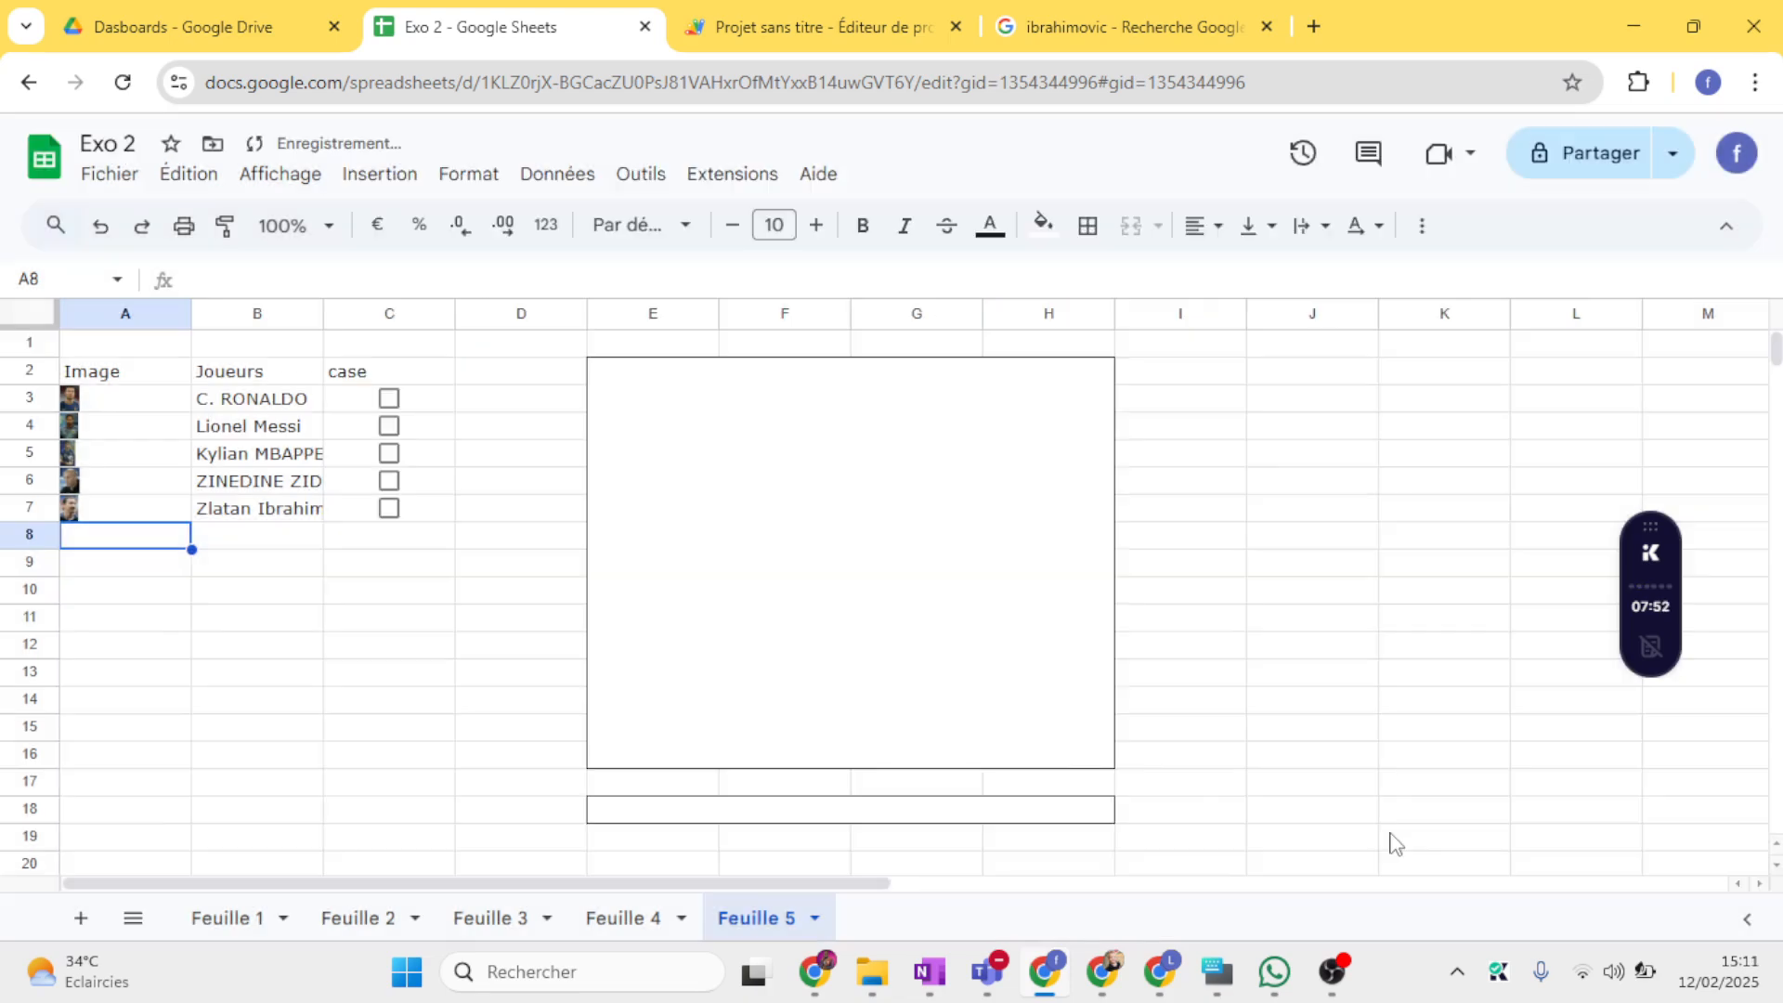
# Step: Enter the player name "Xavi" in B8 and fill the checkbox from C7 down into C8
pyautogui.click(253, 536)
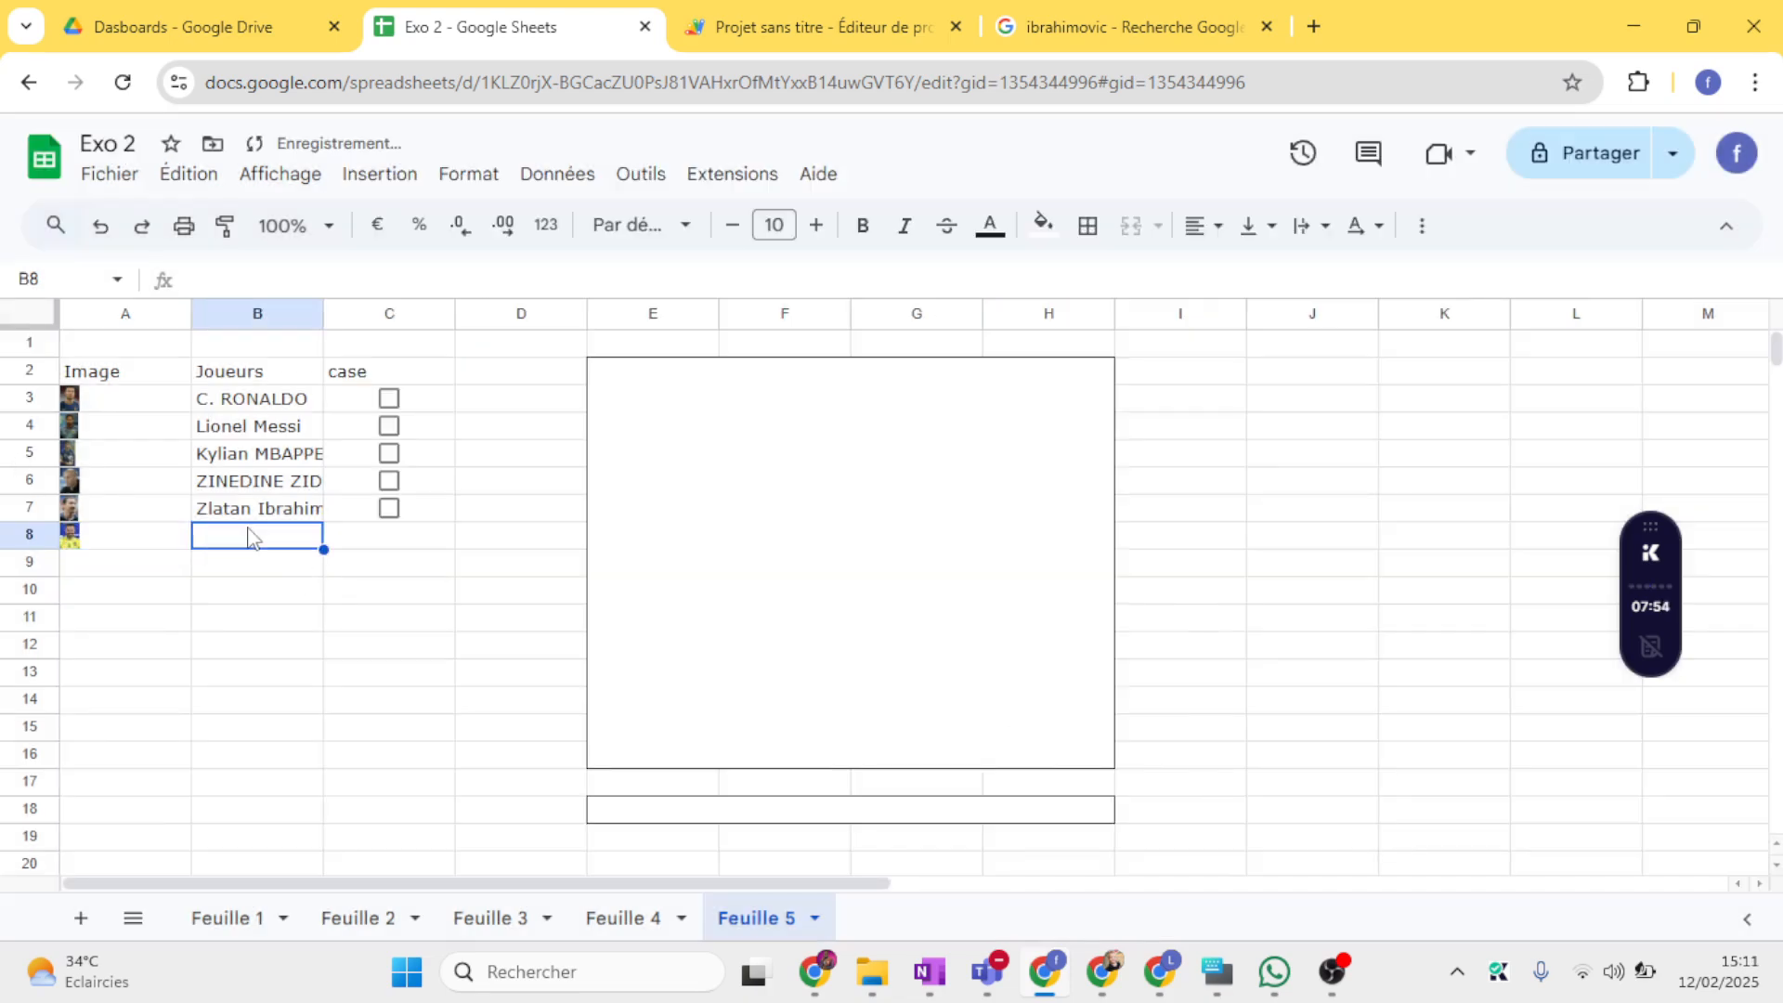
pyautogui.write('Xavi')
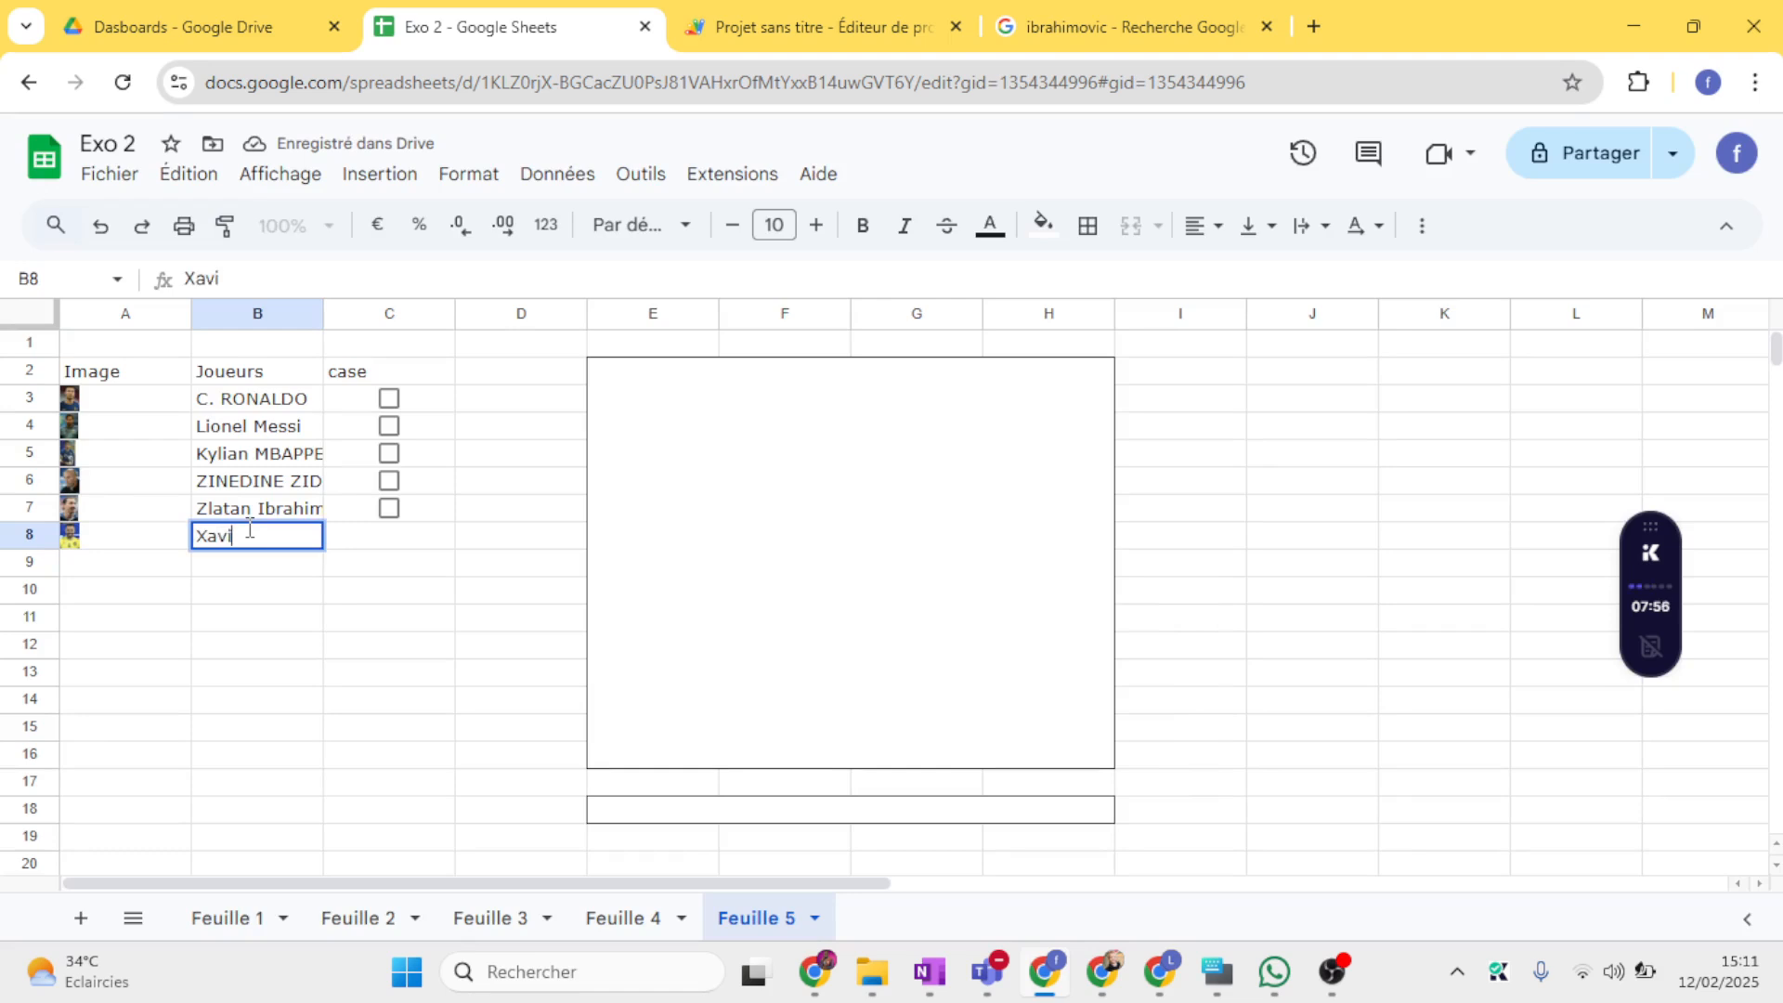
pyautogui.click(376, 539)
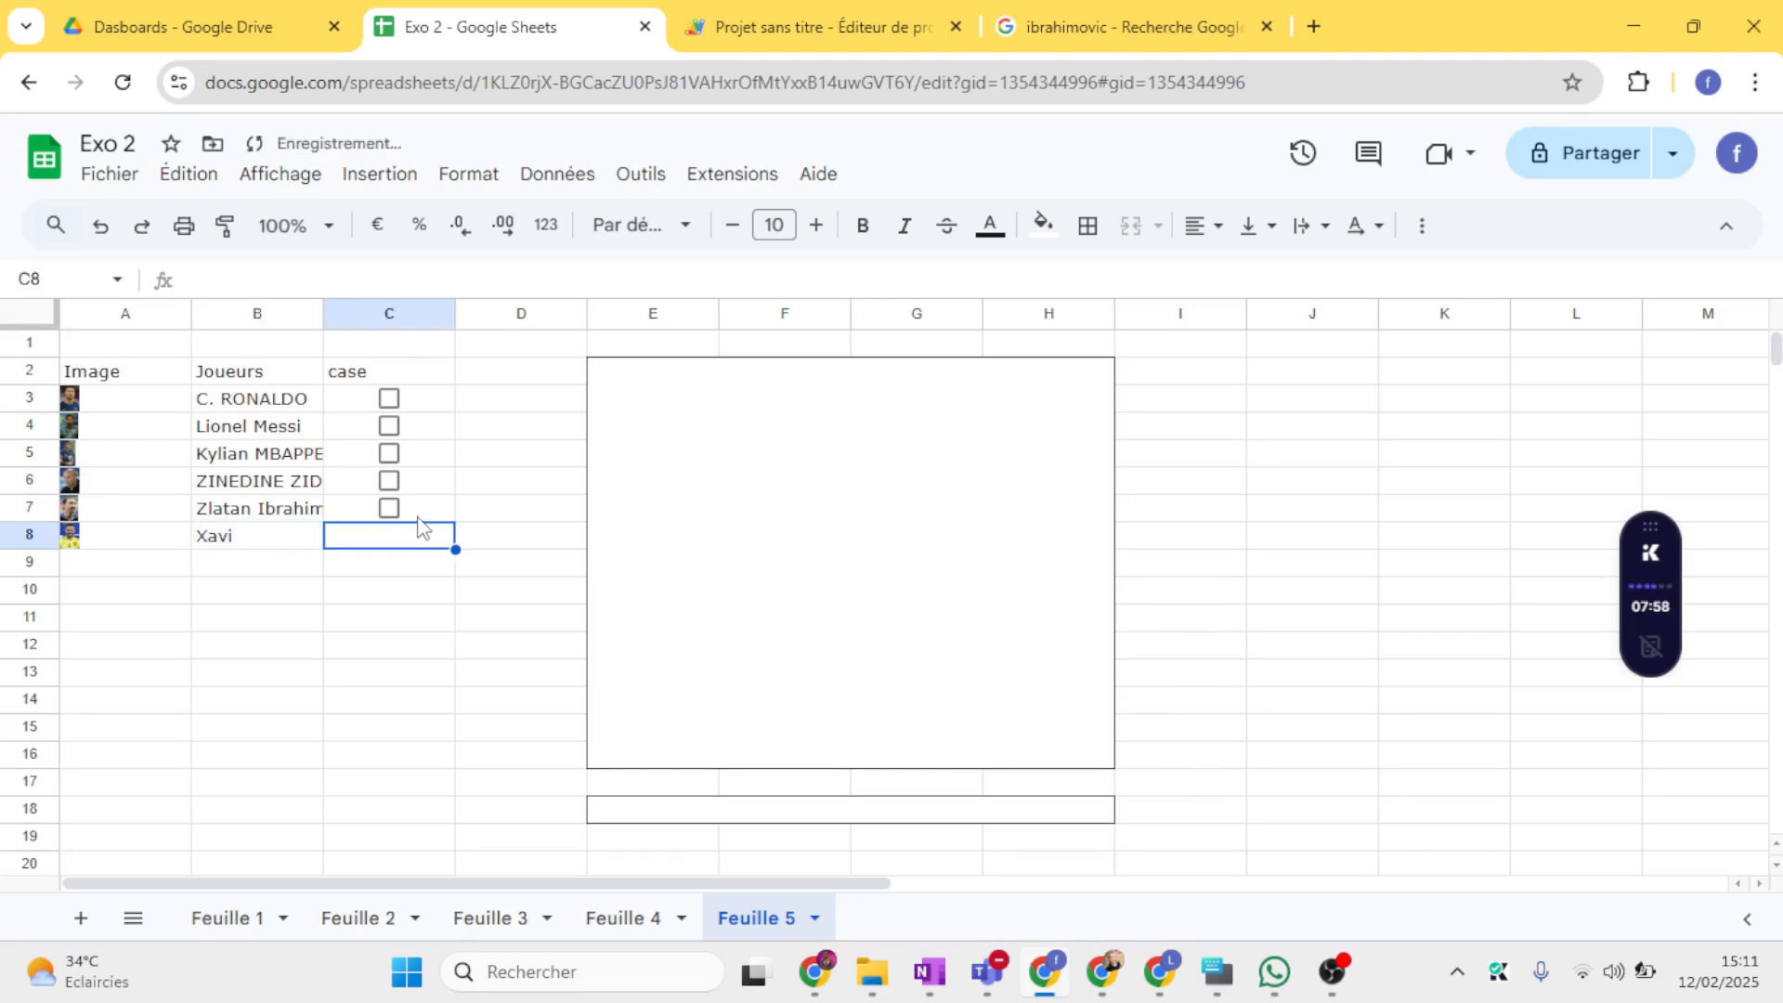
pyautogui.click(418, 516)
pyautogui.moveTo(455, 523); pyautogui.dragTo(451, 537)
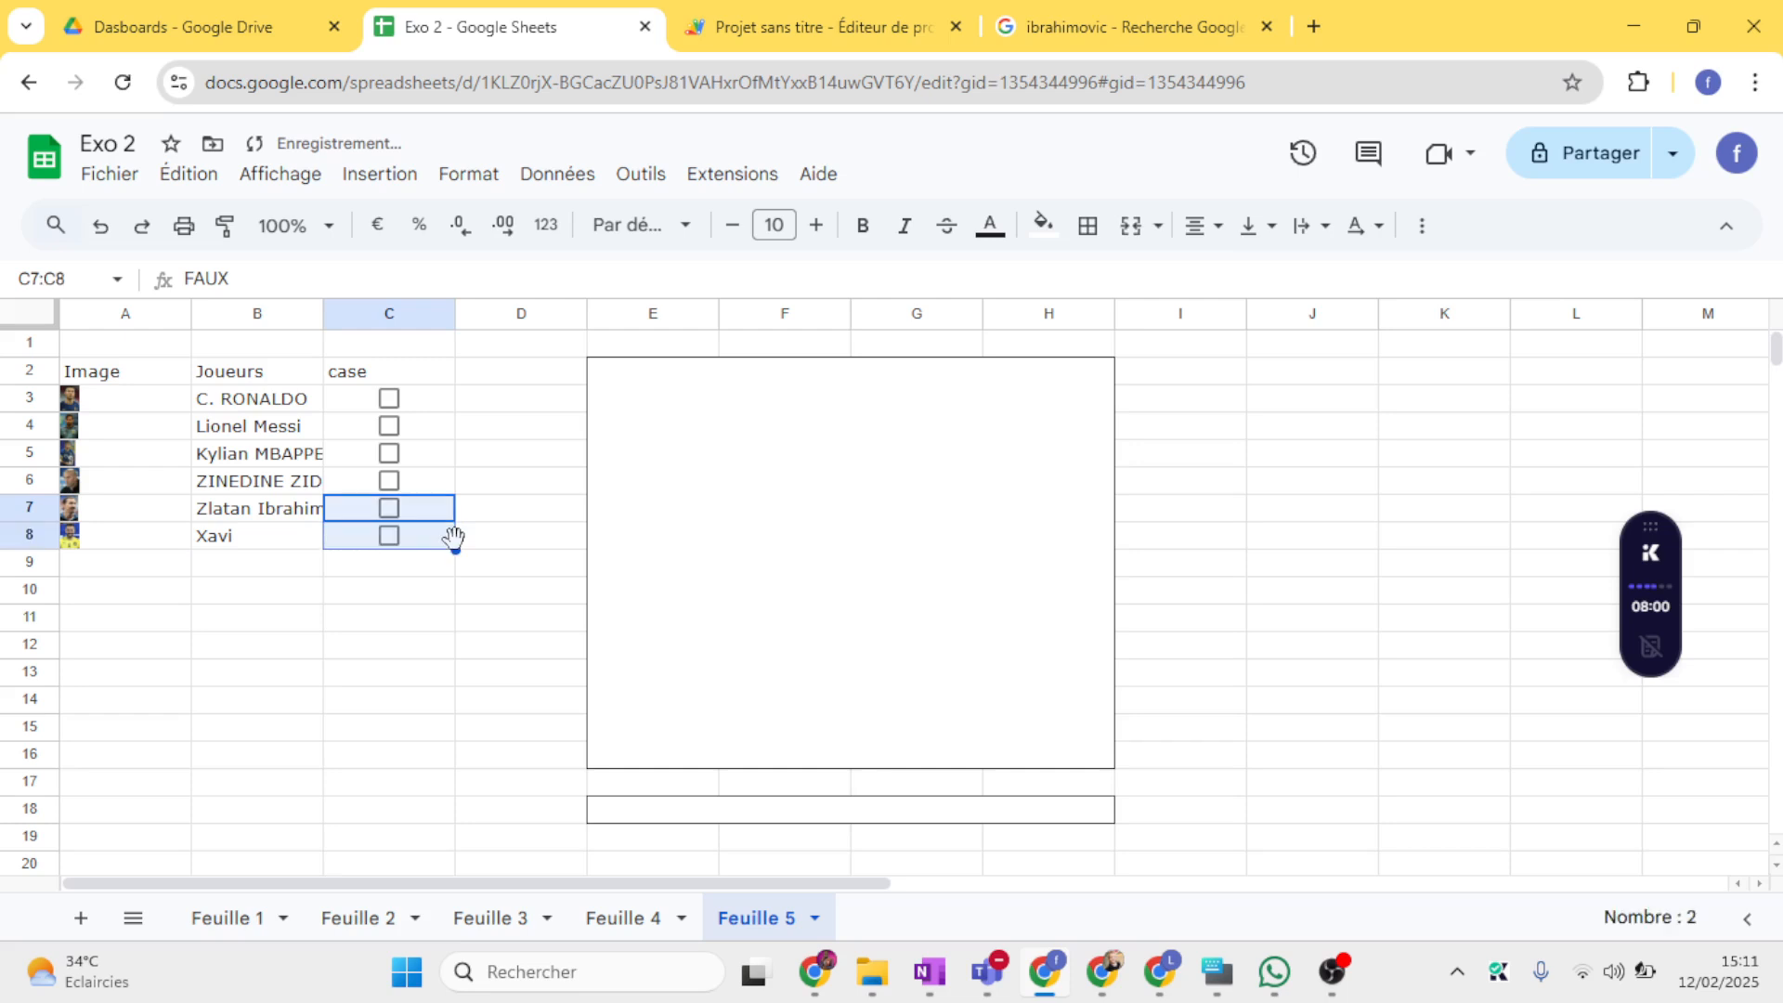
pyautogui.click(370, 569)
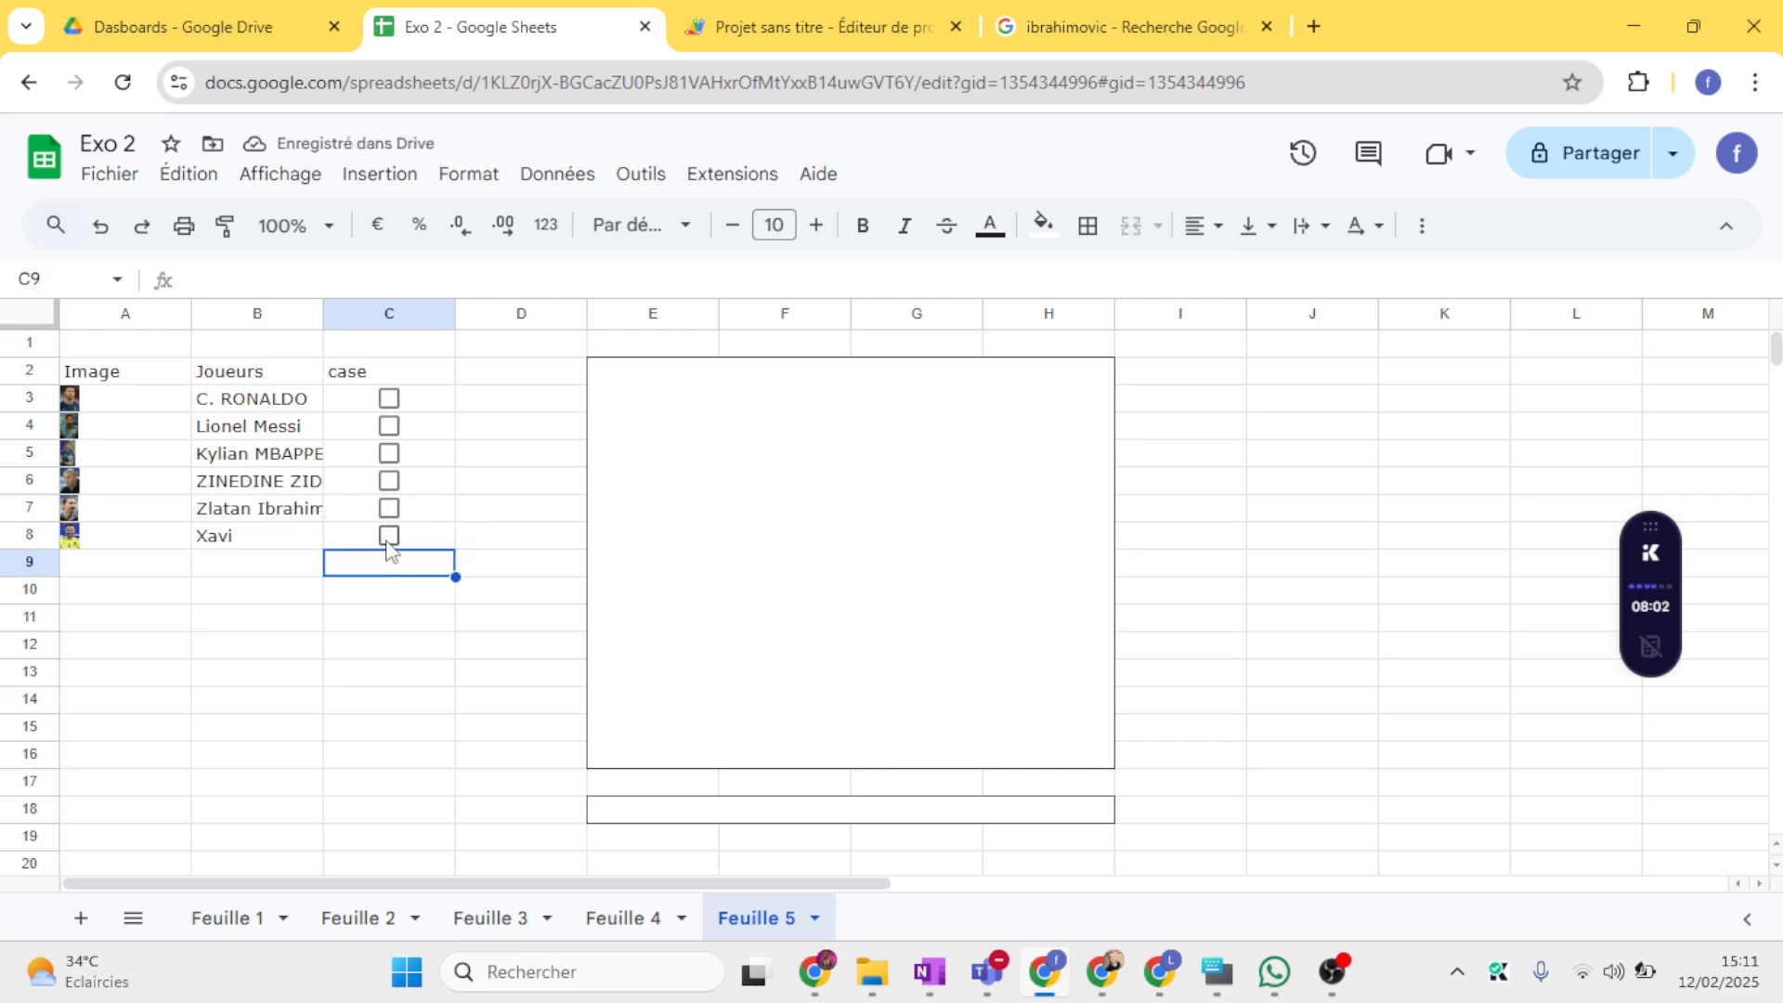
# Step: Test the picture and name lookups by ticking and clearing the checkboxes in C8, C7 and C6 one after another
pyautogui.click(388, 538)
pyautogui.click(389, 537)
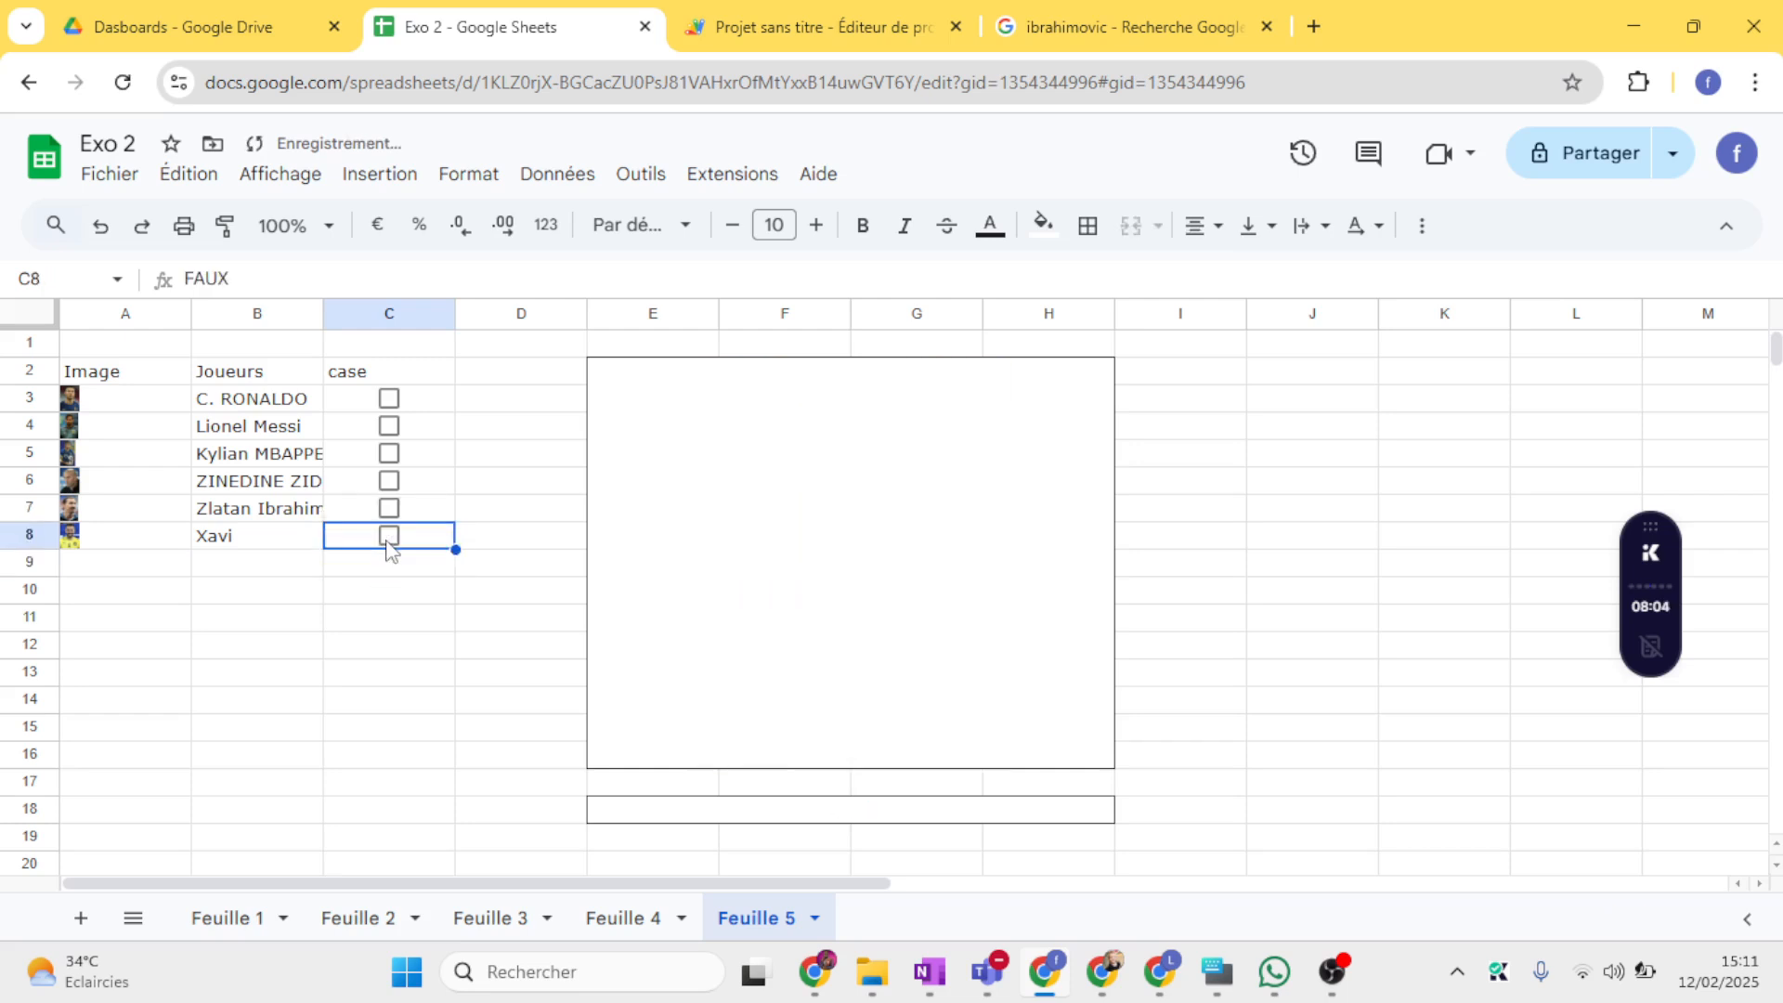
pyautogui.click(389, 508)
pyautogui.click(389, 508)
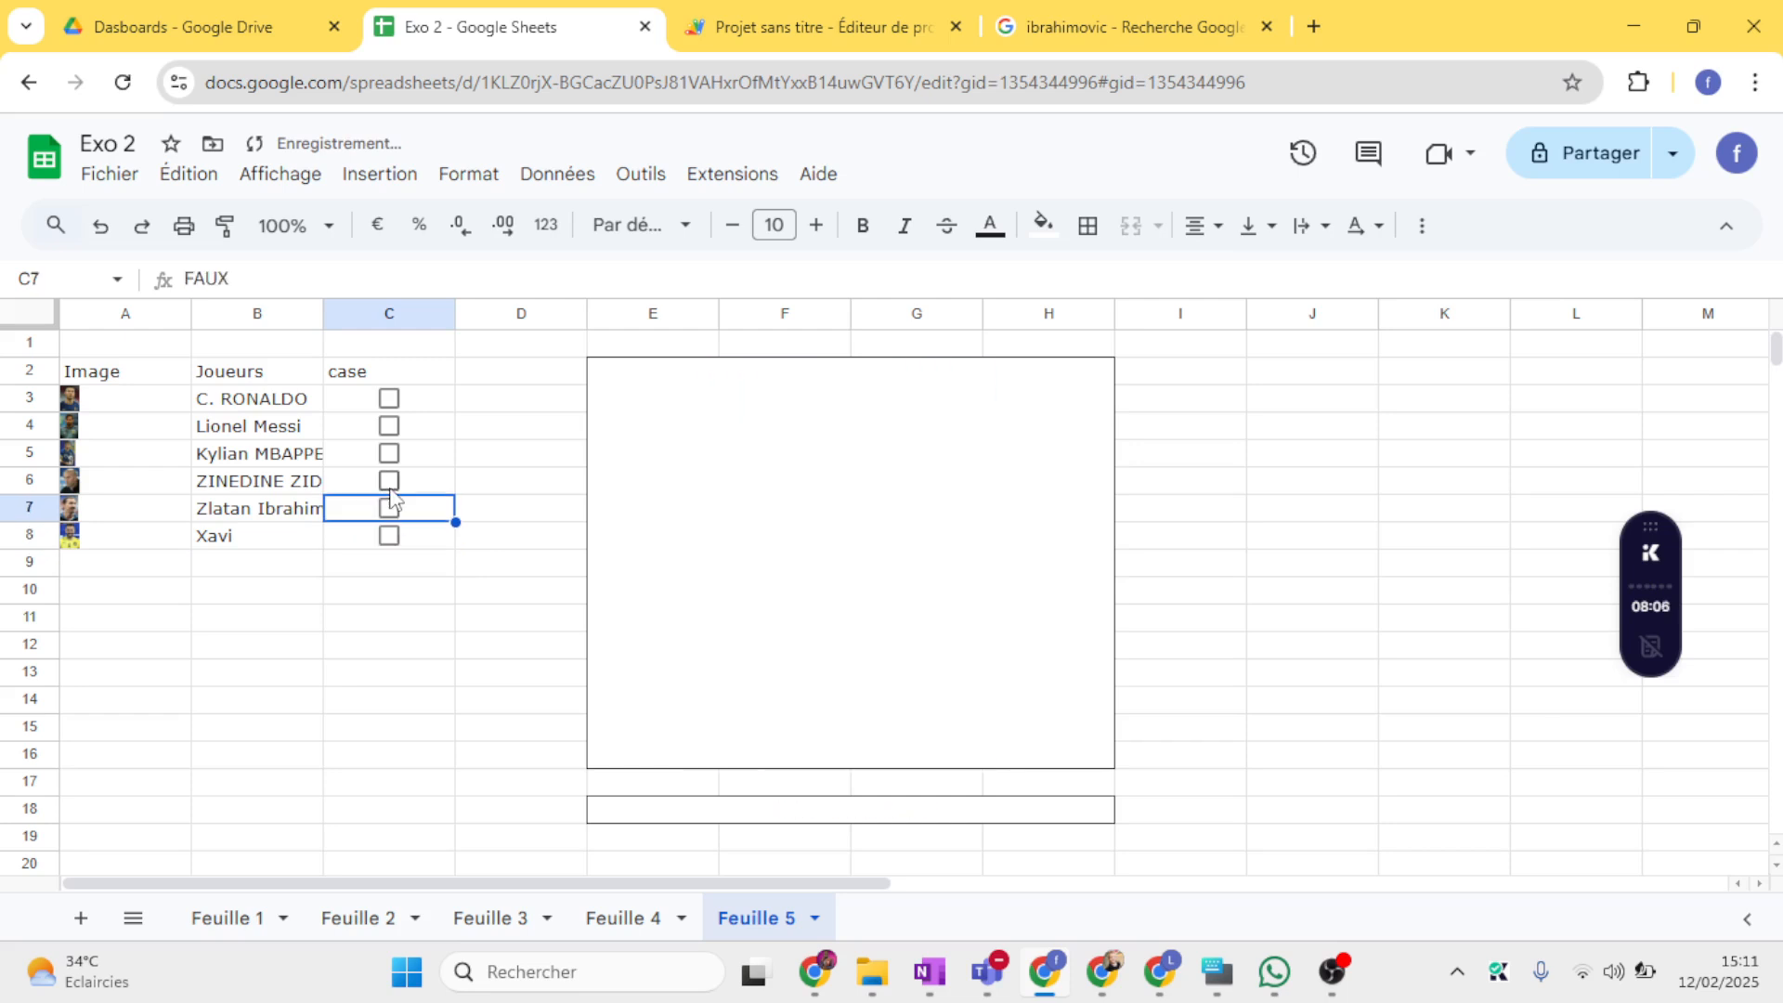
pyautogui.click(389, 481)
pyautogui.click(389, 481)
# Step: Test switching from Zlatan Ibrahimović to Xavi by ticking C7 and C8 together, clearing C7 first and C8 second
pyautogui.click(389, 508)
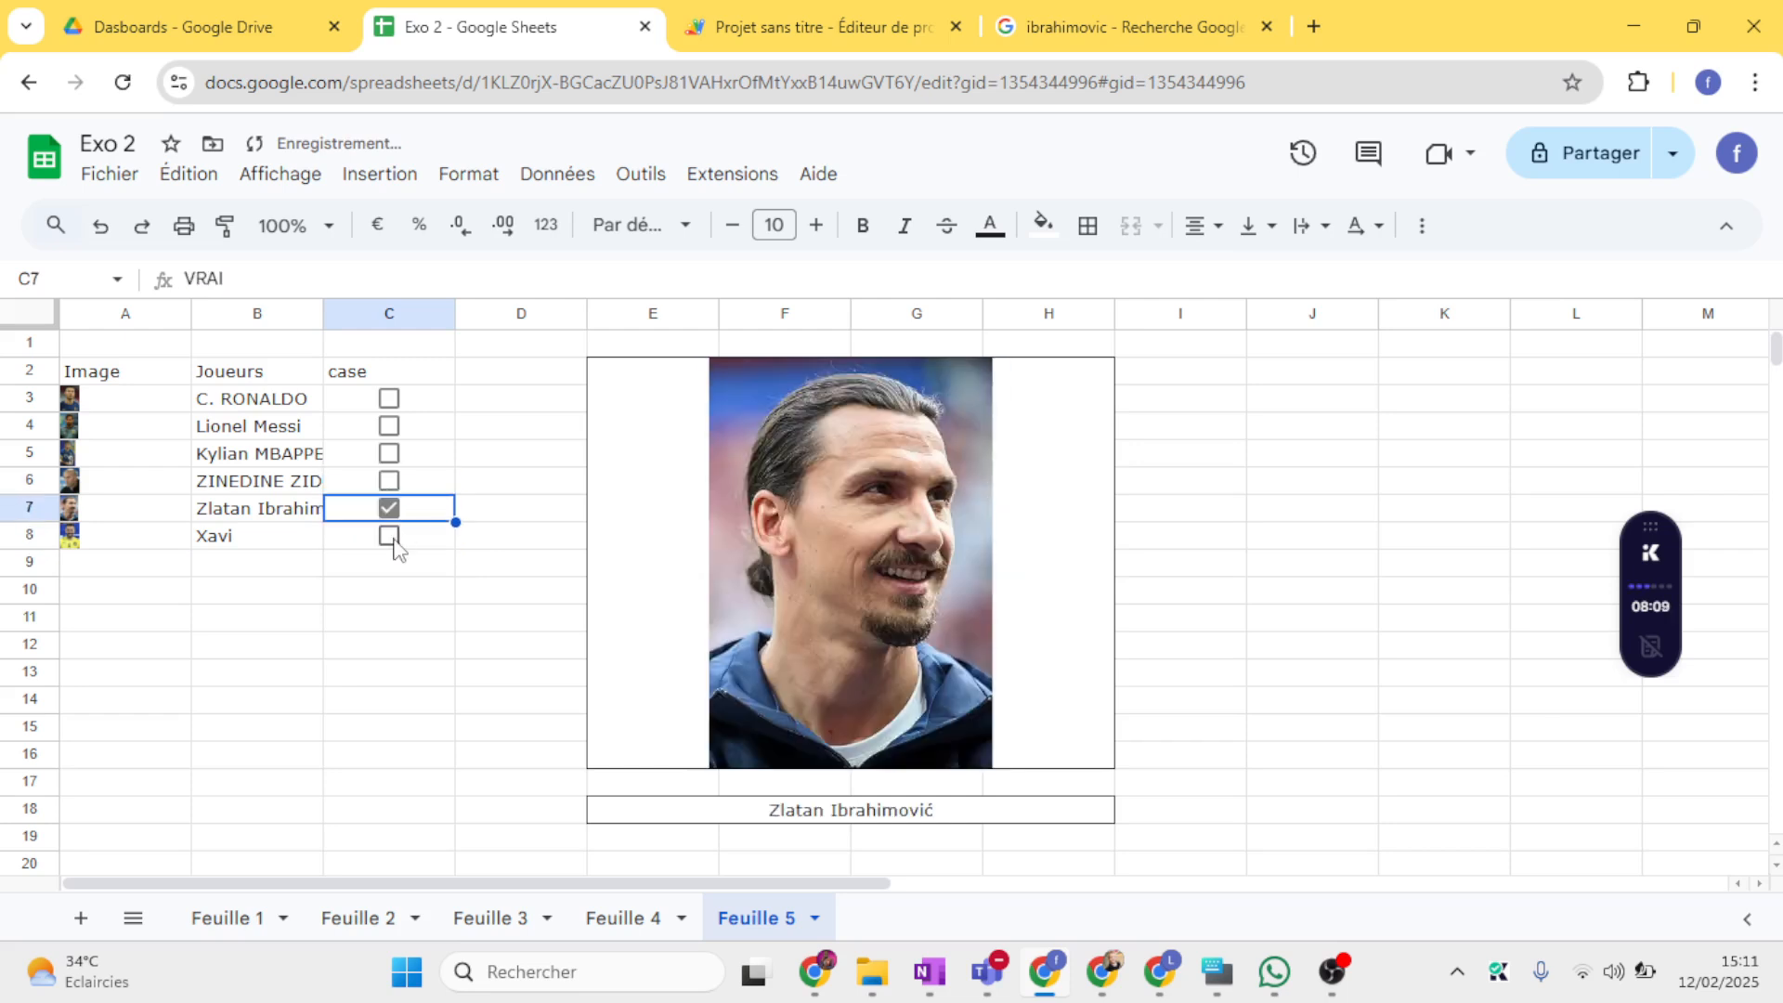
pyautogui.click(389, 536)
pyautogui.click(389, 508)
pyautogui.click(389, 536)
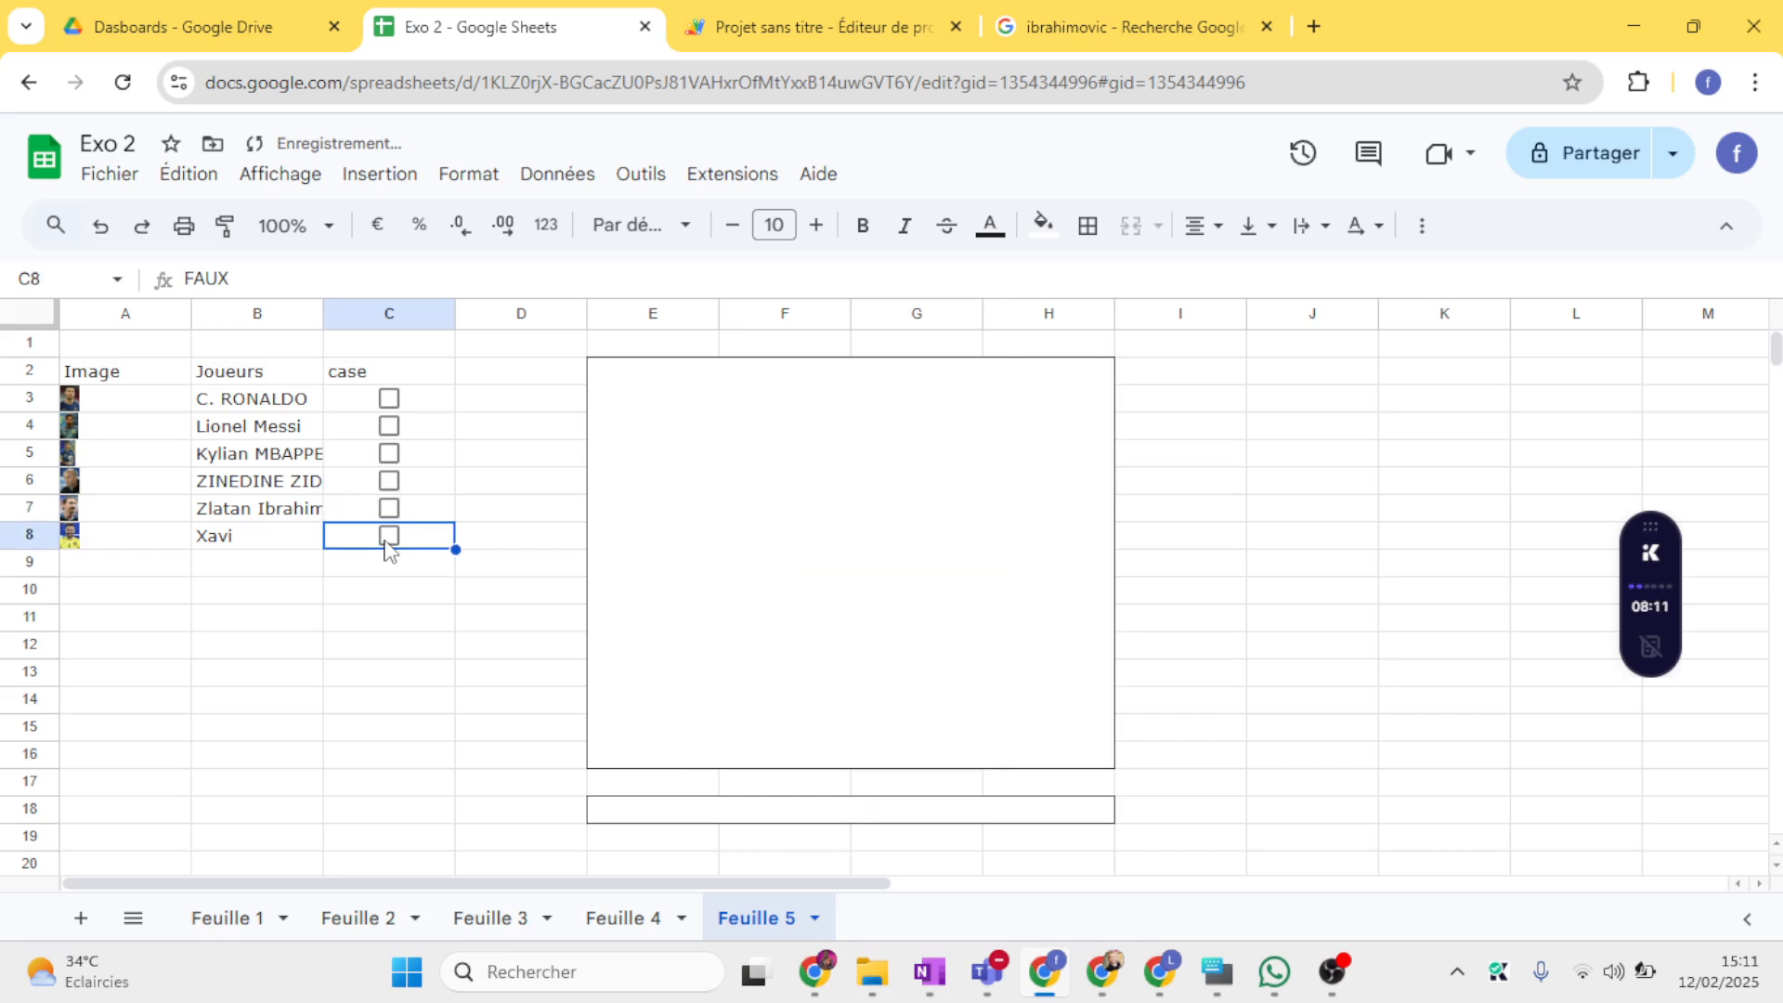
# Step: Check the Kylian MBAPPE and ZINEDINE ZIDANE entries by ticking and clearing C5 and C6 in turn
pyautogui.click(389, 454)
pyautogui.click(389, 453)
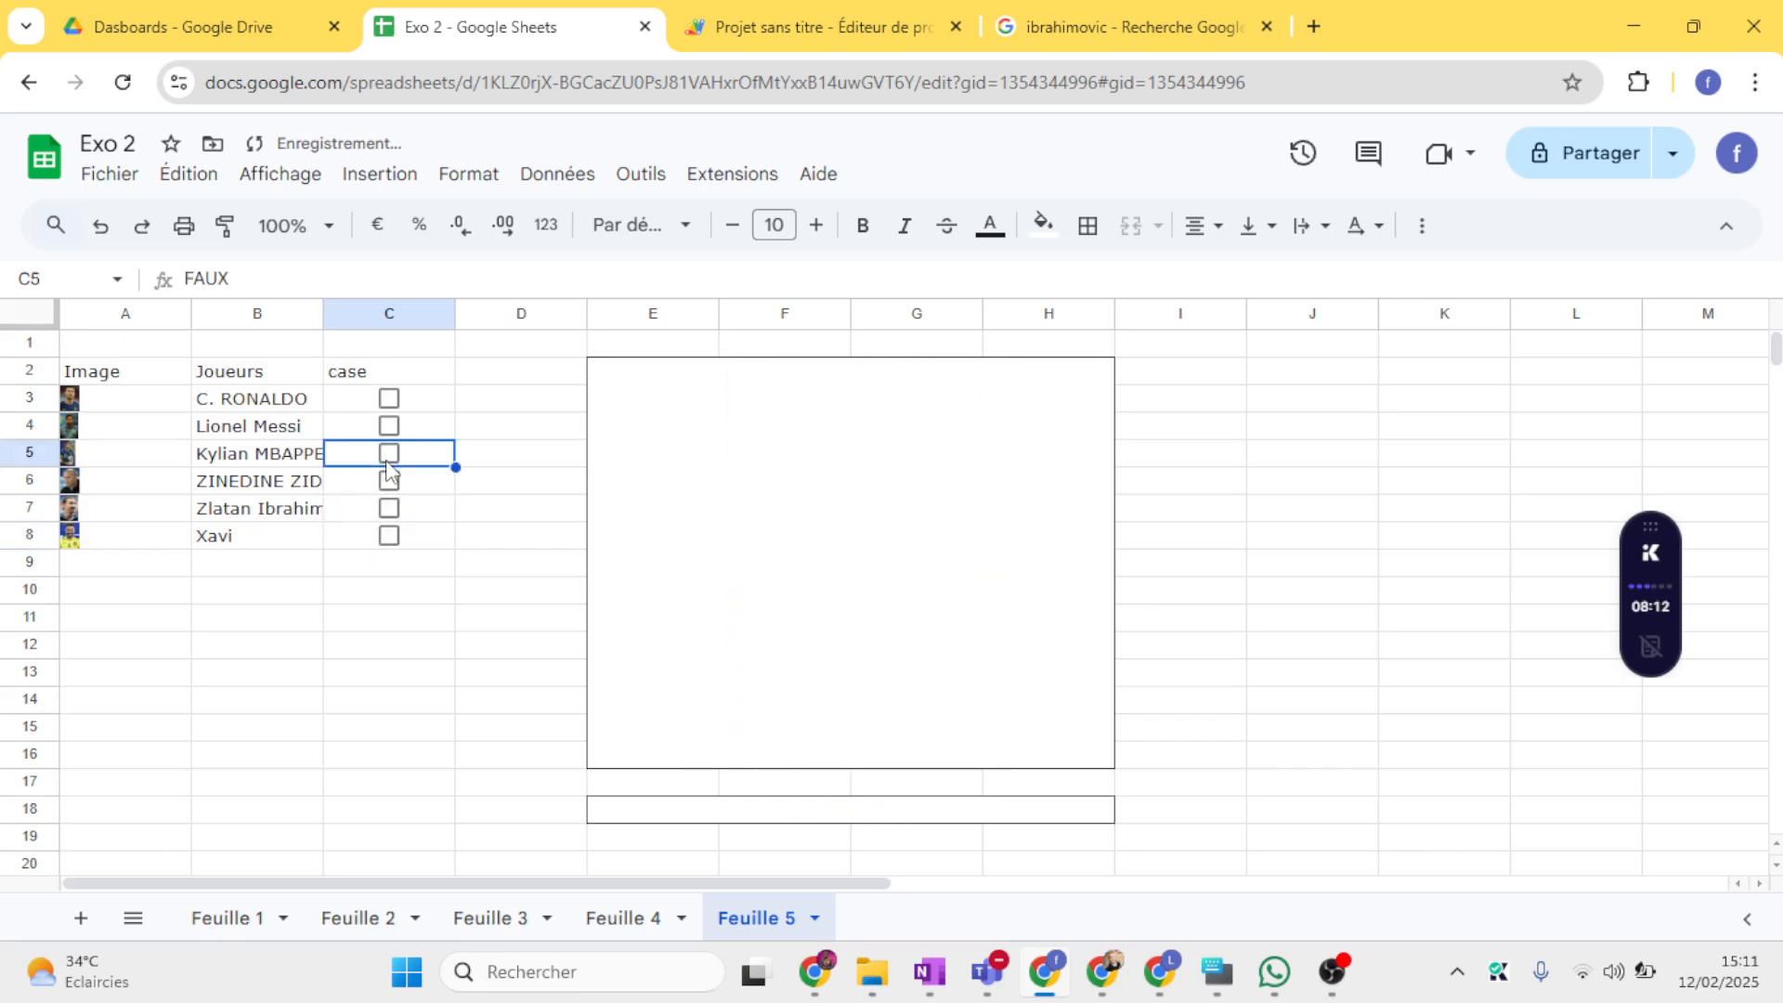
pyautogui.click(389, 481)
pyautogui.click(389, 481)
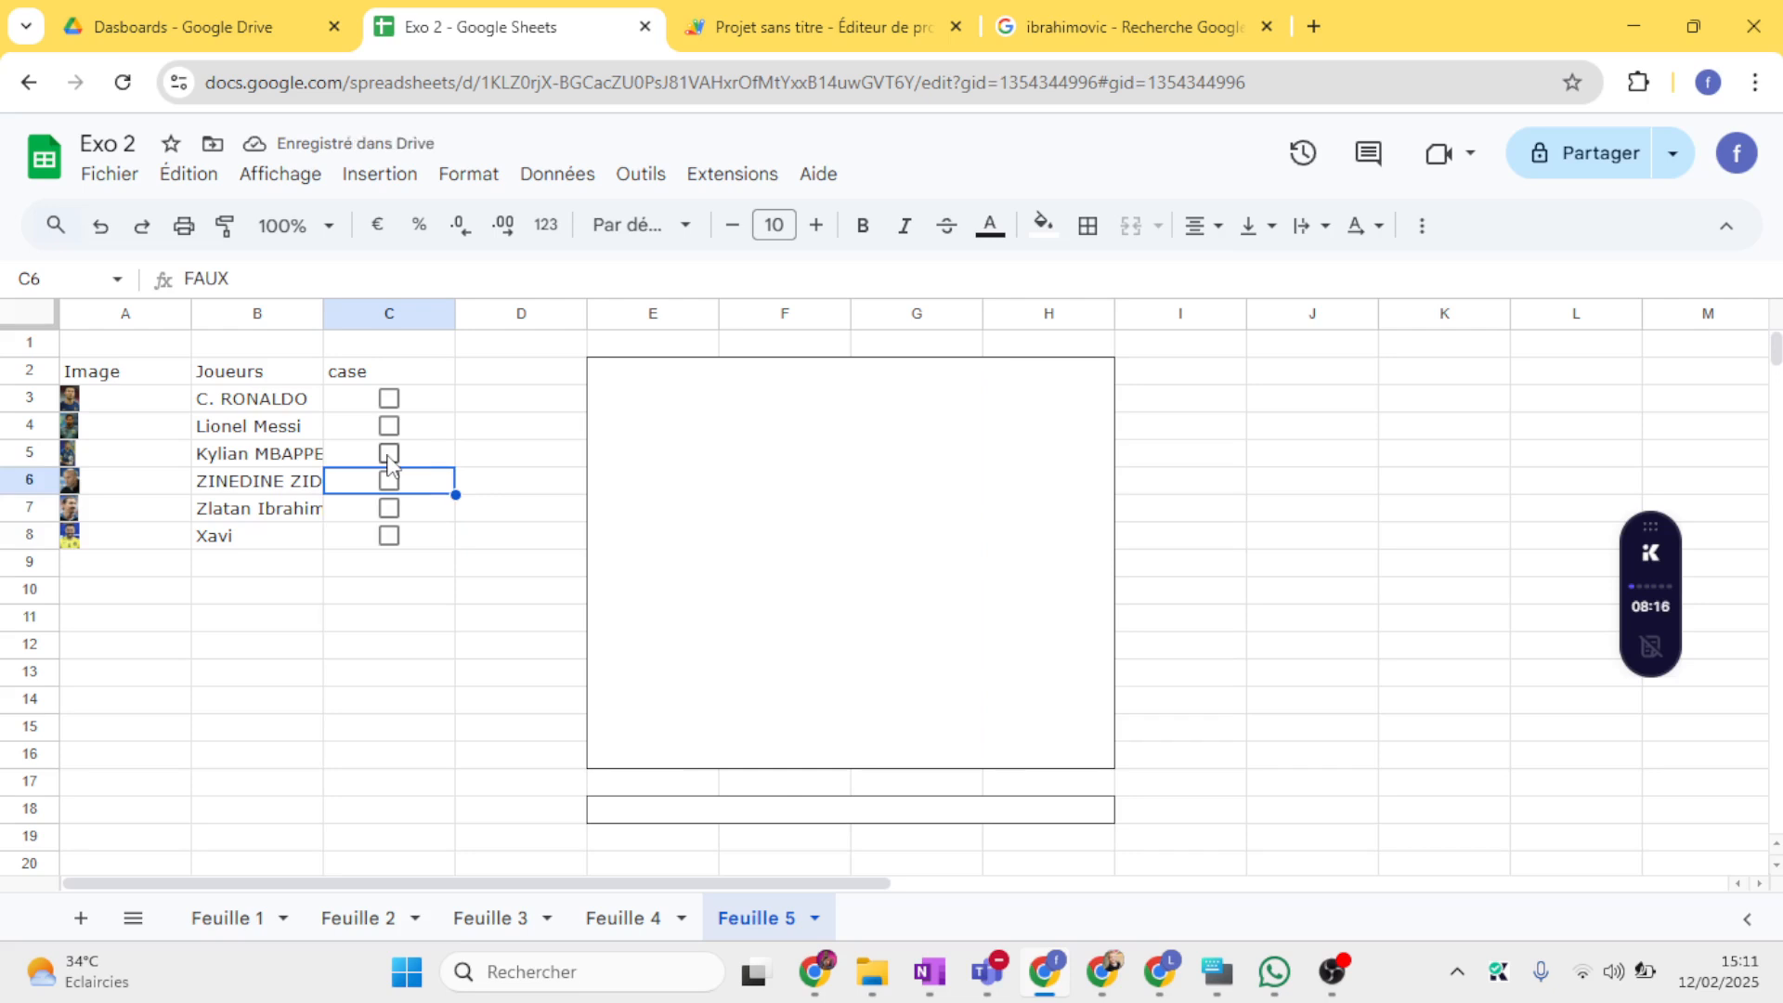
# Step: Test two simultaneous selections by ticking C5 and C8, clear C5 to view only Xavi, and clear C8
pyautogui.click(389, 455)
pyautogui.click(389, 535)
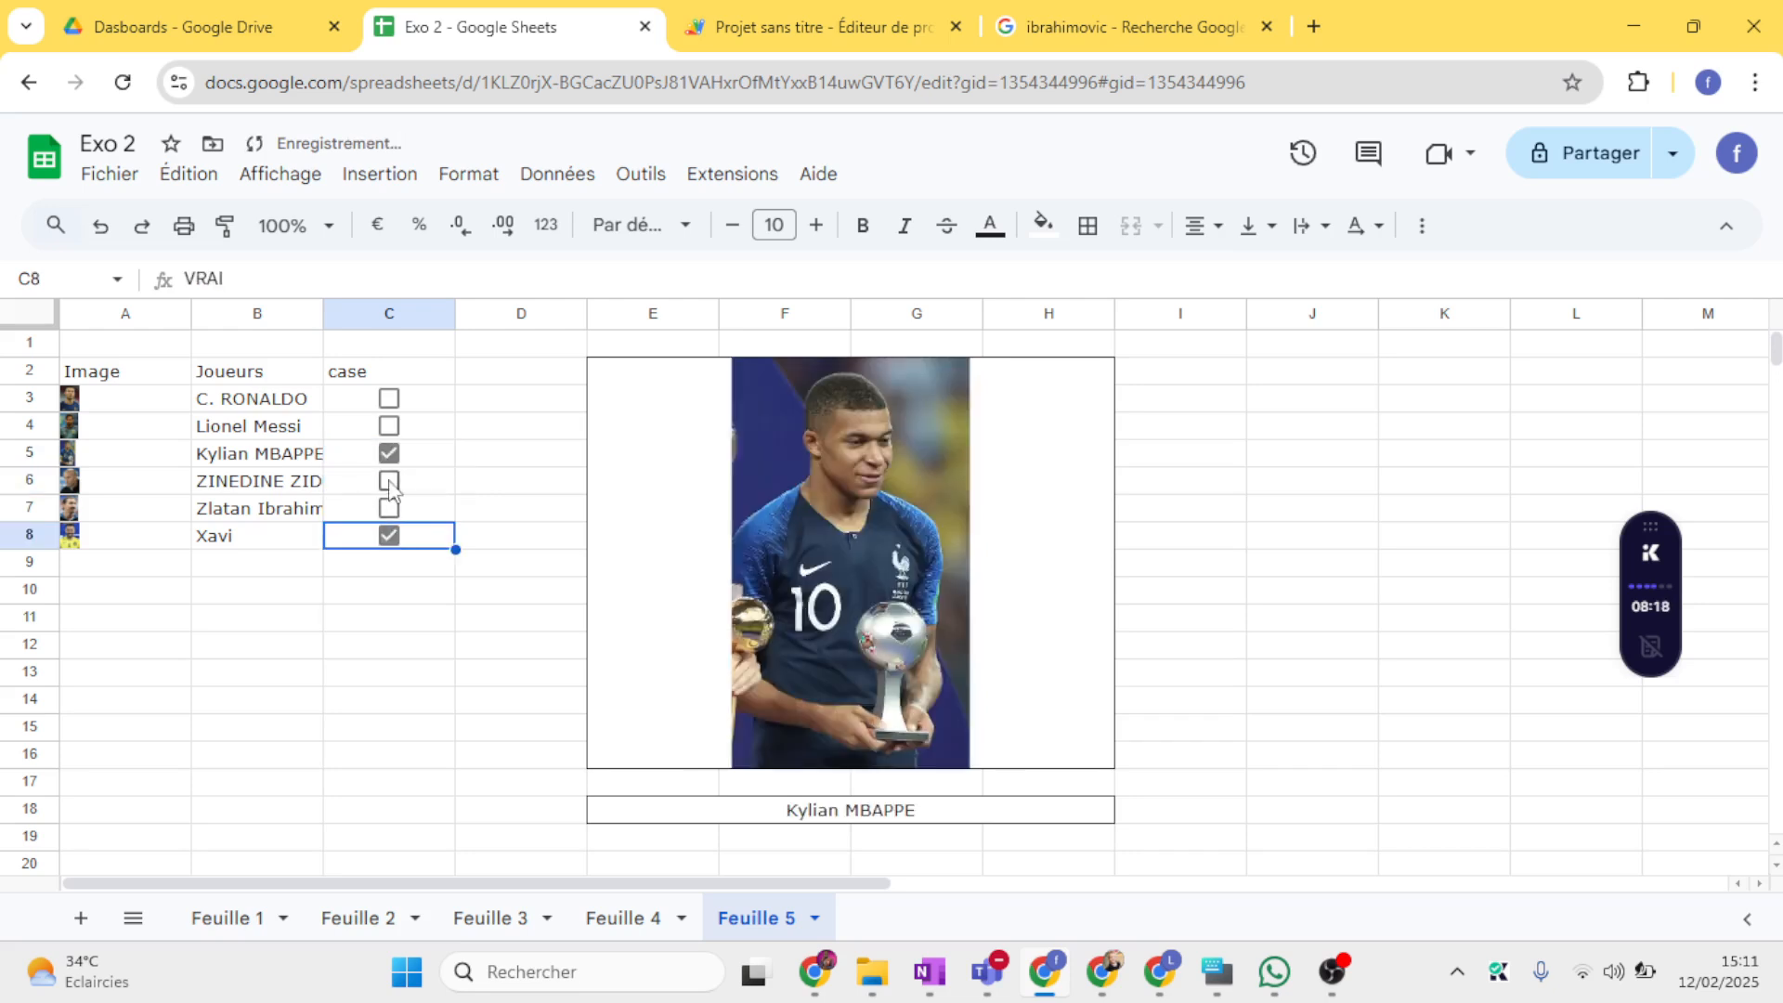
pyautogui.click(390, 455)
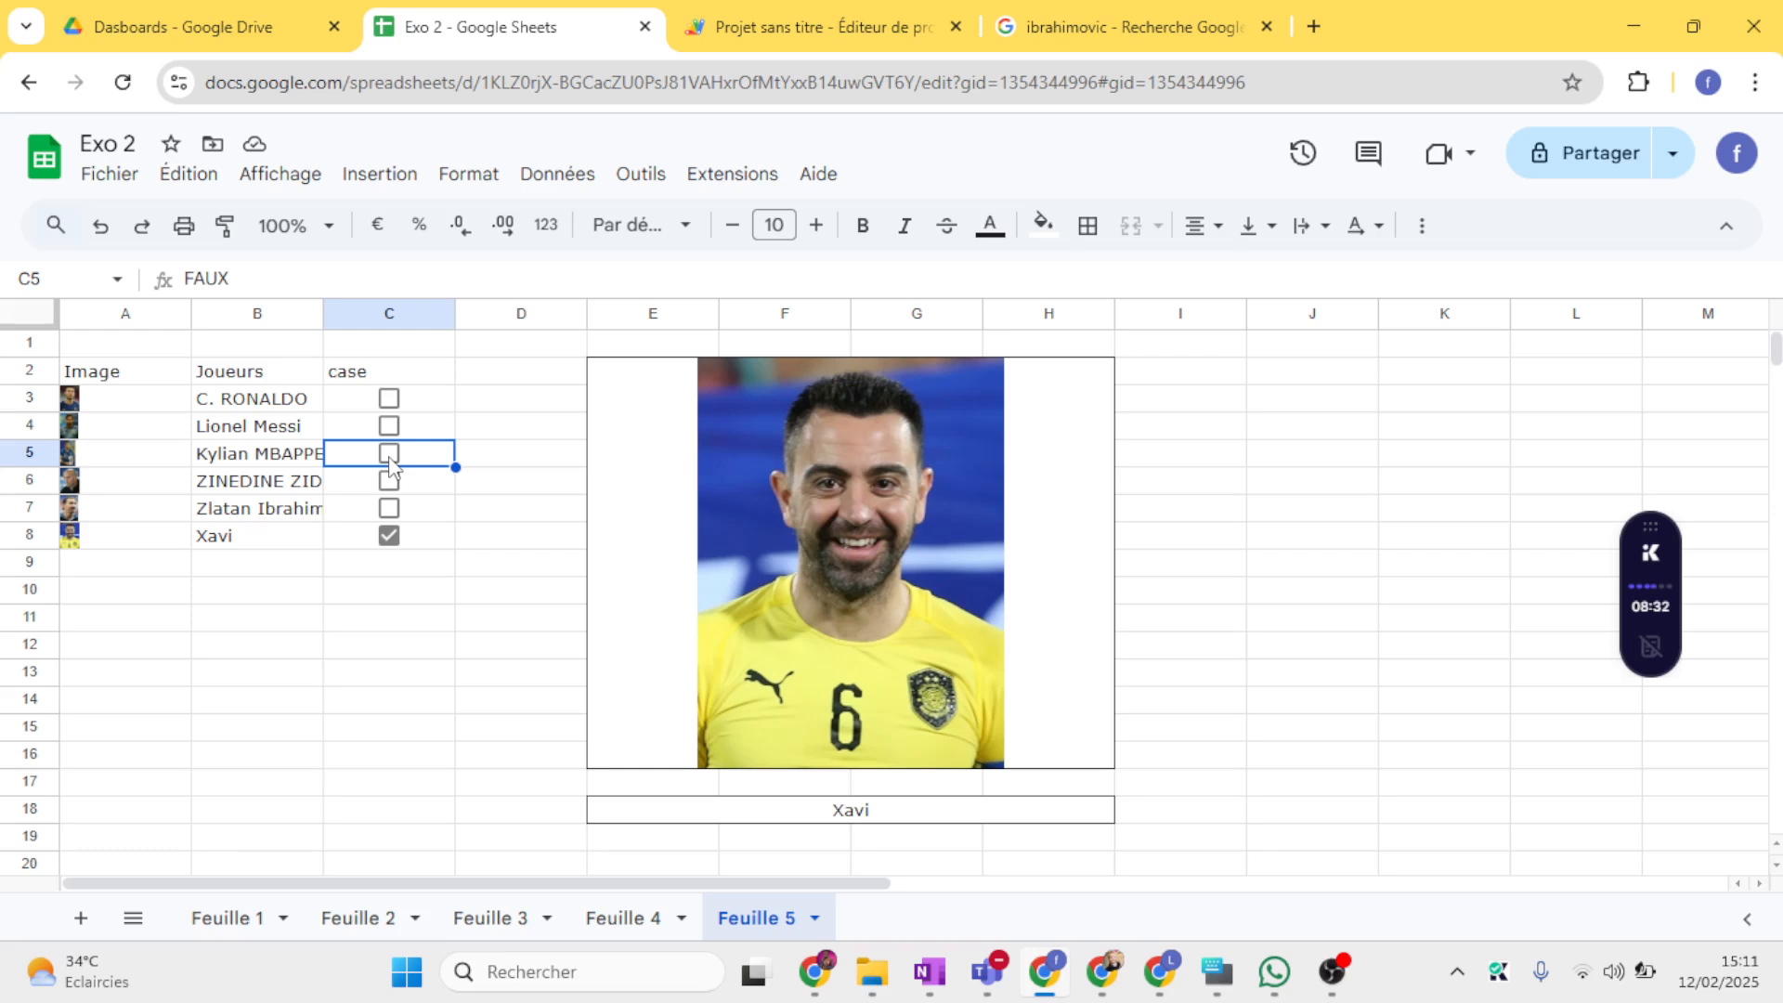
pyautogui.click(389, 537)
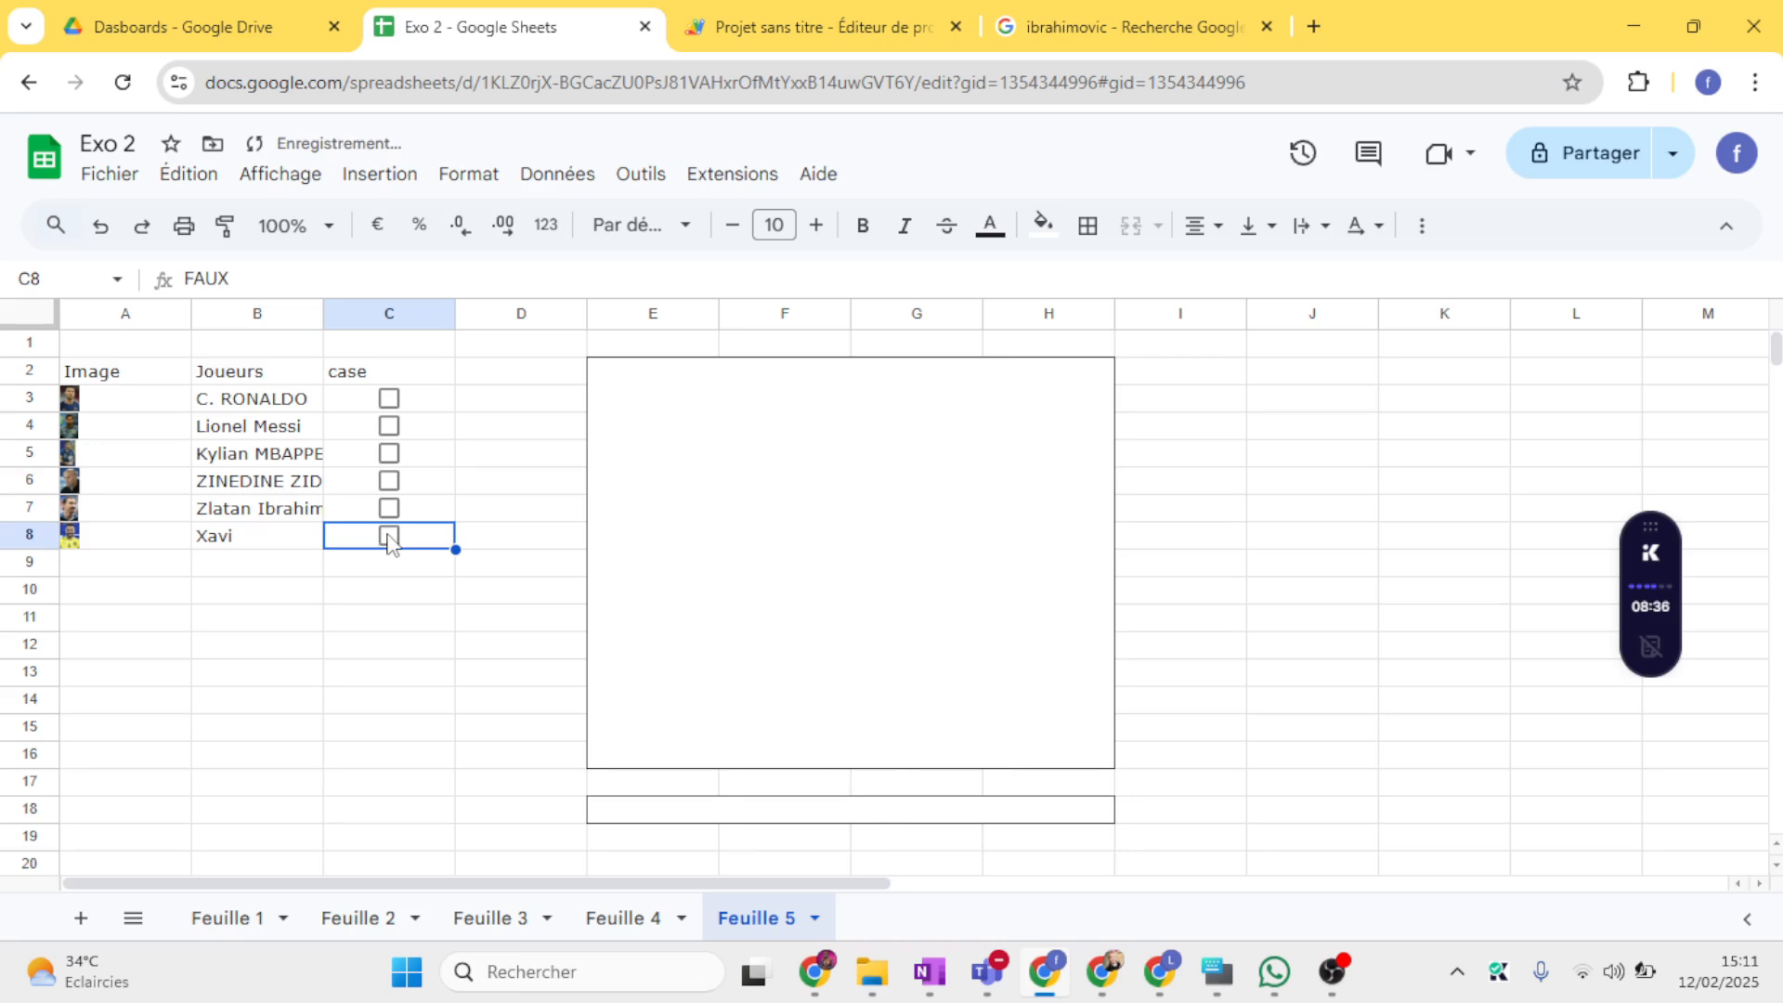